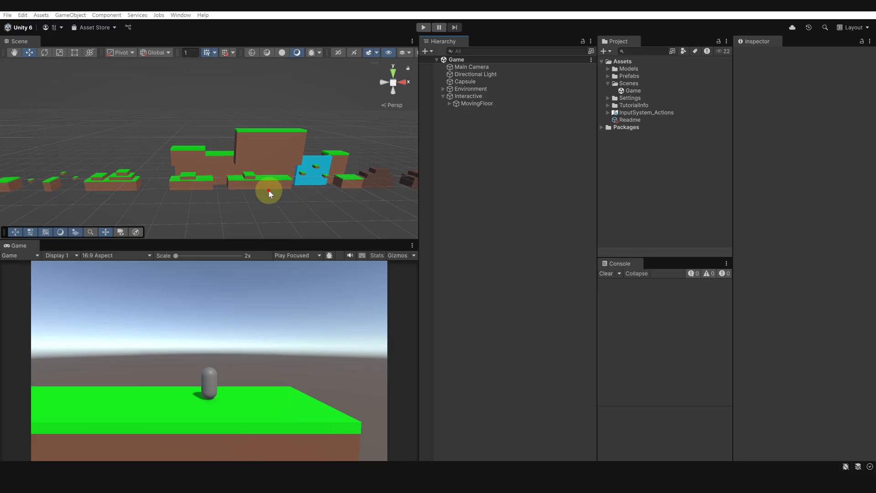
# Survey the level's ground blocks and platforms, ending at the starting block where the capsule stands.
pyautogui.keyDown('alt'); pyautogui.moveTo(270, 190); pyautogui.dragTo(258, 131); pyautogui.keyUp('alt')
pyautogui.keyDown('alt'); pyautogui.moveTo(259, 131); pyautogui.dragTo(228, 151, button='right'); pyautogui.keyUp('alt')
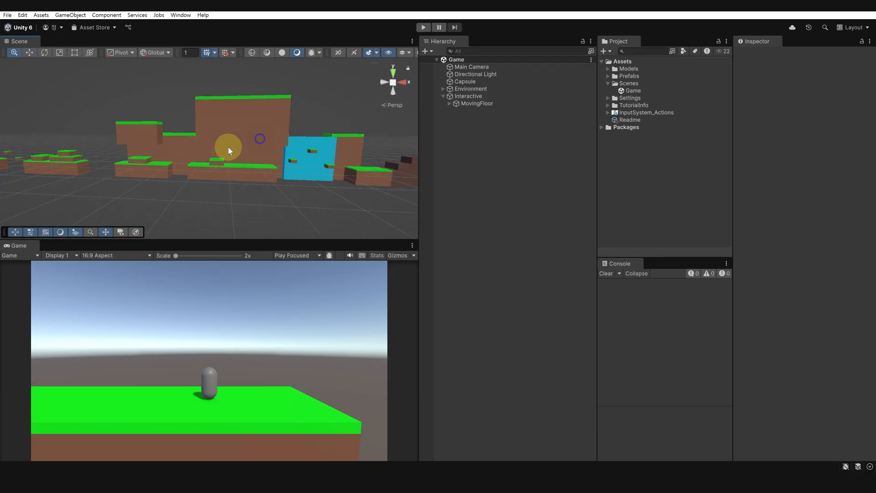
pyautogui.keyDown('alt'); pyautogui.moveTo(228, 151); pyautogui.dragTo(184, 182); pyautogui.keyUp('alt')
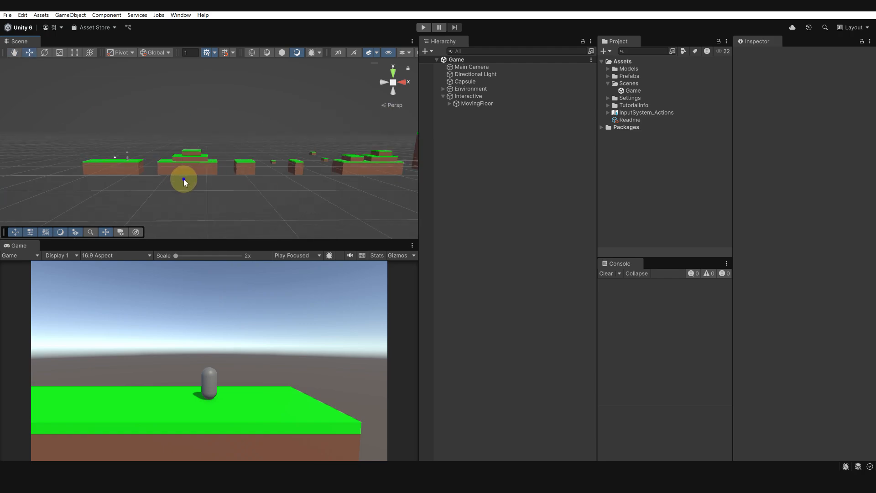
pyautogui.keyDown('alt'); pyautogui.moveTo(184, 182); pyautogui.dragTo(227, 176, button='right'); pyautogui.keyUp('alt')
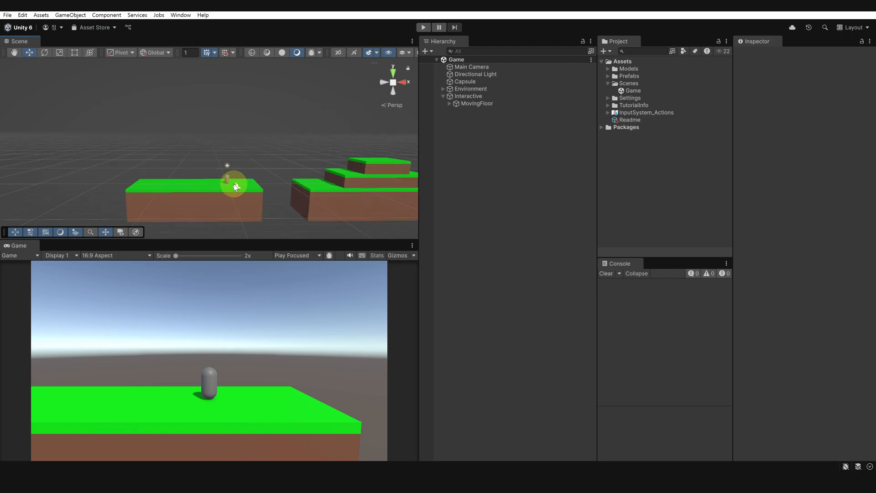
pyautogui.moveTo(225, 186); pyautogui.dragTo(223, 178, button='middle')
pyautogui.scroll(3, 223, 176)
pyautogui.keyDown('alt'); pyautogui.moveTo(223, 170); pyautogui.dragTo(221, 183); pyautogui.keyUp('alt')
pyautogui.moveTo(221, 182); pyautogui.dragTo(217, 163, button='middle')
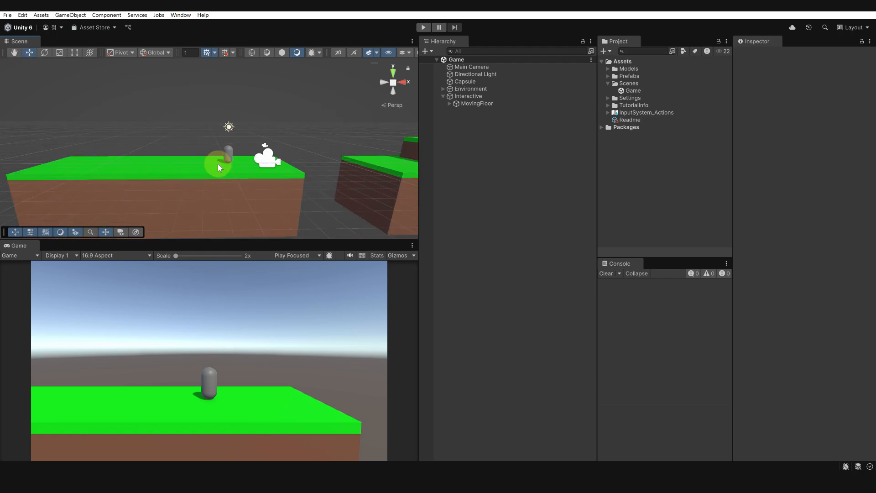
# Select the capsule and examine its size and placement on the starting ground block.
pyautogui.click(227, 158)
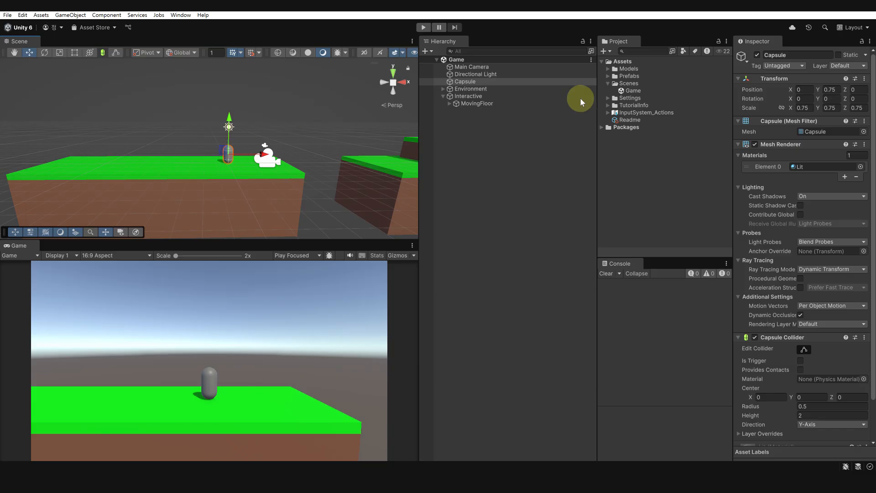
pyautogui.keyDown('alt'); pyautogui.moveTo(352, 146); pyautogui.dragTo(258, 173); pyautogui.keyUp('alt')
pyautogui.press('f')
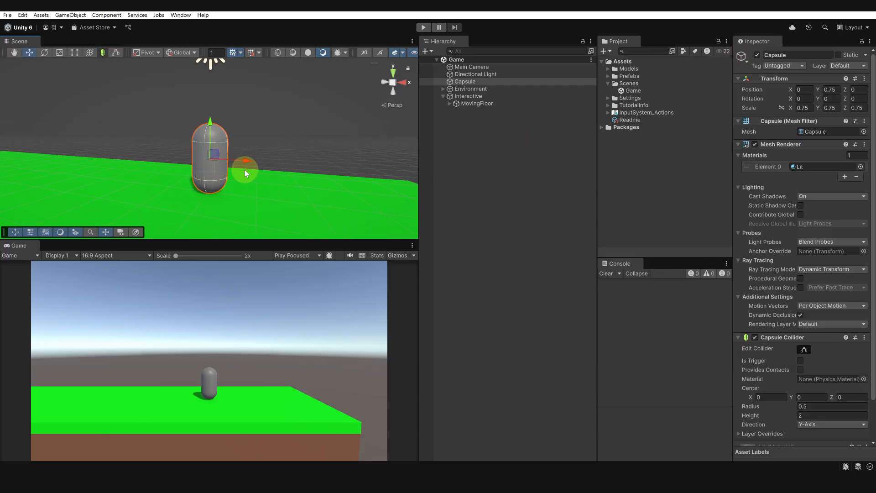
pyautogui.keyDown('alt'); pyautogui.moveTo(245, 173); pyautogui.dragTo(221, 182); pyautogui.keyUp('alt')
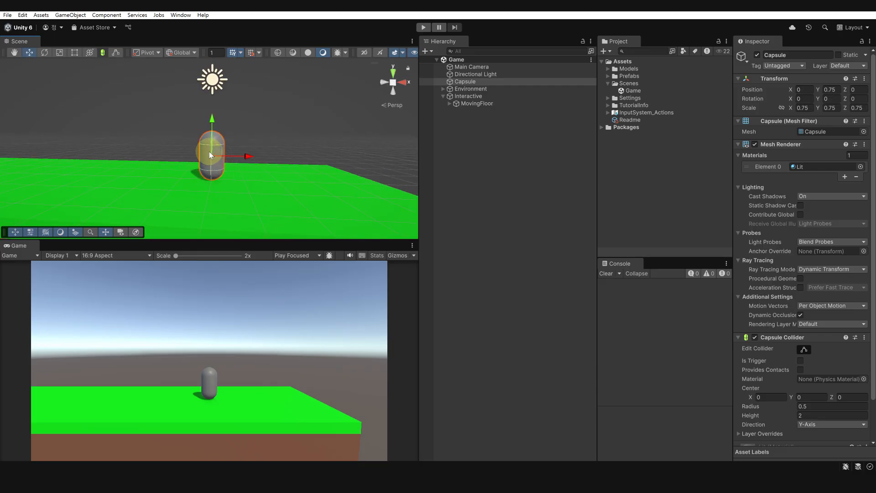
pyautogui.moveTo(291, 159)
pyautogui.keyDown('alt'); pyautogui.mouseDown()
pyautogui.moveTo(194, 167)
pyautogui.moveTo(240, 174)
pyautogui.moveTo(284, 151)
pyautogui.mouseUp(); pyautogui.keyUp('alt')
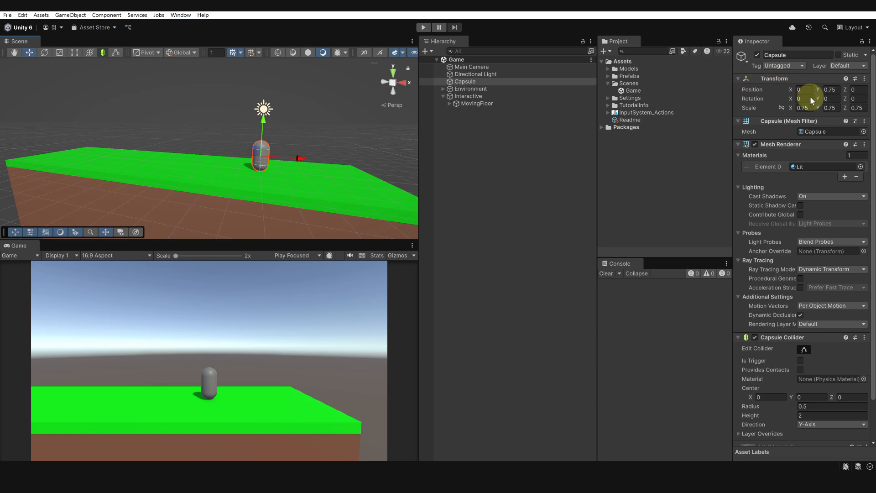
pyautogui.keyDown('alt'); pyautogui.moveTo(246, 177); pyautogui.dragTo(274, 175); pyautogui.keyUp('alt')
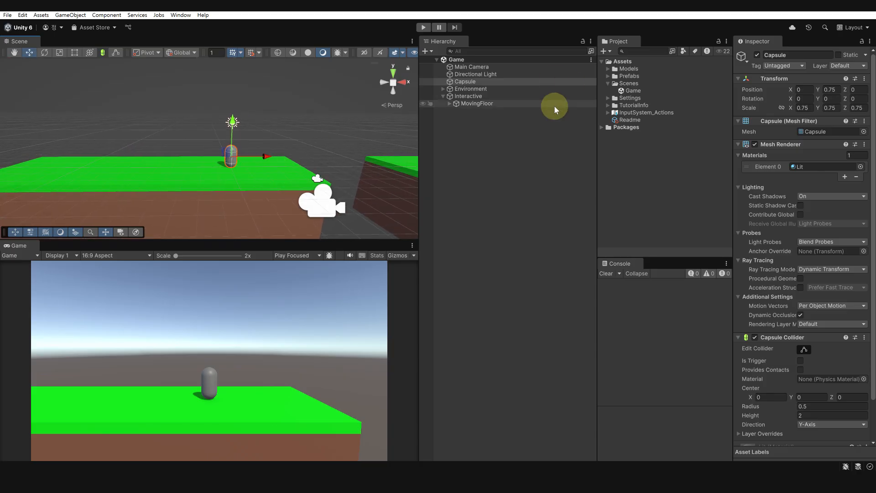
# Set the Material Creation Mode of the Proto_House_Elf model in Models/Proto_FBX to None and apply it.
pyautogui.click(607, 69)
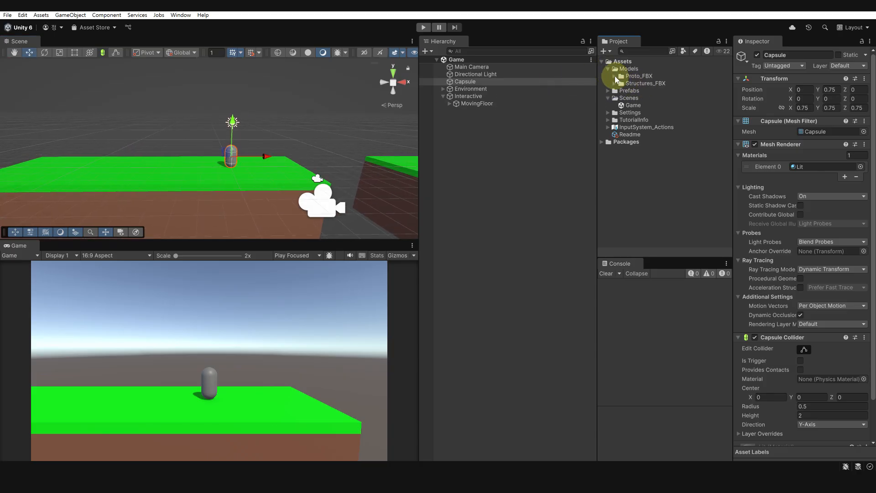
pyautogui.click(615, 76)
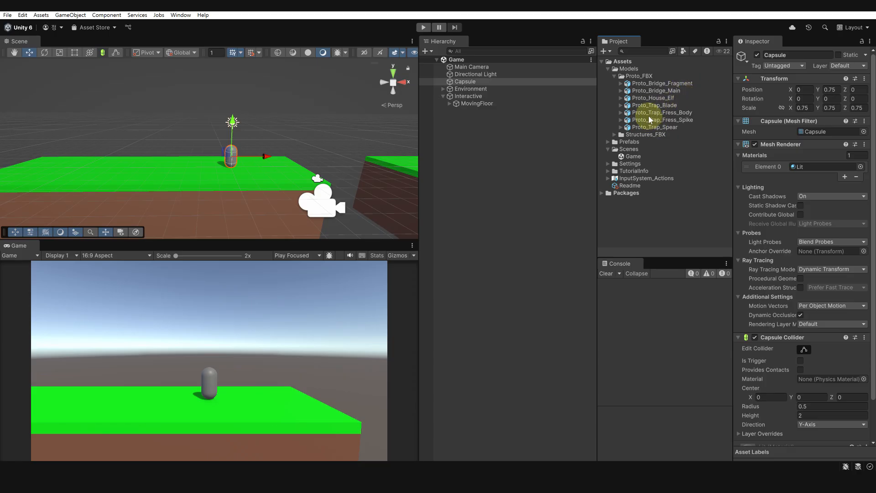
pyautogui.click(667, 98)
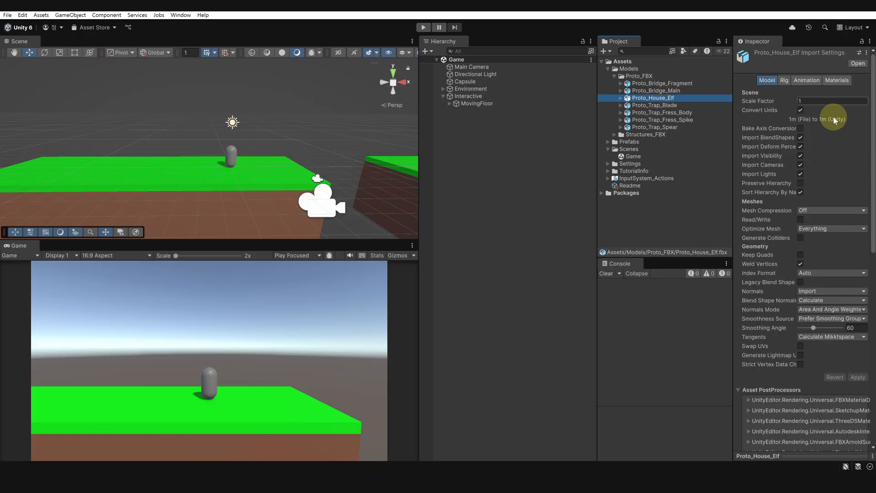
pyautogui.click(837, 83)
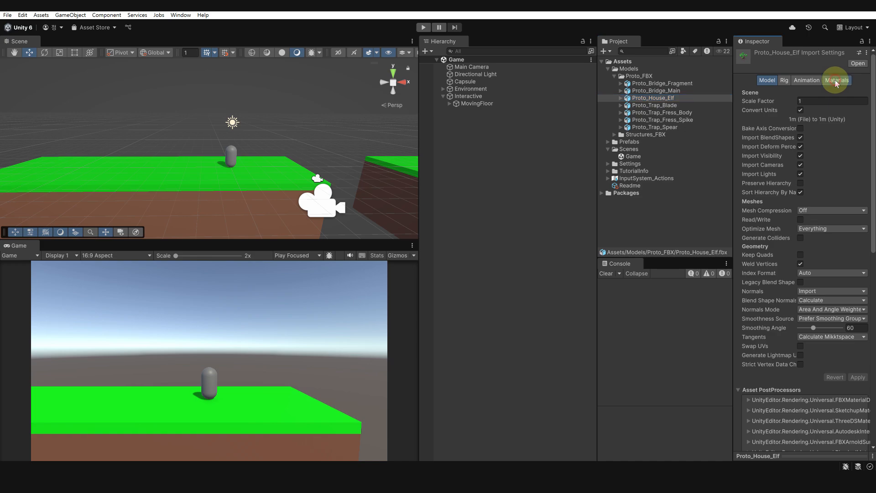
pyautogui.click(822, 93)
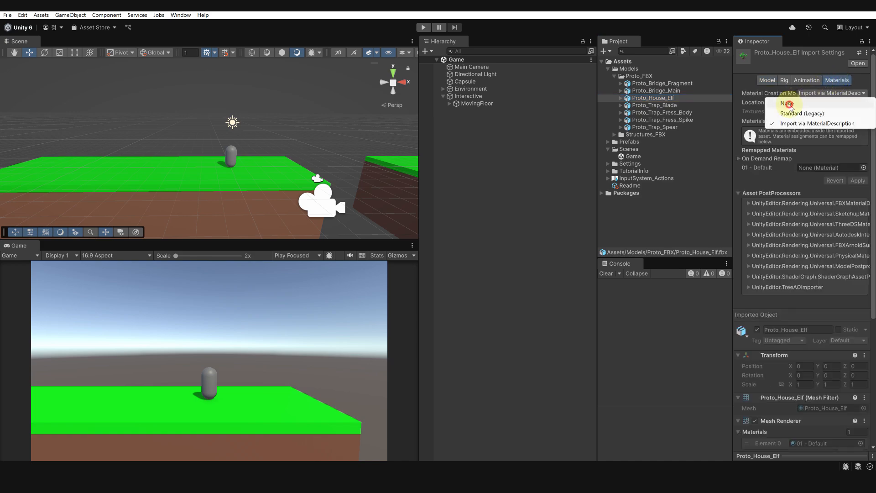
pyautogui.click(788, 104)
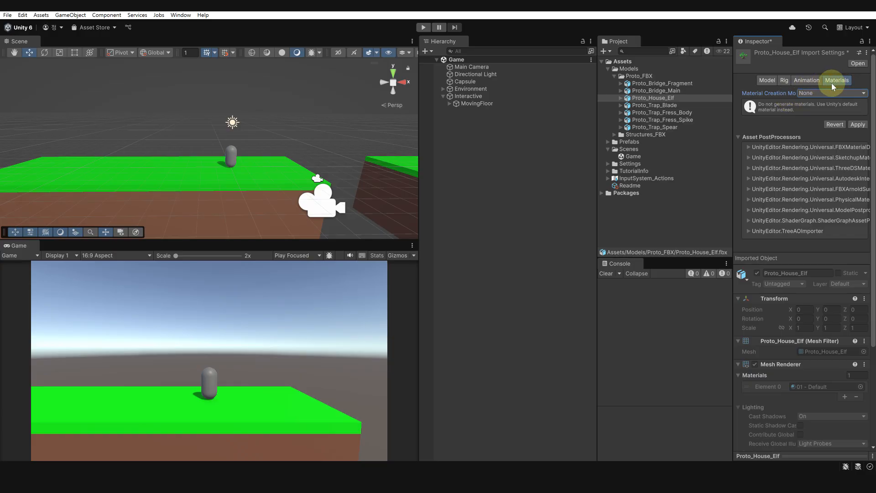
pyautogui.click(856, 124)
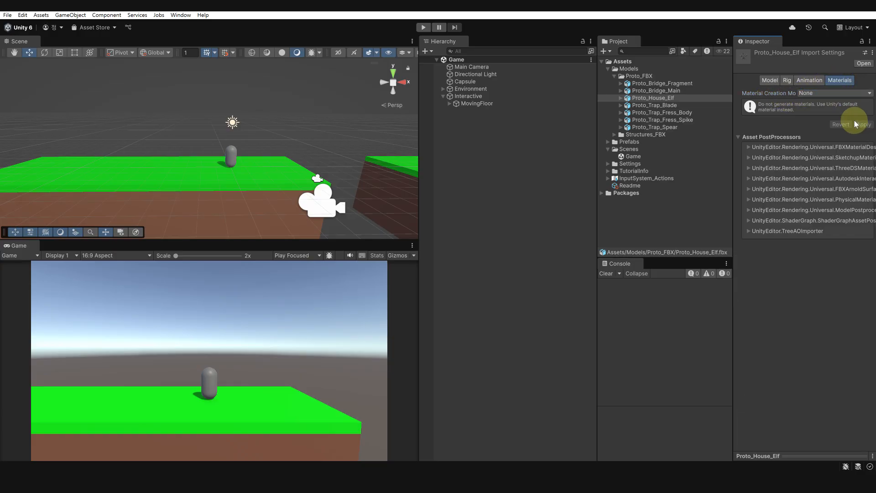
# Disable animation import for Proto_House_Elf, set its rig's Animation Type to None and apply the changes.
pyautogui.click(809, 80)
pyautogui.click(800, 101)
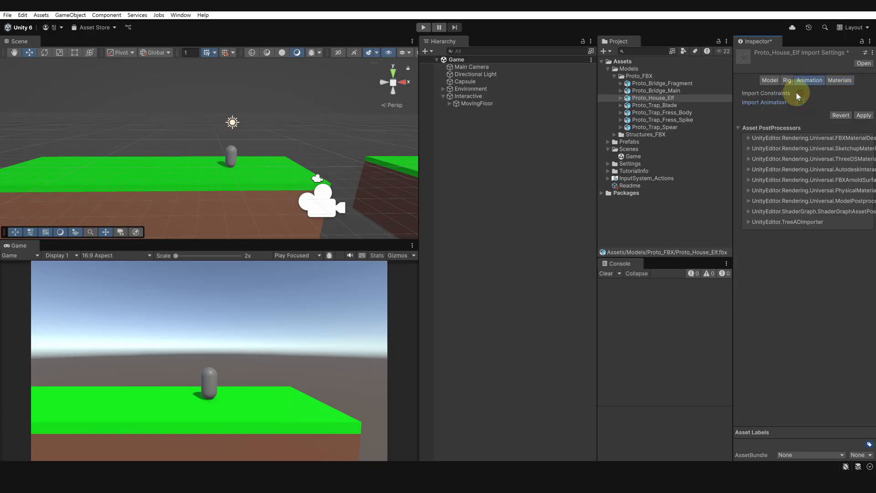
pyautogui.click(788, 79)
pyautogui.click(805, 94)
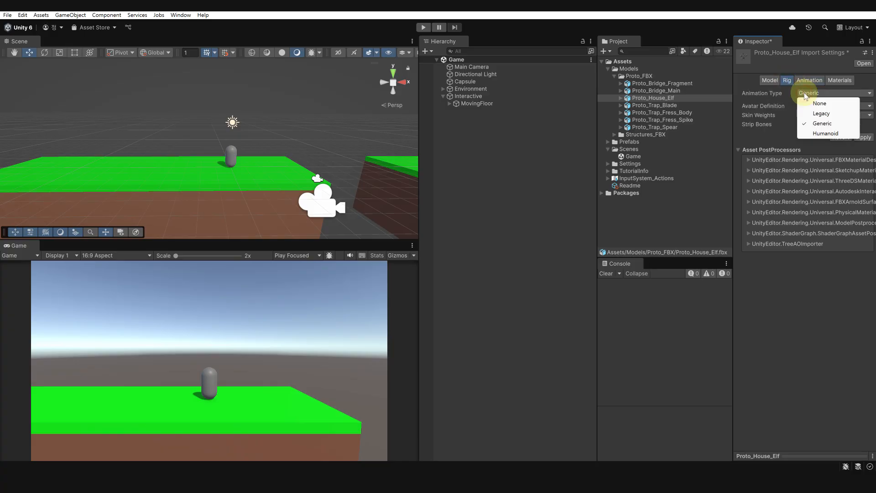
pyautogui.click(818, 103)
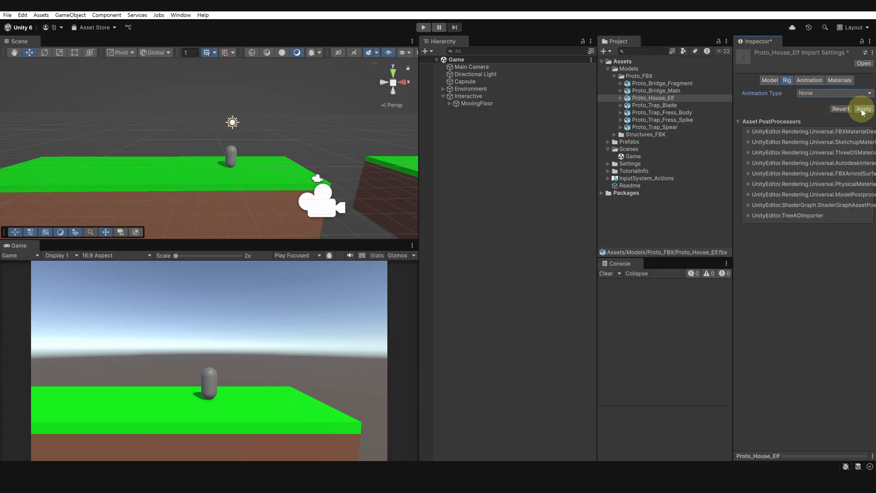
pyautogui.click(861, 108)
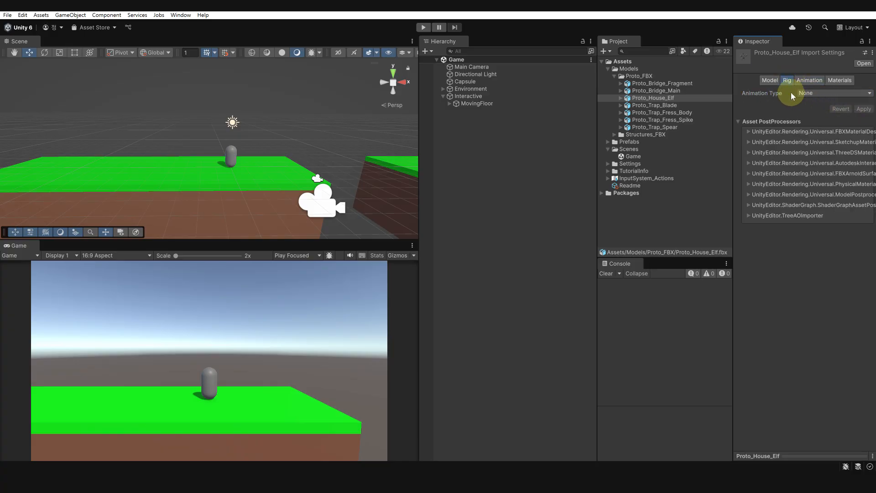
# Set the Smoothness Source of the Proto_House_Elf model to From Smoothing Groups and apply the change.
pyautogui.click(768, 80)
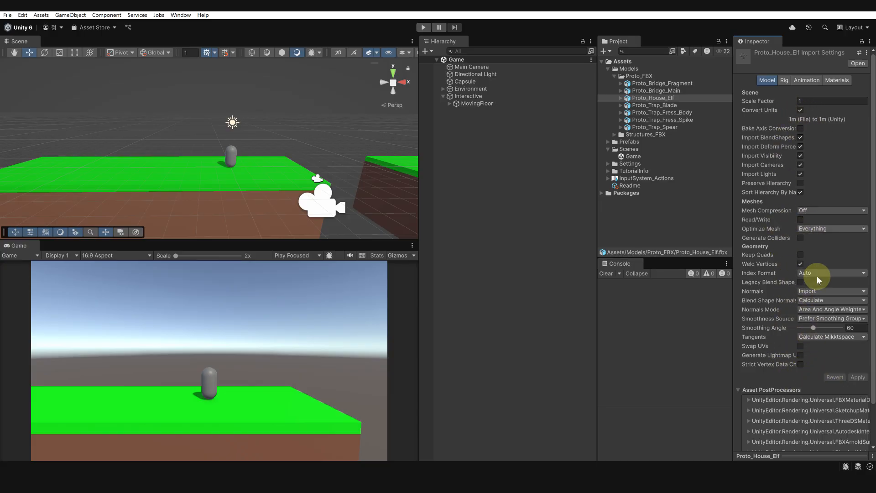
pyautogui.click(812, 318)
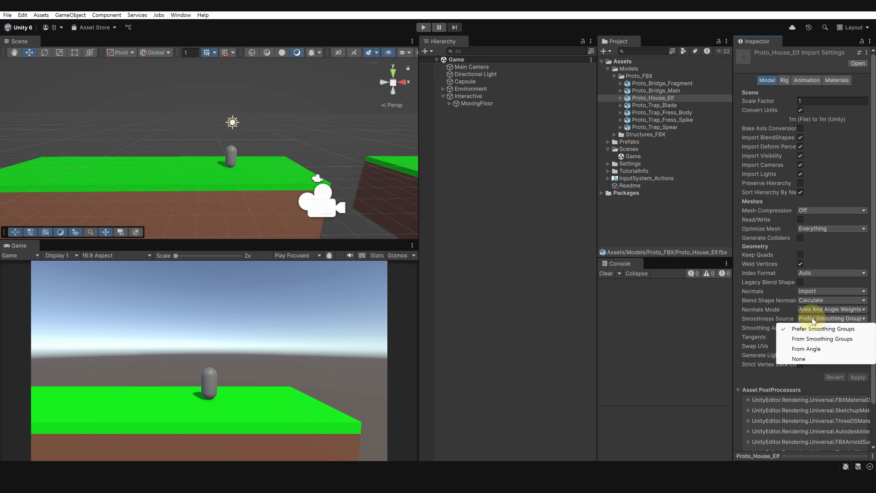
pyautogui.click(803, 340)
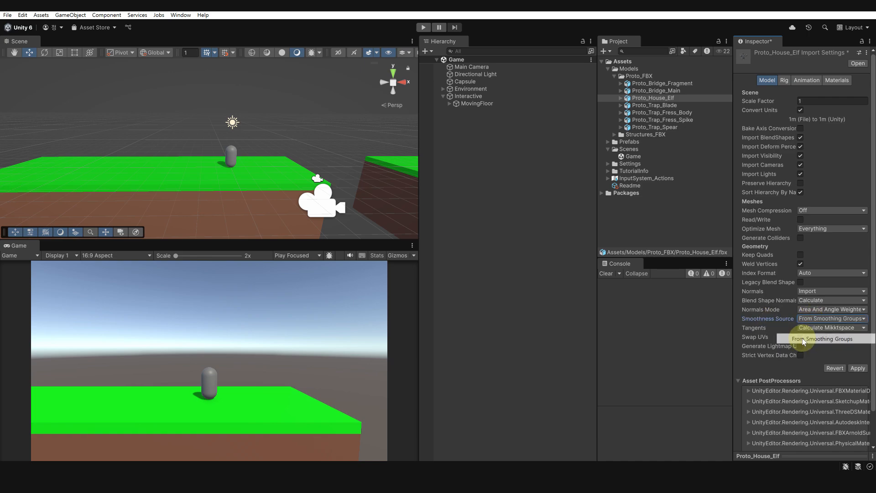
pyautogui.click(860, 369)
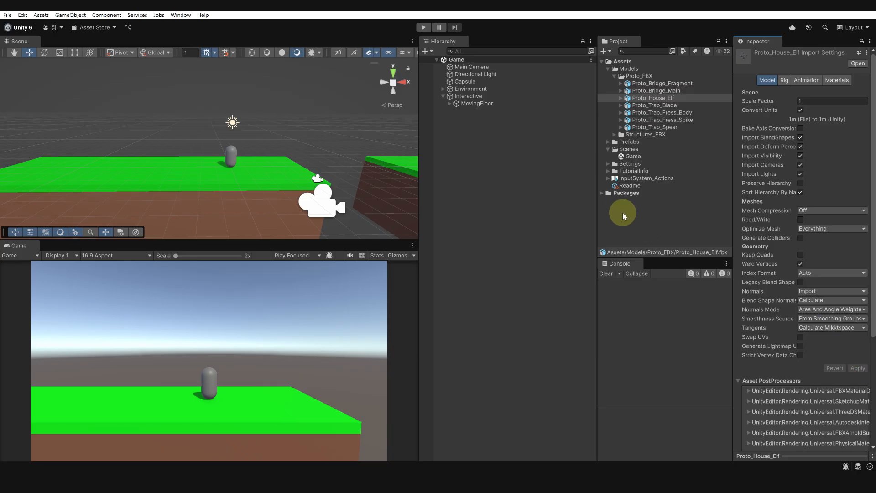
# Add the Proto_House_Elf model to the Game scene and reset its position to 0, 0, 0.
pyautogui.moveTo(647, 104); pyautogui.dragTo(505, 161)
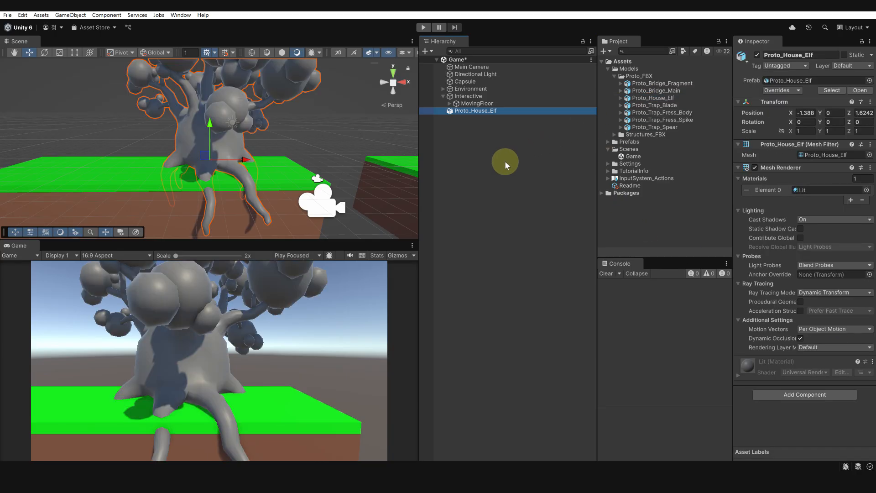
pyautogui.click(870, 102)
pyautogui.click(803, 111)
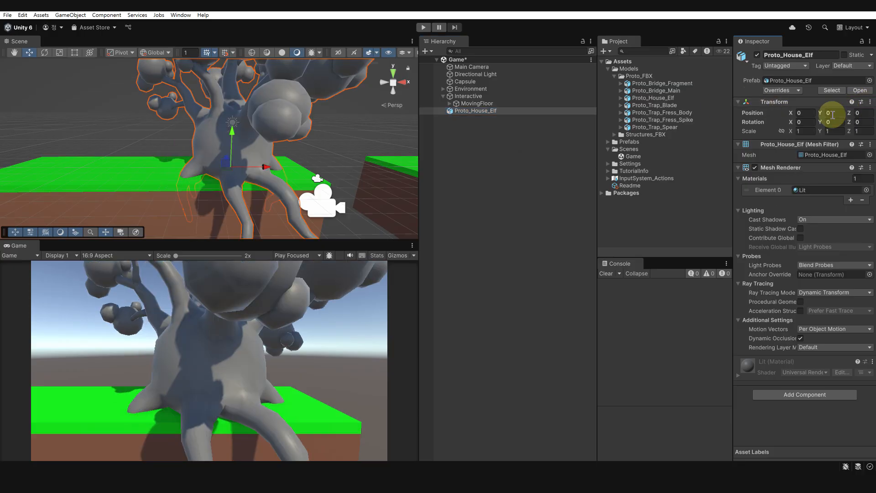
# Check how the tree house sits on the starting ground block and set its Y rotation to 90.
pyautogui.keyDown('alt'); pyautogui.moveTo(311, 183); pyautogui.dragTo(195, 181); pyautogui.keyUp('alt')
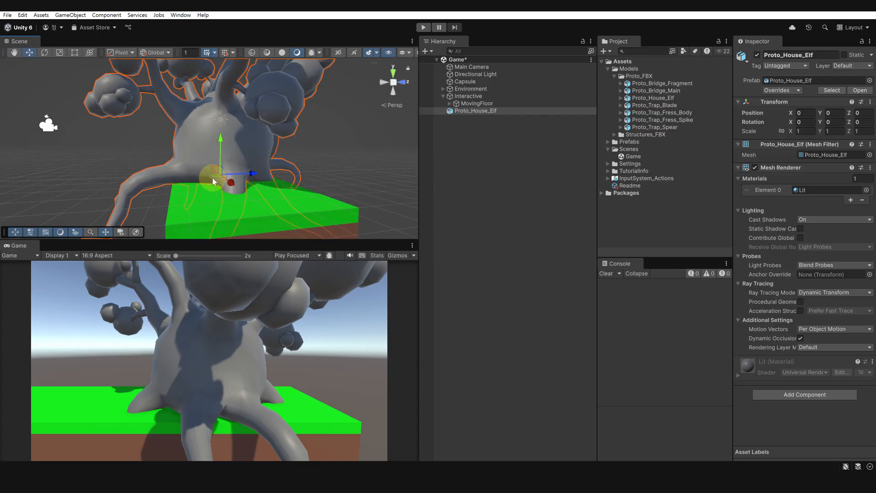
pyautogui.keyDown('alt'); pyautogui.moveTo(273, 172); pyautogui.dragTo(347, 164); pyautogui.keyUp('alt')
pyautogui.click(250, 201)
pyautogui.click(299, 155)
pyautogui.click(247, 164)
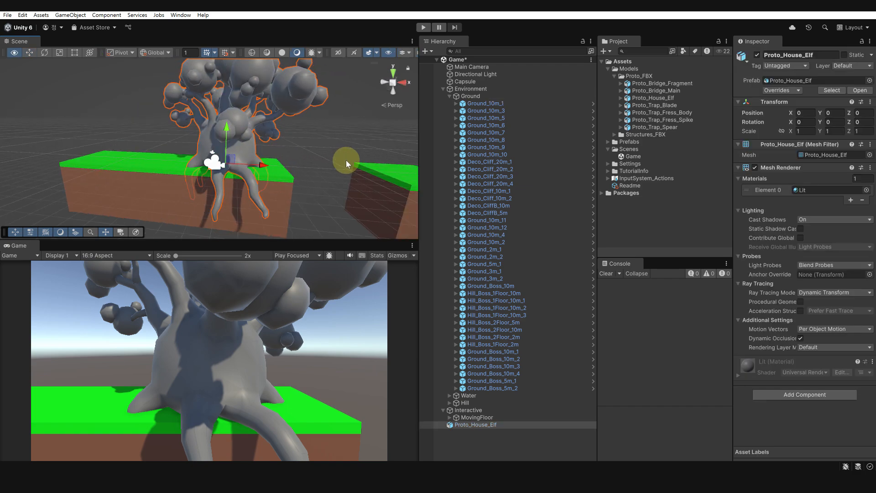
pyautogui.scroll(-3, 248, 174)
pyautogui.keyDown('alt'); pyautogui.moveTo(259, 165); pyautogui.dragTo(287, 159); pyautogui.keyUp('alt')
pyautogui.click(832, 113)
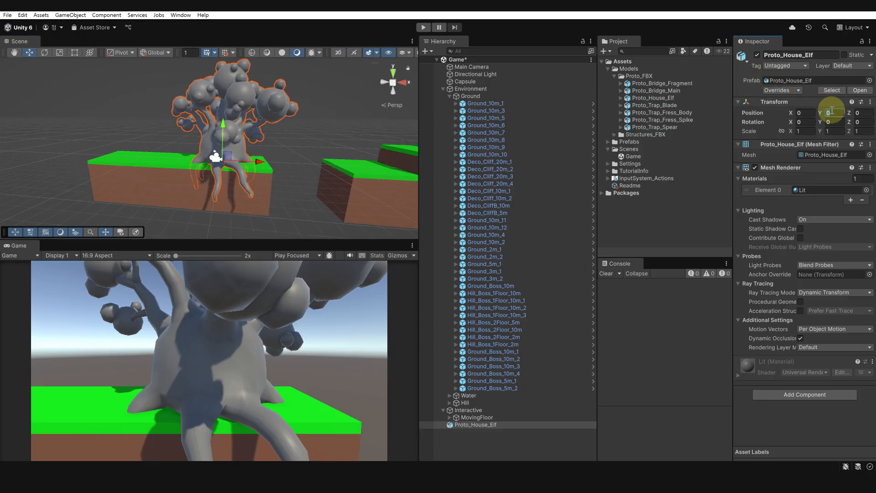
pyautogui.click(828, 122)
pyautogui.write('90')
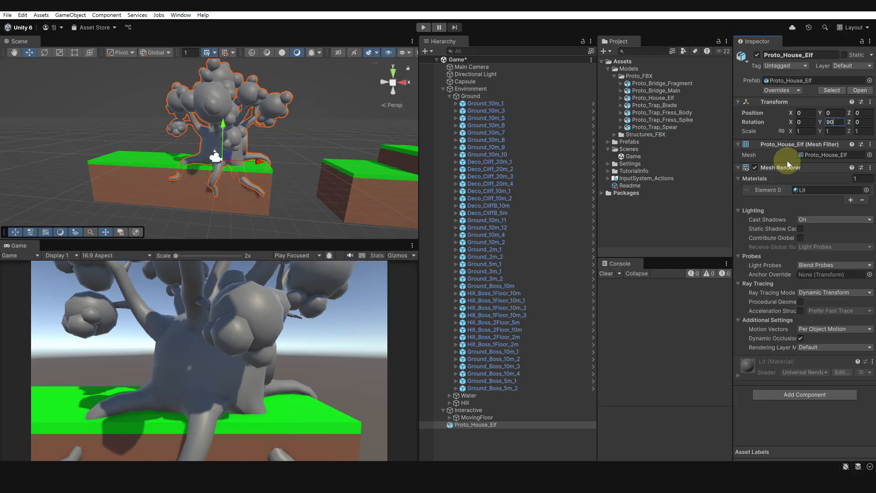
# Check the rotated tree house, collapse the Ground and Environment groups, and select Proto_House_Elf in the scene.
pyautogui.keyDown('alt'); pyautogui.moveTo(413, 178); pyautogui.dragTo(651, 141); pyautogui.keyUp('alt')
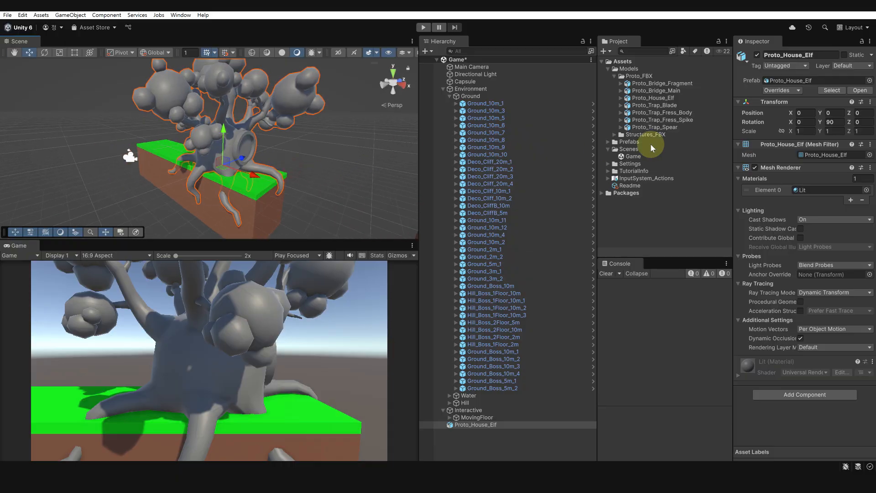
pyautogui.keyDown('alt'); pyautogui.moveTo(313, 165); pyautogui.dragTo(372, 182, button='right'); pyautogui.keyUp('alt')
pyautogui.keyDown('alt'); pyautogui.moveTo(372, 181); pyautogui.dragTo(319, 162); pyautogui.keyUp('alt')
pyautogui.keyDown('alt'); pyautogui.moveTo(257, 156); pyautogui.dragTo(261, 179); pyautogui.keyUp('alt')
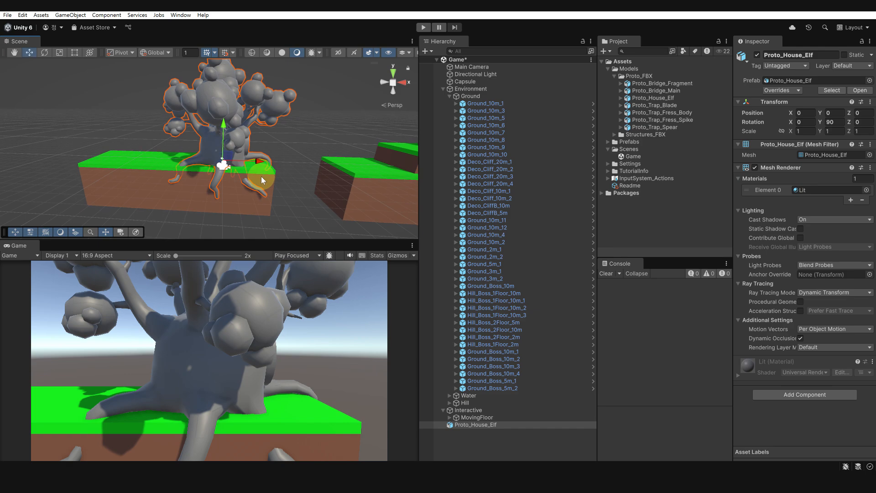
pyautogui.click(449, 96)
pyautogui.click(443, 89)
pyautogui.click(471, 111)
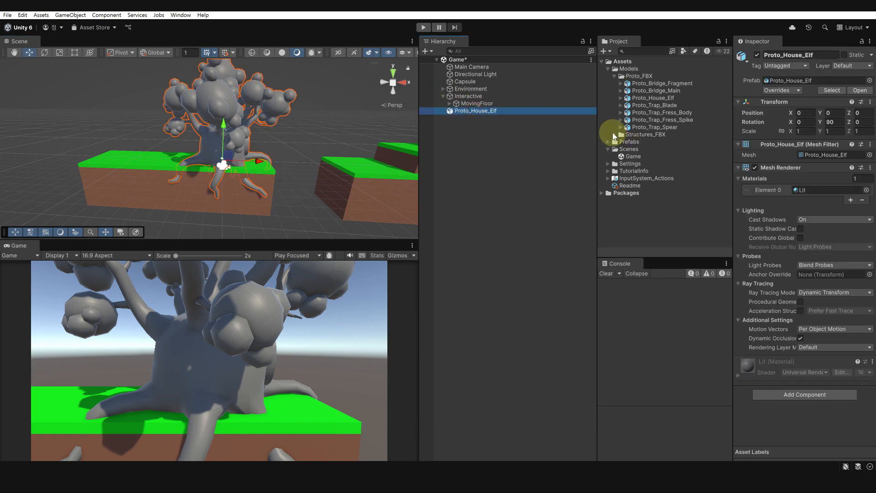
# Create a new material named ColorMap in the Proto_PFB folder under Prefabs.
pyautogui.click(609, 142)
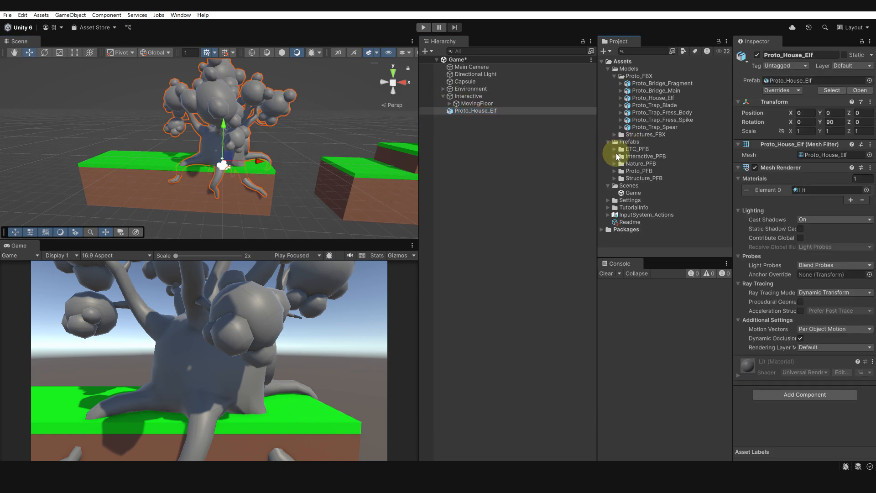
pyautogui.click(615, 171)
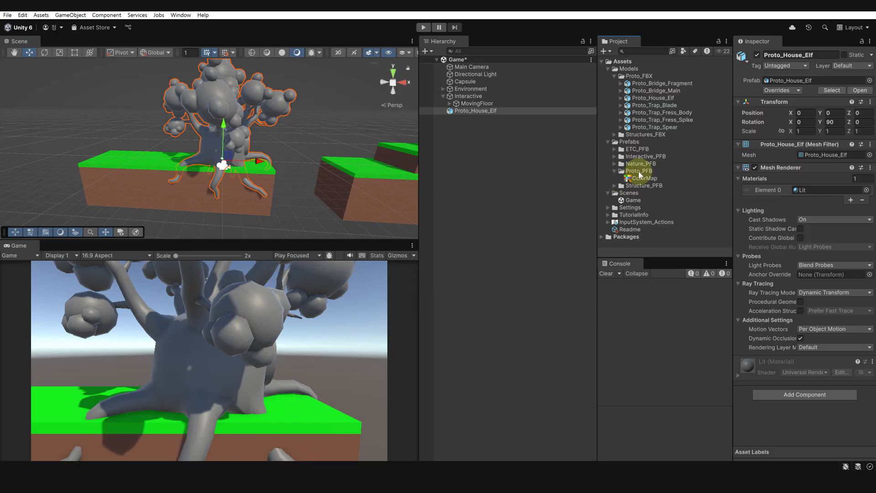
pyautogui.rightClick(643, 171)
pyautogui.moveTo(671, 178)
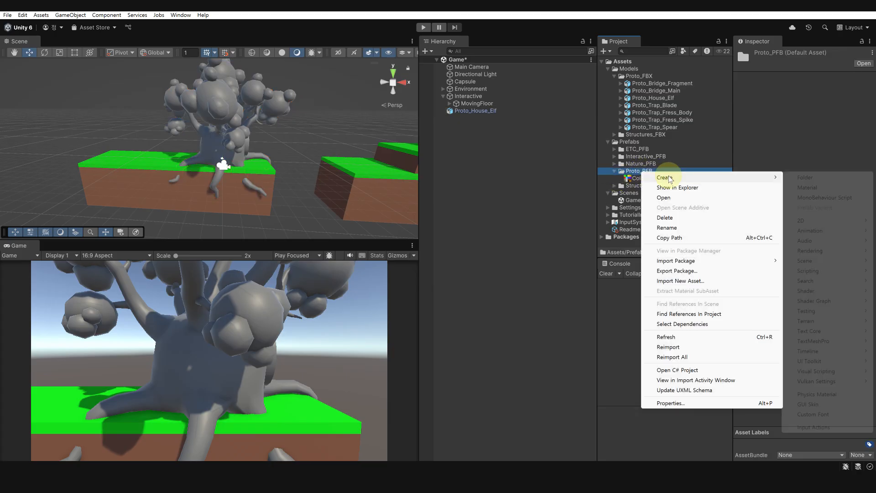
pyautogui.click(807, 187)
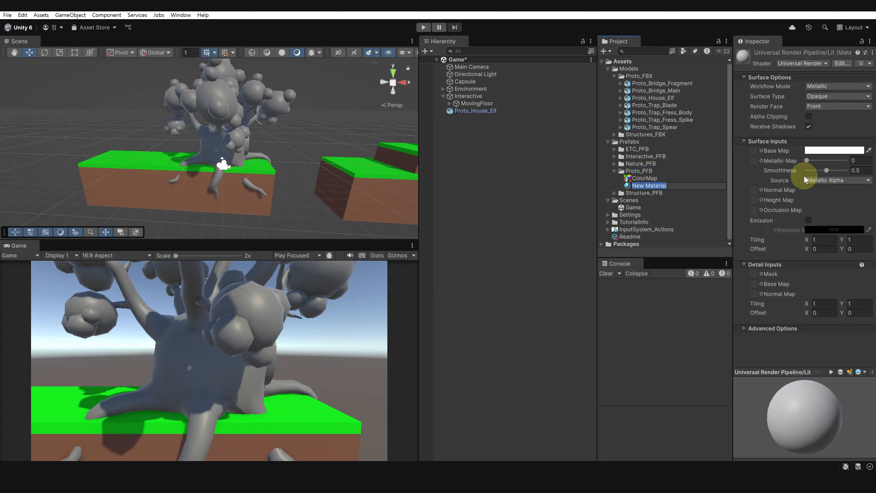
pyautogui.write('ColorMap')
pyautogui.press('Return')
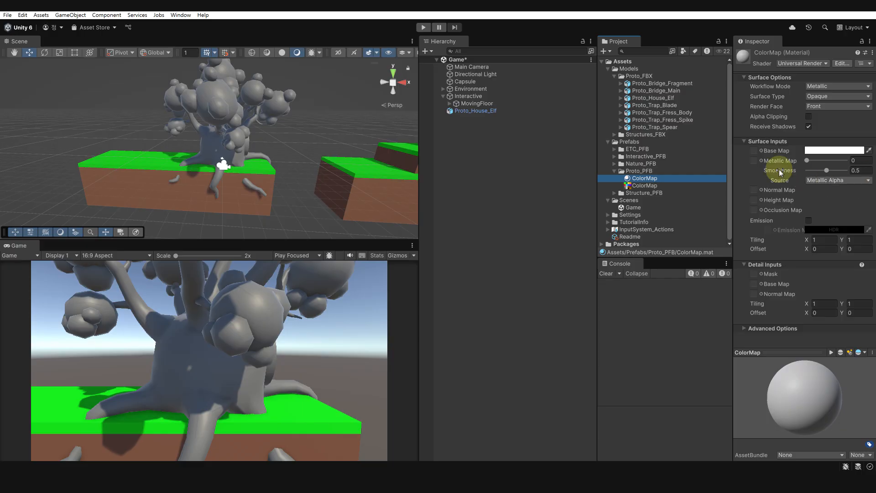
# Assign the ColorMap material to Element 0 of the Proto_House_Elf mesh renderer in the scene.
pyautogui.click(552, 165)
pyautogui.click(477, 112)
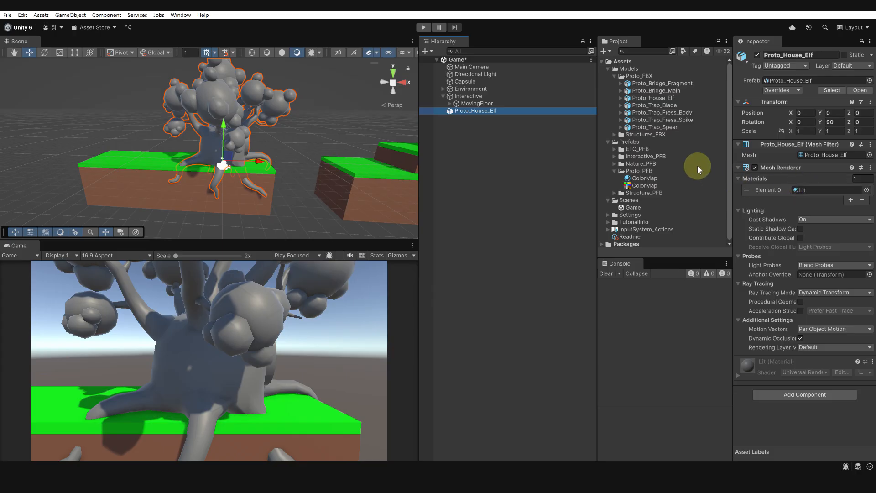
pyautogui.moveTo(644, 178); pyautogui.dragTo(801, 190)
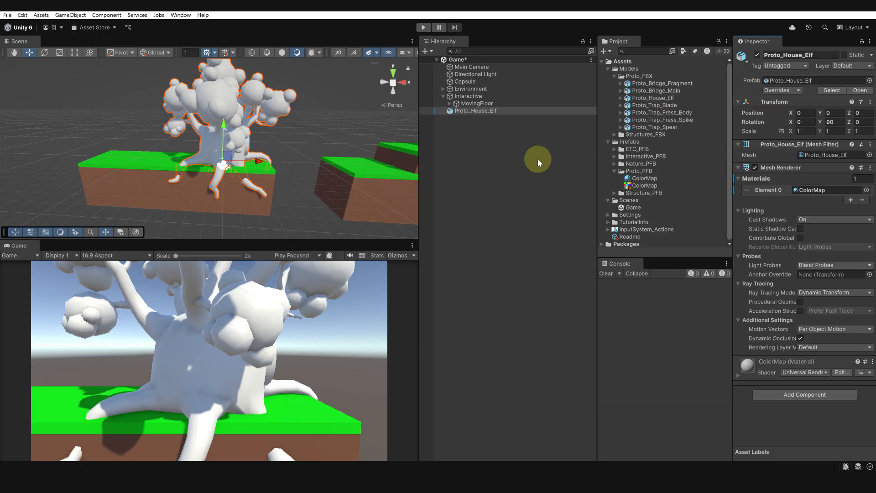
# Assign the ColorMap texture from Proto_PFB to the Base Map of the ColorMap material.
pyautogui.click(638, 171)
pyautogui.click(644, 179)
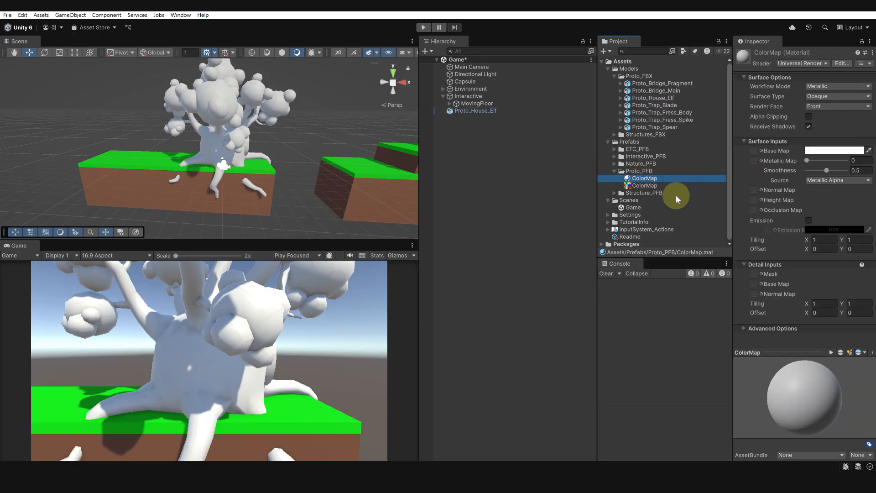
pyautogui.click(644, 186)
pyautogui.click(644, 179)
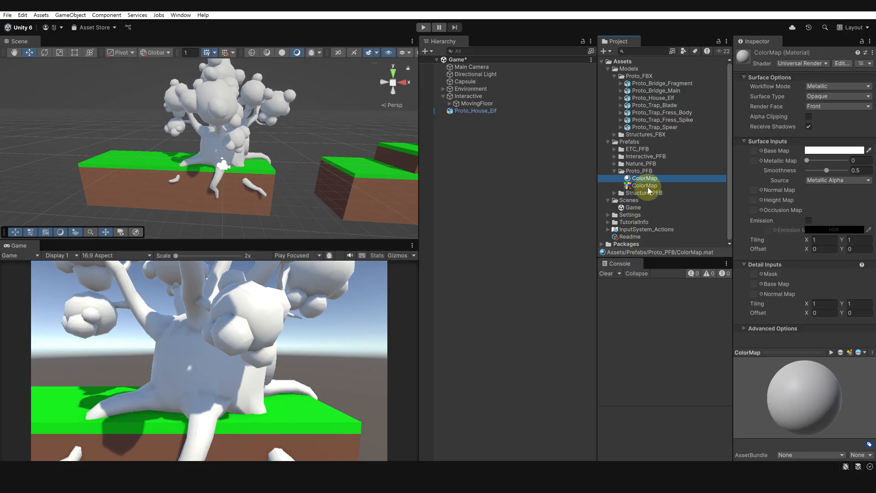
pyautogui.click(649, 187)
pyautogui.moveTo(650, 191); pyautogui.dragTo(752, 150)
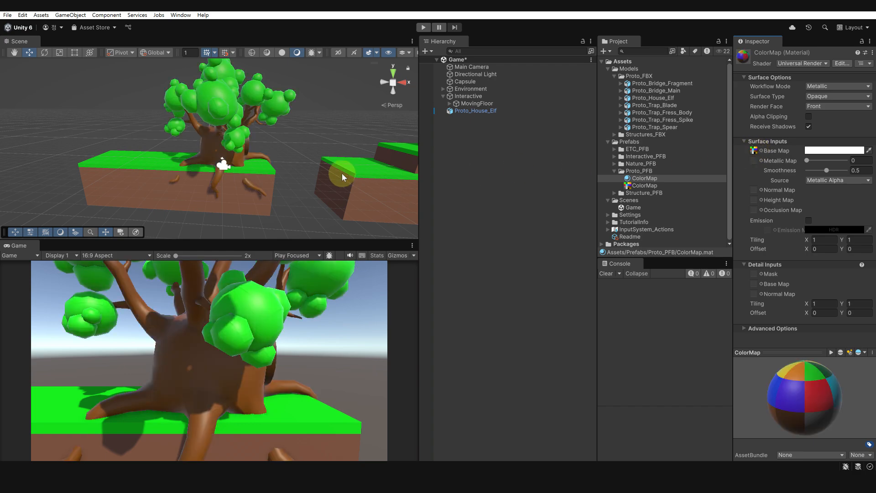
# Set the Smoothness of the ColorMap material to 0.2.
pyautogui.keyDown('alt'); pyautogui.moveTo(341, 176); pyautogui.dragTo(143, 150); pyautogui.keyUp('alt')
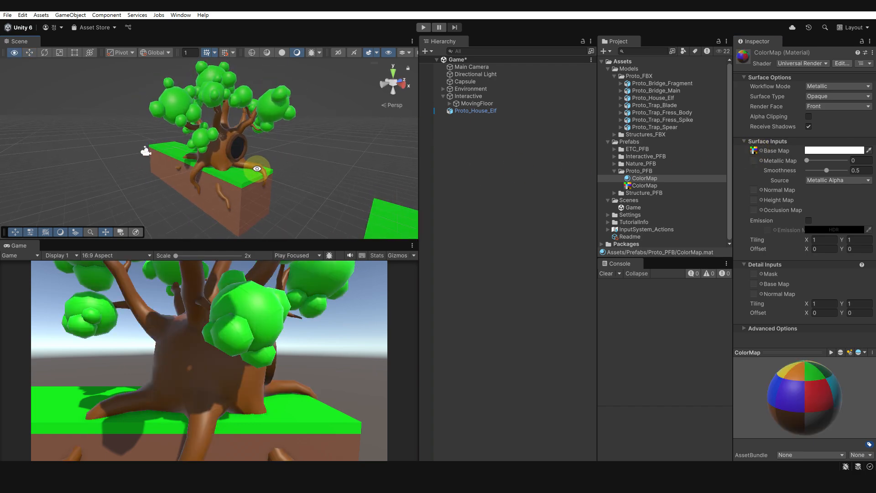
pyautogui.moveTo(828, 170); pyautogui.dragTo(820, 171)
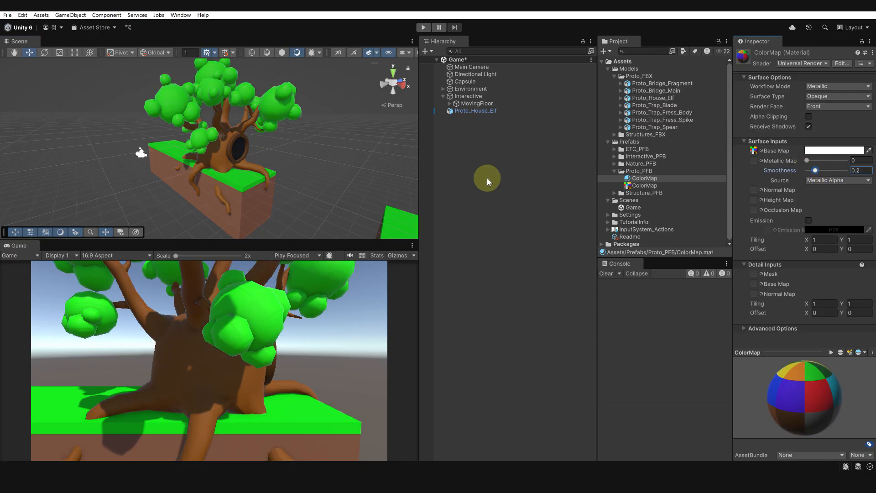
pyautogui.keyDown('alt'); pyautogui.moveTo(315, 179); pyautogui.dragTo(338, 176); pyautogui.keyUp('alt')
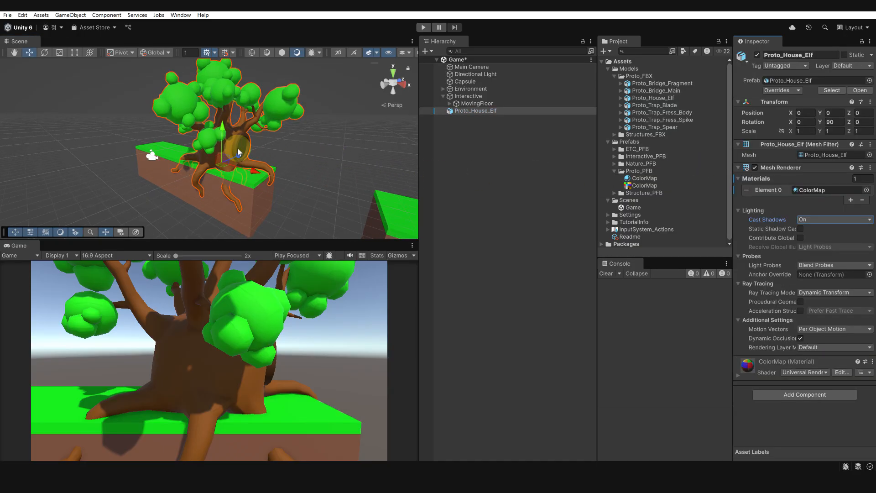
# Examine the coloured tree house from several angles, near and far, and check the ColorMap material and Proto_House_Elf settings.
pyautogui.click(232, 149)
pyautogui.keyDown('alt'); pyautogui.moveTo(231, 151); pyautogui.dragTo(352, 166); pyautogui.keyUp('alt')
pyautogui.keyDown('alt'); pyautogui.moveTo(352, 167); pyautogui.dragTo(212, 257, button='right'); pyautogui.keyUp('alt')
pyautogui.keyDown('alt'); pyautogui.moveTo(239, 215); pyautogui.dragTo(218, 110); pyautogui.keyUp('alt')
pyautogui.moveTo(218, 110); pyautogui.dragTo(237, 119, button='right')
pyautogui.click(644, 178)
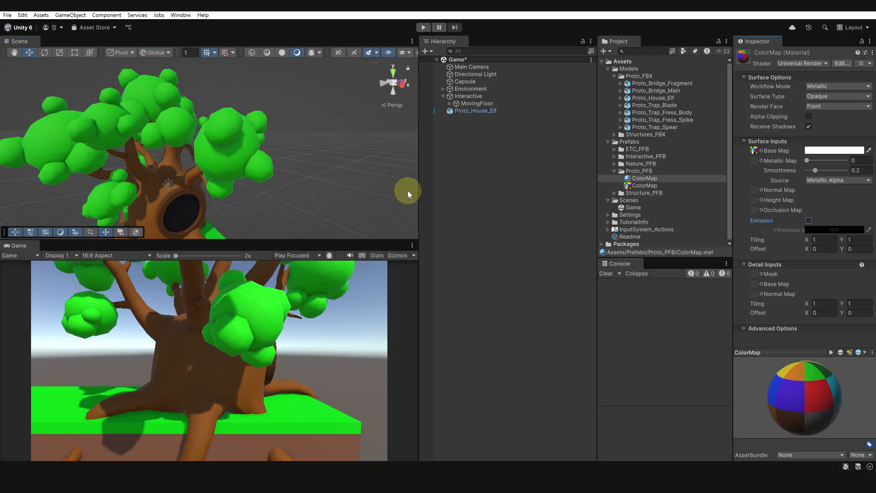
pyautogui.moveTo(409, 194); pyautogui.dragTo(256, 136, button='right')
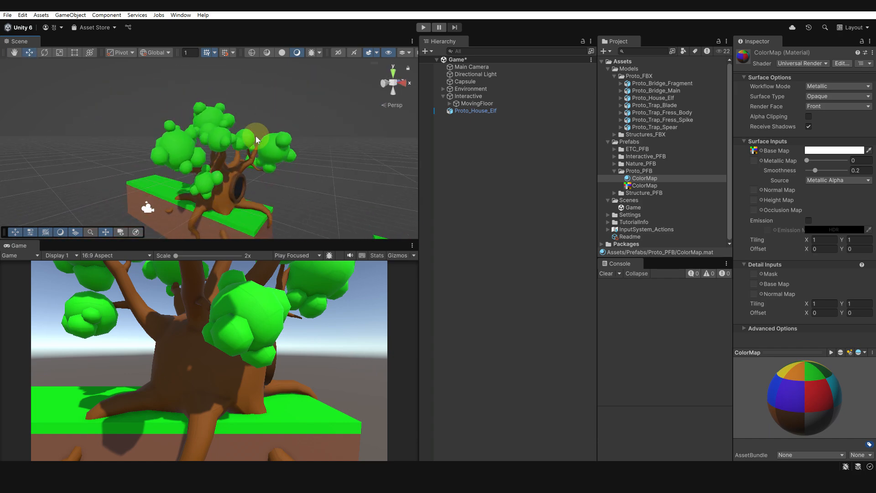
pyautogui.scroll(-4, 237, 160)
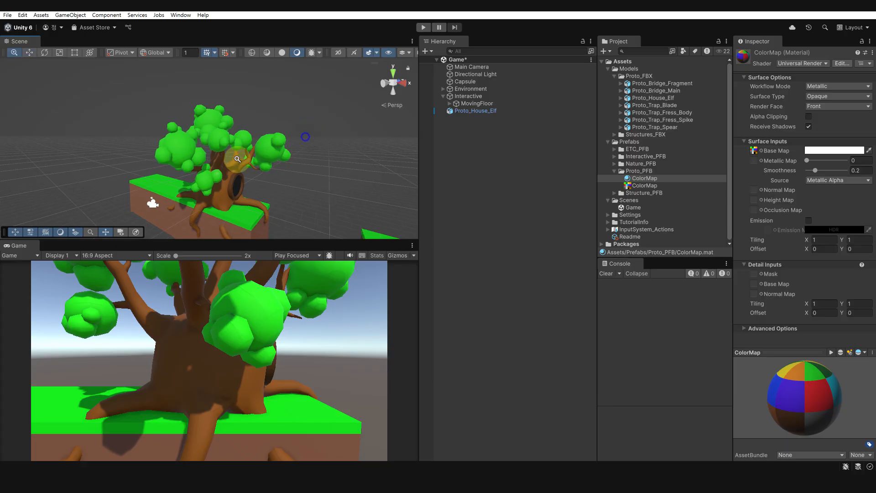
pyautogui.moveTo(242, 173); pyautogui.dragTo(262, 179, button='right')
pyautogui.click(499, 130)
pyautogui.click(481, 111)
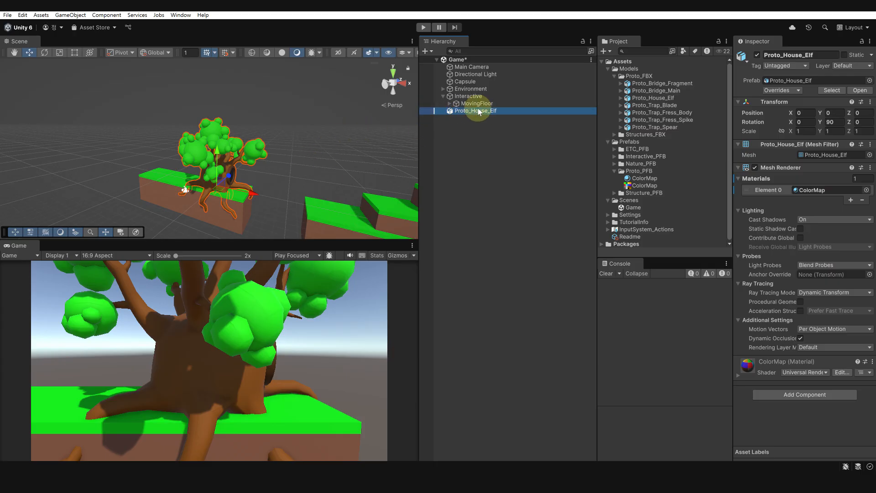
pyautogui.keyDown('alt'); pyautogui.moveTo(404, 179); pyautogui.dragTo(337, 182); pyautogui.keyUp('alt')
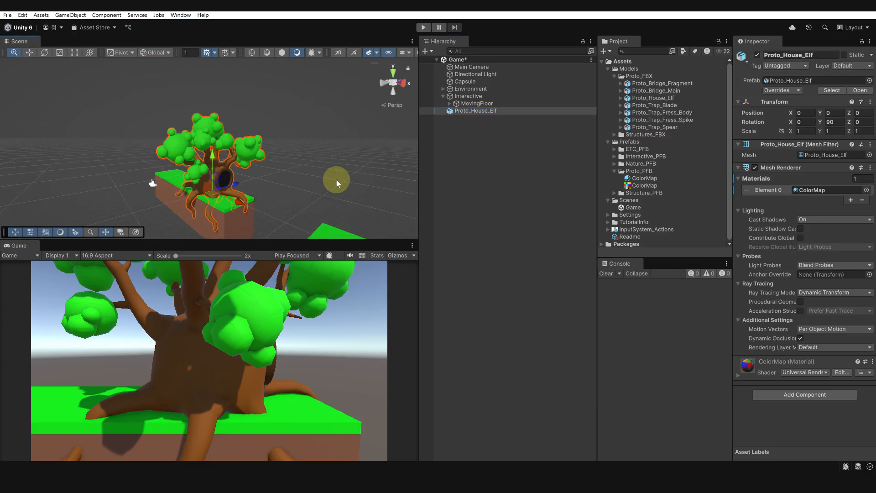
pyautogui.scroll(6, 276, 196)
pyautogui.moveTo(234, 204); pyautogui.dragTo(235, 183, button='middle')
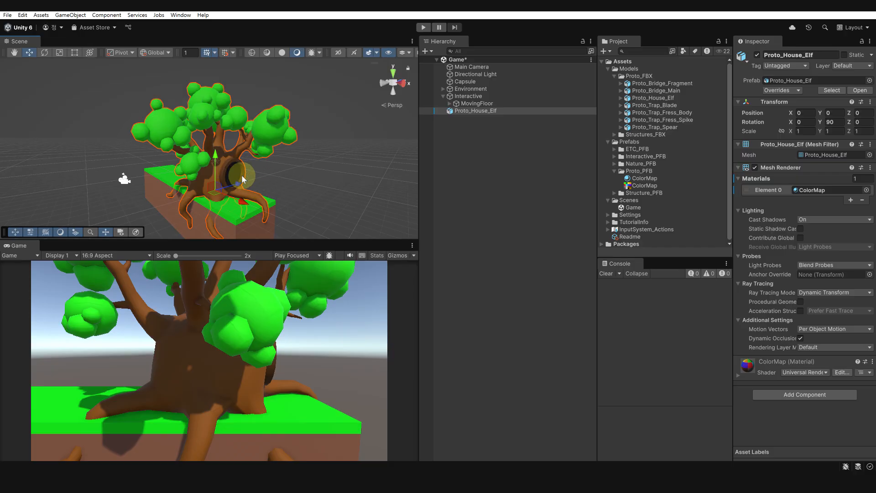
pyautogui.keyDown('alt'); pyautogui.moveTo(240, 180); pyautogui.dragTo(265, 171); pyautogui.keyUp('alt')
# Add an empty GameObject at the top level of the Game scene.
pyautogui.click(475, 145)
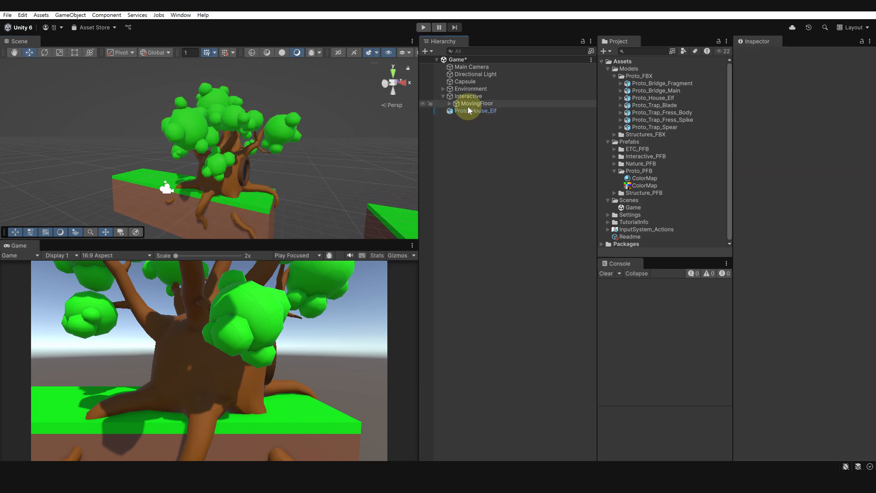
pyautogui.click(470, 103)
pyautogui.click(471, 111)
pyautogui.click(471, 147)
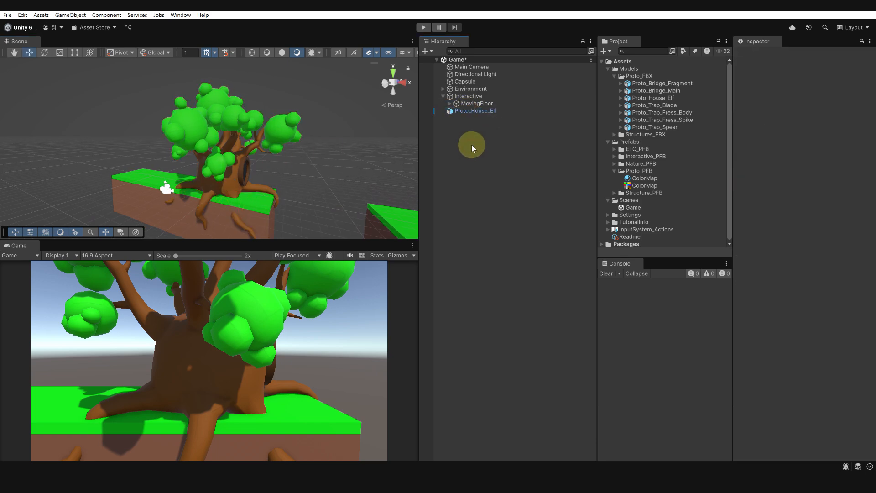
pyautogui.hotkey('ctrl', 'shift', 'n')
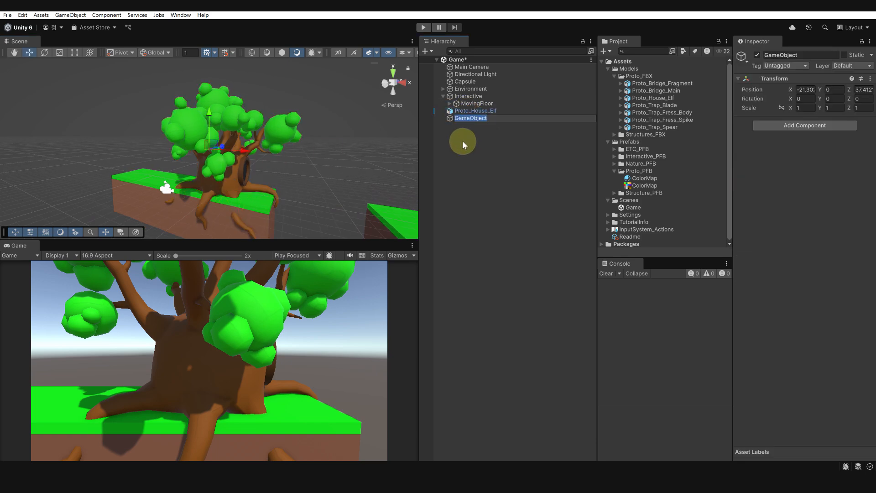
pyautogui.click(462, 141)
pyautogui.rightClick(462, 147)
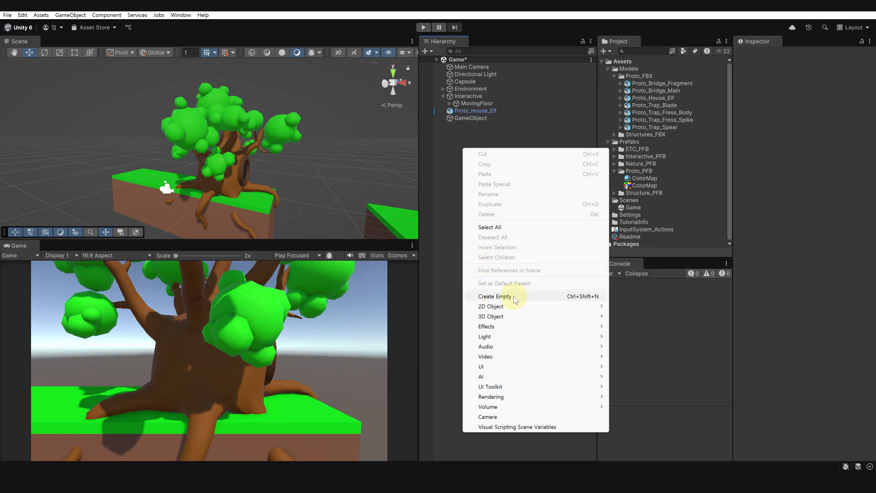
pyautogui.click(489, 131)
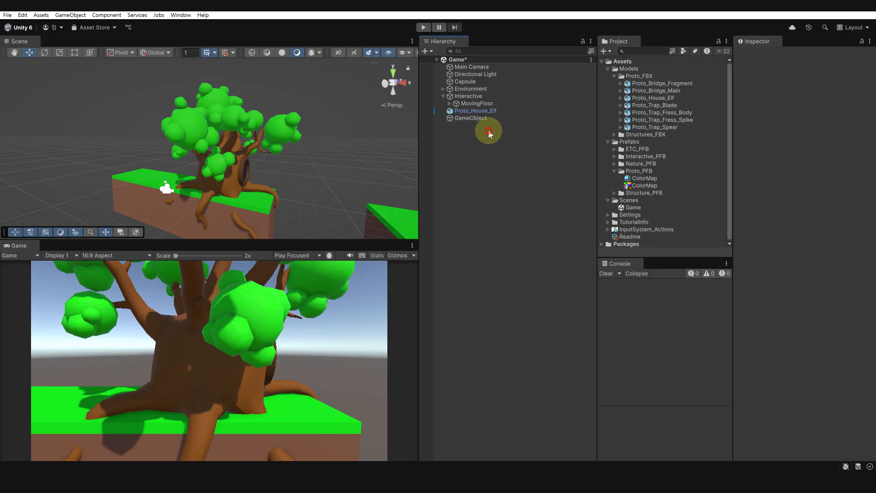
# Rename the new empty GameObject as House_Elf.
pyautogui.click(467, 117)
pyautogui.press('F2')
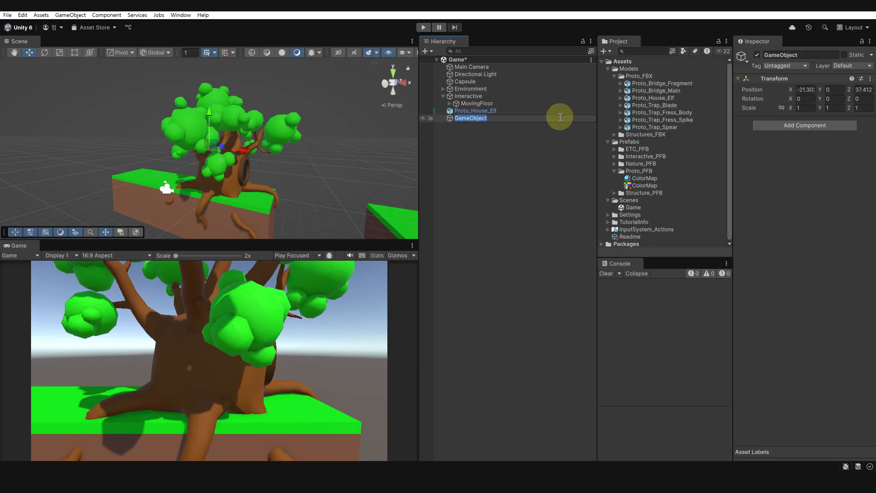
pyautogui.write('House')
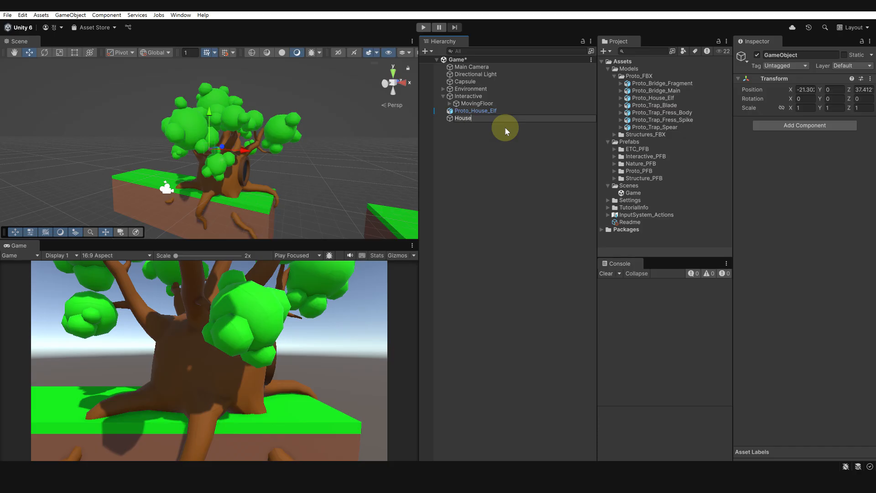
pyautogui.write('_Elf')
pyautogui.press('Return')
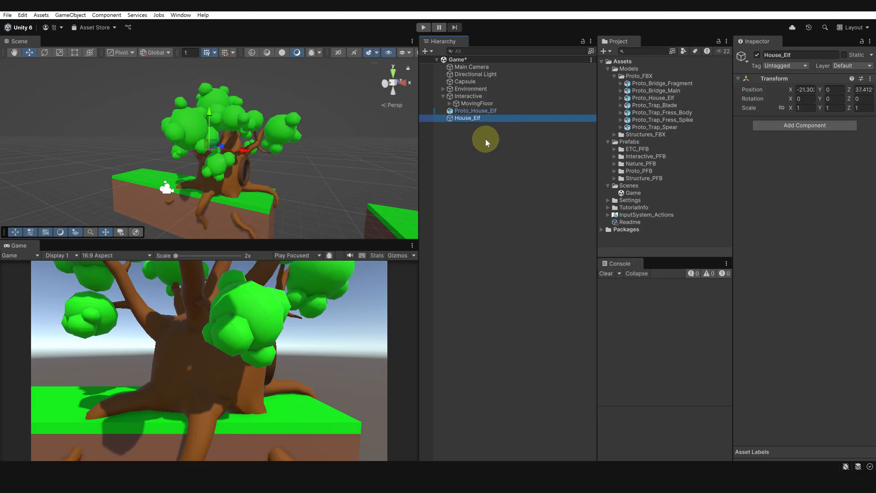
# Reset the Transform of House_Elf so its position is 0, 0, 0.
pyautogui.click(870, 78)
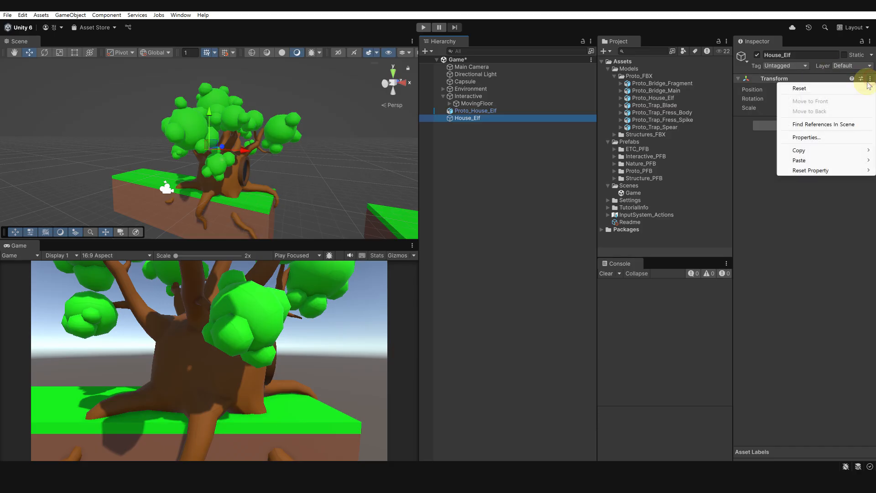
pyautogui.click(857, 90)
pyautogui.keyDown('alt'); pyautogui.moveTo(297, 179); pyautogui.dragTo(295, 174); pyautogui.keyUp('alt')
# Make Proto_House_Elf a child of the House_Elf object.
pyautogui.click(485, 139)
pyautogui.click(470, 117)
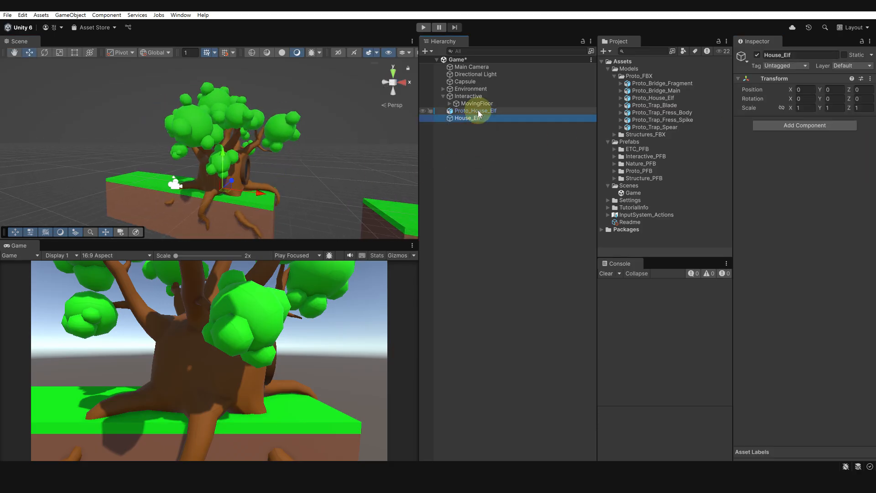
pyautogui.click(478, 112)
pyautogui.moveTo(478, 112); pyautogui.dragTo(475, 118)
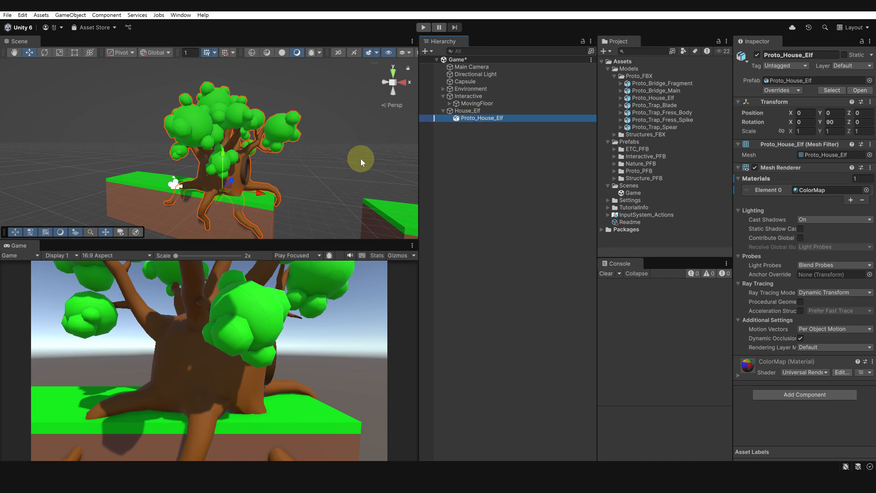
# Compare the House_Elf parent with its Proto_House_Elf child, checking their transforms and how the tree sits on the ground block.
pyautogui.keyDown('alt'); pyautogui.moveTo(352, 163); pyautogui.dragTo(264, 160); pyautogui.keyUp('alt')
pyautogui.scroll(3, 344, 183)
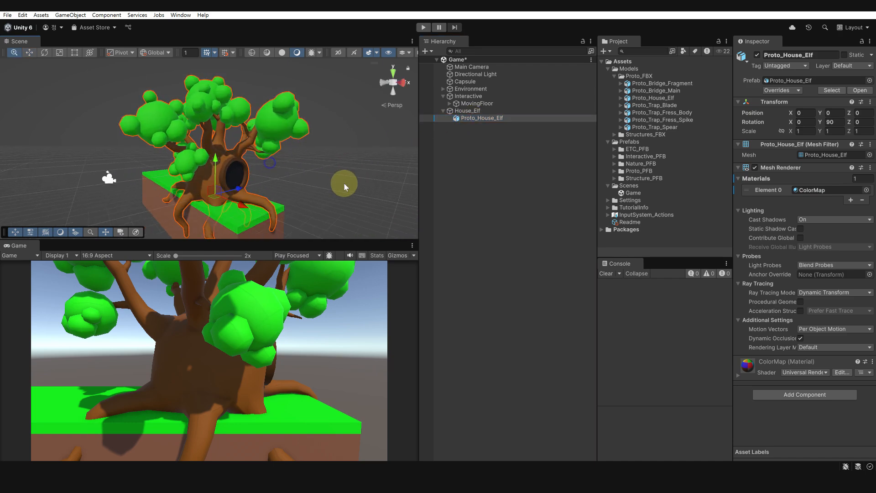
pyautogui.moveTo(332, 179); pyautogui.dragTo(306, 170, button='middle')
pyautogui.scroll(-1, 305, 169)
pyautogui.click(463, 111)
pyautogui.click(470, 118)
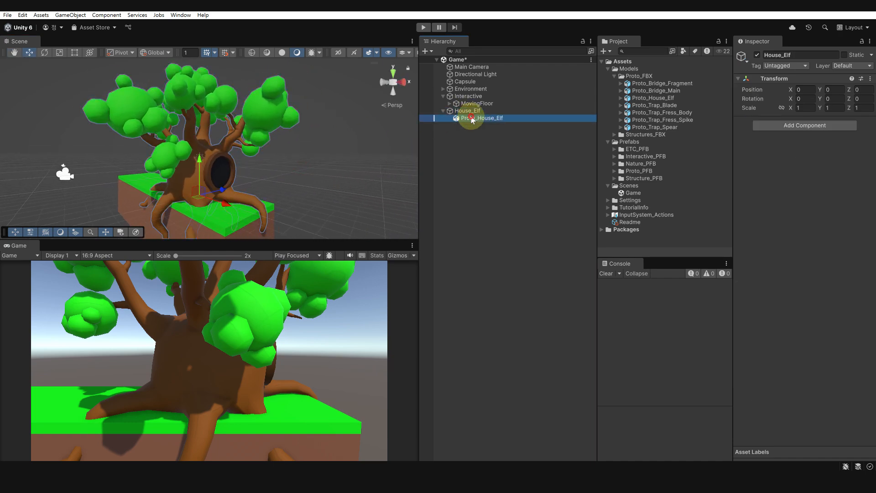
pyautogui.keyDown('alt'); pyautogui.moveTo(303, 170); pyautogui.dragTo(269, 167); pyautogui.keyUp('alt')
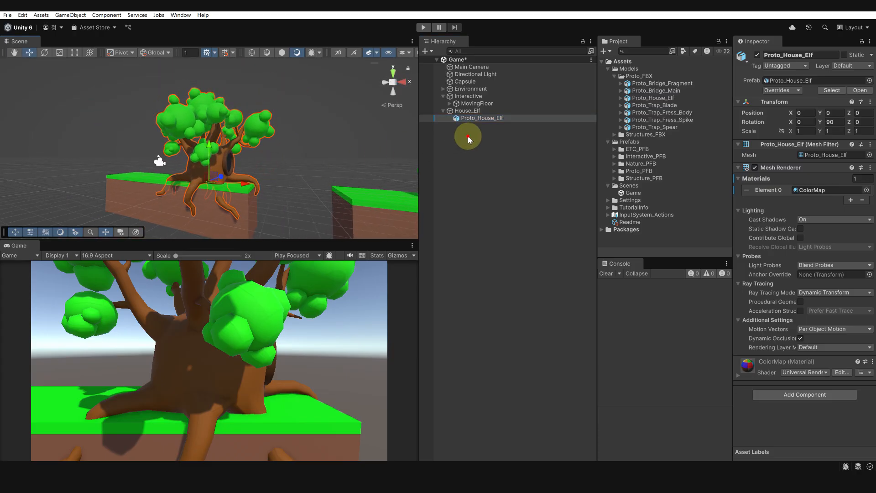
pyautogui.click(466, 111)
pyautogui.keyDown('alt'); pyautogui.moveTo(358, 160); pyautogui.dragTo(158, 209); pyautogui.keyUp('alt')
pyautogui.moveTo(158, 209)
pyautogui.keyDown('alt'); pyautogui.mouseDown(button='right')
pyautogui.moveTo(211, 198)
pyautogui.moveTo(160, 200)
pyautogui.mouseUp(button='right'); pyautogui.keyUp('alt')
pyautogui.keyDown('alt'); pyautogui.moveTo(158, 201); pyautogui.dragTo(242, 190); pyautogui.keyUp('alt')
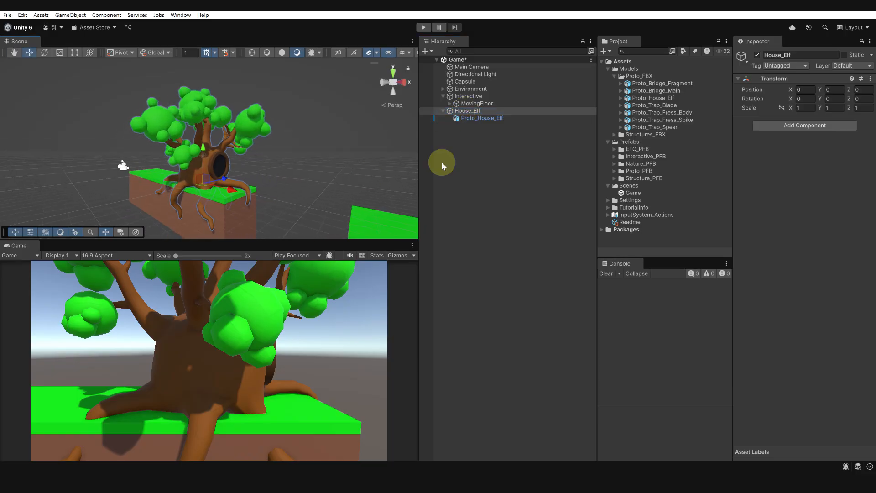
pyautogui.click(484, 132)
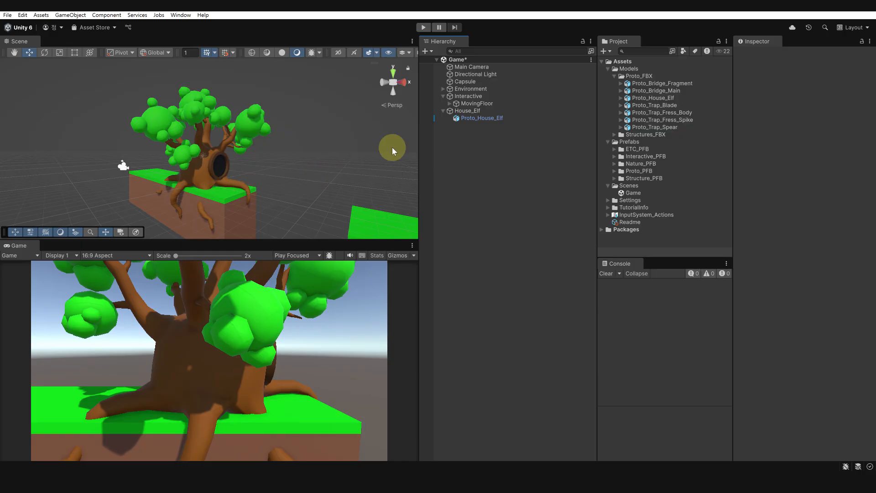
# Create an empty child object named Collider_01 under House_Elf.
pyautogui.click(484, 111)
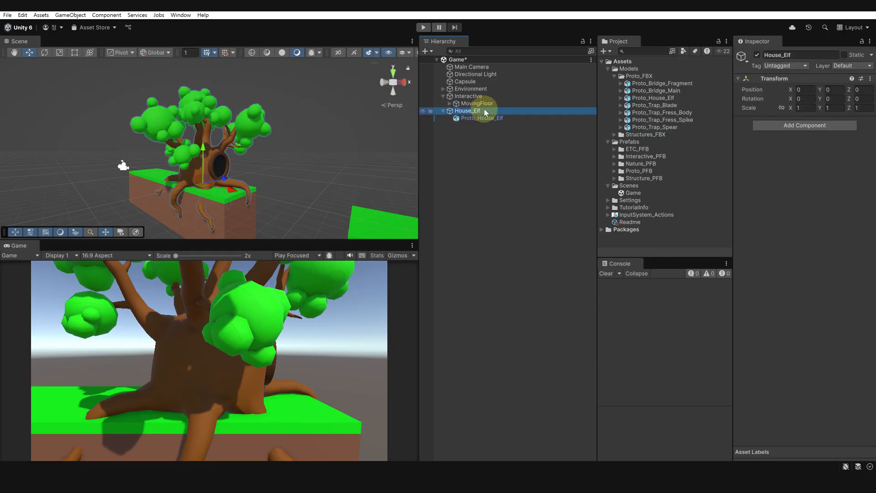
pyautogui.hotkey('alt', 'shift', 'n')
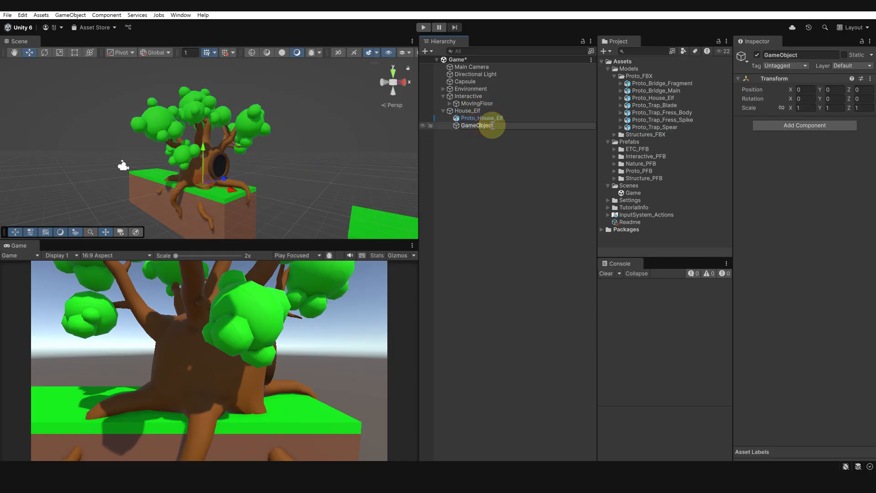
pyautogui.write('Collider_01')
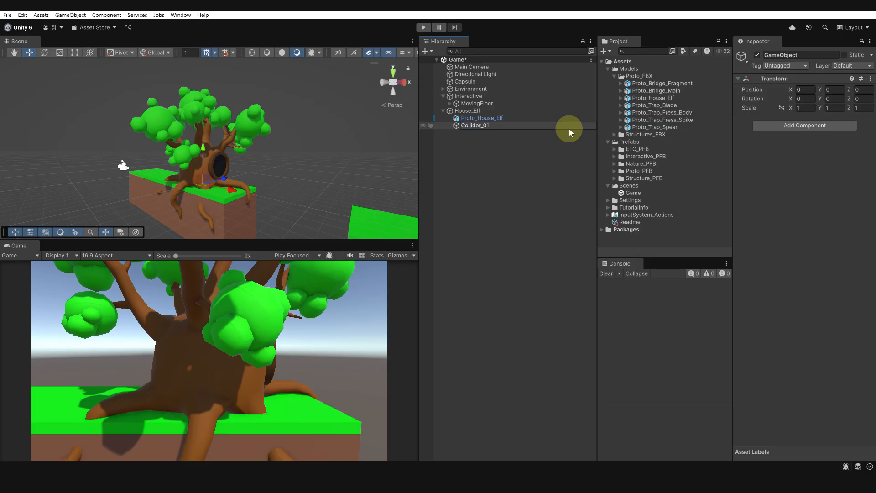
pyautogui.press('Return')
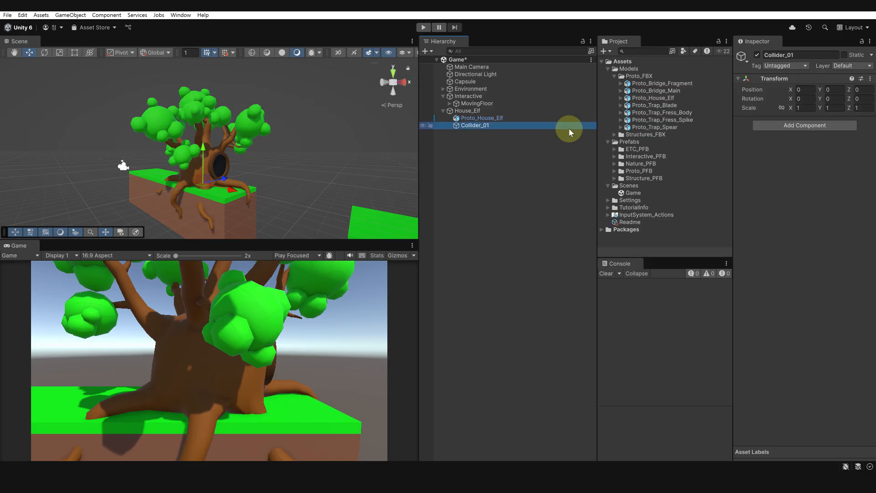
# Add a second empty child object under House_Elf and name it Collider_02.
pyautogui.click(495, 111)
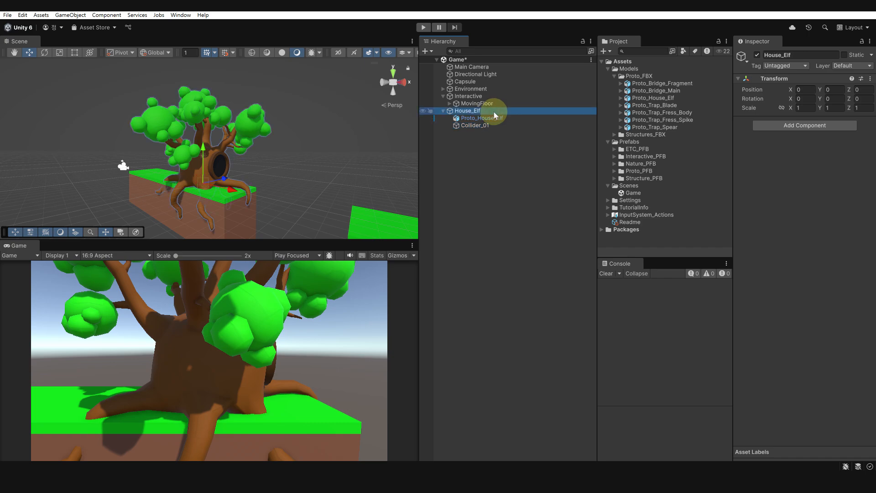
pyautogui.hotkey('alt', 'shift', 'n')
pyautogui.write('Collid')
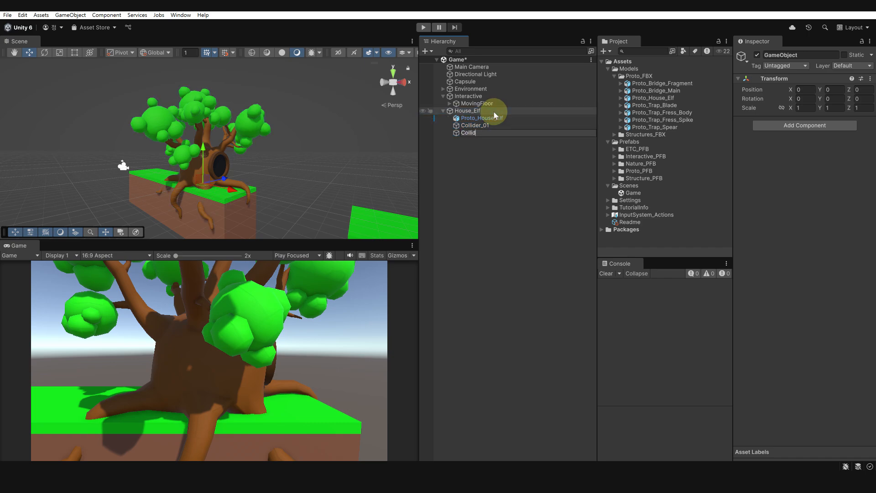
pyautogui.write('er_02')
pyautogui.press('Return')
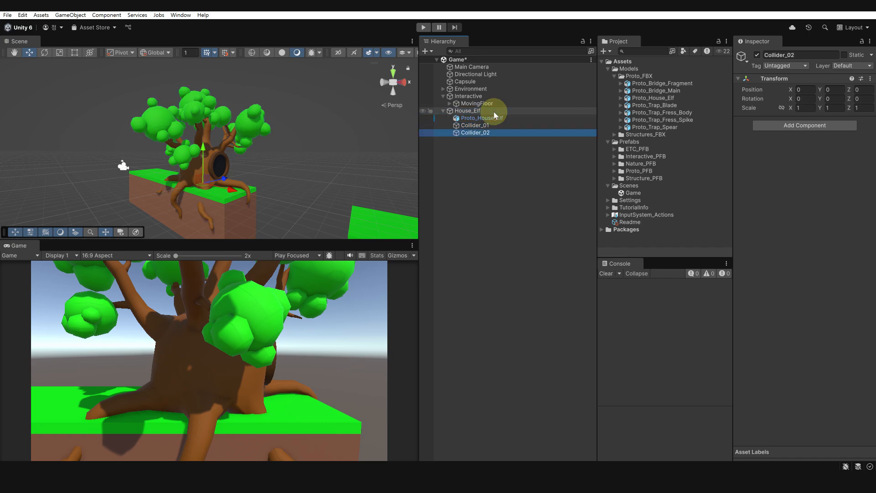
# Add a Sphere Collider component to Collider_01.
pyautogui.keyDown('alt'); pyautogui.moveTo(248, 171); pyautogui.dragTo(267, 188); pyautogui.keyUp('alt')
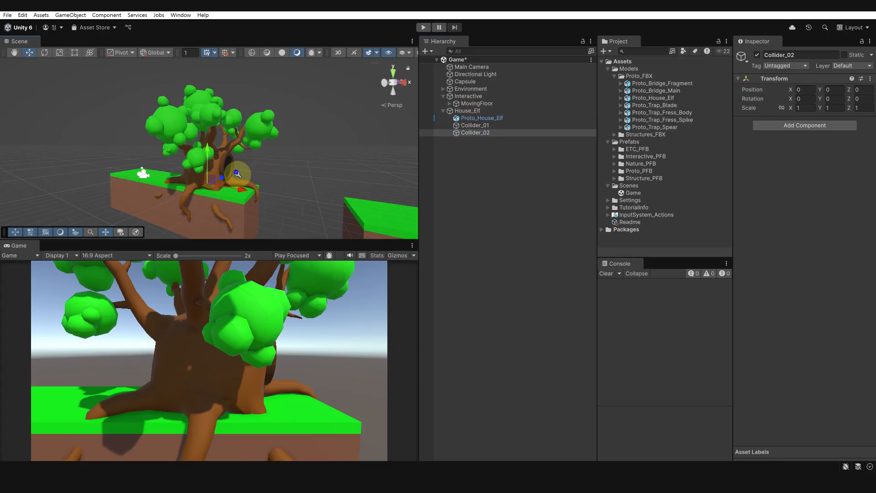
pyautogui.keyDown('alt'); pyautogui.moveTo(267, 187); pyautogui.dragTo(347, 156, button='right'); pyautogui.keyUp('alt')
pyautogui.click(475, 125)
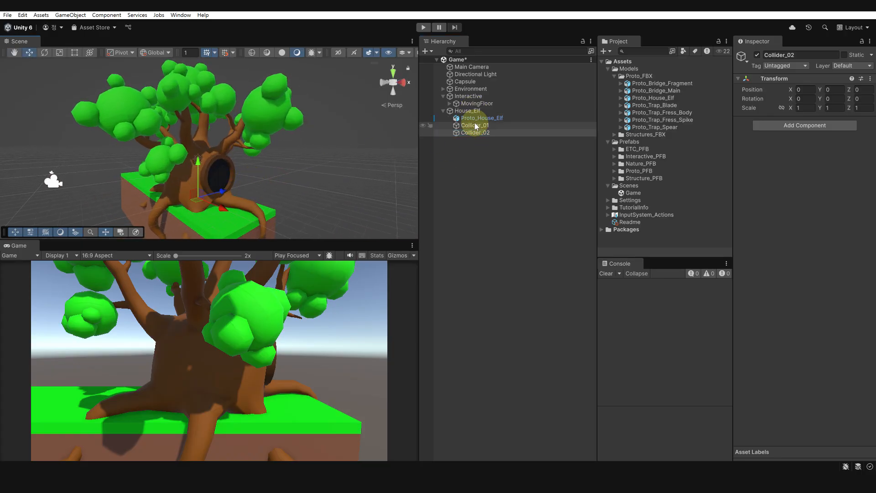
pyautogui.click(782, 125)
pyautogui.write('s')
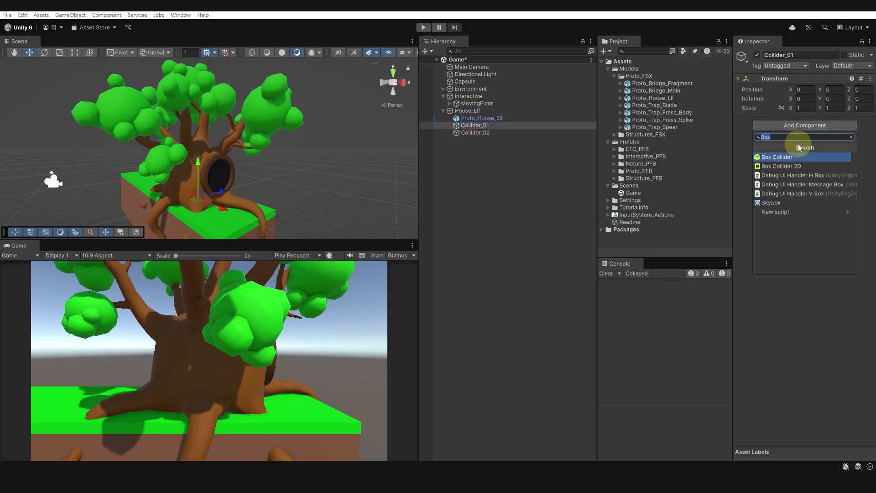
pyautogui.write('ph')
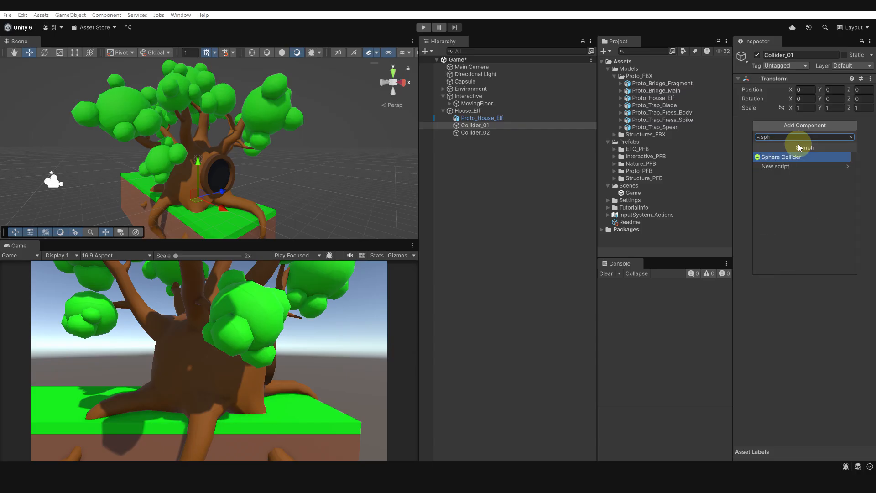
pyautogui.press('Return')
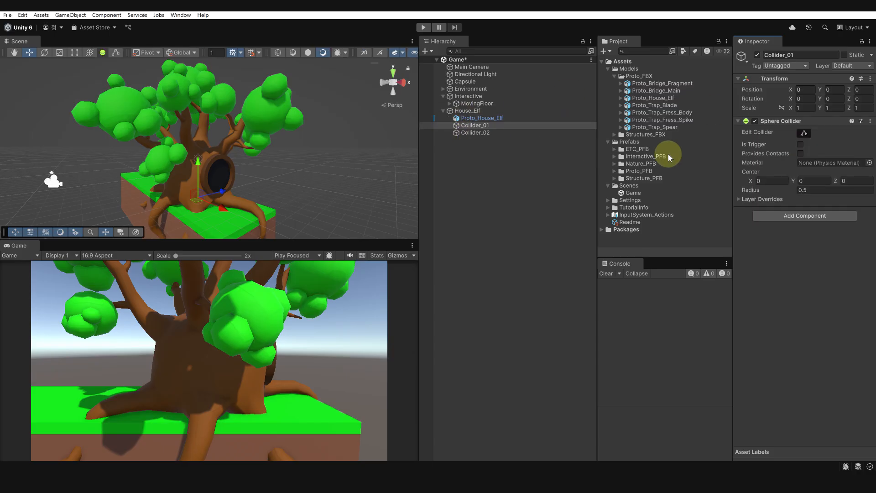
# Fit the Sphere Collider of Collider_01 around the tree trunk with radius 3 and center Y 1.5.
pyautogui.keyDown('alt'); pyautogui.moveTo(322, 183); pyautogui.dragTo(220, 171); pyautogui.keyUp('alt')
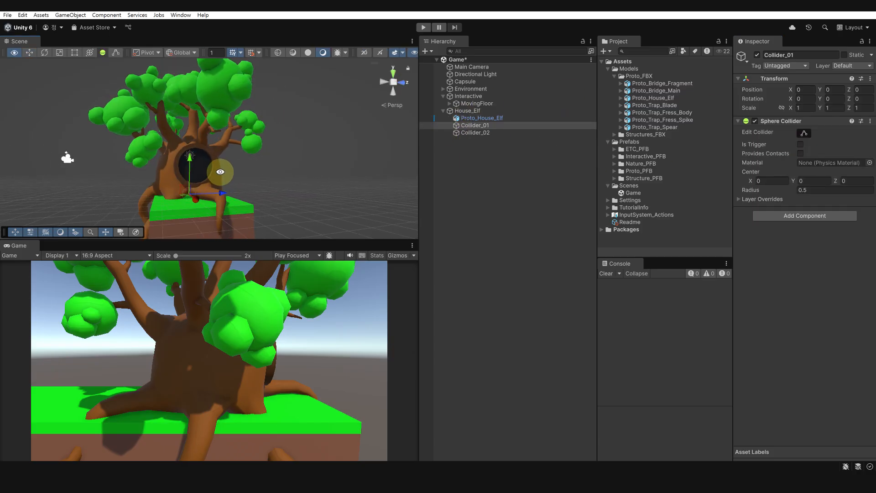
pyautogui.click(819, 190)
pyautogui.write('5')
pyautogui.moveTo(820, 188); pyautogui.dragTo(491, 187)
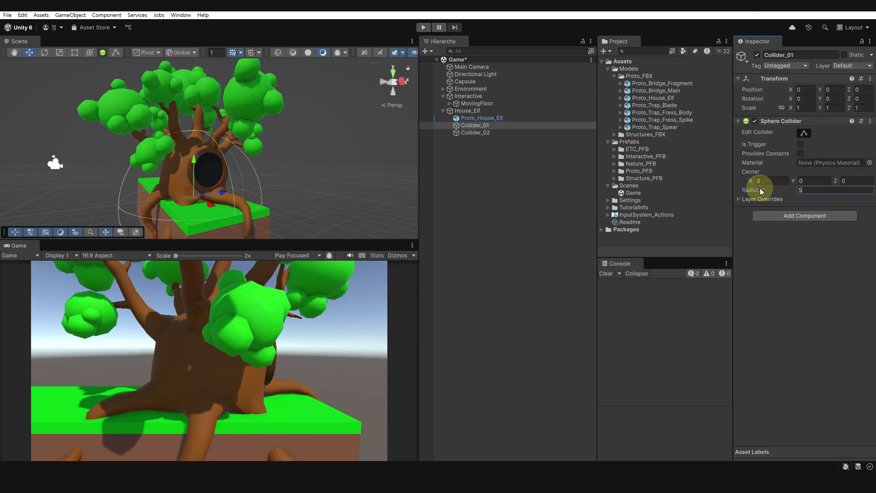
pyautogui.write('3')
pyautogui.moveTo(196, 179)
pyautogui.keyDown('alt'); pyautogui.mouseDown()
pyautogui.moveTo(202, 168)
pyautogui.moveTo(268, 167)
pyautogui.moveTo(272, 177)
pyautogui.moveTo(191, 179)
pyautogui.moveTo(284, 198)
pyautogui.moveTo(180, 214)
pyautogui.moveTo(210, 181)
pyautogui.mouseUp(); pyautogui.keyUp('alt')
pyautogui.click(807, 180)
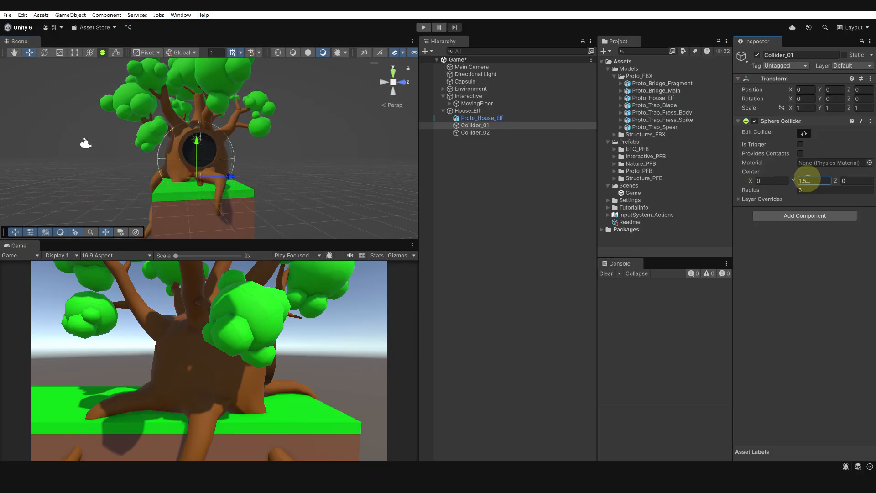
pyautogui.keyDown('alt'); pyautogui.moveTo(88, 143); pyautogui.dragTo(69, 151); pyautogui.keyUp('alt')
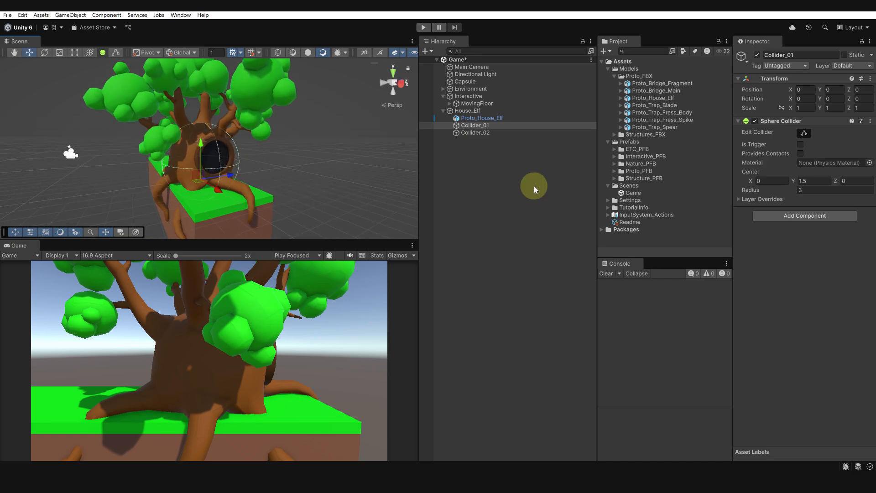
pyautogui.keyDown('alt'); pyautogui.moveTo(262, 176); pyautogui.dragTo(167, 173); pyautogui.keyUp('alt')
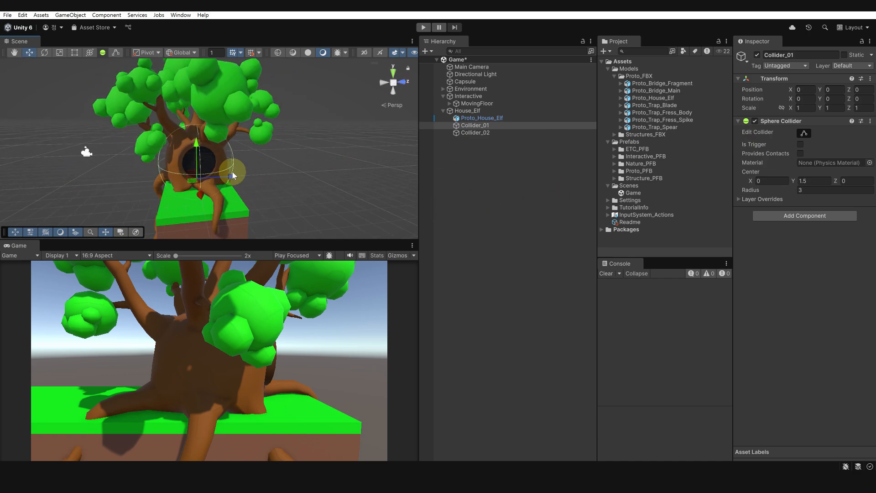
pyautogui.keyDown('alt'); pyautogui.moveTo(209, 152); pyautogui.dragTo(101, 164); pyautogui.keyUp('alt')
# Move the House_Elf object back along the ground block to position X -5.5.
pyautogui.click(452, 166)
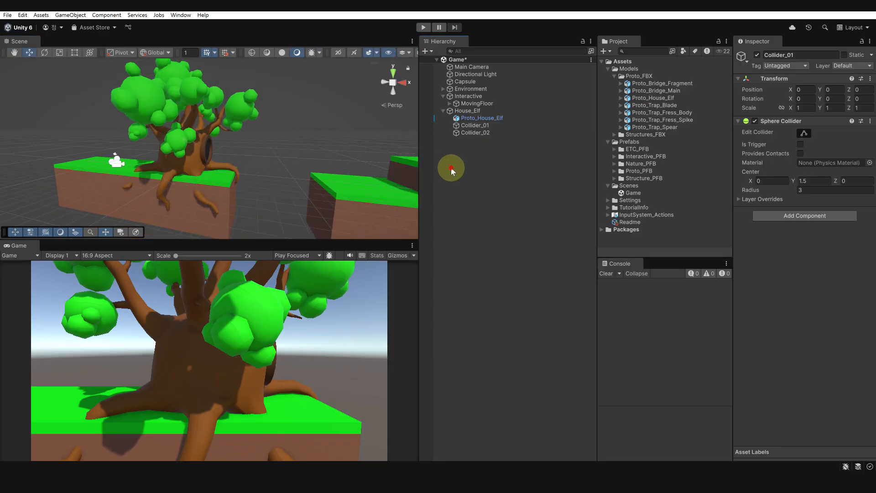
pyautogui.click(463, 112)
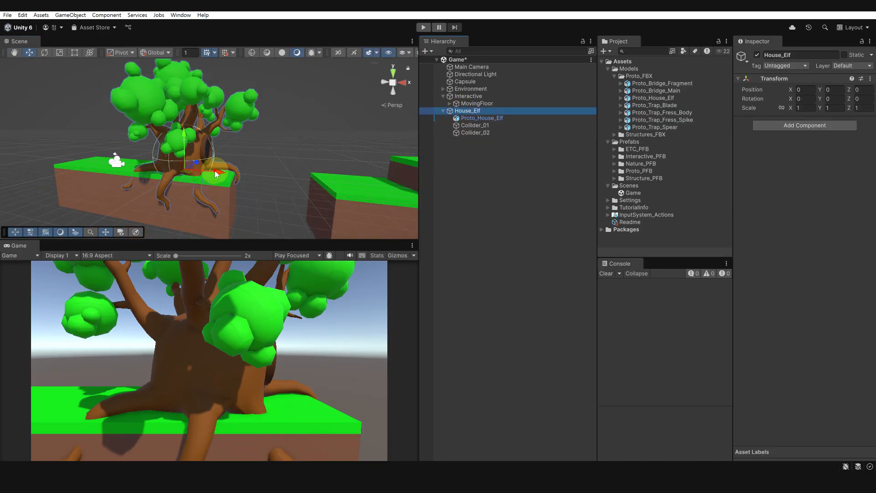
pyautogui.moveTo(216, 174); pyautogui.dragTo(167, 168)
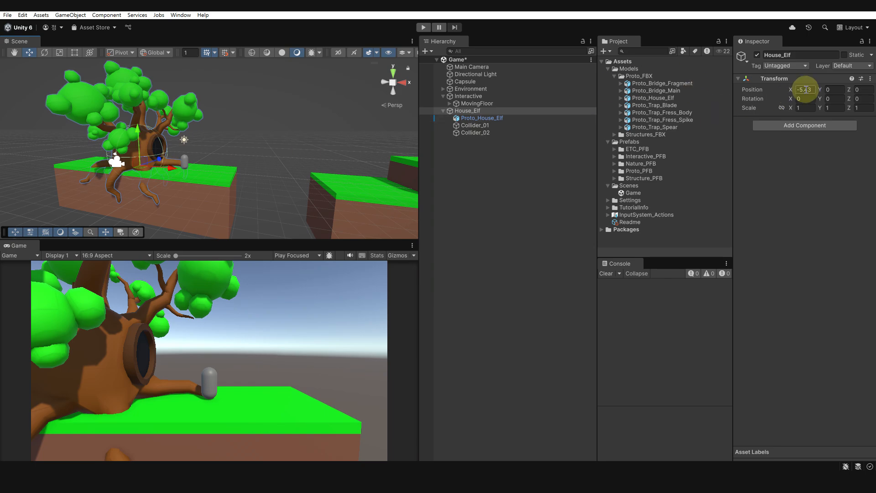
pyautogui.write('-5.5')
pyautogui.press('Tab')
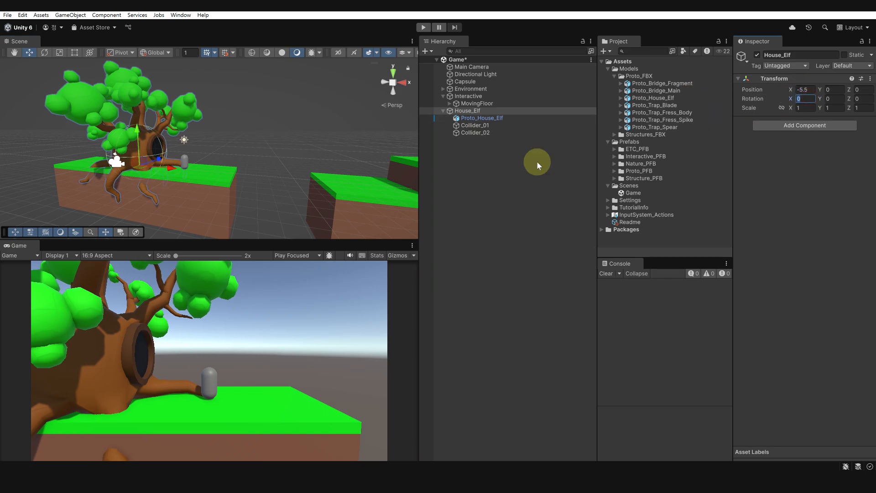
# Examine from several angles how the tree and its sphere collider sit relative to the capsule and the ground block.
pyautogui.scroll(5, 156, 190)
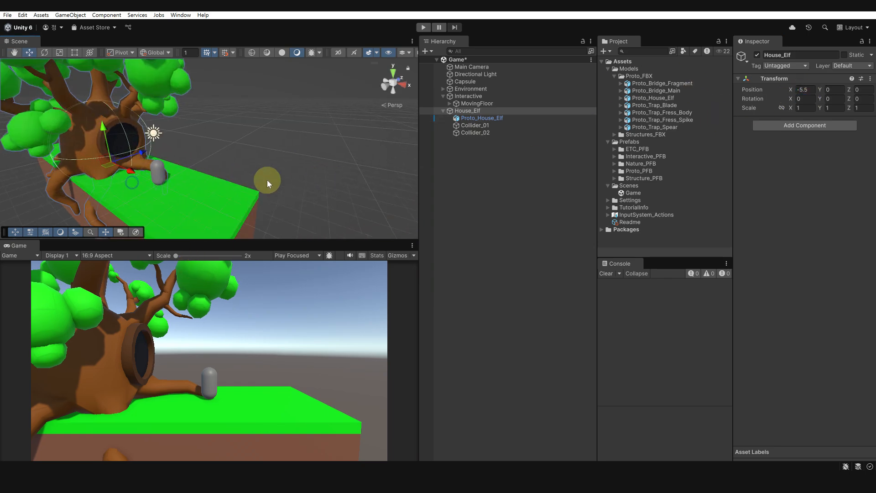
pyautogui.keyDown('alt'); pyautogui.moveTo(256, 180); pyautogui.dragTo(173, 201); pyautogui.keyUp('alt')
pyautogui.keyDown('alt'); pyautogui.moveTo(183, 121); pyautogui.dragTo(344, 86); pyautogui.keyUp('alt')
pyautogui.scroll(-5, 168, 150)
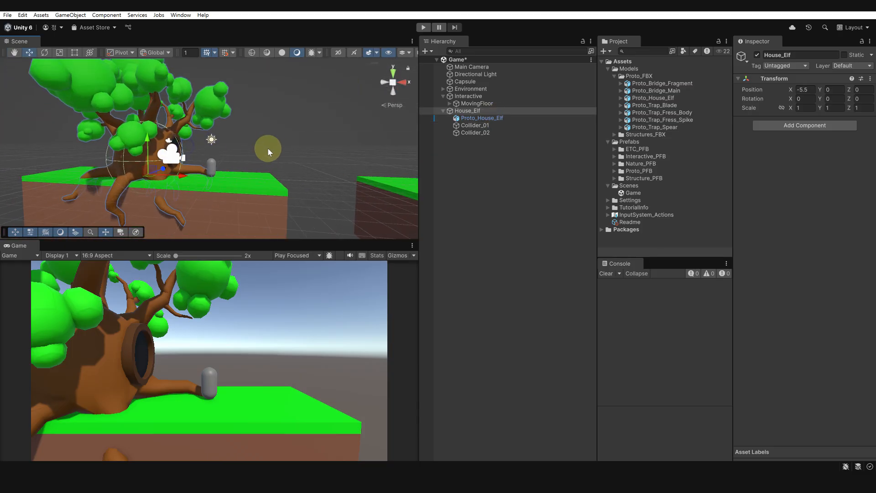
pyautogui.keyDown('alt'); pyautogui.moveTo(268, 149); pyautogui.dragTo(78, 133); pyautogui.keyUp('alt')
pyautogui.keyDown('alt'); pyautogui.moveTo(226, 143); pyautogui.dragTo(486, 150); pyautogui.keyUp('alt')
pyautogui.click(485, 149)
# Duplicate Collider_02 within House_Elf and reselect the original.
pyautogui.click(477, 132)
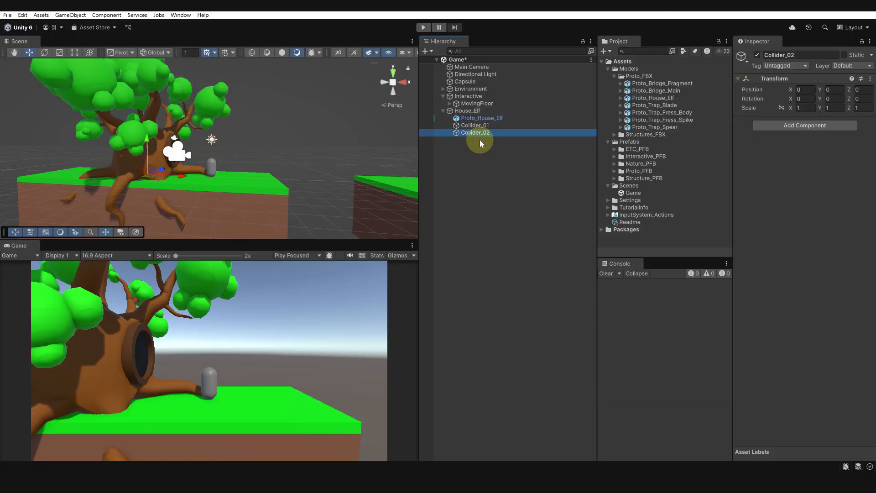
pyautogui.hotkey('ctrl', 'd')
pyautogui.click(476, 132)
# Add a Box Collider component to Collider_02.
pyautogui.keyDown('alt'); pyautogui.moveTo(294, 146); pyautogui.dragTo(217, 133); pyautogui.keyUp('alt')
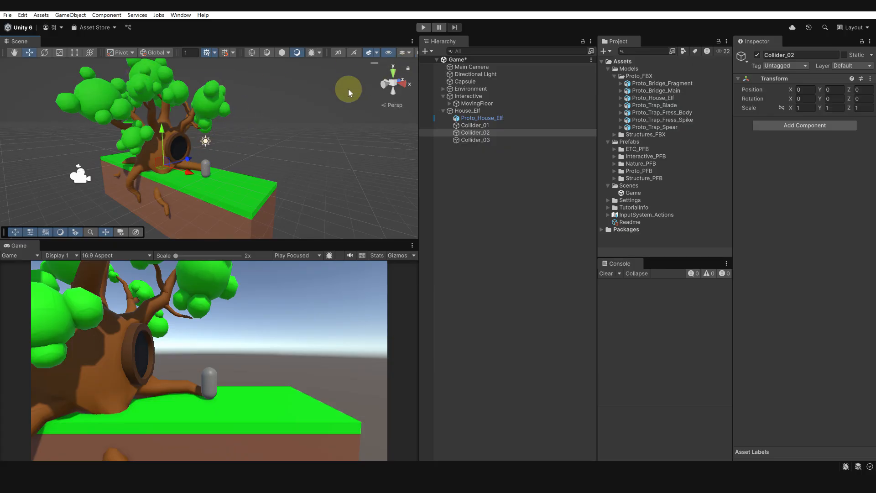
pyautogui.keyDown('alt'); pyautogui.moveTo(242, 131); pyautogui.dragTo(238, 151); pyautogui.keyUp('alt')
pyautogui.click(473, 133)
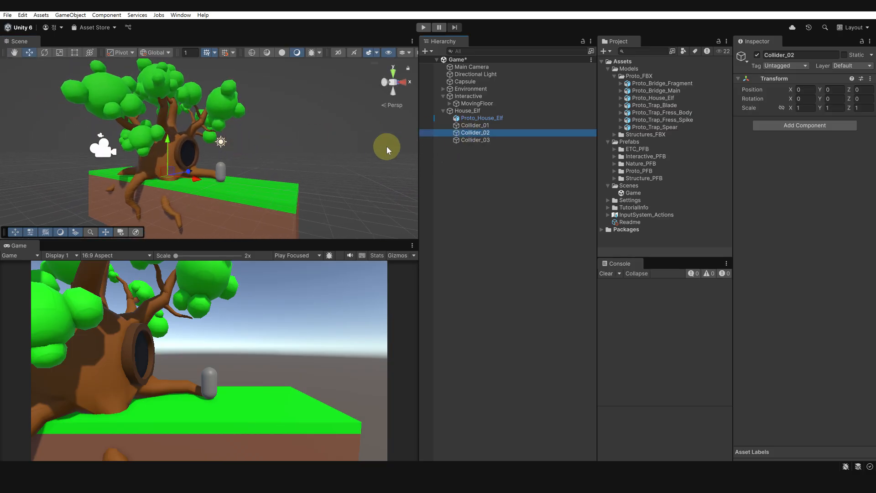
pyautogui.click(776, 126)
pyautogui.write('sph')
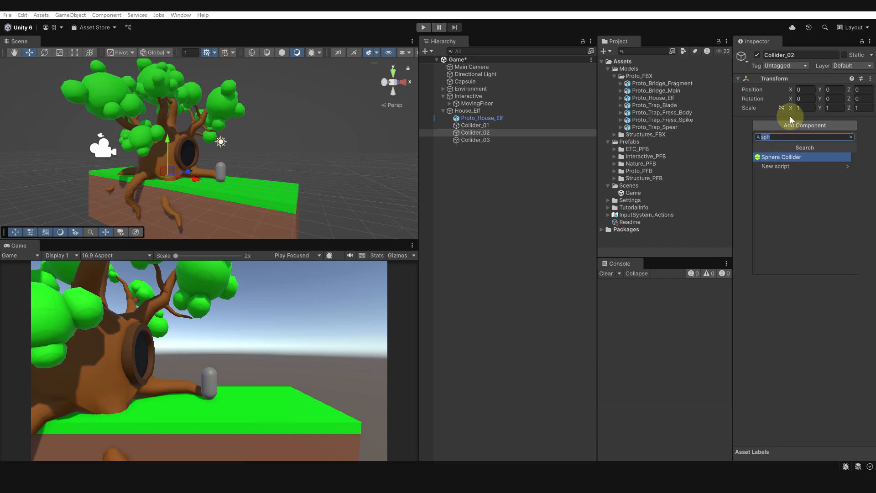
pyautogui.write('box')
pyautogui.press('Return')
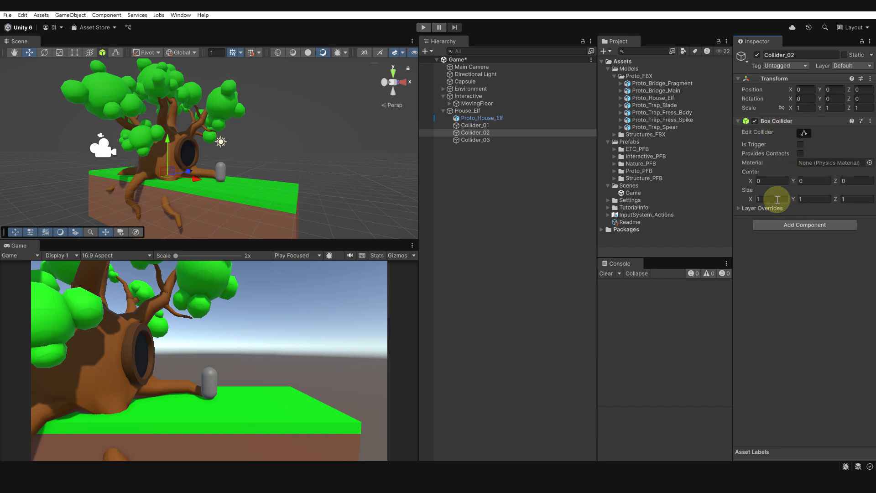
# Raise the Box Collider of Collider_02 to the height of the tree crown with center Y 6.27.
pyautogui.click(402, 82)
pyautogui.click(386, 84)
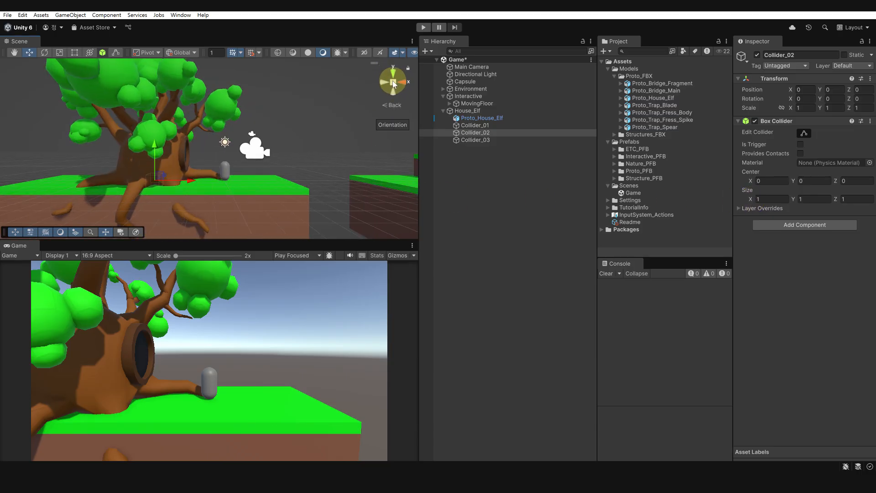
pyautogui.click(393, 83)
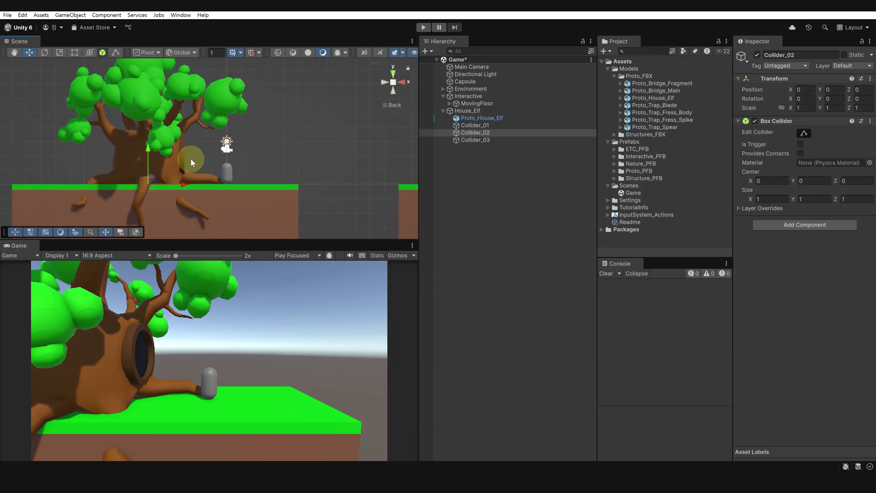
pyautogui.moveTo(191, 159); pyautogui.dragTo(319, 159, button='middle')
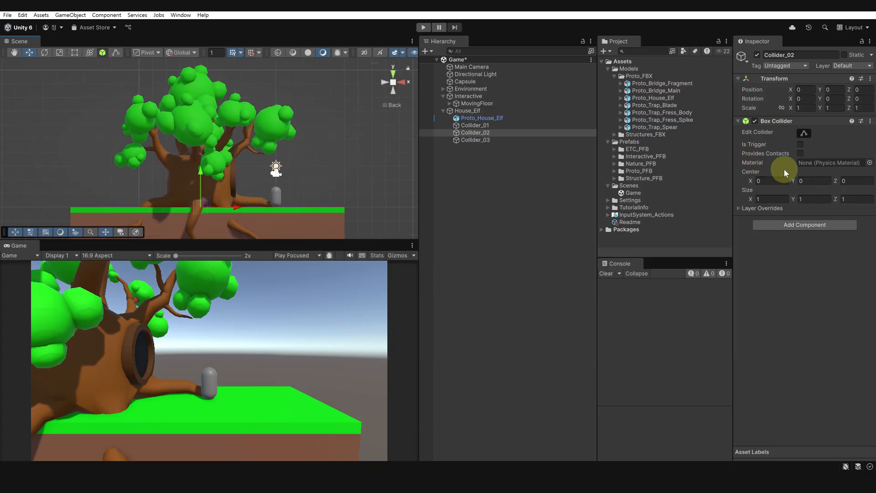
pyautogui.click(802, 181)
pyautogui.write('5.96')
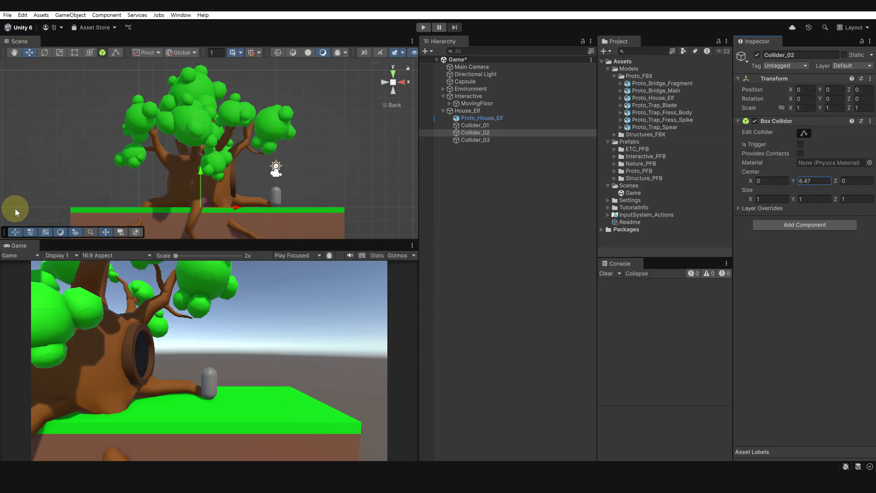
# Size the Box Collider of Collider_02 to cover the tree crown, with X 13.93 and Y 4.9.
pyautogui.click(762, 200)
pyautogui.write('13.5')
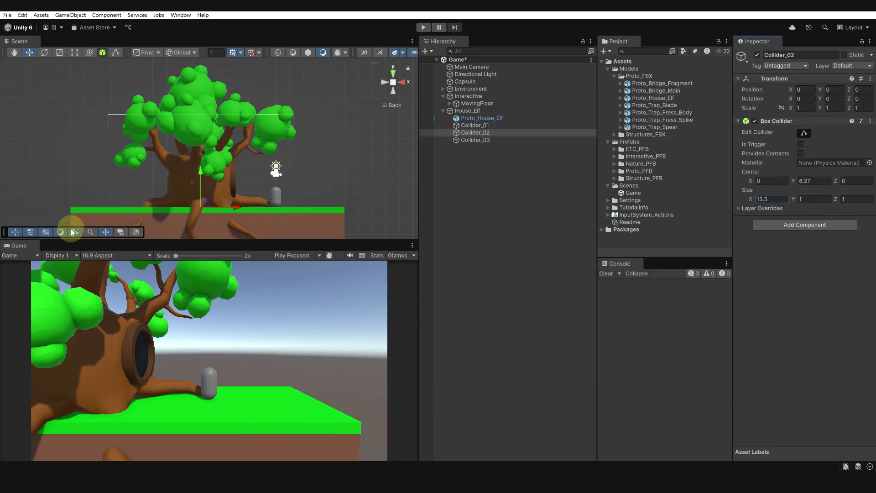
pyautogui.press('BackSpace')
pyautogui.write('93')
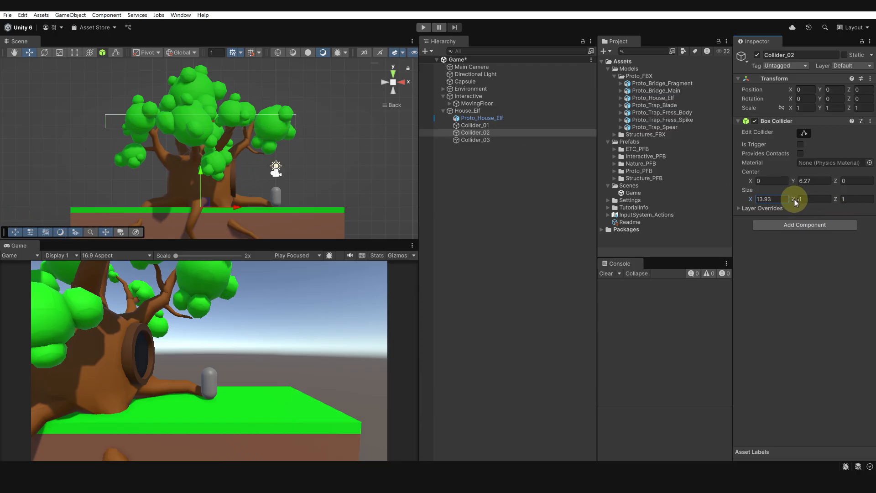
pyautogui.moveTo(829, 202); pyautogui.dragTo(859, 212)
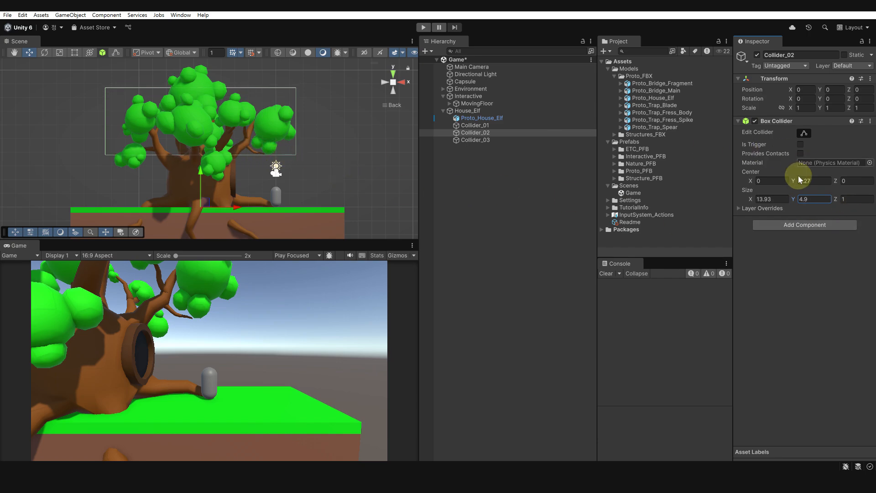
# Refit the Box Collider of Collider_02 around the full tree crown with center Y 7.13 and size Y 6.6.
pyautogui.moveTo(795, 179); pyautogui.dragTo(806, 199)
pyautogui.write('6.9')
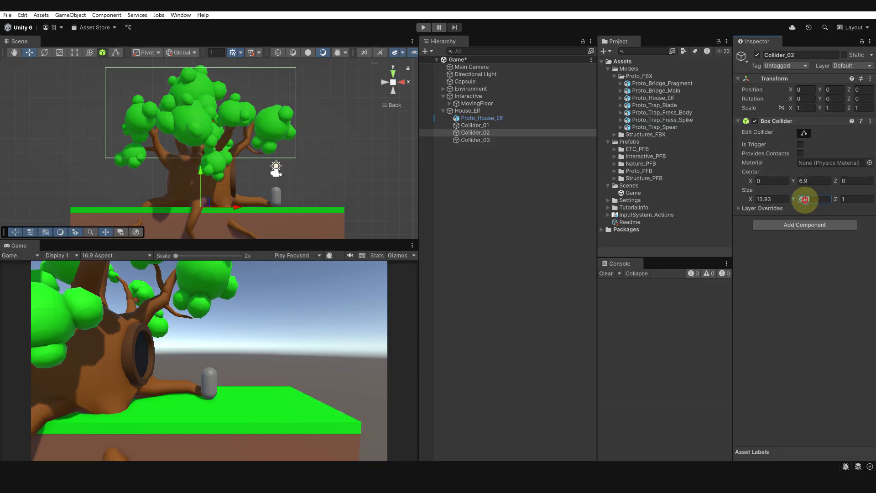
pyautogui.moveTo(806, 199); pyautogui.dragTo(818, 203)
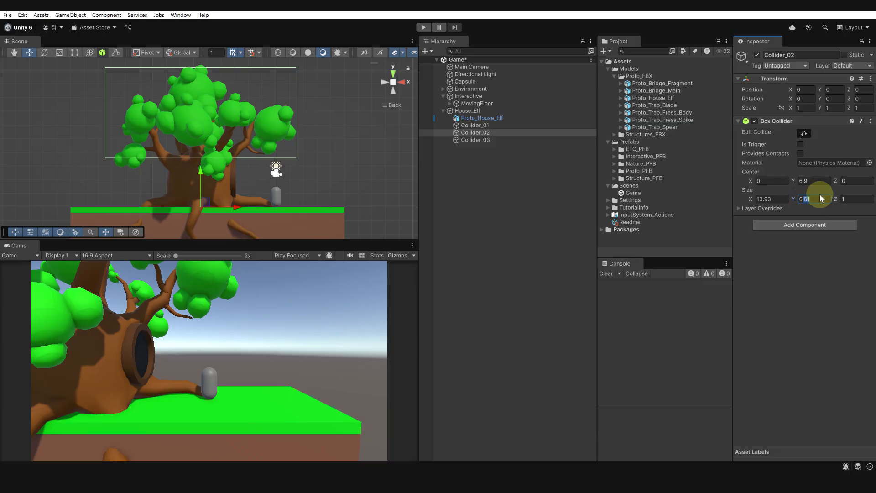
pyautogui.write('6.6')
pyautogui.click(794, 181)
pyautogui.moveTo(795, 179); pyautogui.dragTo(800, 184)
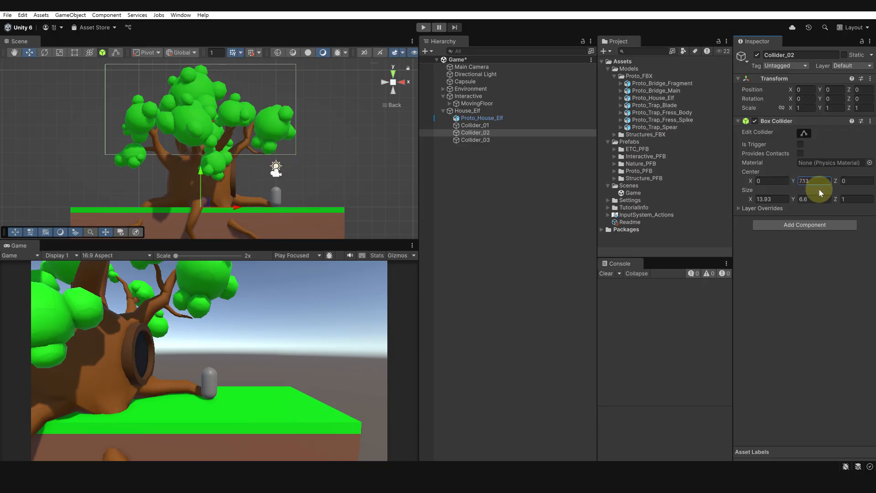
pyautogui.click(805, 181)
# Set the Z size of Collider_02's Box Collider to 5.
pyautogui.click(852, 199)
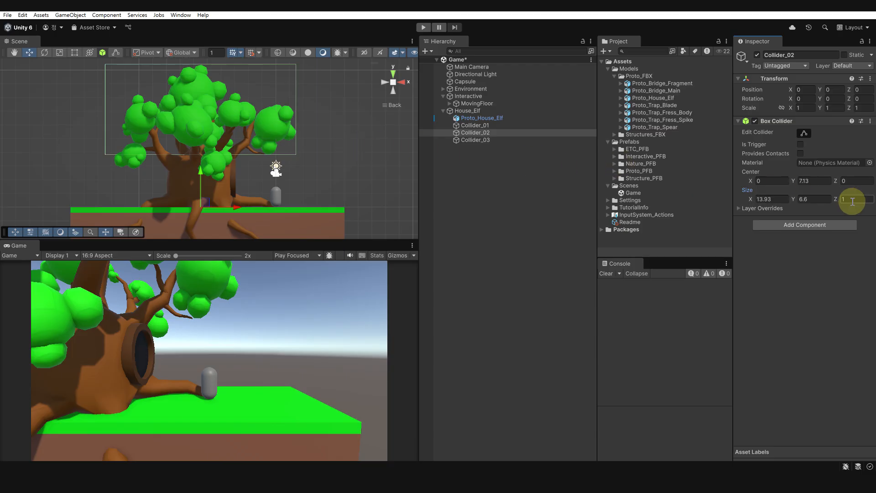
pyautogui.write('5')
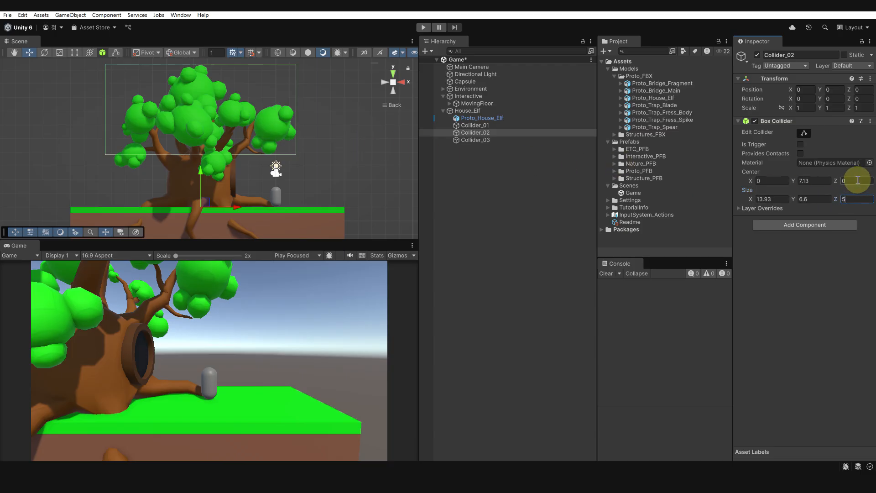
pyautogui.click(858, 181)
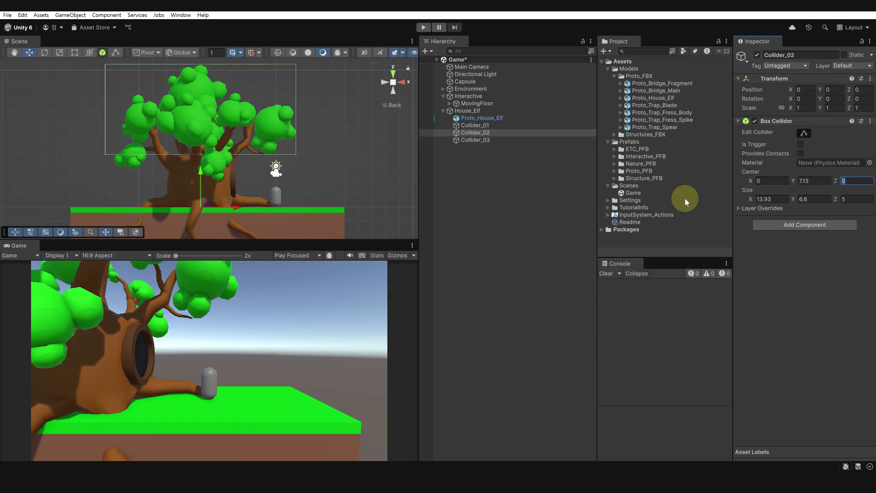
# Examine how the crown's box collider and the trunk's sphere collider fit the tree model.
pyautogui.click(393, 82)
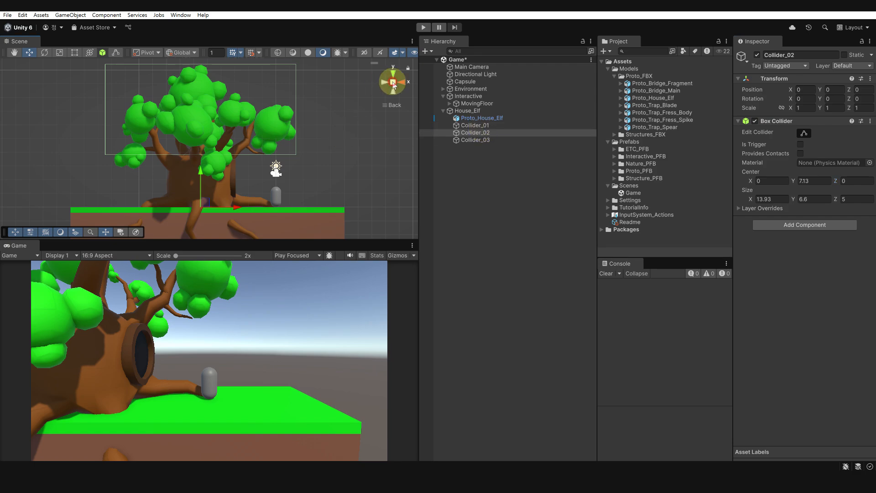
pyautogui.keyDown('alt'); pyautogui.moveTo(296, 127); pyautogui.dragTo(74, 144); pyautogui.keyUp('alt')
pyautogui.scroll(-3, 151, 136)
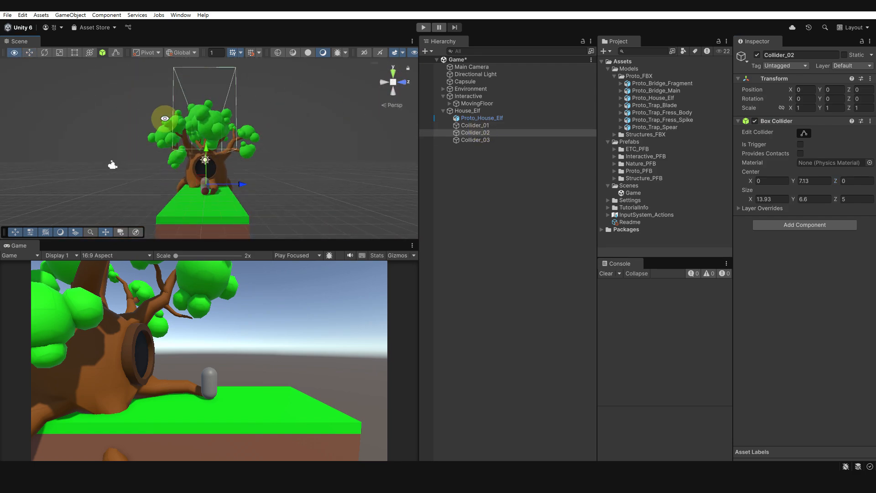
pyautogui.keyDown('alt'); pyautogui.moveTo(192, 139); pyautogui.dragTo(267, 183); pyautogui.keyUp('alt')
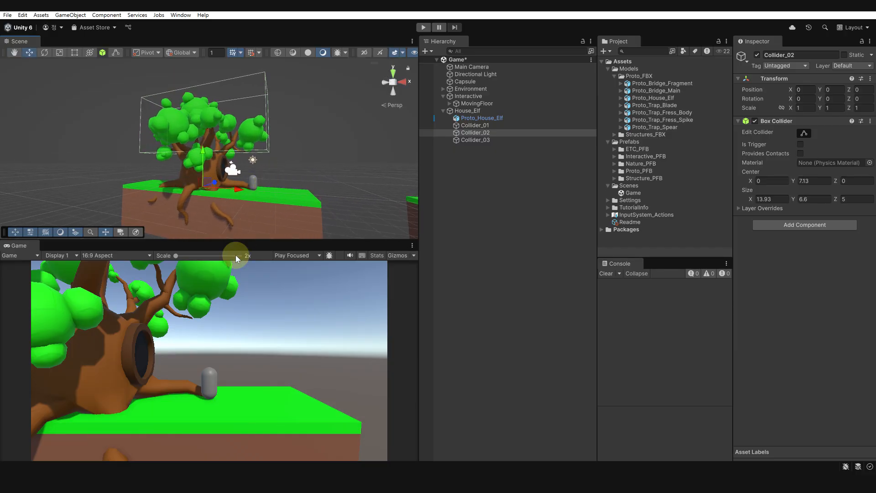
pyautogui.keyDown('alt'); pyautogui.moveTo(248, 251); pyautogui.dragTo(251, 195); pyautogui.keyUp('alt')
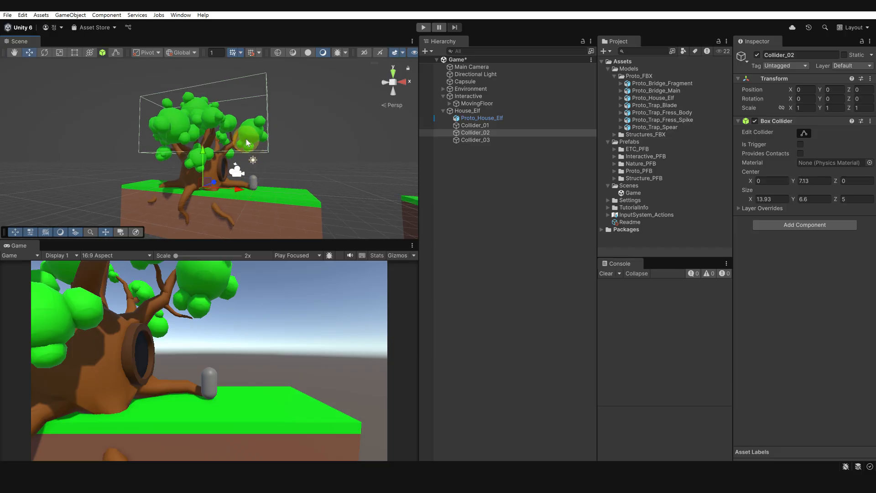
pyautogui.keyDown('alt'); pyautogui.moveTo(257, 161); pyautogui.dragTo(206, 185); pyautogui.keyUp('alt')
pyautogui.click(472, 125)
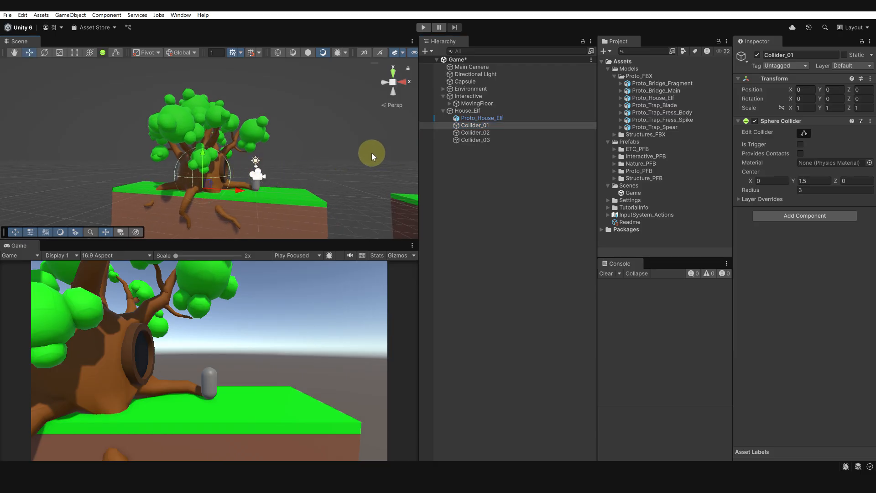
pyautogui.click(470, 139)
pyautogui.click(467, 133)
# Add a Box Collider component to Collider_03.
pyautogui.click(470, 139)
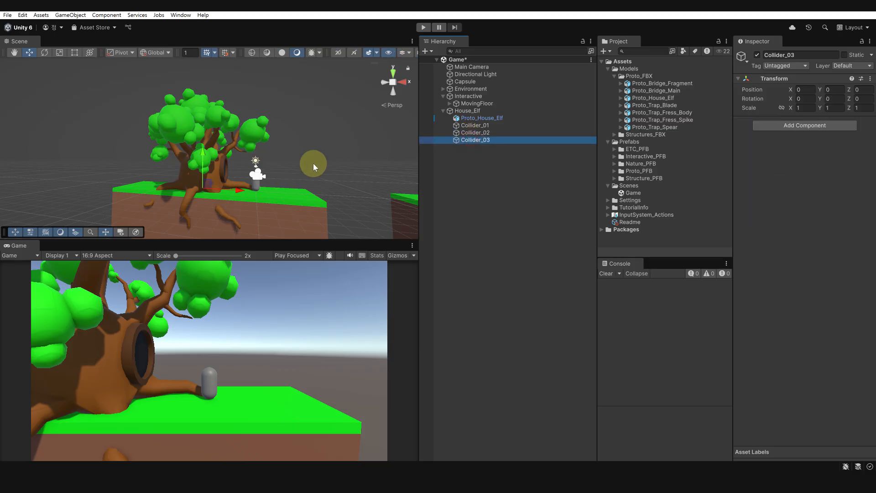
pyautogui.keyDown('alt'); pyautogui.moveTo(313, 163); pyautogui.dragTo(321, 193); pyautogui.keyUp('alt')
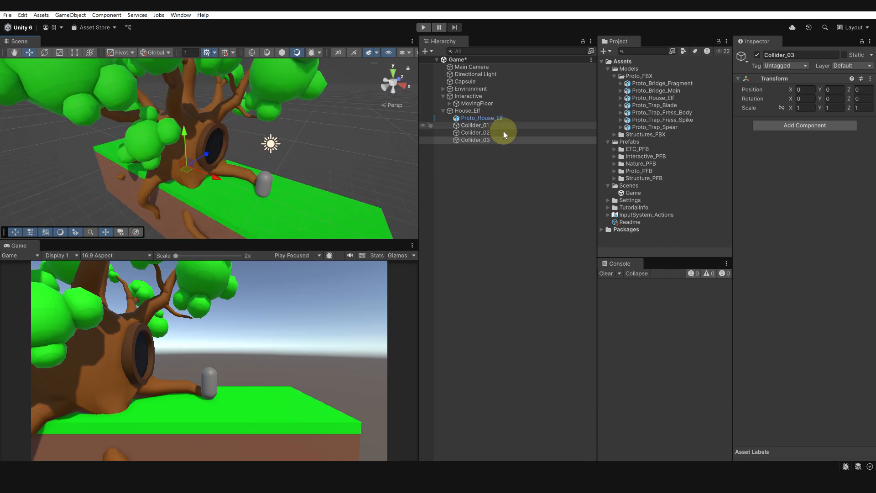
pyautogui.click(805, 125)
pyautogui.click(785, 160)
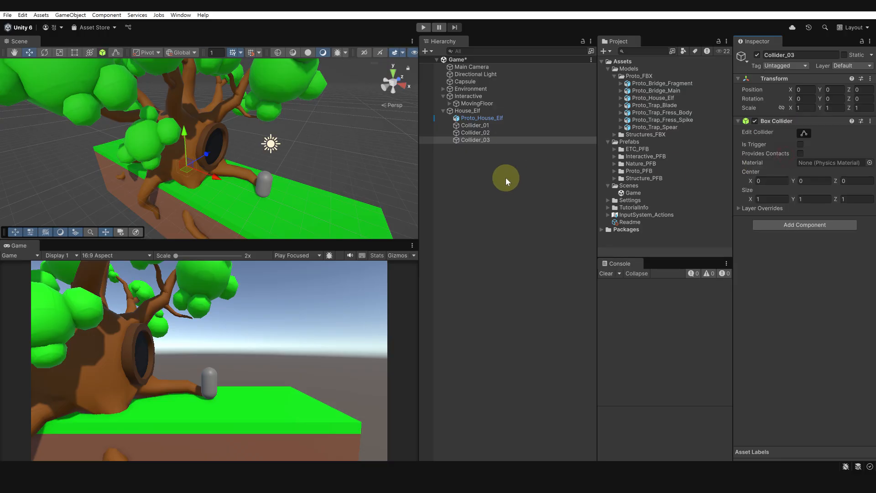
# Place the Box Collider of Collider_03 over the root beside the capsule with center X 3.74, Y 0.5 and size X 2.5.
pyautogui.keyDown('alt'); pyautogui.moveTo(352, 161); pyautogui.dragTo(320, 108); pyautogui.keyUp('alt')
pyautogui.click(385, 84)
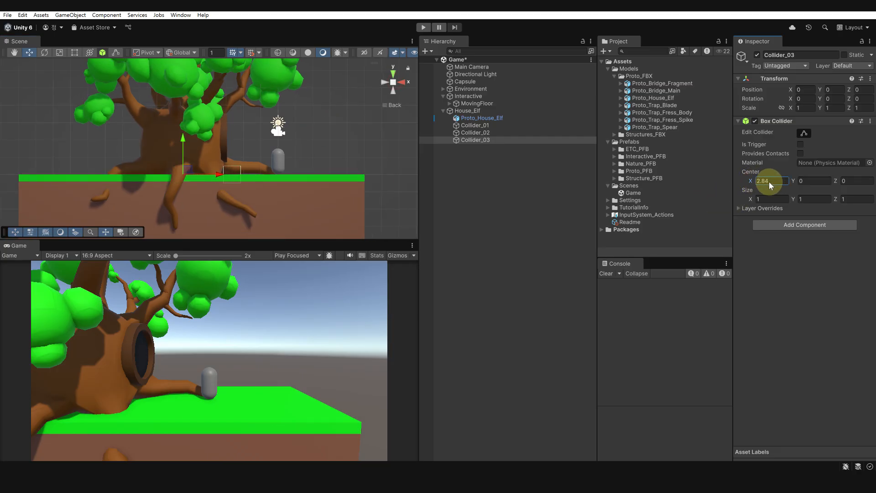
pyautogui.write('3.74')
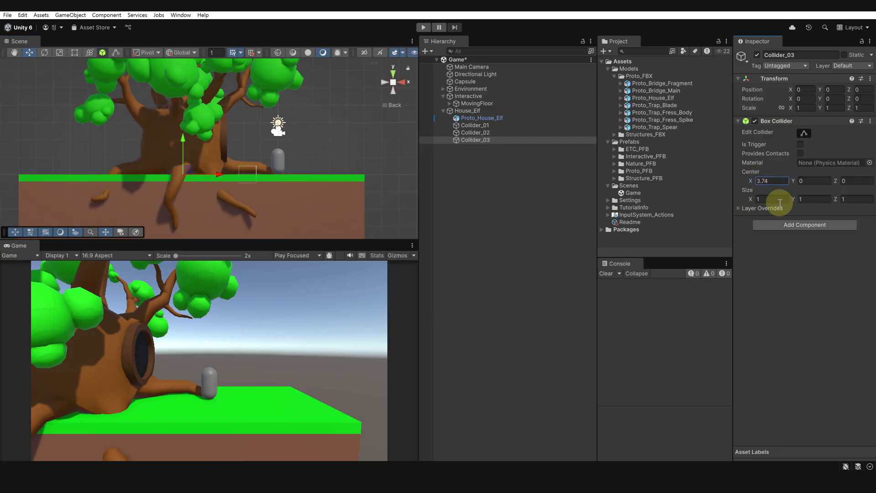
pyautogui.click(753, 200)
pyautogui.moveTo(776, 201); pyautogui.dragTo(735, 201)
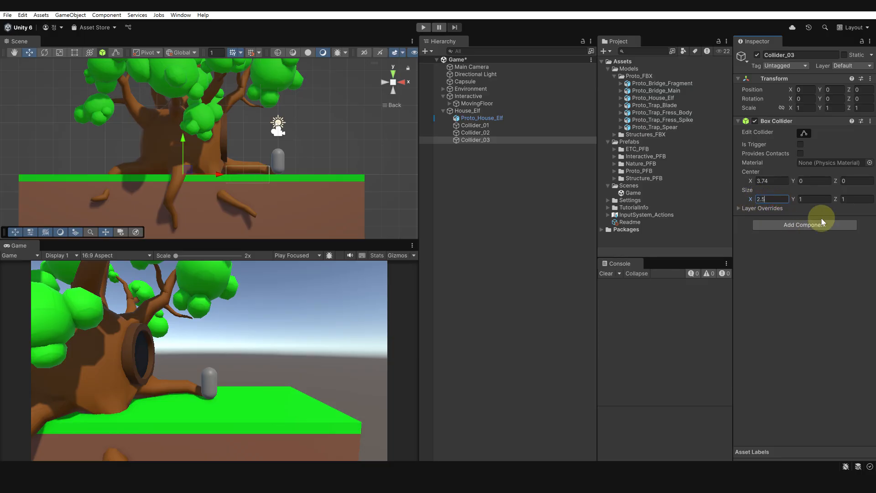
pyautogui.click(815, 199)
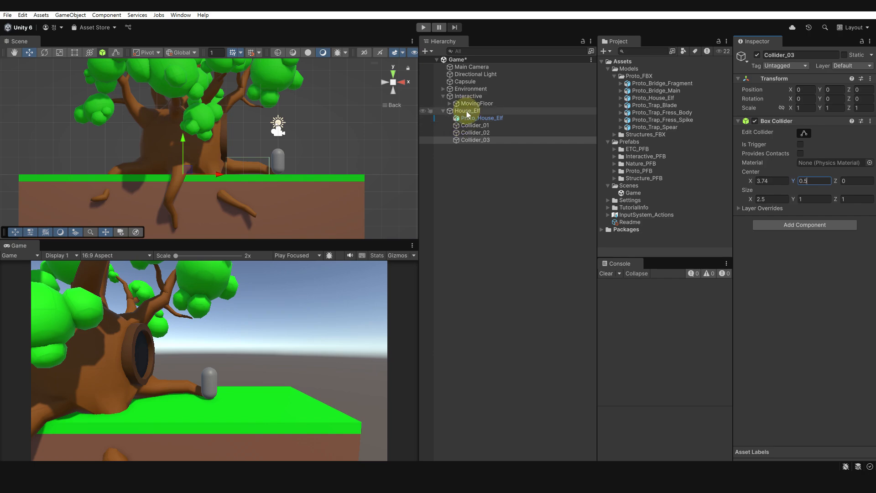
# Fit the depth of Collider_03's Box Collider to the root with size Z 0.97 and center Z 0.71.
pyautogui.click(392, 82)
pyautogui.keyDown('alt'); pyautogui.moveTo(316, 145); pyautogui.dragTo(183, 191); pyautogui.keyUp('alt')
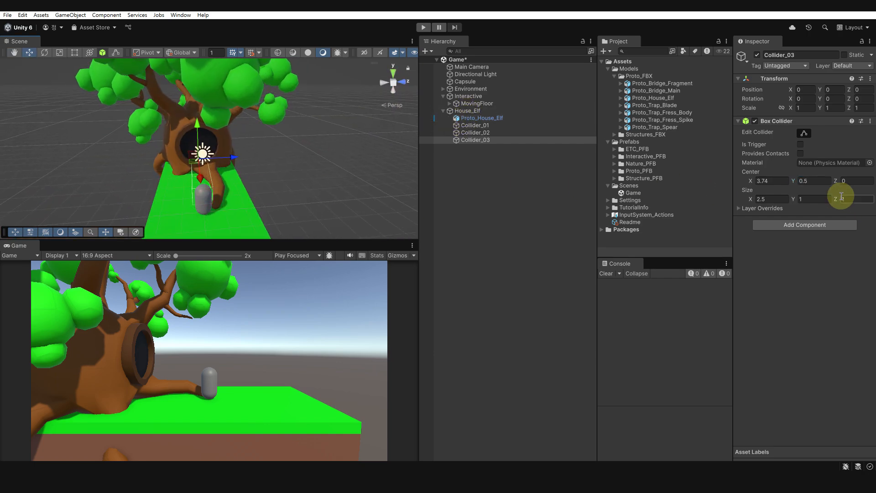
pyautogui.moveTo(838, 202); pyautogui.dragTo(844, 203)
pyautogui.write('2.9')
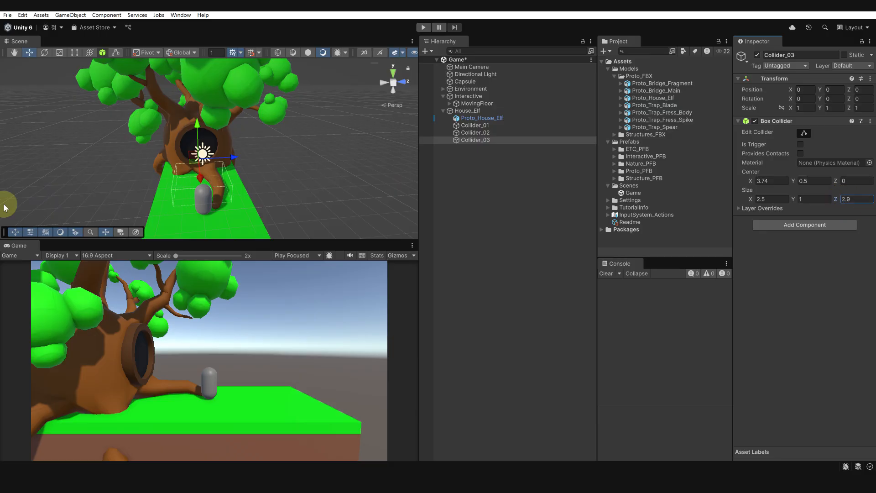
pyautogui.moveTo(20, 210); pyautogui.dragTo(871, 219)
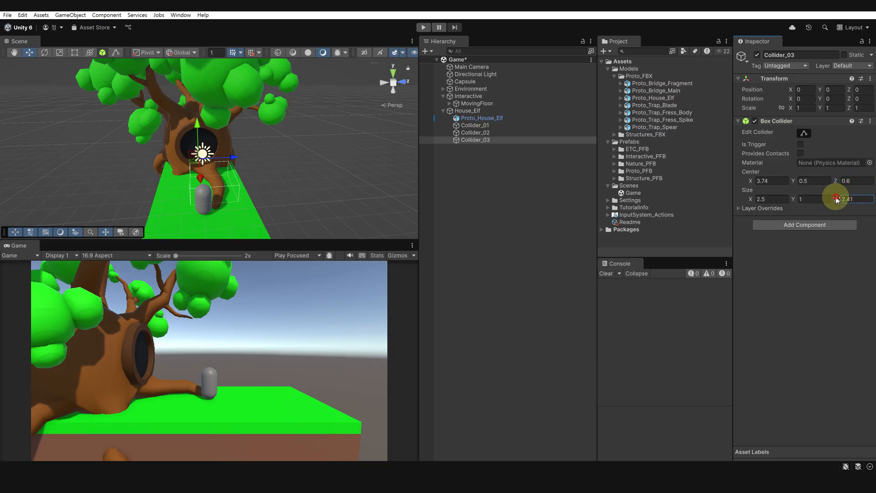
pyautogui.moveTo(820, 197); pyautogui.dragTo(814, 199)
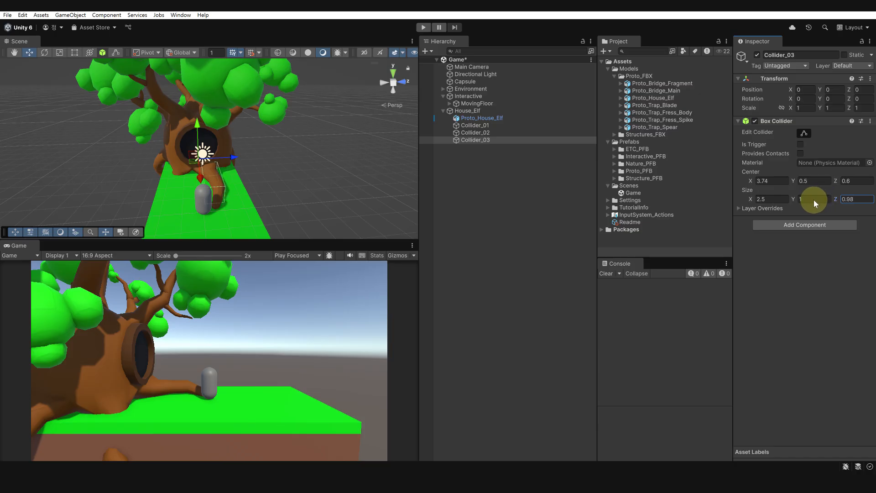
pyautogui.click(838, 181)
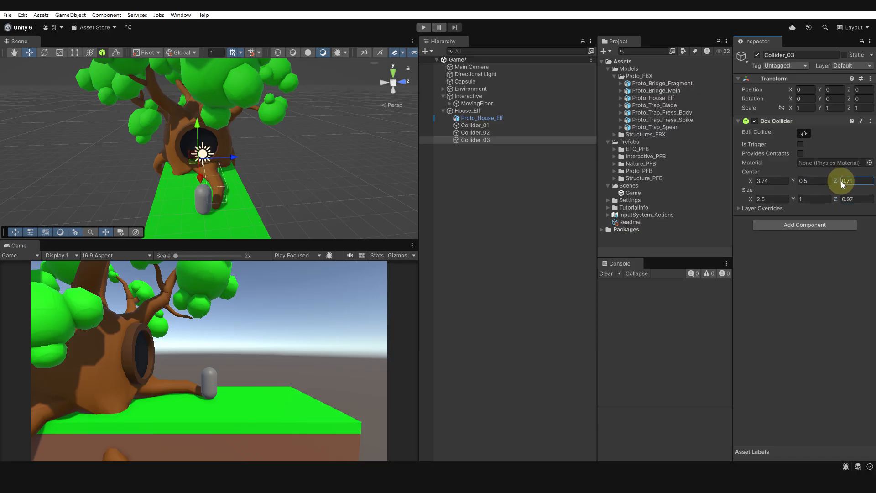
# Select Collider_01 and Collider_03 together to check how they cover the trunk and the root.
pyautogui.keyDown('alt'); pyautogui.moveTo(279, 185); pyautogui.dragTo(351, 149); pyautogui.keyUp('alt')
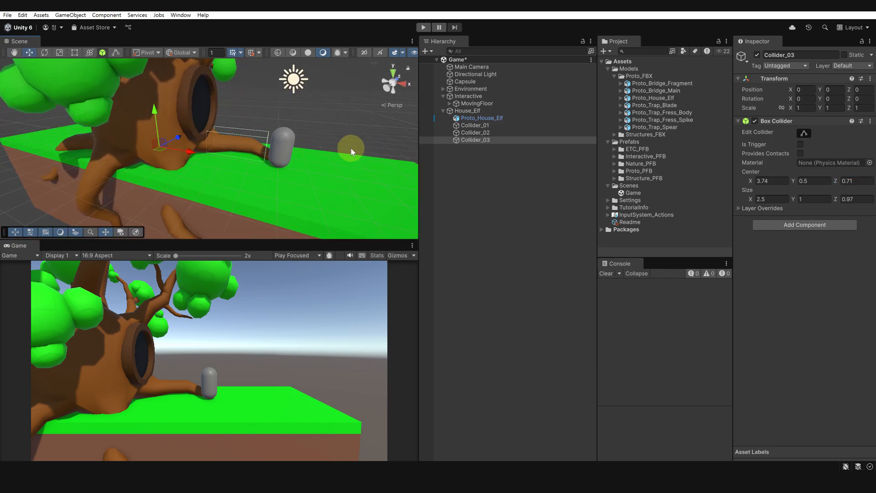
pyautogui.click(474, 126)
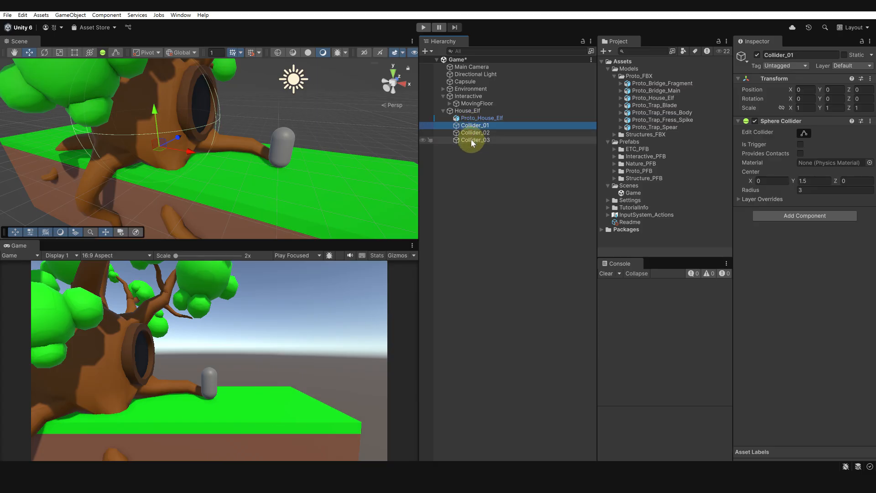
pyautogui.keyDown('ctrl'); pyautogui.click(471, 139); pyautogui.keyUp('ctrl')
pyautogui.keyDown('alt'); pyautogui.moveTo(182, 123); pyautogui.dragTo(318, 123); pyautogui.keyUp('alt')
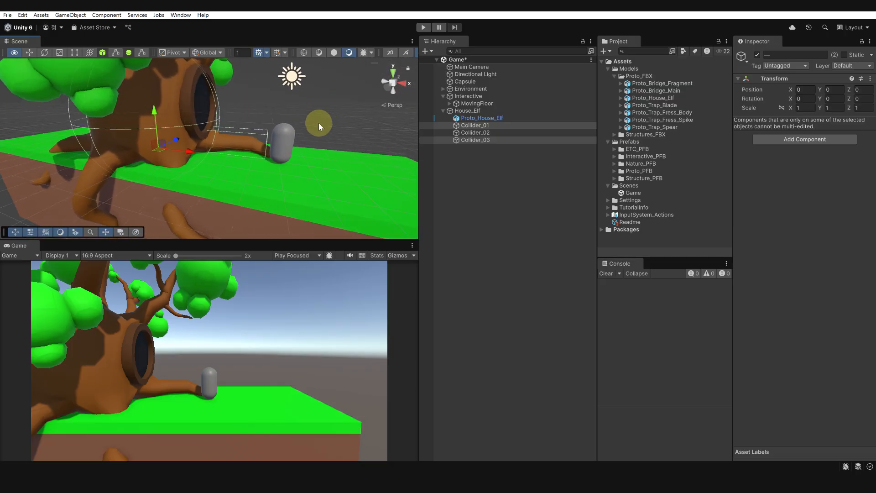
pyautogui.scroll(-3, 319, 122)
pyautogui.click(478, 172)
# Move the House_Elf parent along the platform and set its X position to -6.
pyautogui.click(467, 110)
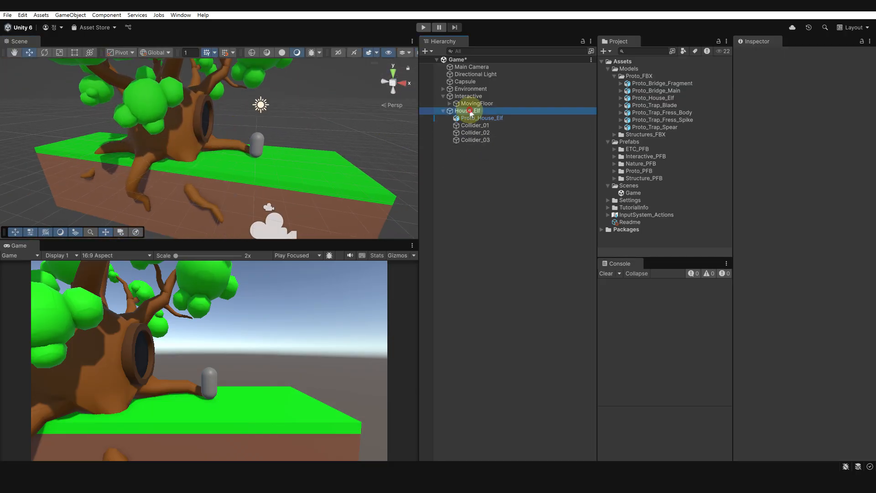
pyautogui.moveTo(205, 153); pyautogui.dragTo(198, 152)
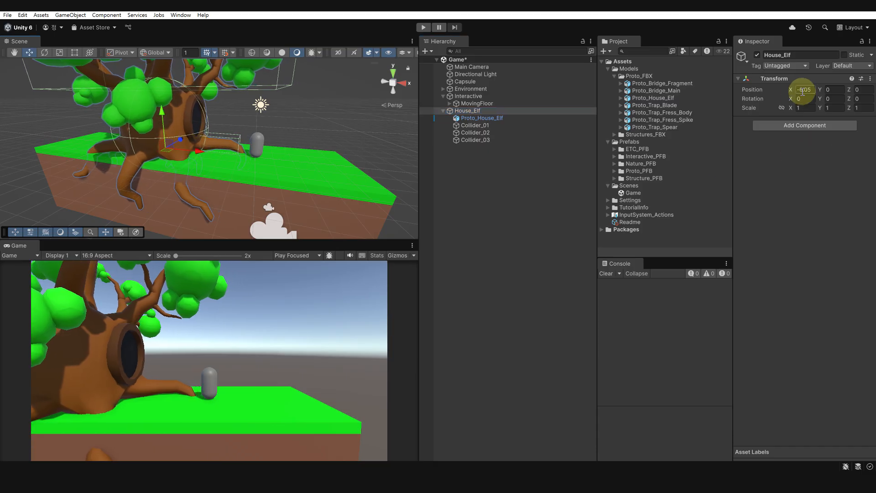
pyautogui.click(804, 89)
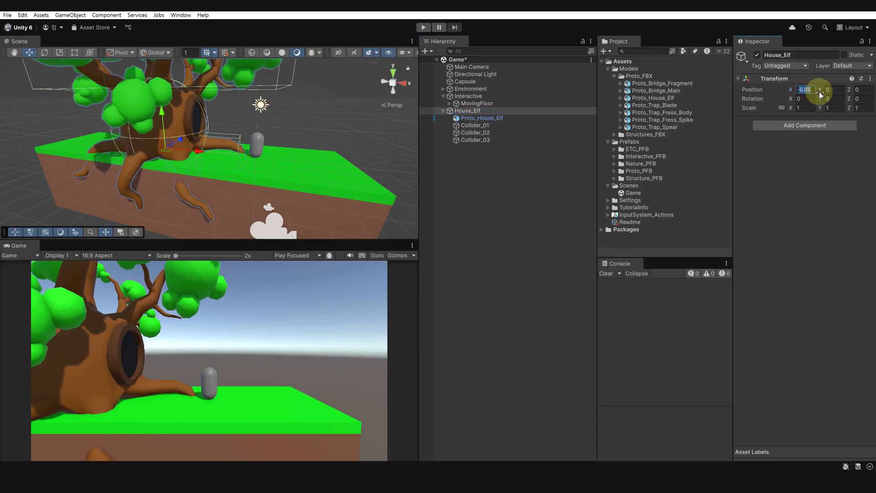
pyautogui.write('-6')
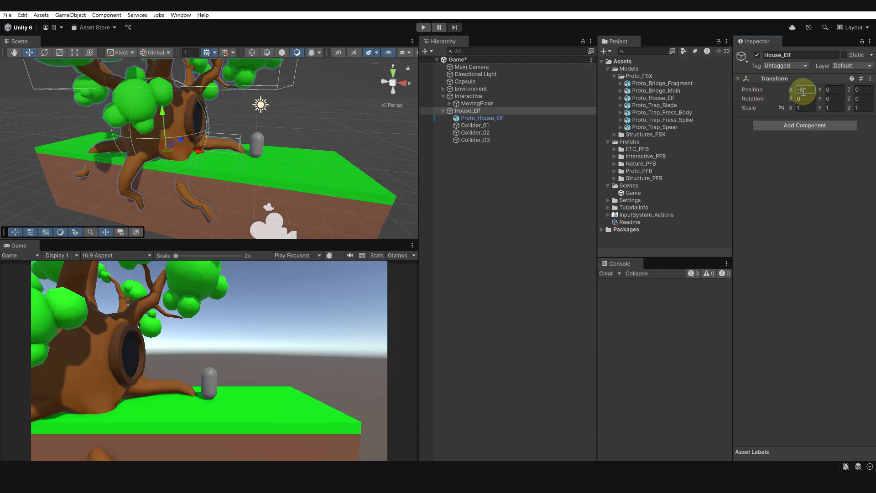
# Inspect the repositioned House_Elf and its three colliders from several sides, and reselect House_Elf.
pyautogui.keyDown('alt'); pyautogui.moveTo(247, 201); pyautogui.dragTo(233, 206); pyautogui.keyUp('alt')
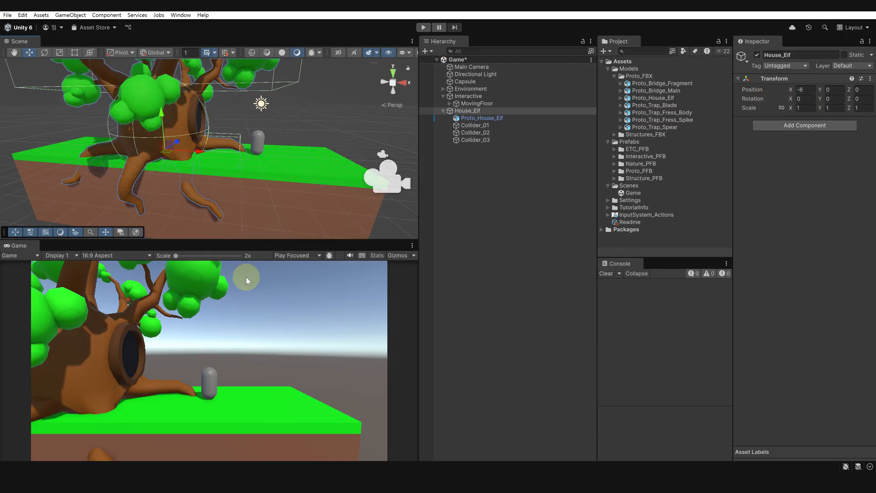
pyautogui.keyDown('alt'); pyautogui.moveTo(259, 149); pyautogui.dragTo(89, 125); pyautogui.keyUp('alt')
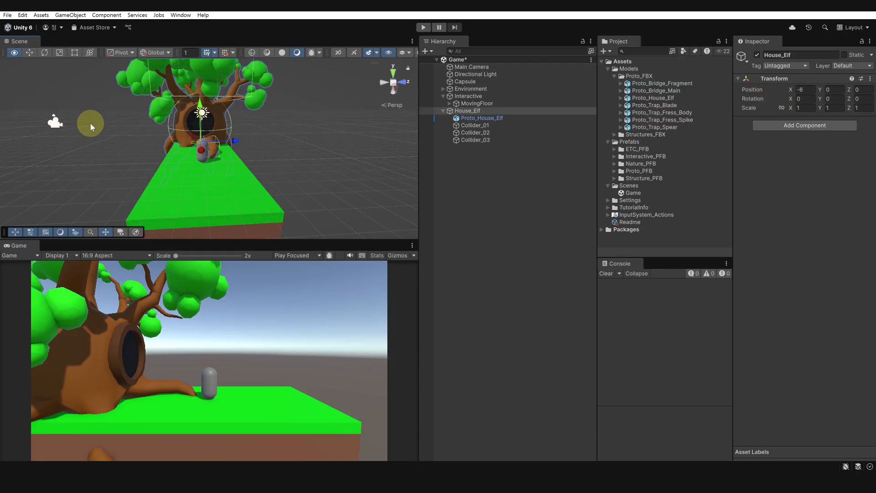
pyautogui.keyDown('alt'); pyautogui.moveTo(197, 112); pyautogui.dragTo(214, 165); pyautogui.keyUp('alt')
pyautogui.keyDown('alt'); pyautogui.moveTo(249, 156); pyautogui.dragTo(217, 161, button='right'); pyautogui.keyUp('alt')
pyautogui.keyDown('alt'); pyautogui.moveTo(217, 160); pyautogui.dragTo(202, 147); pyautogui.keyUp('alt')
pyautogui.keyDown('alt'); pyautogui.moveTo(237, 191); pyautogui.dragTo(274, 188); pyautogui.keyUp('alt')
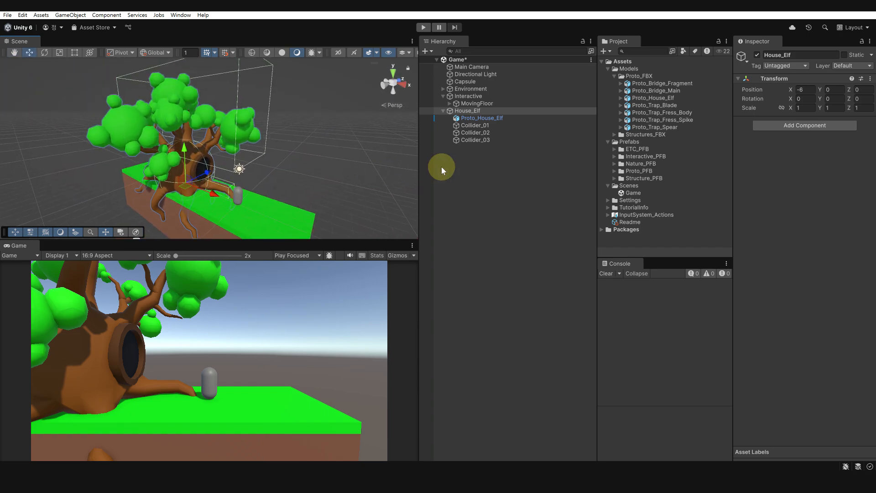
pyautogui.click(511, 164)
pyautogui.click(470, 111)
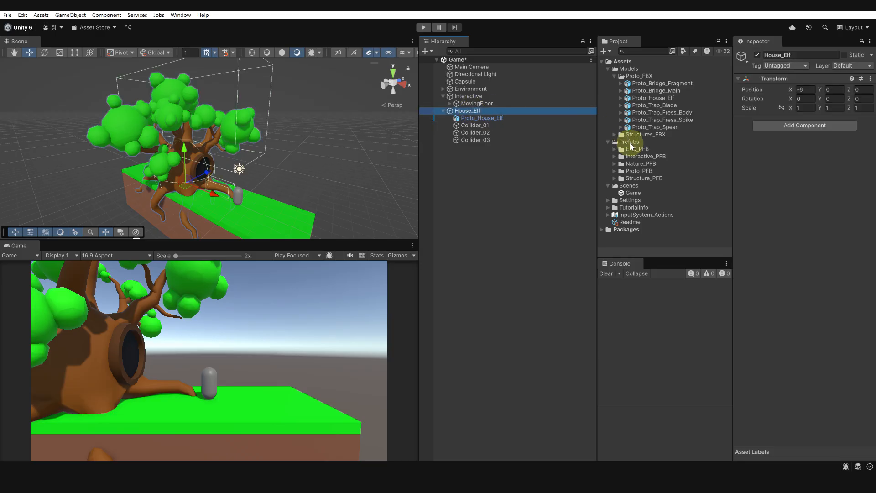
pyautogui.click(457, 111)
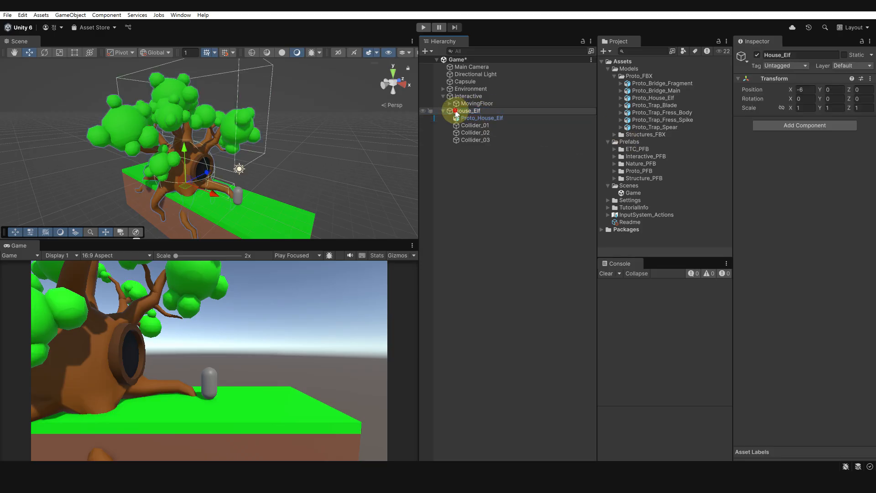
# Rename the House_Elf parent object to Proto_House_Elf and keep it selected.
pyautogui.write('Pr')
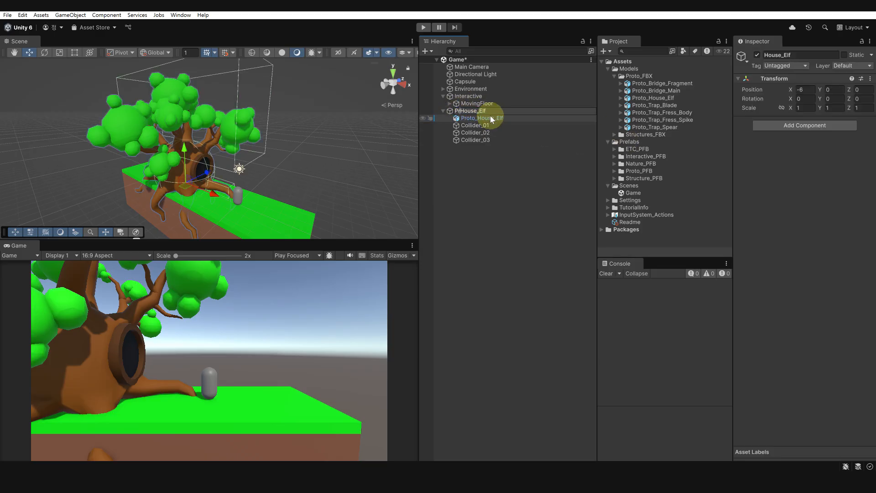
pyautogui.write('oto_')
pyautogui.press('Return')
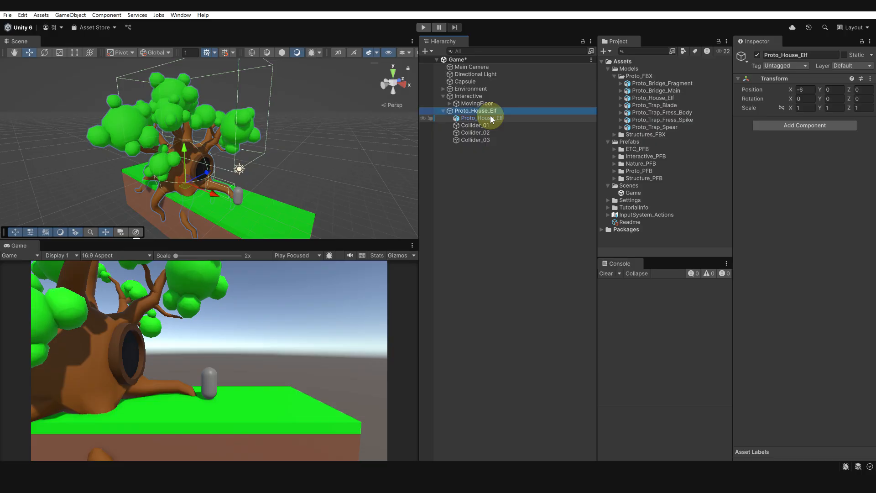
pyautogui.click(483, 166)
pyautogui.click(466, 113)
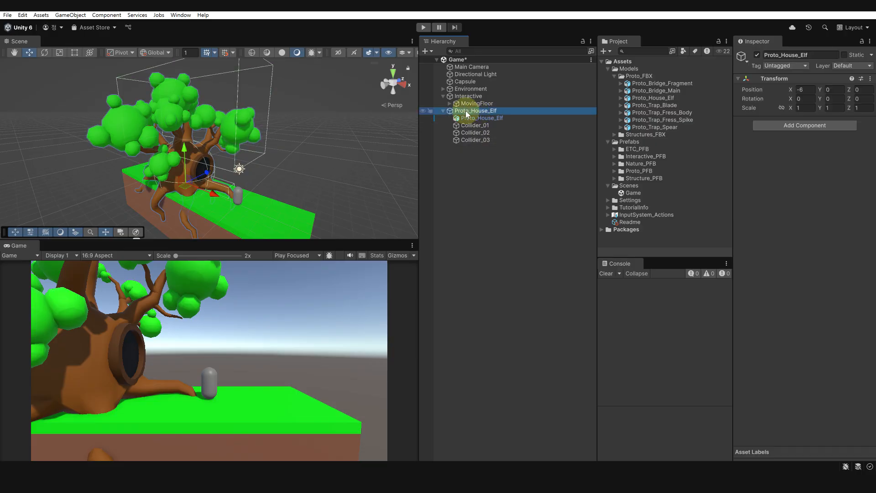
# Save the Proto_House_Elf parent with its colliders as a prefab in the Proto_PFB folder.
pyautogui.click(615, 171)
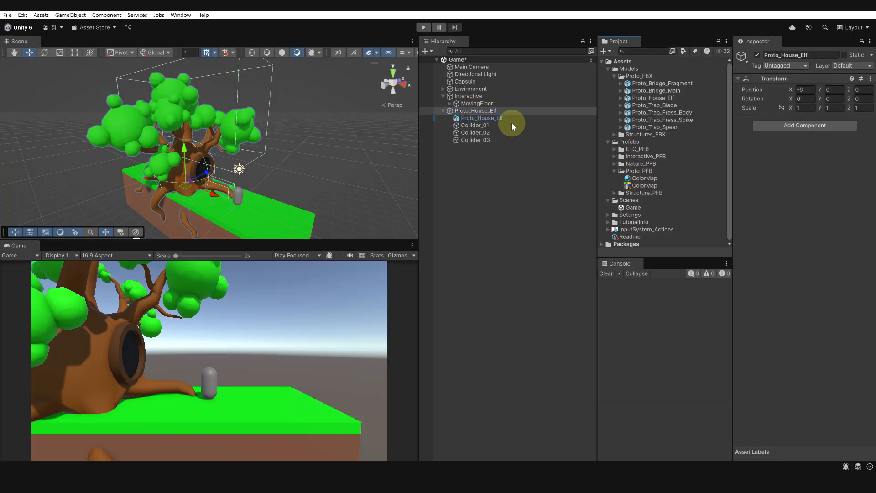
pyautogui.moveTo(481, 113); pyautogui.dragTo(638, 172)
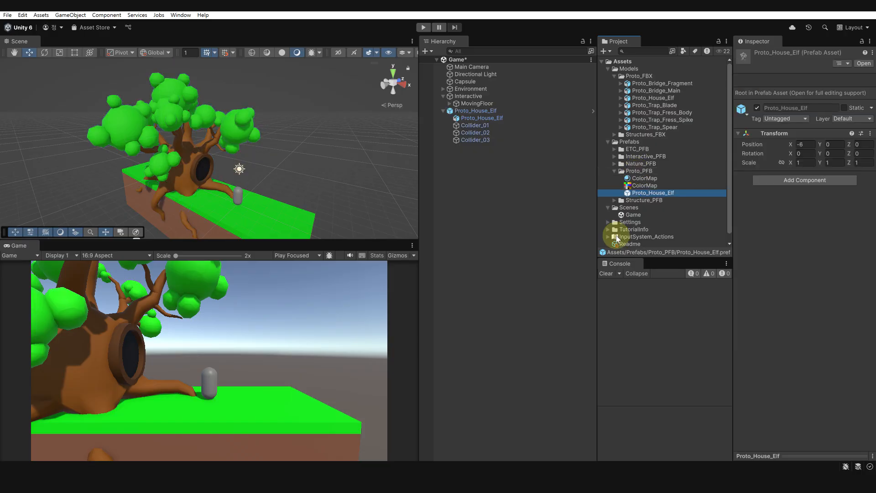
pyautogui.click(503, 153)
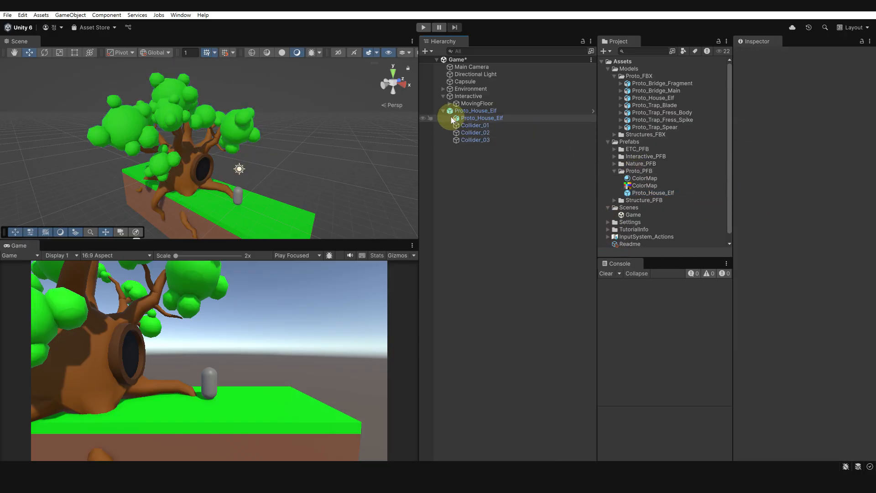
# Collapse the Proto_House_Elf prefab instance and nest it under the Interactive object.
pyautogui.click(443, 111)
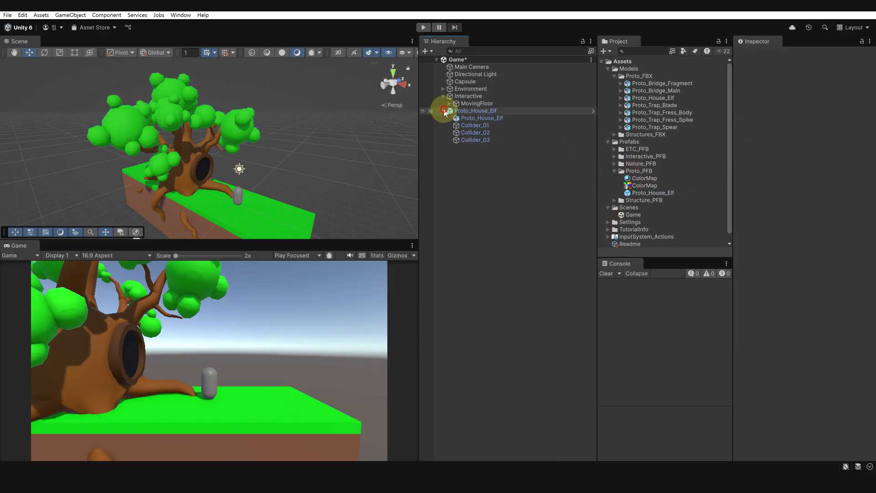
pyautogui.click(468, 114)
pyautogui.moveTo(469, 113); pyautogui.dragTo(470, 101)
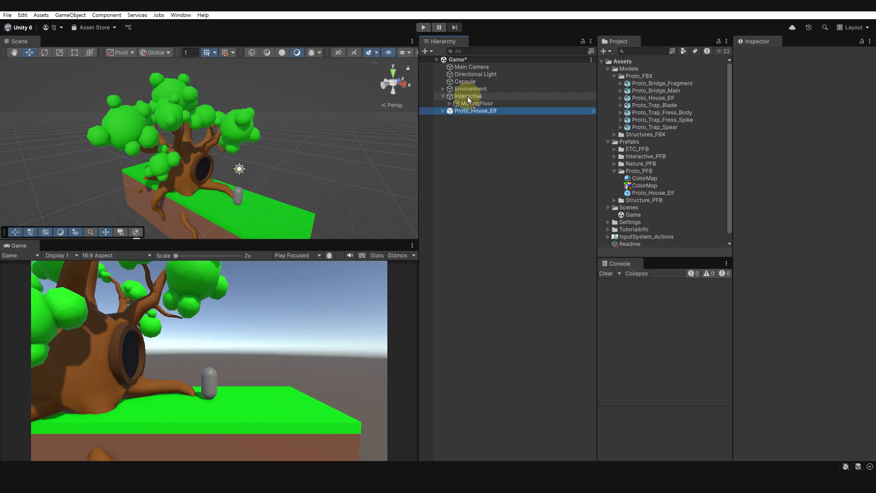
pyautogui.doubleClick(470, 111)
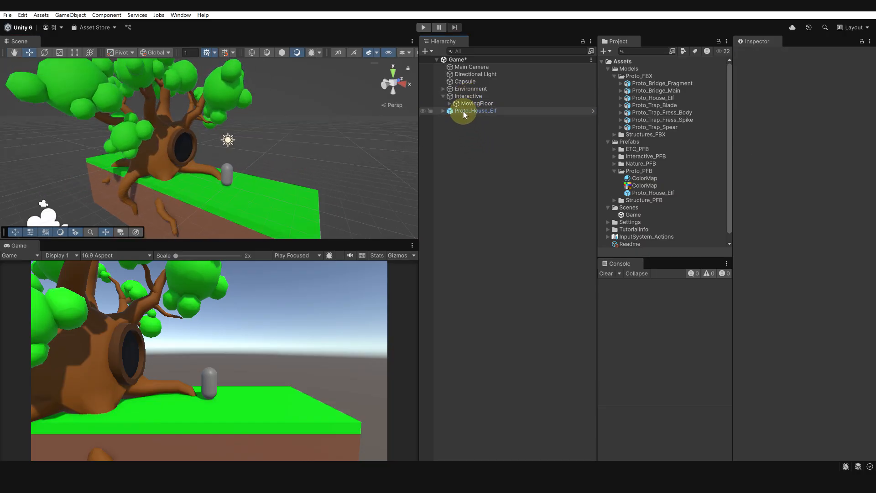
pyautogui.click(477, 111)
pyautogui.moveTo(470, 112); pyautogui.dragTo(471, 98)
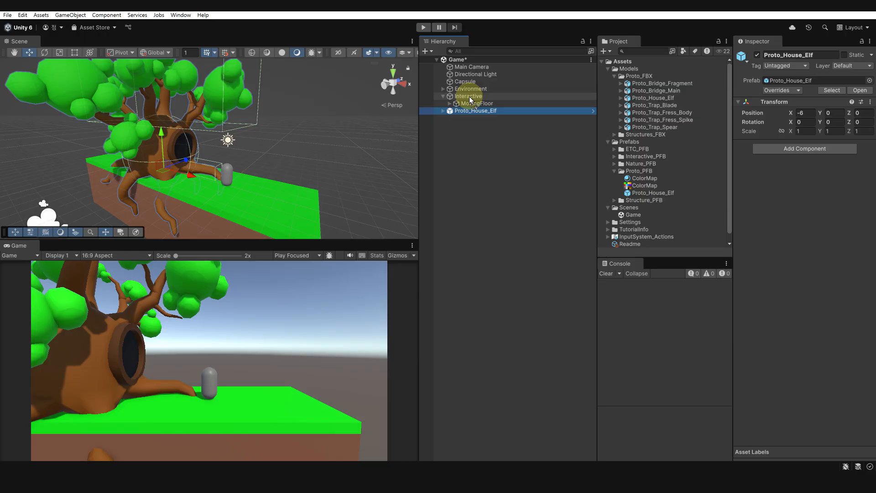
pyautogui.moveTo(469, 97); pyautogui.dragTo(470, 96)
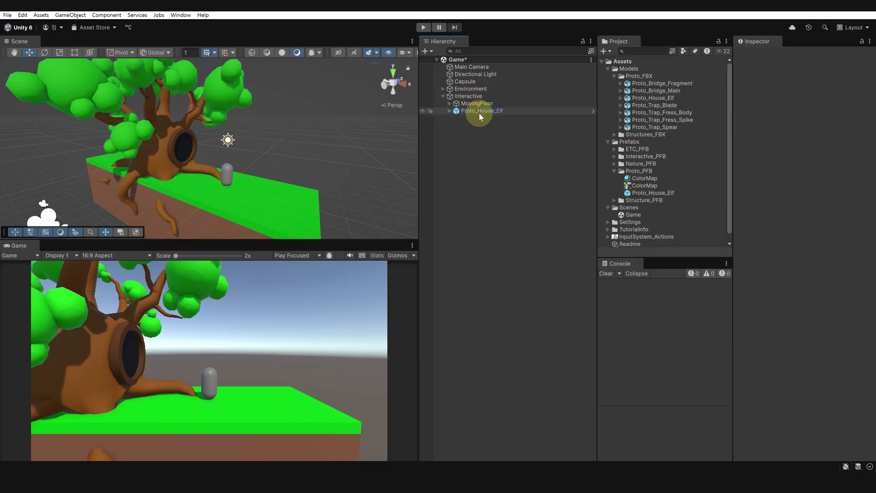
pyautogui.keyDown('alt'); pyautogui.moveTo(304, 143); pyautogui.dragTo(257, 139, button='right'); pyautogui.keyUp('alt')
pyautogui.keyDown('alt'); pyautogui.moveTo(257, 140); pyautogui.dragTo(289, 153); pyautogui.keyUp('alt')
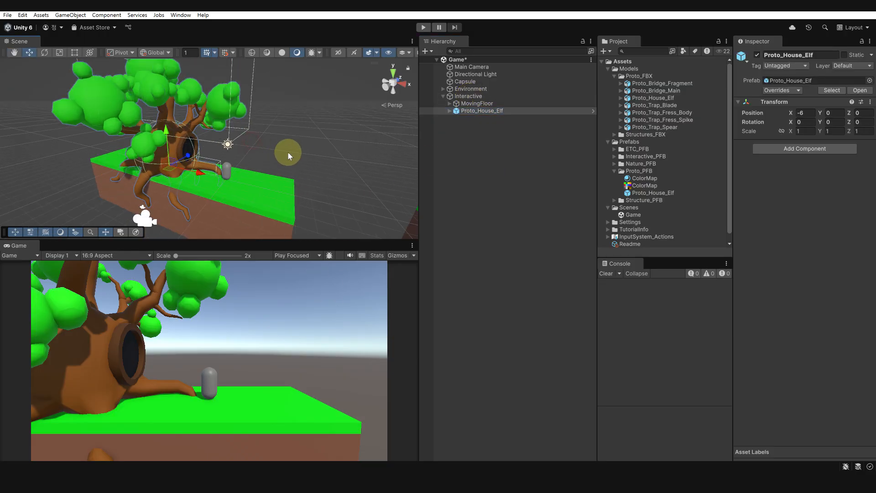
pyautogui.keyDown('alt'); pyautogui.moveTo(289, 153); pyautogui.dragTo(282, 176, button='right'); pyautogui.keyUp('alt')
pyautogui.keyDown('alt'); pyautogui.moveTo(282, 176); pyautogui.dragTo(257, 224); pyautogui.keyUp('alt')
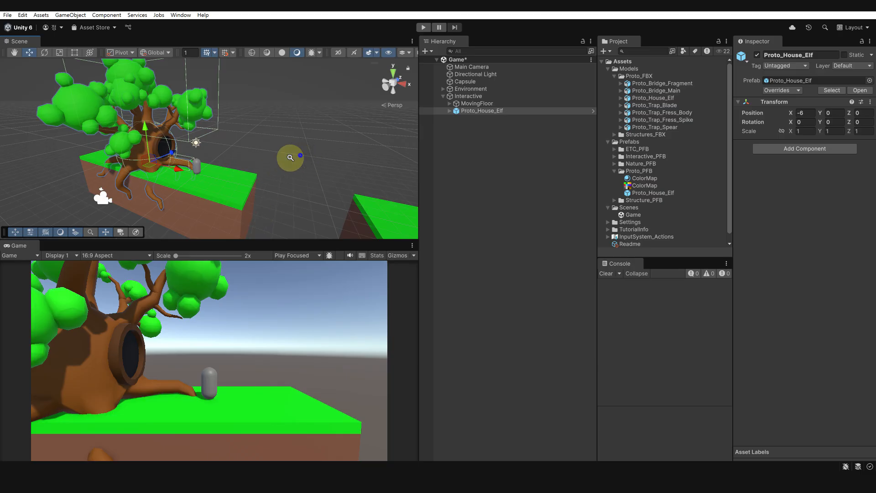
pyautogui.keyDown('alt'); pyautogui.moveTo(289, 155); pyautogui.dragTo(301, 184); pyautogui.keyUp('alt')
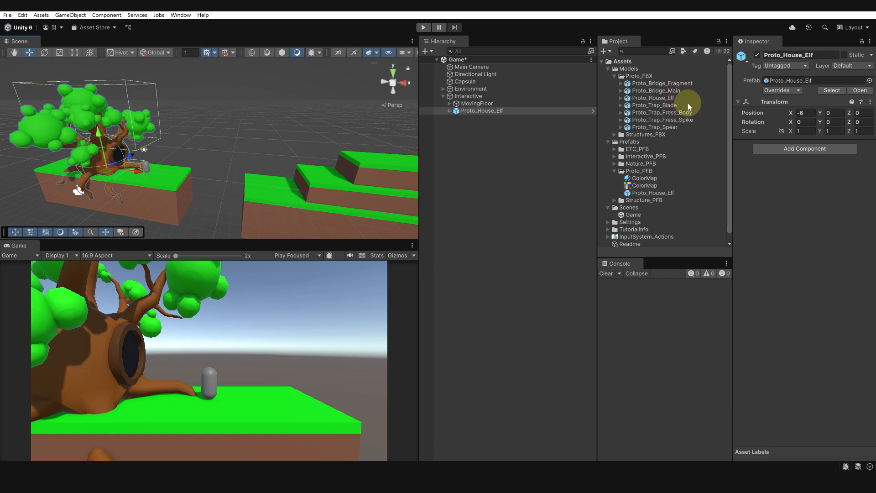
# Select all Proto_FBX models except Proto_House_Elf and set their Smoothness Source to From Smoothing Groups.
pyautogui.click(663, 91)
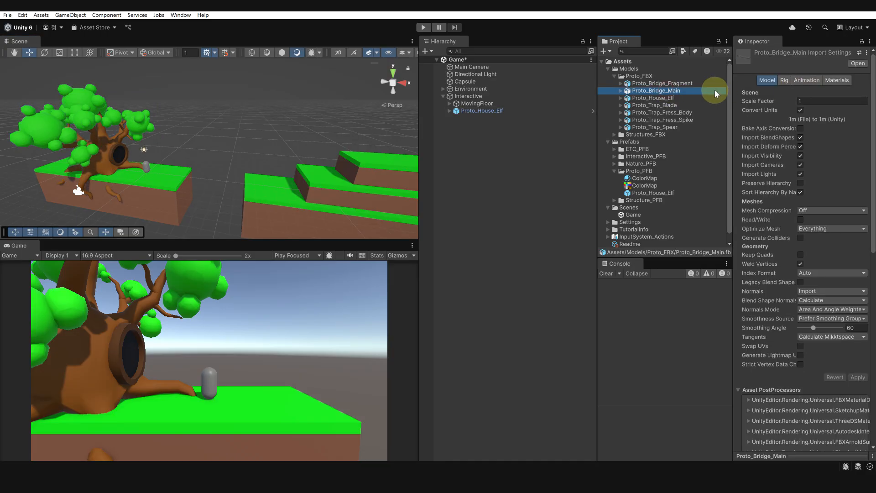
pyautogui.click(663, 83)
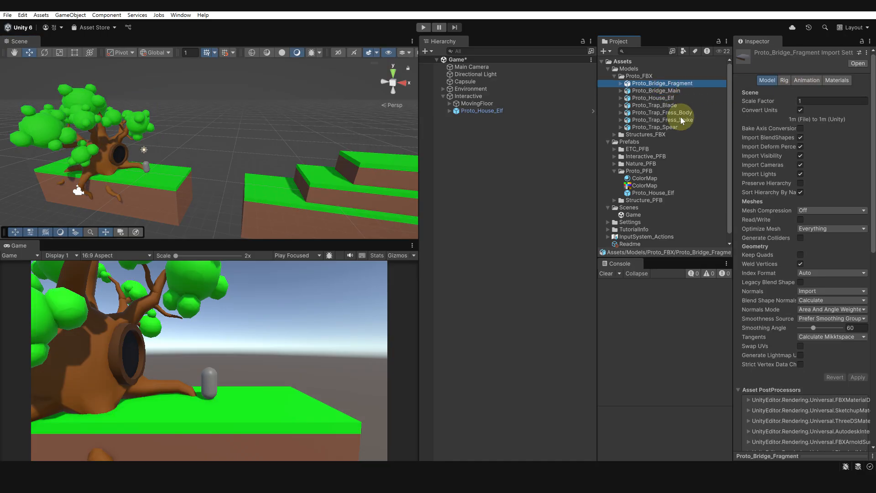
pyautogui.click(666, 91)
pyautogui.keyDown('ctrl'); pyautogui.click(666, 84); pyautogui.keyUp('ctrl')
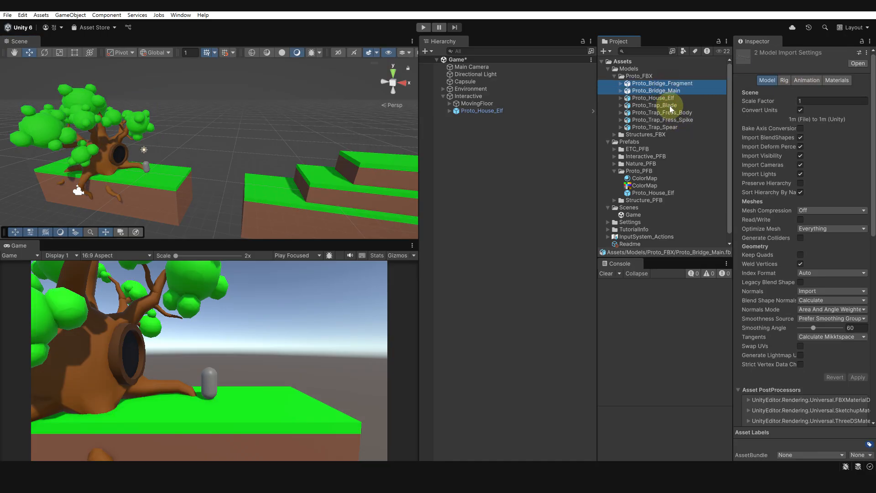
pyautogui.keyDown('ctrl'); pyautogui.click(666, 105); pyautogui.keyUp('ctrl')
pyautogui.keyDown('ctrl'); pyautogui.click(666, 113); pyautogui.keyUp('ctrl')
pyautogui.keyDown('ctrl'); pyautogui.click(666, 120); pyautogui.keyUp('ctrl')
pyautogui.keyDown('ctrl'); pyautogui.click(666, 128); pyautogui.keyUp('ctrl')
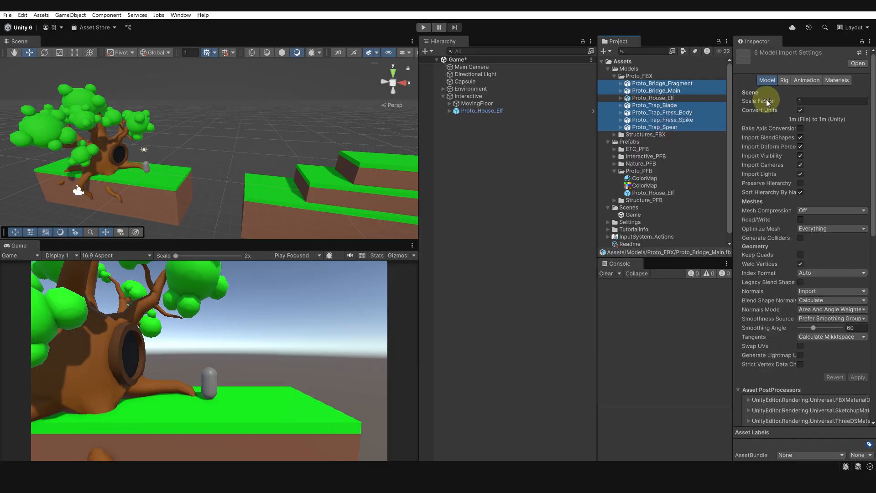
pyautogui.click(817, 319)
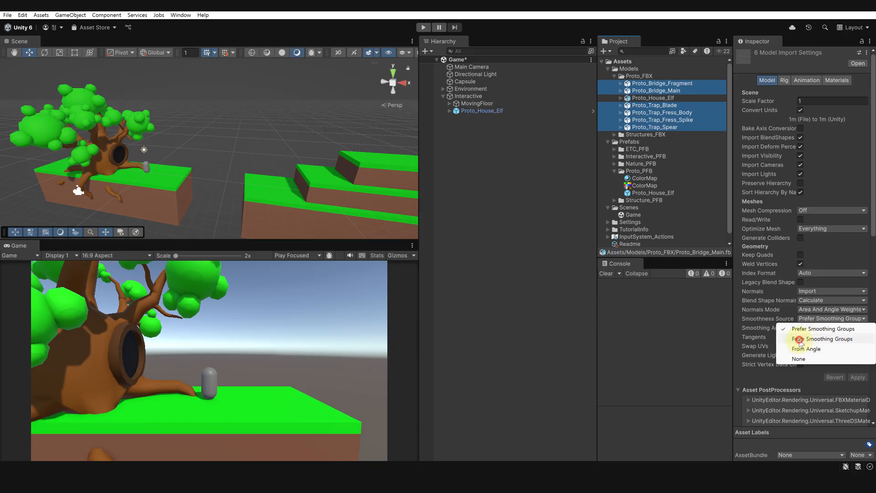
pyautogui.click(799, 340)
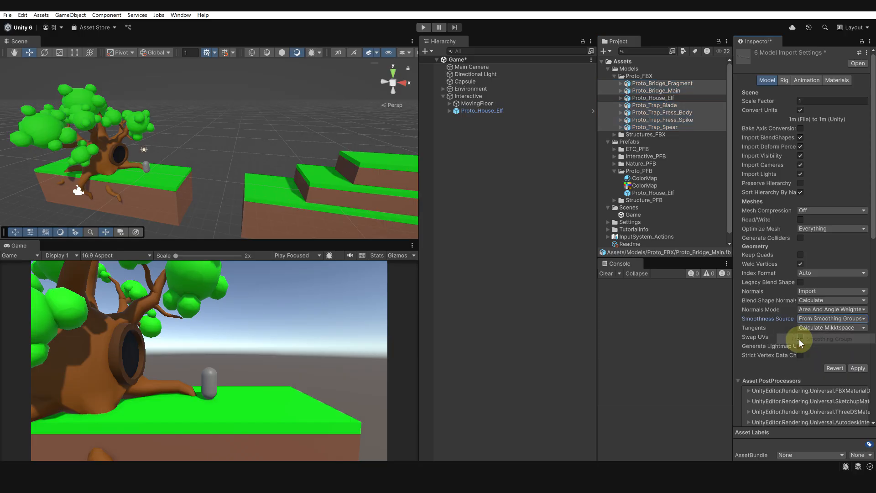
# Set the six models' rig Animation Type to None, disable Import Animation, and apply the import settings.
pyautogui.click(784, 81)
pyautogui.click(804, 94)
pyautogui.click(806, 102)
pyautogui.click(807, 81)
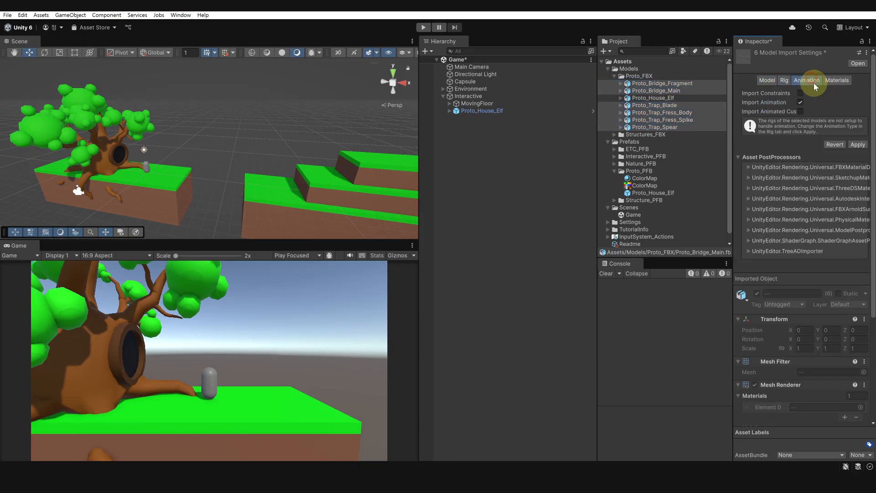
pyautogui.click(800, 102)
pyautogui.click(855, 115)
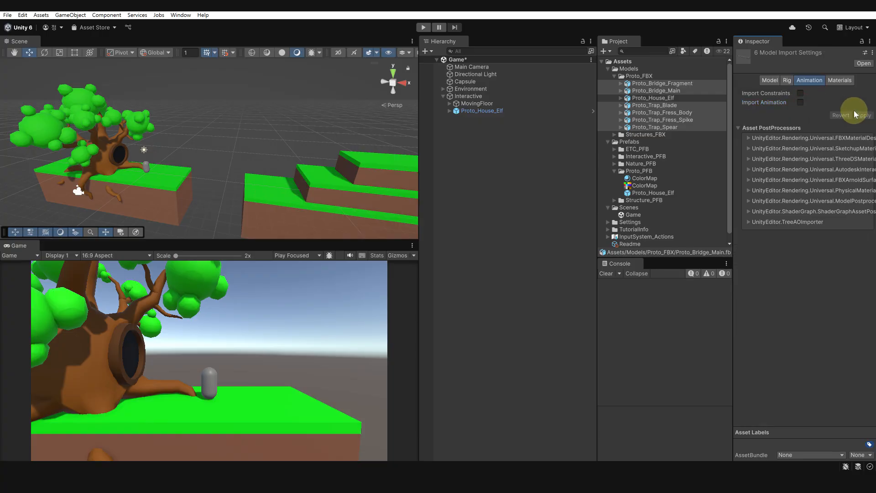
# Set Material Creation Mode to None for Proto_Bridge_Fragment and Proto_Bridge_Main individually, applying each change.
pyautogui.click(840, 80)
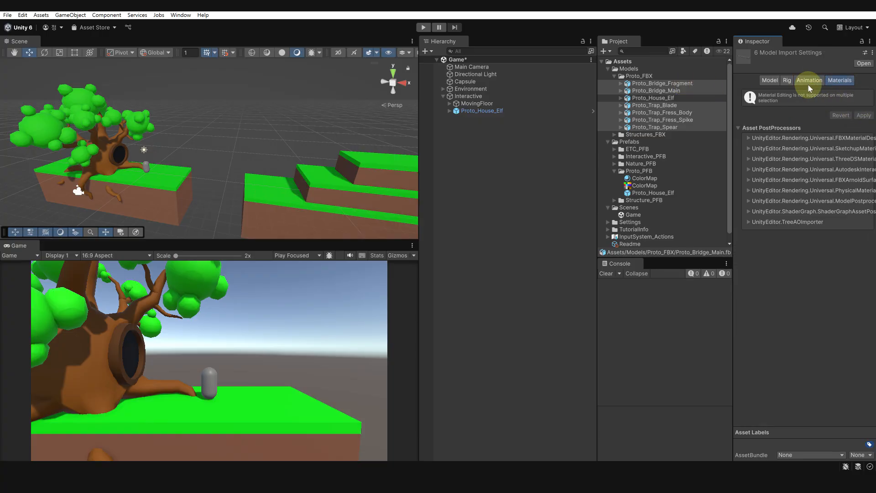
pyautogui.click(700, 85)
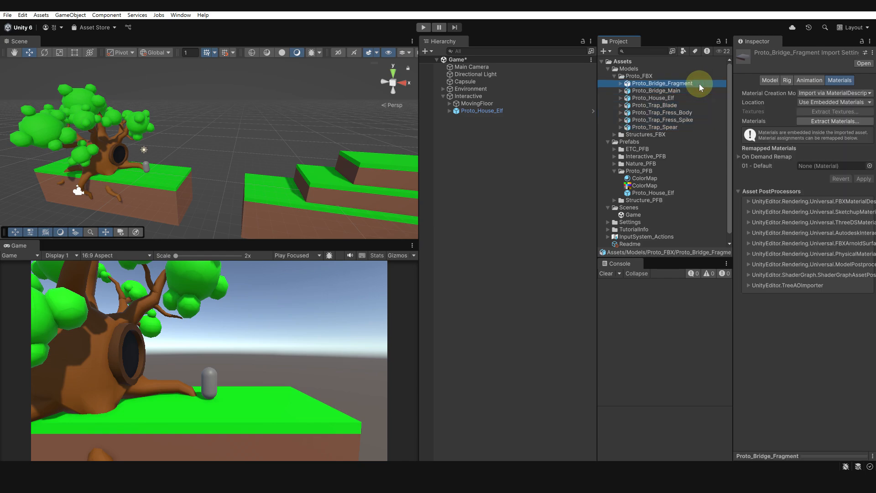
pyautogui.click(833, 93)
pyautogui.click(789, 102)
pyautogui.click(858, 124)
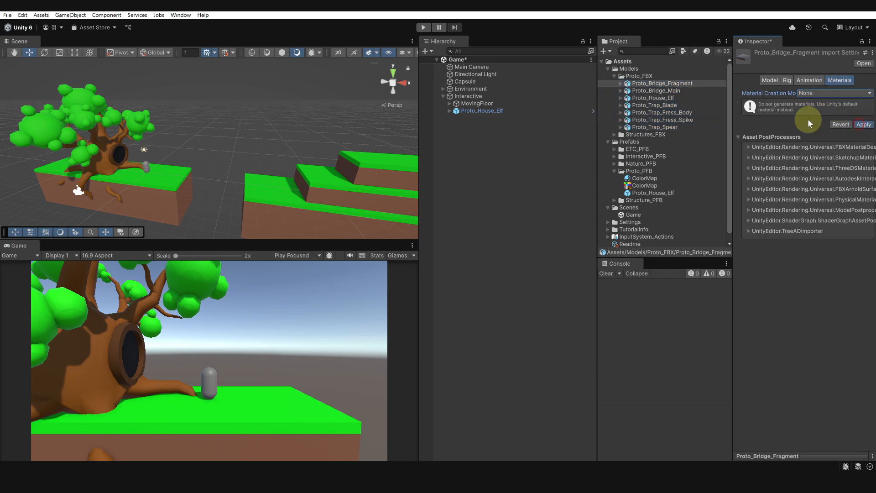
pyautogui.click(661, 91)
pyautogui.click(813, 93)
pyautogui.click(787, 103)
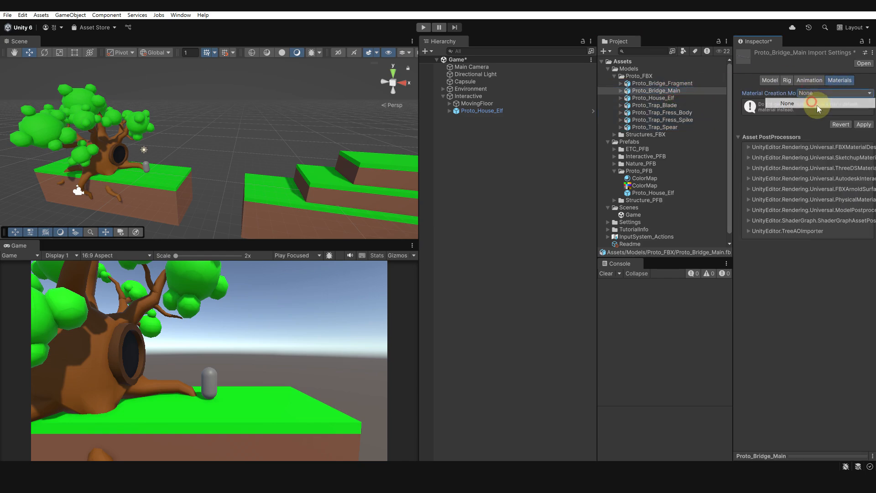
pyautogui.click(863, 124)
# Set Material Creation Mode to None for Proto_Trap_Blade and Proto_Trap_Fress_Body, applying each change.
pyautogui.click(654, 105)
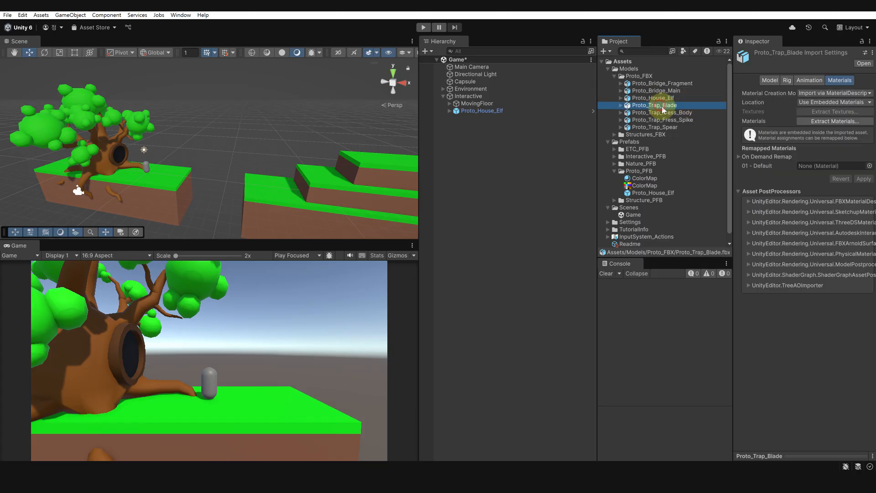
pyautogui.click(821, 93)
pyautogui.click(844, 104)
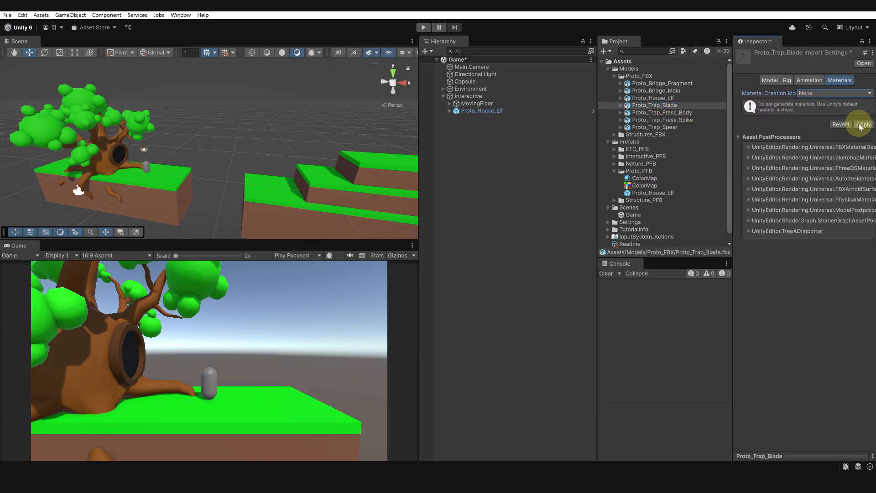
pyautogui.click(862, 124)
pyautogui.click(679, 112)
pyautogui.click(819, 94)
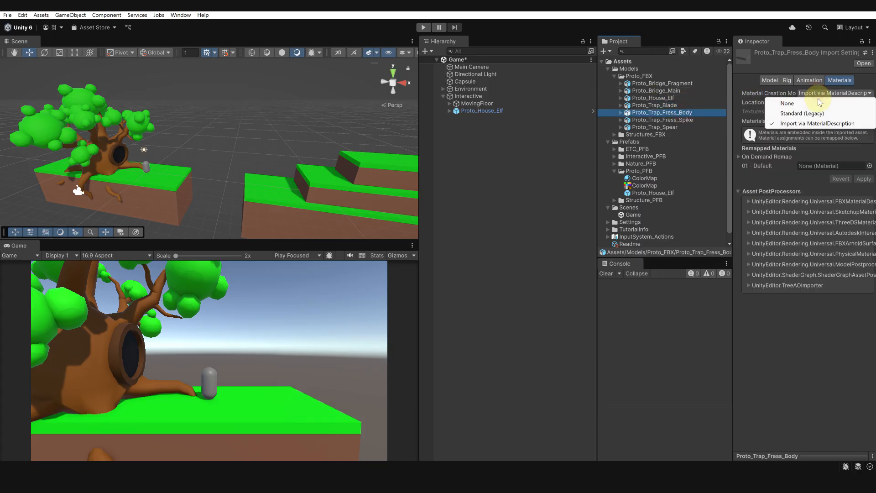
pyautogui.click(819, 102)
pyautogui.click(862, 124)
# Set Material Creation Mode to None for Proto_Trap_Fress_Spike and Proto_Trap_Spear, applying each change.
pyautogui.click(690, 122)
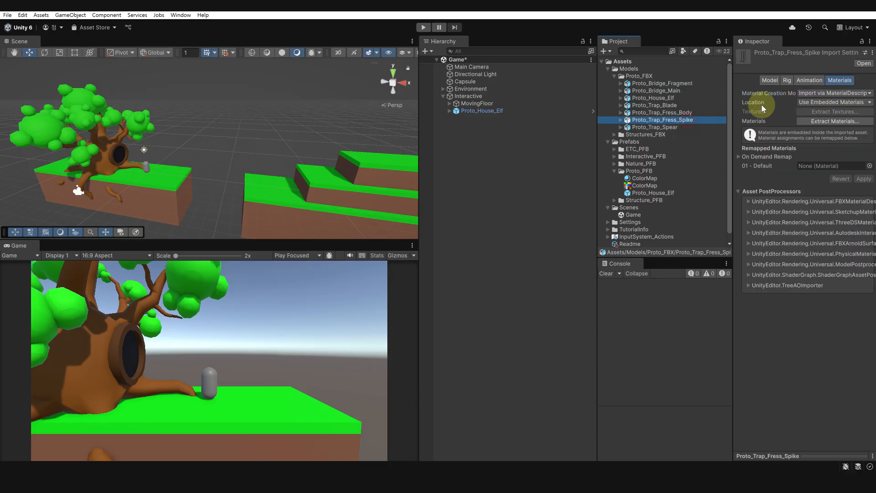
pyautogui.click(817, 93)
pyautogui.click(819, 102)
pyautogui.click(864, 124)
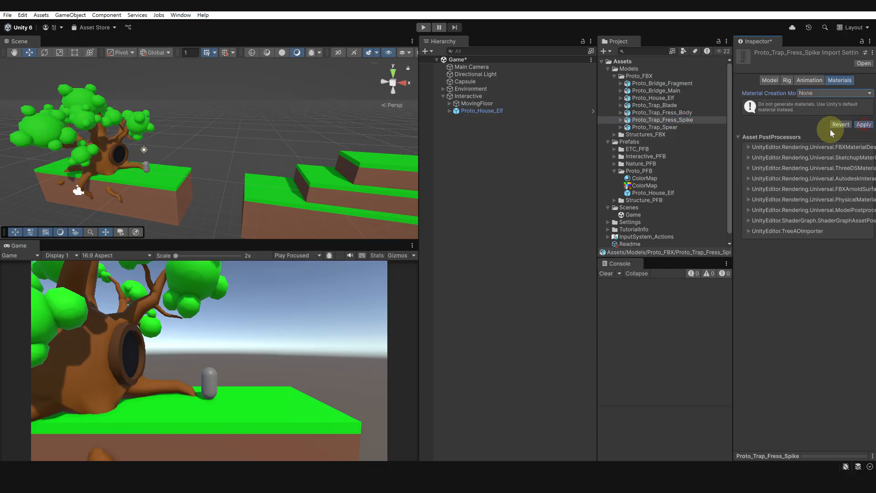
pyautogui.click(658, 127)
pyautogui.click(819, 93)
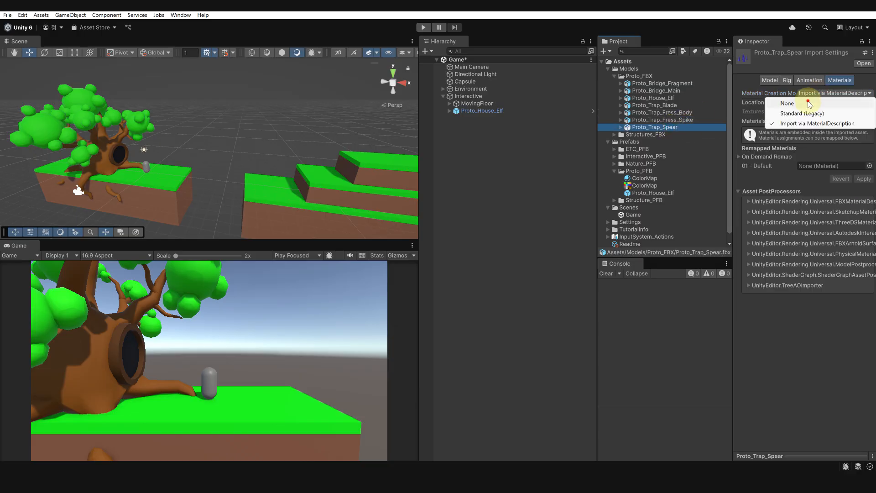
pyautogui.click(819, 102)
pyautogui.click(861, 125)
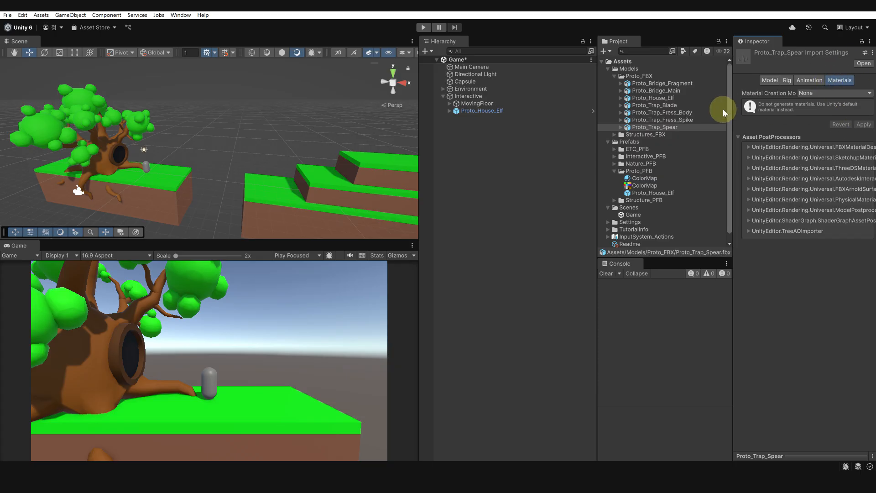
# Select the two bridge models and four trap models together again, leaving out the Proto_House_Elf model.
pyautogui.keyDown('shift'); pyautogui.click(667, 104); pyautogui.keyUp('shift')
pyautogui.keyDown('shift'); pyautogui.click(665, 98); pyautogui.keyUp('shift')
pyautogui.click(665, 84)
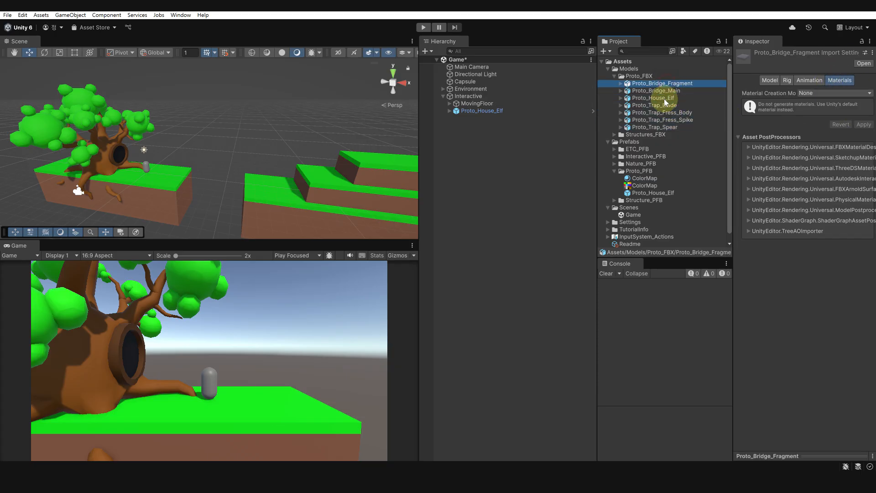
pyautogui.keyDown('shift'); pyautogui.click(666, 98); pyautogui.keyUp('shift')
pyautogui.click(664, 85)
pyautogui.click(664, 90)
pyautogui.keyDown('shift'); pyautogui.click(665, 83); pyautogui.keyUp('shift')
pyautogui.keyDown('ctrl'); pyautogui.click(666, 105); pyautogui.keyUp('ctrl')
pyautogui.keyDown('ctrl'); pyautogui.click(667, 113); pyautogui.keyUp('ctrl')
pyautogui.keyDown('ctrl'); pyautogui.click(668, 120); pyautogui.keyUp('ctrl')
pyautogui.keyDown('ctrl'); pyautogui.click(668, 127); pyautogui.keyUp('ctrl')
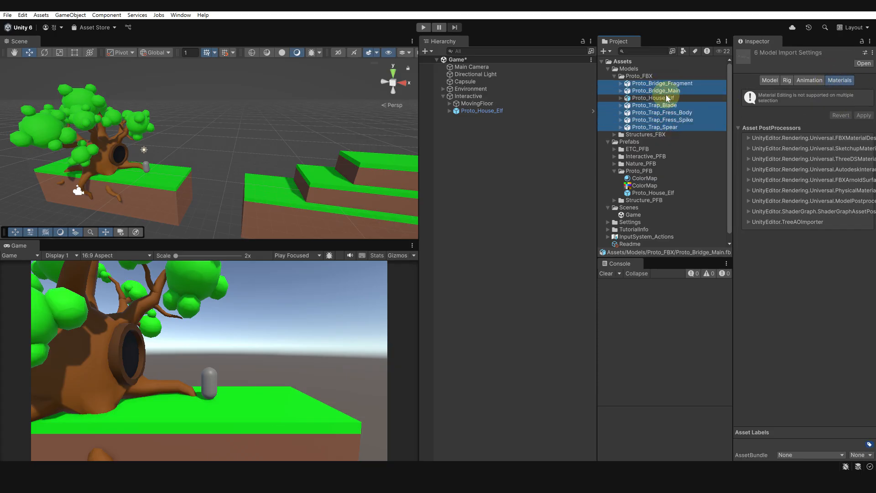
# Place the six selected bridge and trap models in the scene root and set their Y rotation to 90.
pyautogui.moveTo(665, 84); pyautogui.dragTo(496, 182)
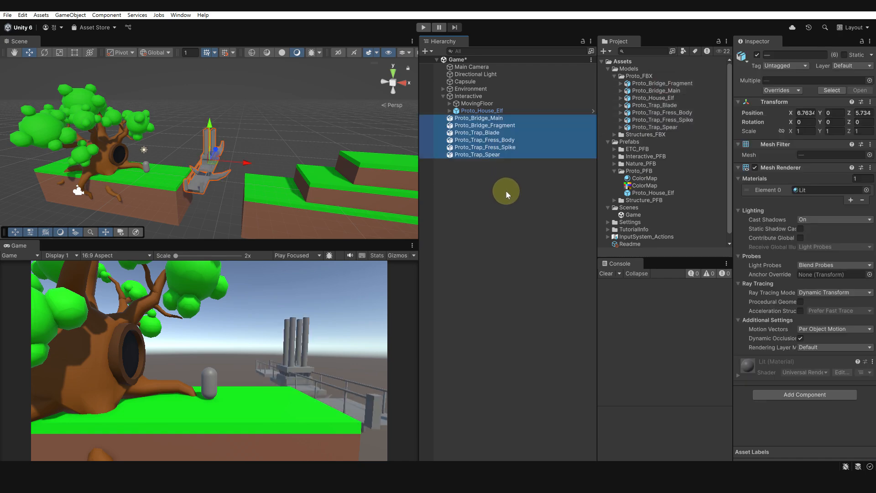
pyautogui.scroll(2, 249, 169)
pyautogui.keyDown('alt'); pyautogui.moveTo(284, 173); pyautogui.dragTo(267, 179); pyautogui.keyUp('alt')
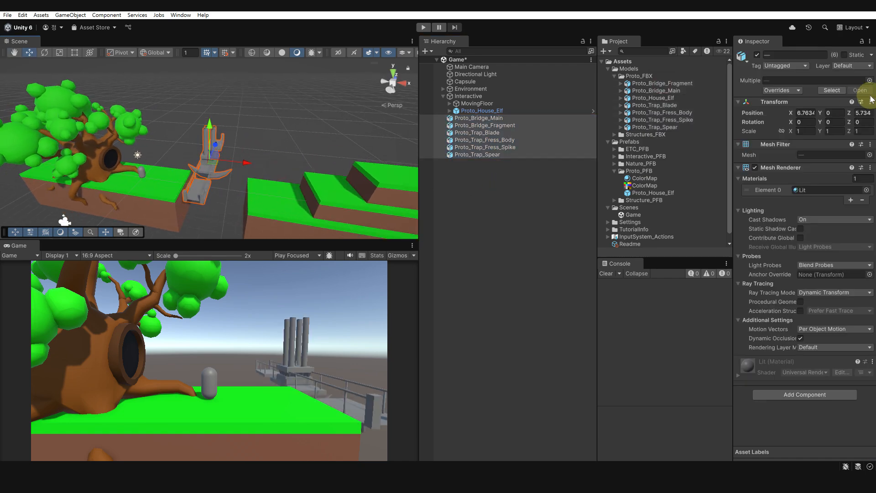
pyautogui.write('90')
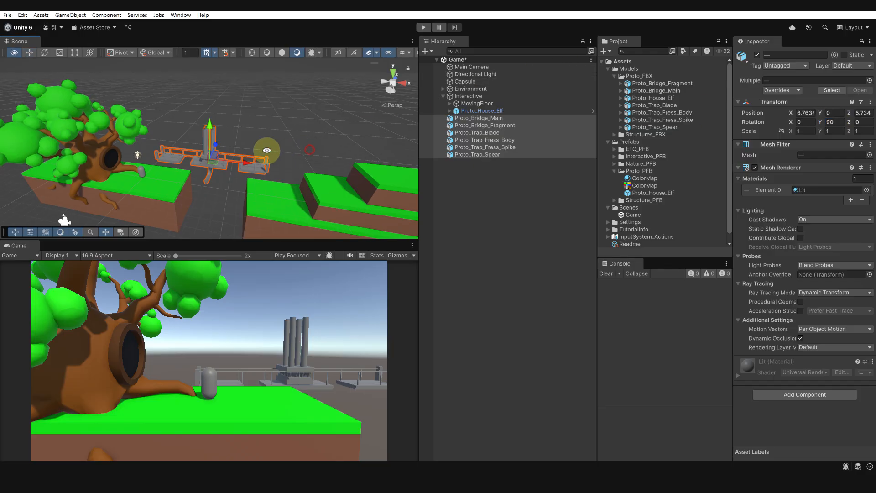
# Set the Z and X positions of the six placed models to 0.
pyautogui.keyDown('alt'); pyautogui.moveTo(319, 196); pyautogui.dragTo(219, 151); pyautogui.keyUp('alt')
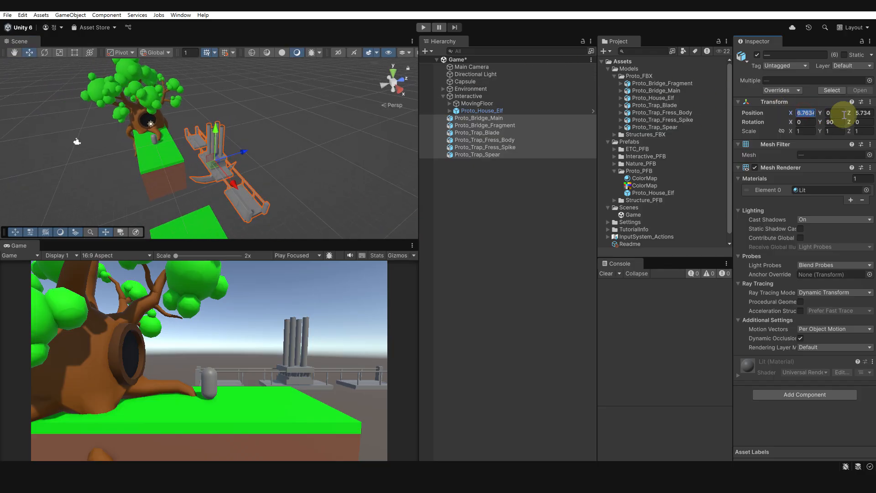
pyautogui.click(863, 113)
pyautogui.write('0')
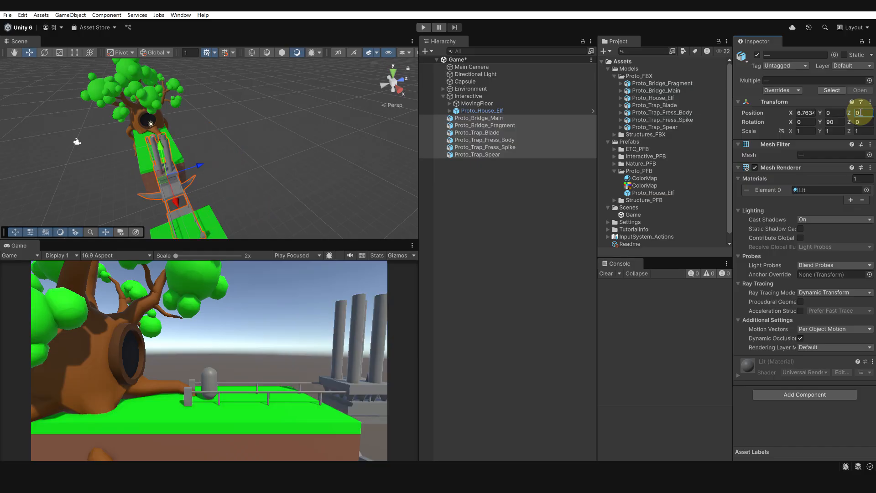
pyautogui.click(806, 113)
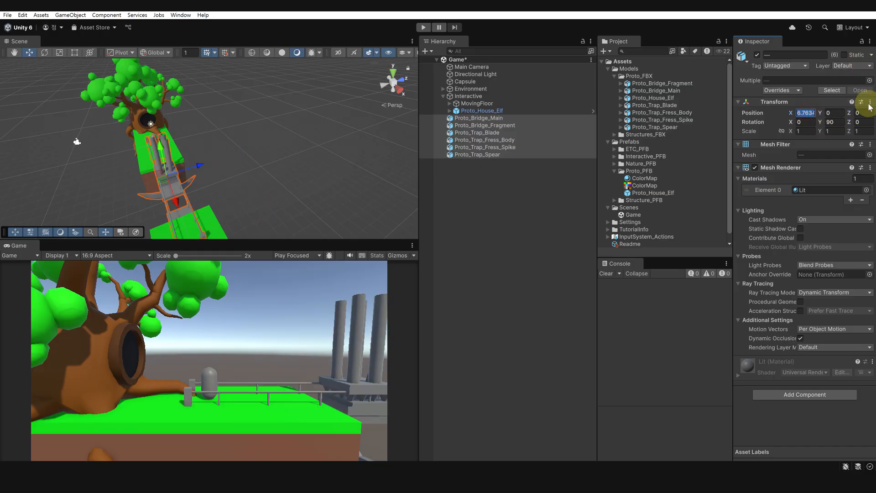
pyautogui.write('0')
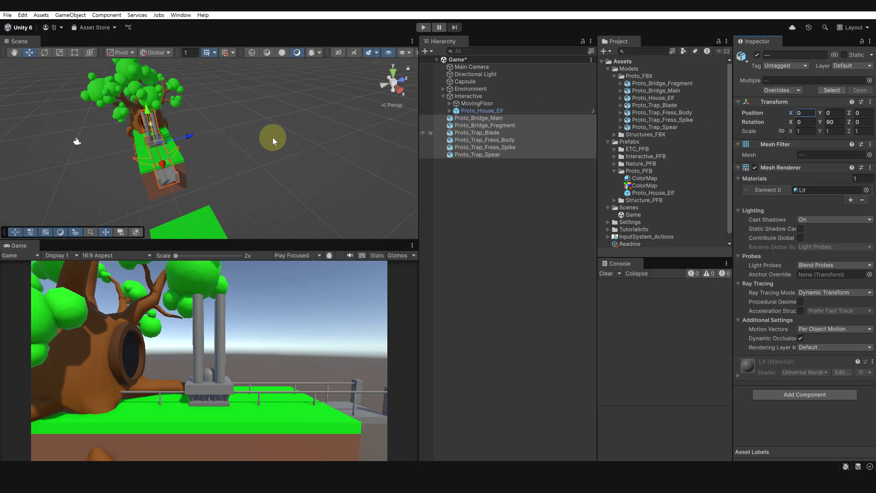
# Move Proto_Trap_Blade out of the overlapping models and raise it, to about X 5.74 and Y 2.89.
pyautogui.keyDown('alt'); pyautogui.moveTo(190, 148); pyautogui.dragTo(362, 97); pyautogui.keyUp('alt')
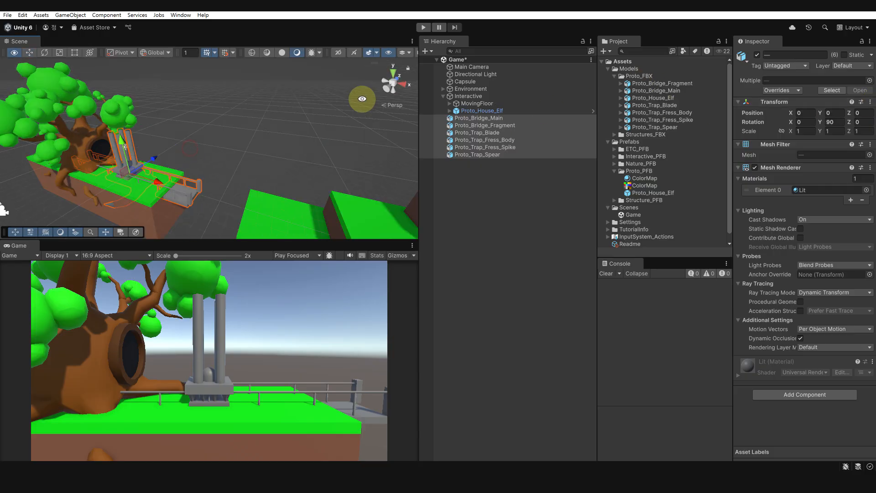
pyautogui.scroll(3, 238, 158)
pyautogui.keyDown('alt'); pyautogui.moveTo(238, 158); pyautogui.dragTo(215, 152); pyautogui.keyUp('alt')
pyautogui.click(180, 184)
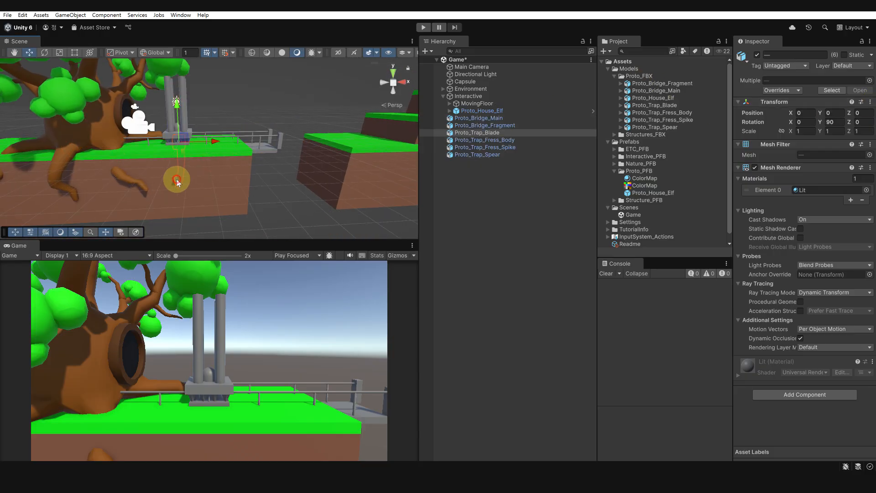
pyautogui.click(854, 122)
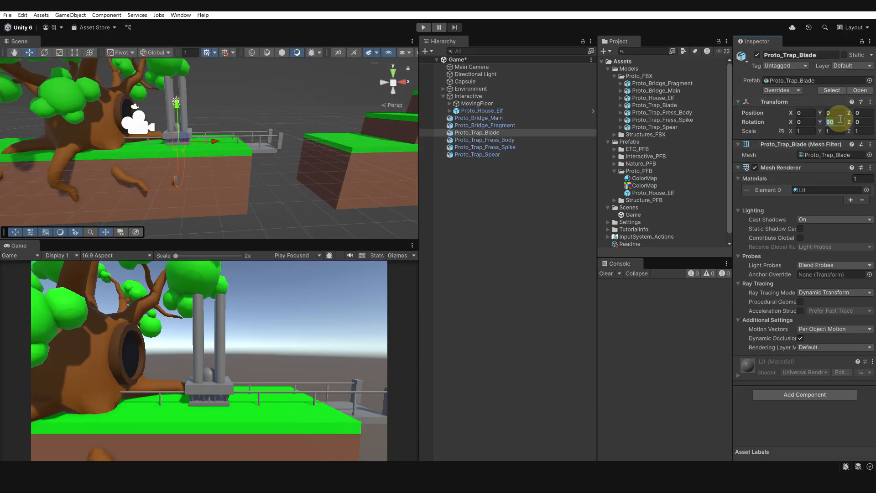
pyautogui.moveTo(214, 141); pyautogui.dragTo(291, 141)
pyautogui.press('e')
pyautogui.moveTo(255, 109); pyautogui.dragTo(200, 137)
pyautogui.click(171, 155)
pyautogui.moveTo(269, 118); pyautogui.dragTo(309, 90)
pyautogui.keyDown('alt'); pyautogui.moveTo(309, 90); pyautogui.dragTo(269, 99, button='right'); pyautogui.keyUp('alt')
pyautogui.keyDown('alt'); pyautogui.moveTo(270, 98); pyautogui.dragTo(246, 137); pyautogui.keyUp('alt')
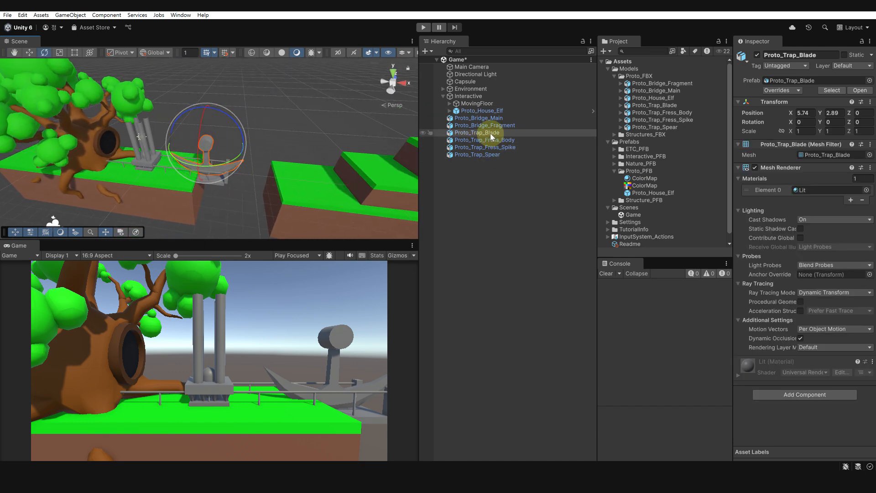
# Move Proto_Bridge_Main along X to about 17.1 and assign the ColorMap material to its mesh.
pyautogui.click(489, 118)
pyautogui.moveTo(181, 172); pyautogui.dragTo(331, 185)
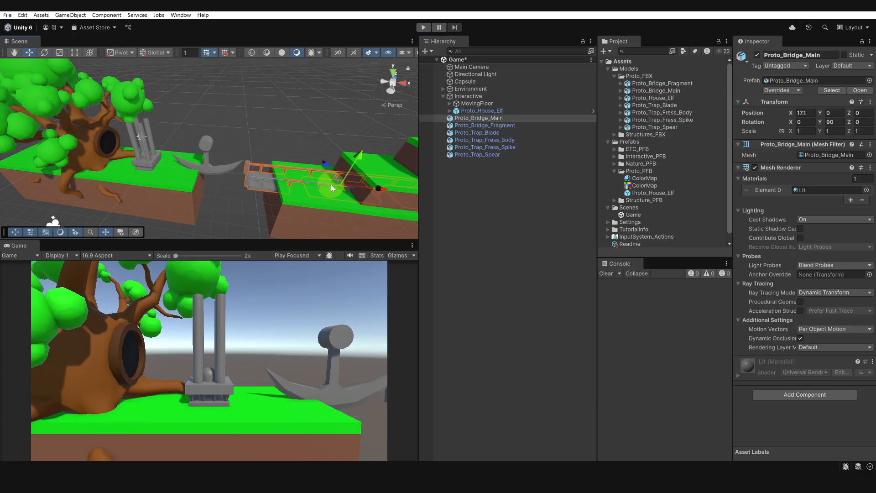
pyautogui.scroll(-4, 292, 179)
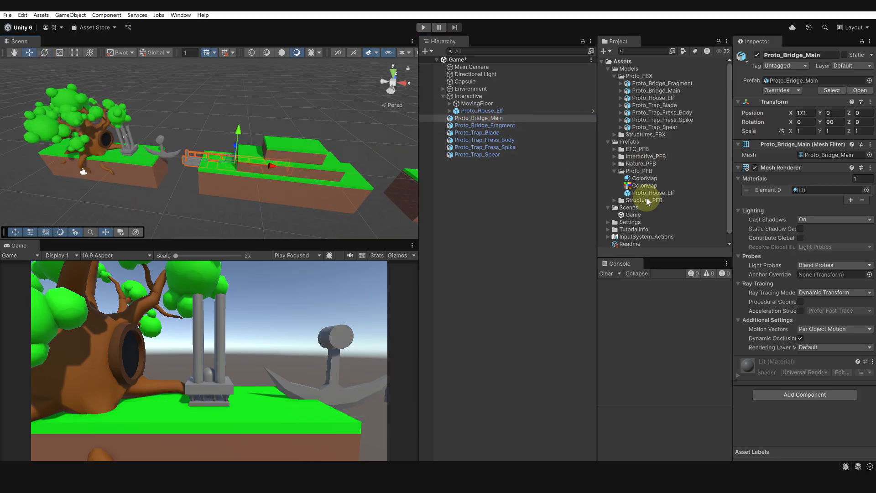
pyautogui.moveTo(643, 178); pyautogui.dragTo(822, 190)
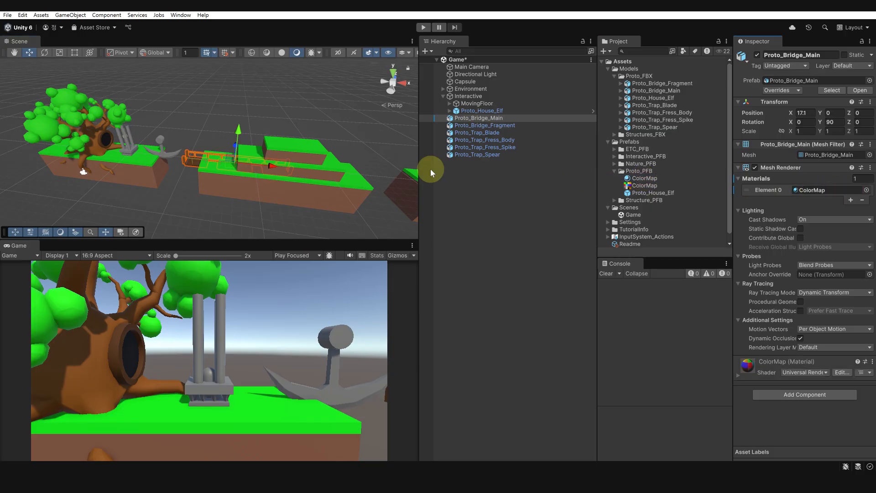
# Move Proto_Bridge_Main along X to about 112.7, into the gap between the stepped platform and the tall structure's ground.
pyautogui.scroll(3, 286, 171)
pyautogui.scroll(-5, 285, 171)
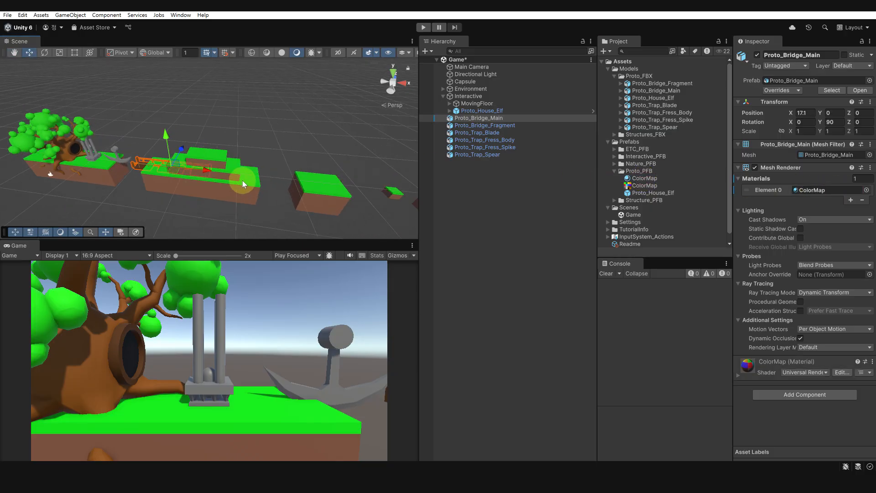
pyautogui.moveTo(207, 171); pyautogui.dragTo(390, 190)
pyautogui.moveTo(390, 190); pyautogui.dragTo(207, 170, button='middle')
pyautogui.moveTo(207, 170); pyautogui.dragTo(373, 188)
pyautogui.scroll(-6, 308, 144)
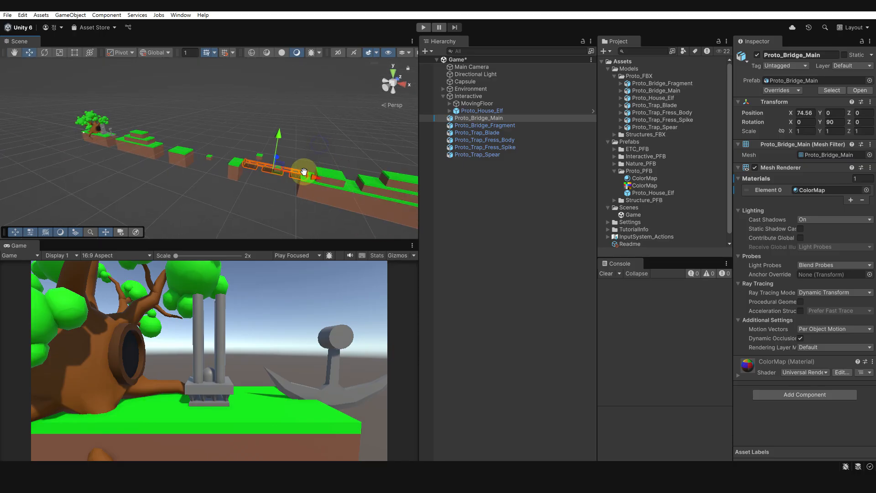
pyautogui.scroll(3, 223, 168)
pyautogui.moveTo(196, 164); pyautogui.dragTo(339, 209)
pyautogui.scroll(5, 302, 210)
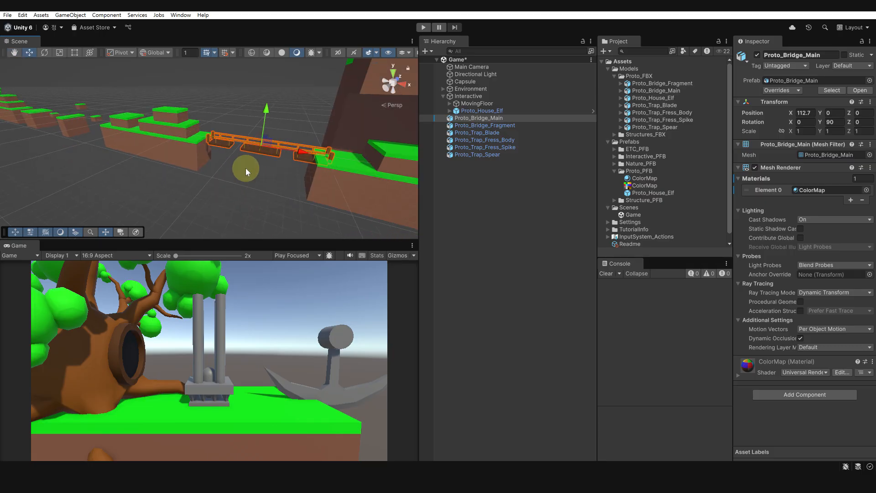
# Vertex-snap the base of Proto_Bridge_Main's end post to the corner of the stepped platform's grass edge.
pyautogui.moveTo(306, 153); pyautogui.dragTo(239, 155, button='middle')
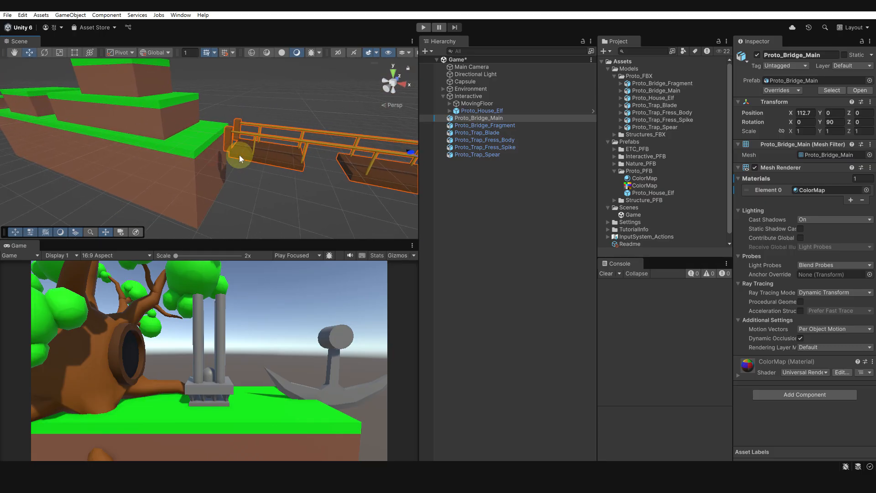
pyautogui.scroll(-3, 260, 158)
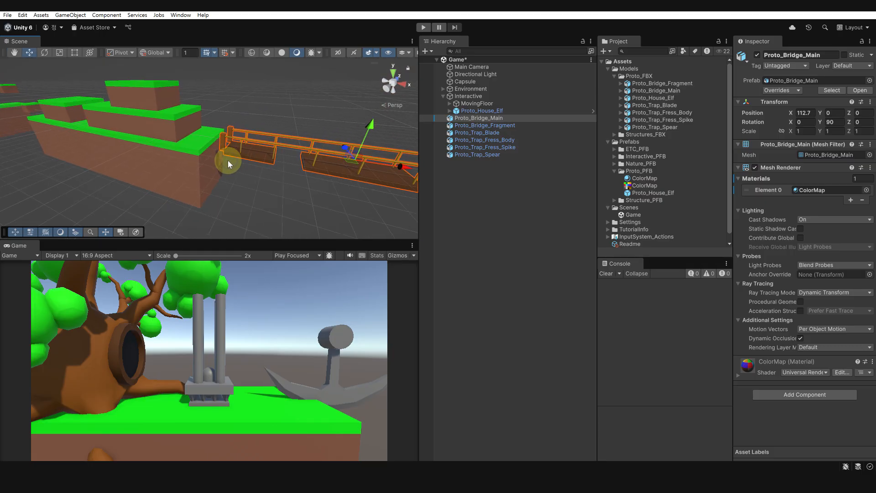
pyautogui.scroll(4, 223, 155)
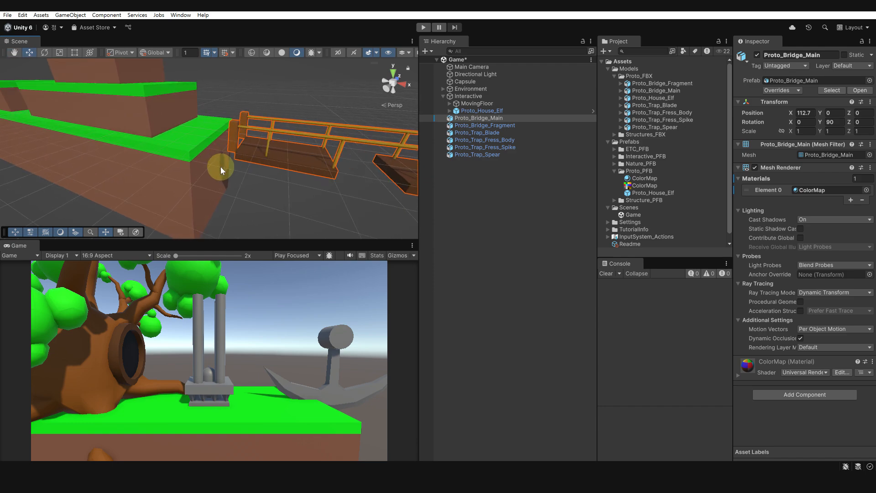
pyautogui.press('v')
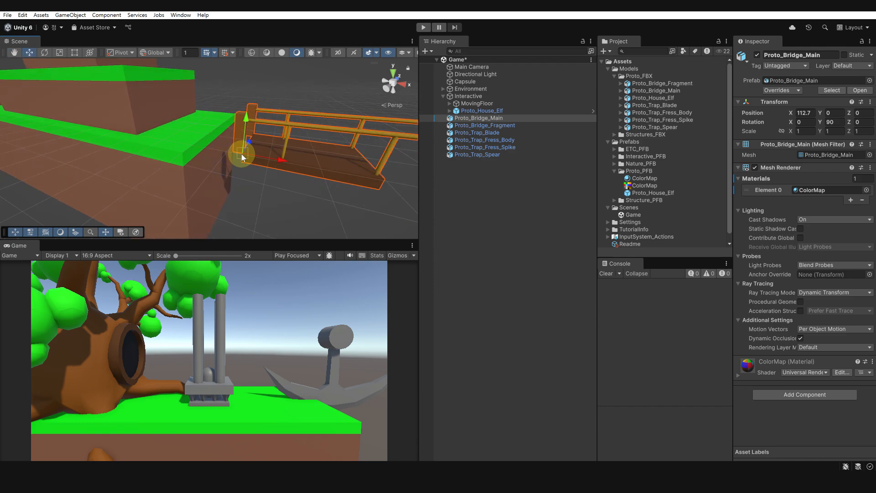
pyautogui.scroll(3, 243, 153)
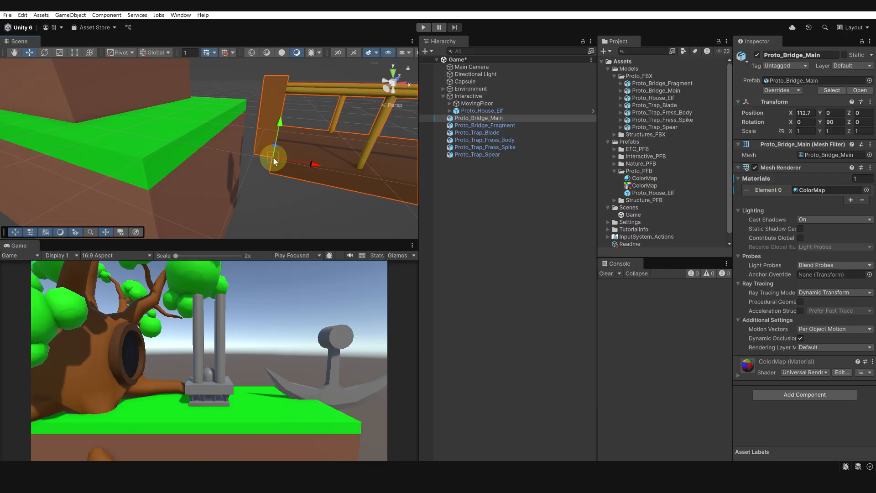
pyautogui.moveTo(272, 157); pyautogui.dragTo(247, 161)
pyautogui.moveTo(191, 163); pyautogui.dragTo(147, 162)
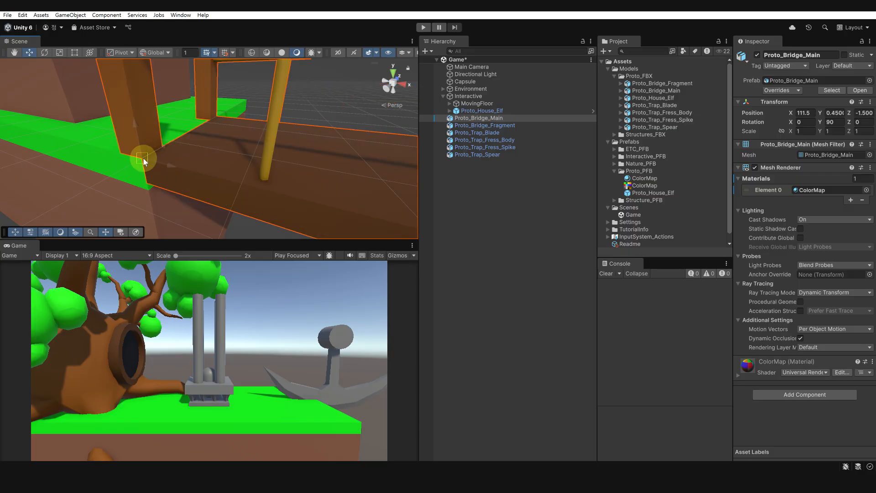
# Set the Z position of Proto_Bridge_Main to 0 so it is centred on the platforms.
pyautogui.scroll(-6, 215, 169)
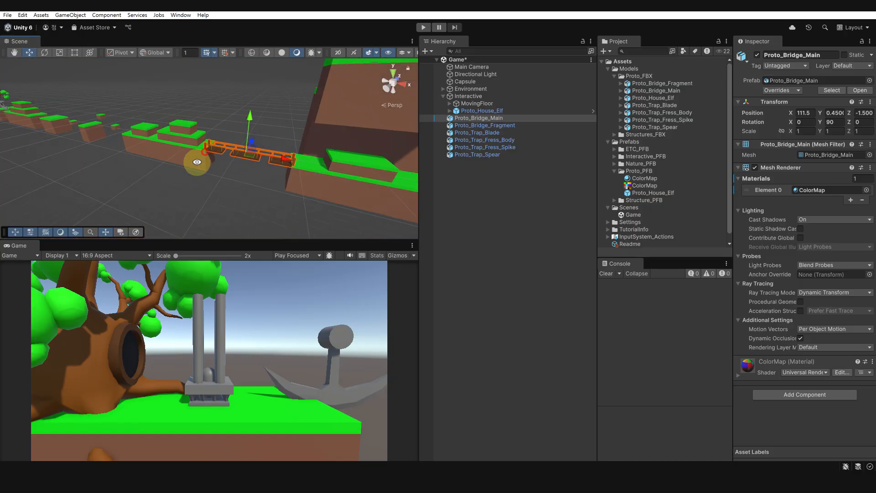
pyautogui.scroll(-3, 214, 169)
pyautogui.click(862, 113)
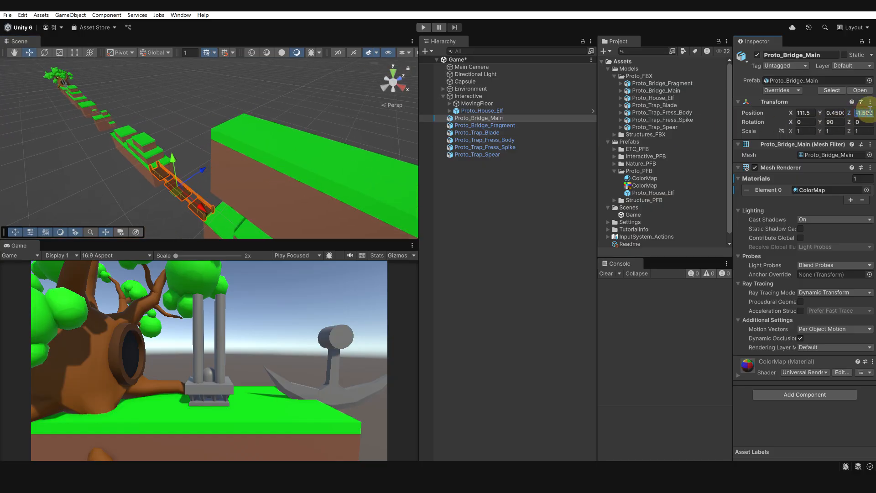
pyautogui.write('0')
pyautogui.press('Return')
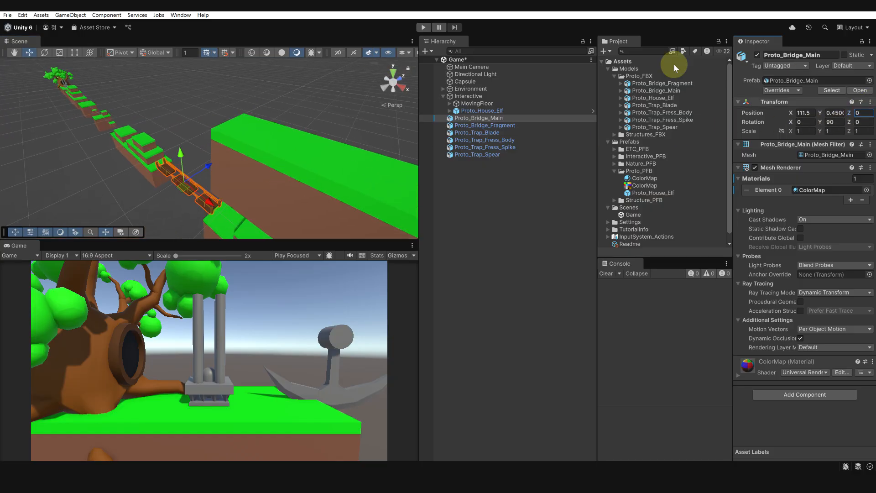
# Examine how both ends of Proto_Bridge_Main meet the platforms from close up and from several angles.
pyautogui.keyDown('alt'); pyautogui.moveTo(341, 143); pyautogui.dragTo(385, 141); pyautogui.keyUp('alt')
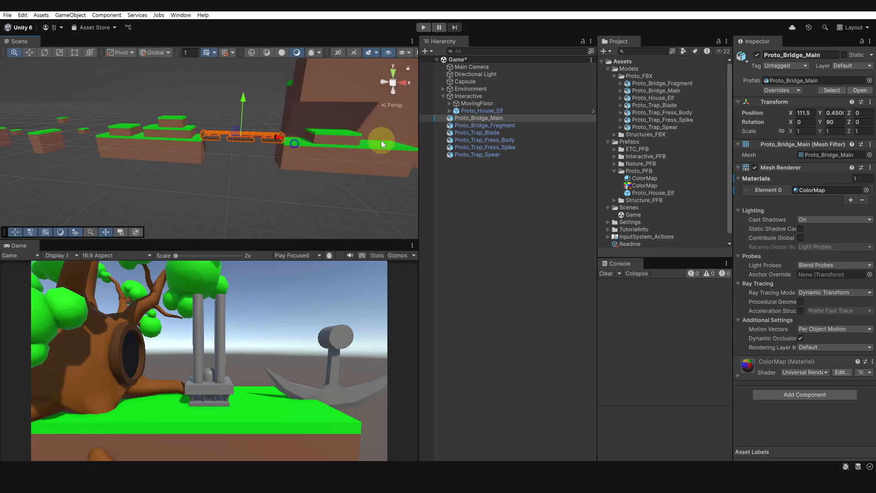
pyautogui.scroll(5, 315, 143)
pyautogui.scroll(5, 284, 165)
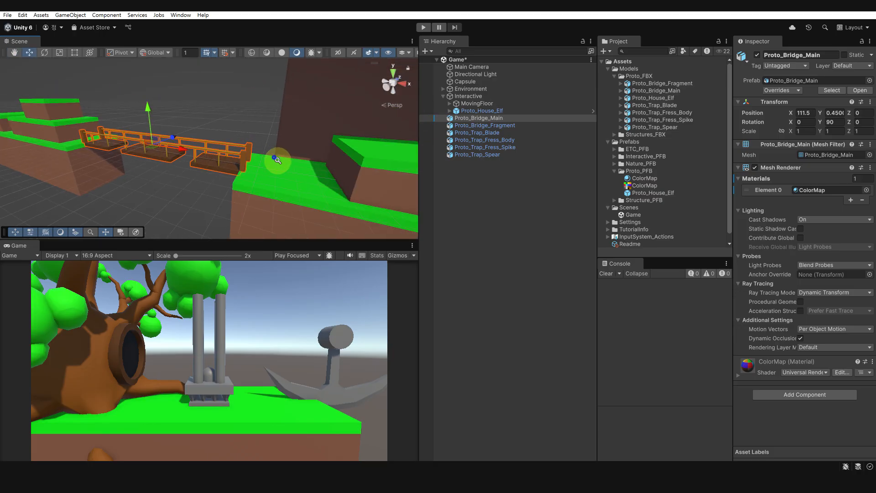
pyautogui.scroll(4, 290, 180)
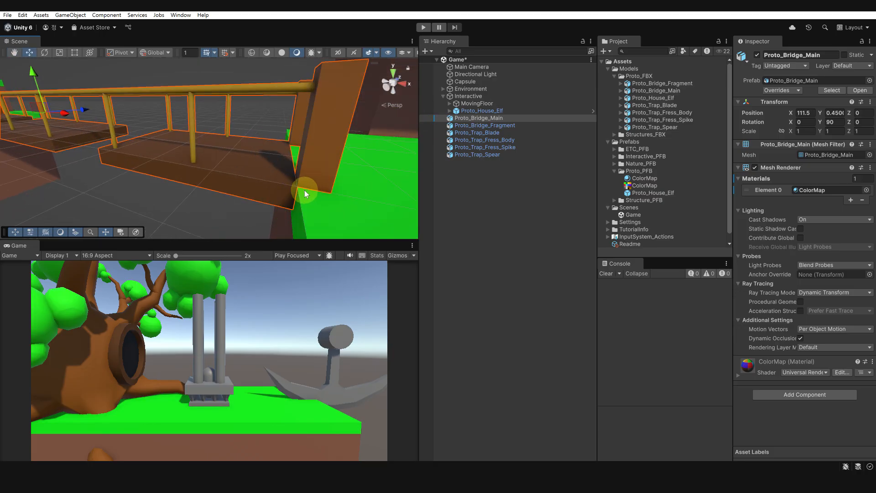
pyautogui.keyDown('alt'); pyautogui.moveTo(305, 190); pyautogui.dragTo(255, 183, button='right'); pyautogui.keyUp('alt')
pyautogui.moveTo(255, 182)
pyautogui.keyDown('alt'); pyautogui.mouseDown()
pyautogui.moveTo(302, 182)
pyautogui.moveTo(271, 182)
pyautogui.mouseUp(); pyautogui.keyUp('alt')
pyautogui.keyDown('alt'); pyautogui.moveTo(271, 182); pyautogui.dragTo(231, 185, button='right'); pyautogui.keyUp('alt')
pyautogui.keyDown('alt'); pyautogui.moveTo(231, 185); pyautogui.dragTo(237, 225); pyautogui.keyUp('alt')
pyautogui.moveTo(237, 225); pyautogui.dragTo(212, 185, button='middle')
pyautogui.keyDown('alt'); pyautogui.moveTo(211, 185); pyautogui.dragTo(230, 185); pyautogui.keyUp('alt')
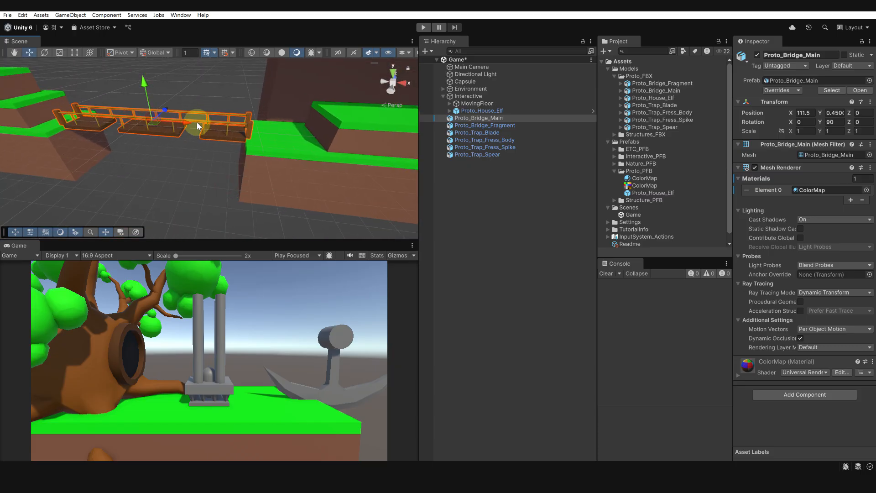
pyautogui.keyDown('alt'); pyautogui.moveTo(197, 123); pyautogui.dragTo(203, 151); pyautogui.keyUp('alt')
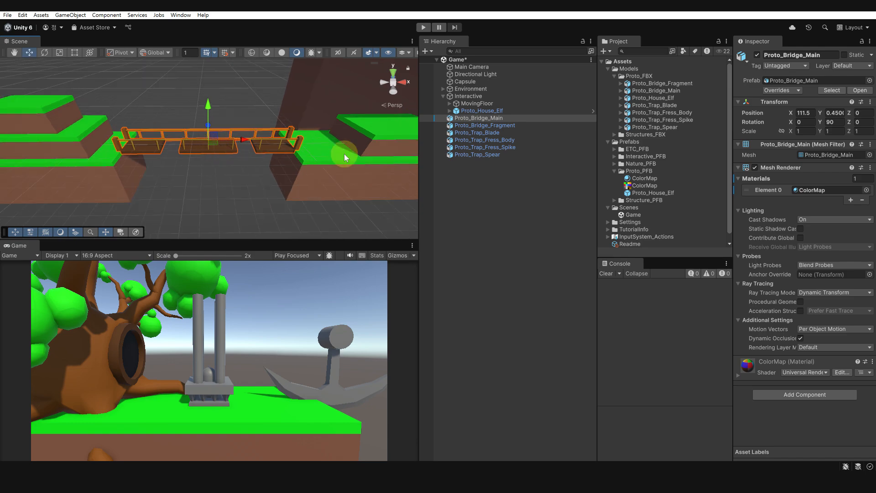
# Assign the ColorMap material to the Proto_Bridge_Fragment object's mesh.
pyautogui.click(491, 166)
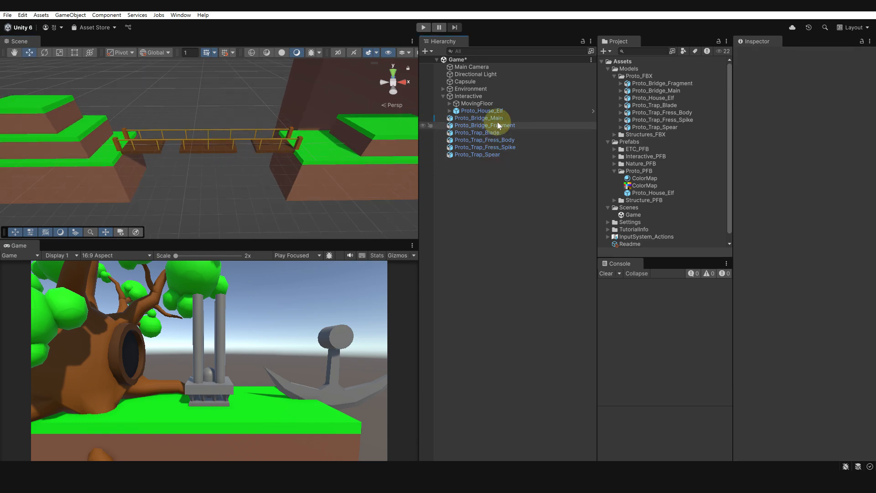
pyautogui.click(499, 126)
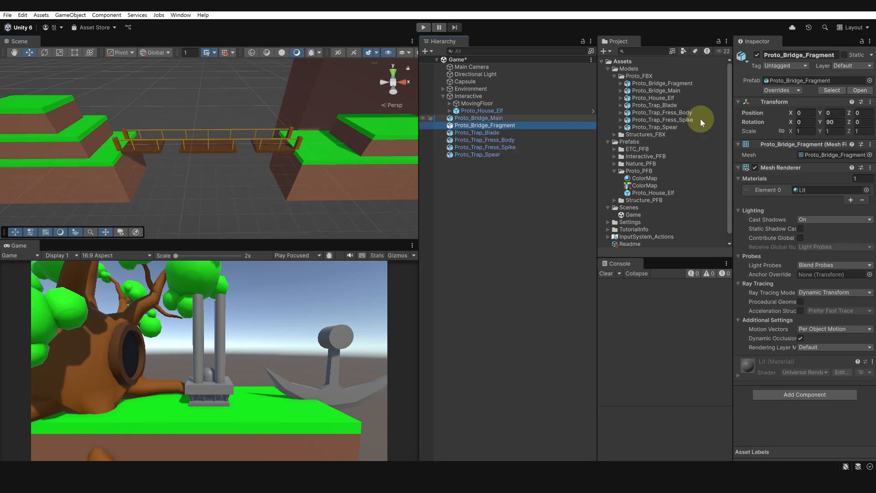
pyautogui.moveTo(645, 178); pyautogui.dragTo(795, 190)
pyautogui.click(487, 125)
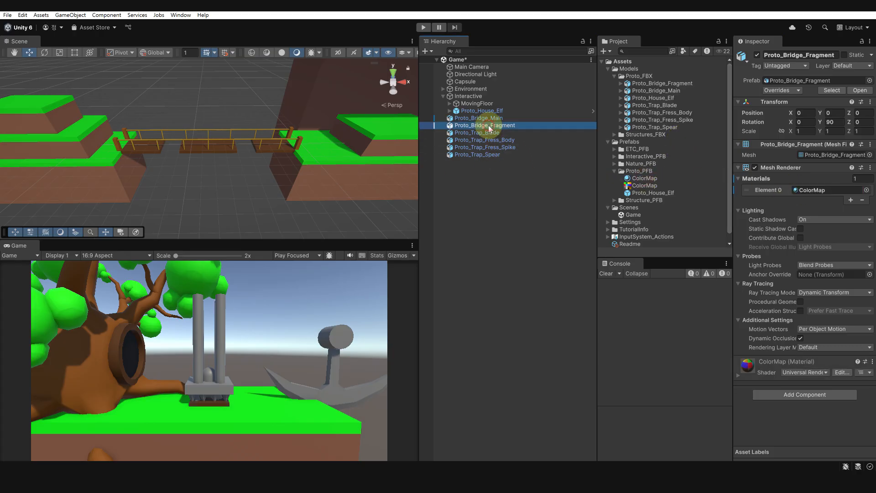
pyautogui.moveTo(216, 159); pyautogui.dragTo(226, 172, button='middle')
pyautogui.scroll(3, 228, 169)
pyautogui.scroll(-2, 248, 165)
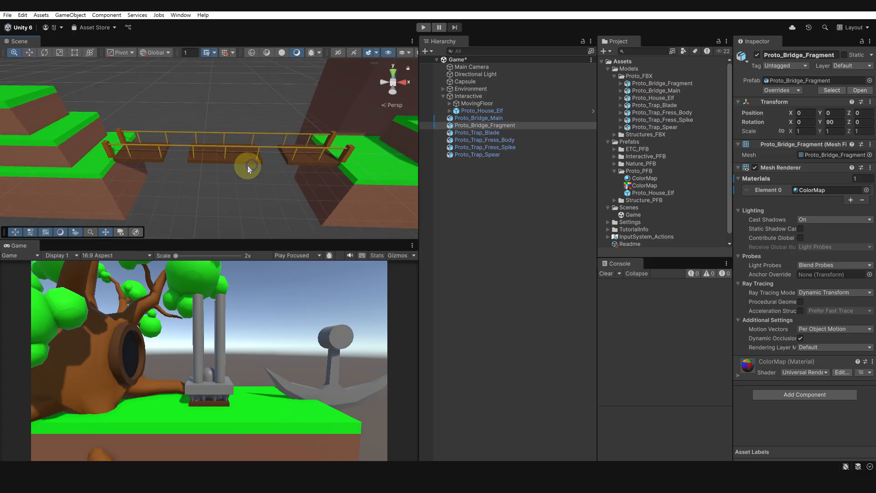
# Copy Proto_Bridge_Main's position and paste it onto Proto_Bridge_Fragment so both share the same location.
pyautogui.scroll(2, 235, 160)
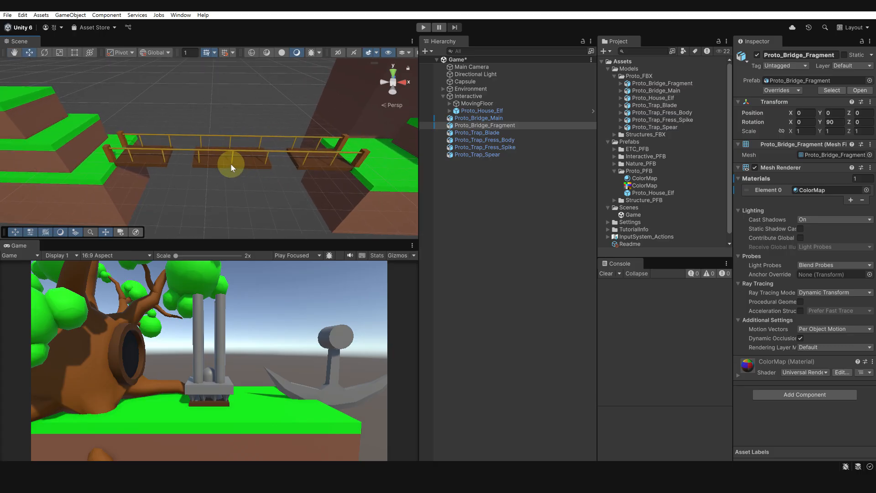
pyautogui.click(221, 162)
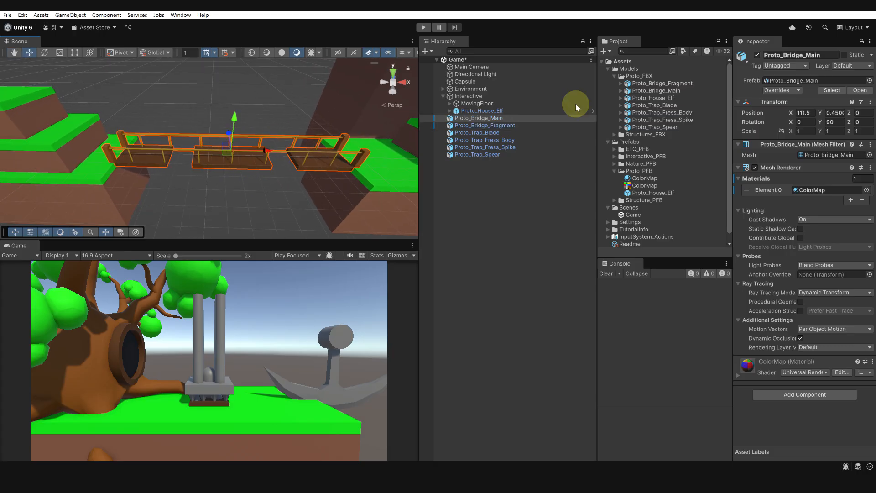
pyautogui.click(870, 103)
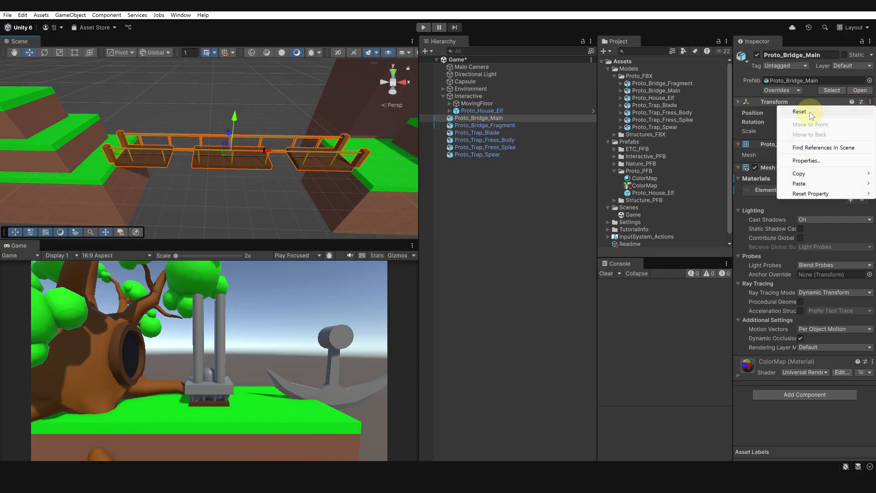
pyautogui.moveTo(804, 176)
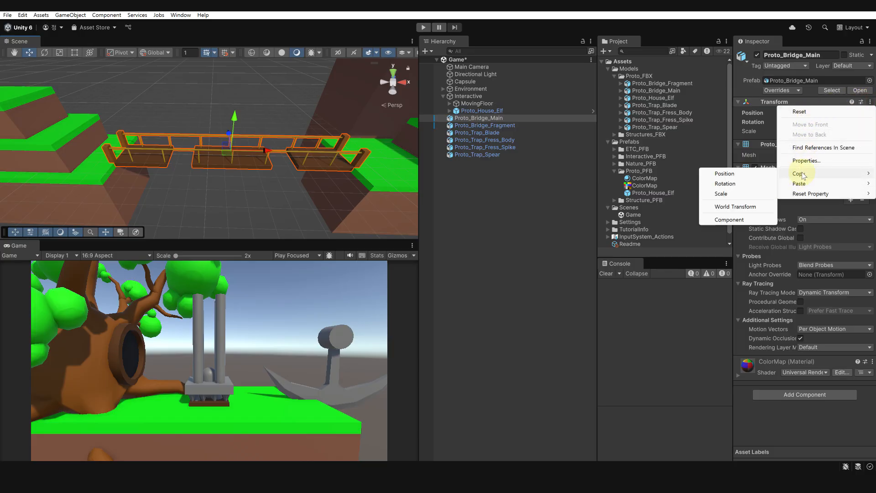
pyautogui.click(731, 176)
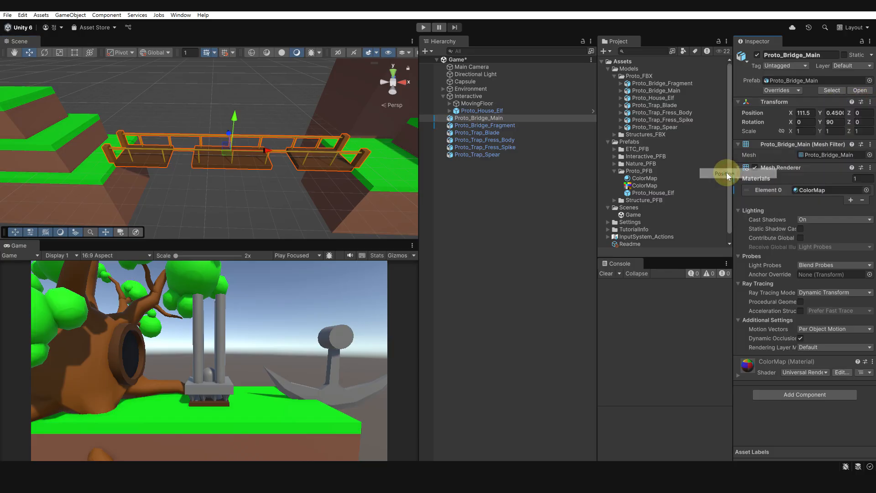
pyautogui.click(492, 126)
pyautogui.click(870, 102)
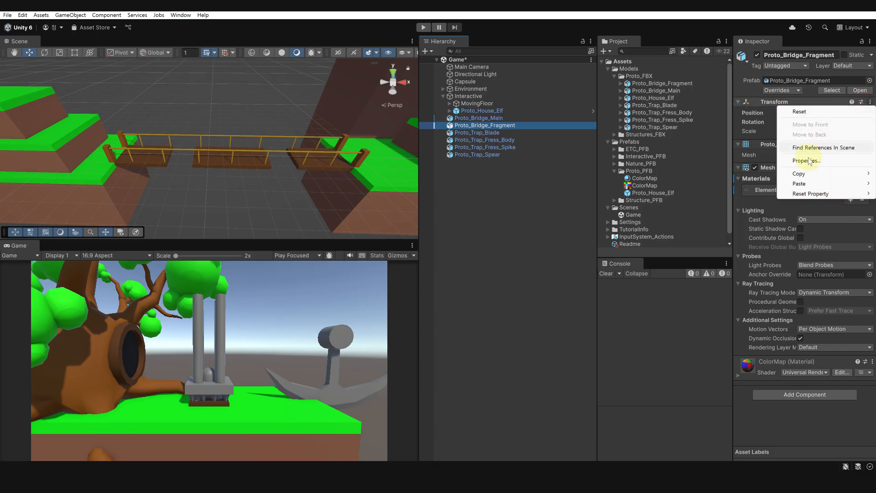
pyautogui.moveTo(848, 184)
pyautogui.click(719, 184)
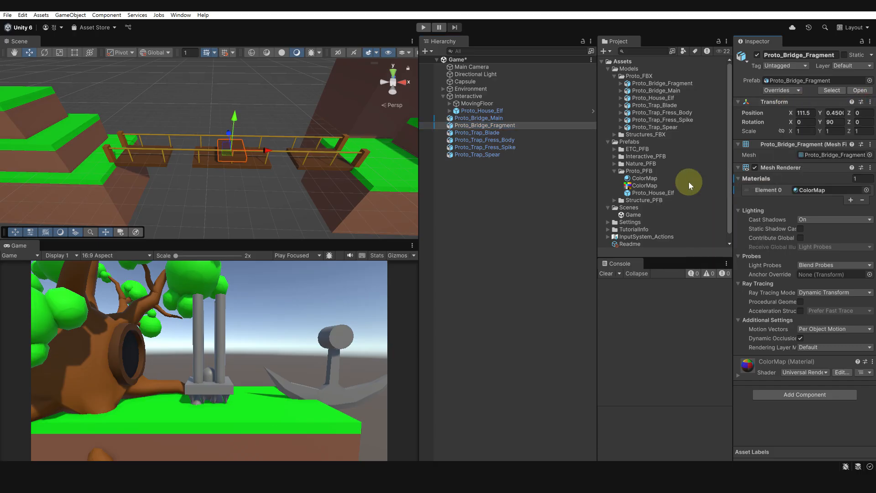
# Vertex-snap Proto_Bridge_Fragment into the deck gap between the bridge's middle section and its end section by the stepped platform.
pyautogui.keyDown('alt'); pyautogui.moveTo(258, 155); pyautogui.dragTo(228, 164); pyautogui.keyUp('alt')
pyautogui.moveTo(229, 164); pyautogui.dragTo(229, 133, button='middle')
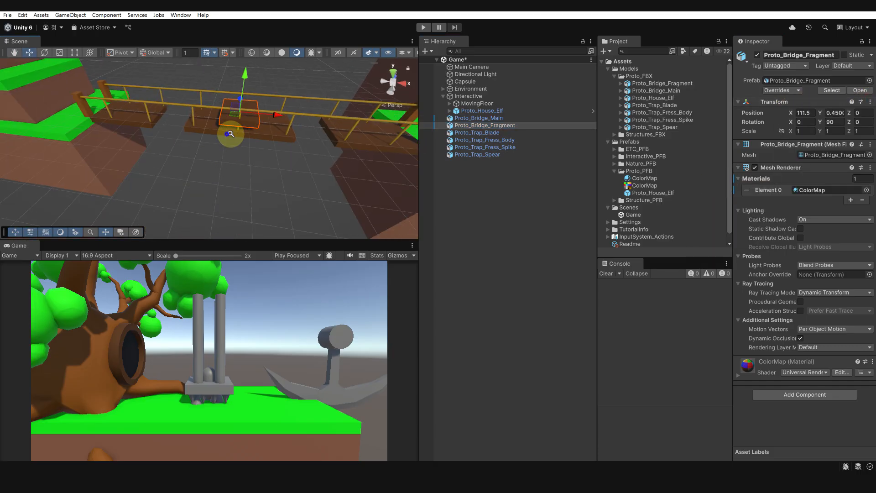
pyautogui.keyDown('alt'); pyautogui.moveTo(217, 132); pyautogui.dragTo(256, 117, button='right'); pyautogui.keyUp('alt')
pyautogui.keyDown('alt'); pyautogui.moveTo(256, 116); pyautogui.dragTo(232, 132); pyautogui.keyUp('alt')
pyautogui.keyDown('alt'); pyautogui.moveTo(232, 132); pyautogui.dragTo(239, 137, button='right'); pyautogui.keyUp('alt')
pyautogui.moveTo(239, 137); pyautogui.dragTo(280, 151, button='middle')
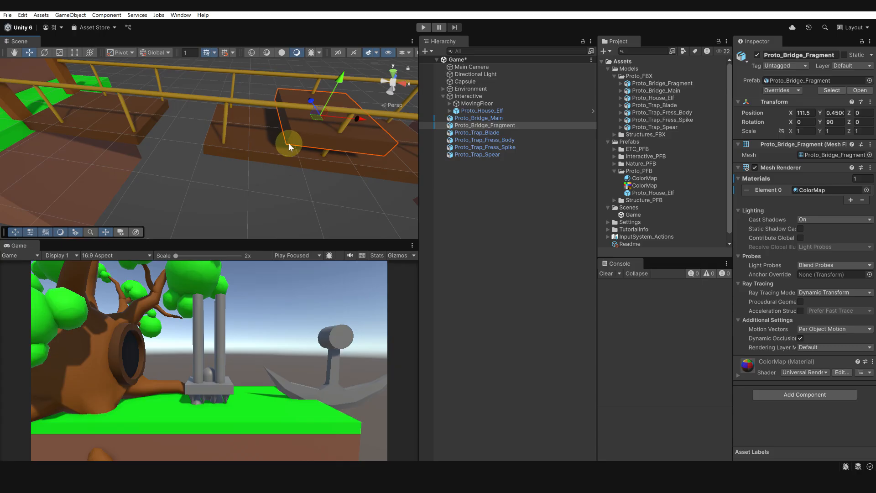
pyautogui.scroll(-3, 298, 138)
pyautogui.keyDown('alt'); pyautogui.moveTo(297, 139); pyautogui.dragTo(281, 124); pyautogui.keyUp('alt')
pyautogui.keyDown('alt'); pyautogui.moveTo(292, 131); pyautogui.dragTo(315, 137, button='right'); pyautogui.keyUp('alt')
pyautogui.press('v')
pyautogui.moveTo(309, 111); pyautogui.dragTo(185, 119)
pyautogui.keyDown('alt'); pyautogui.moveTo(261, 114); pyautogui.dragTo(227, 124, button='right'); pyautogui.keyUp('alt')
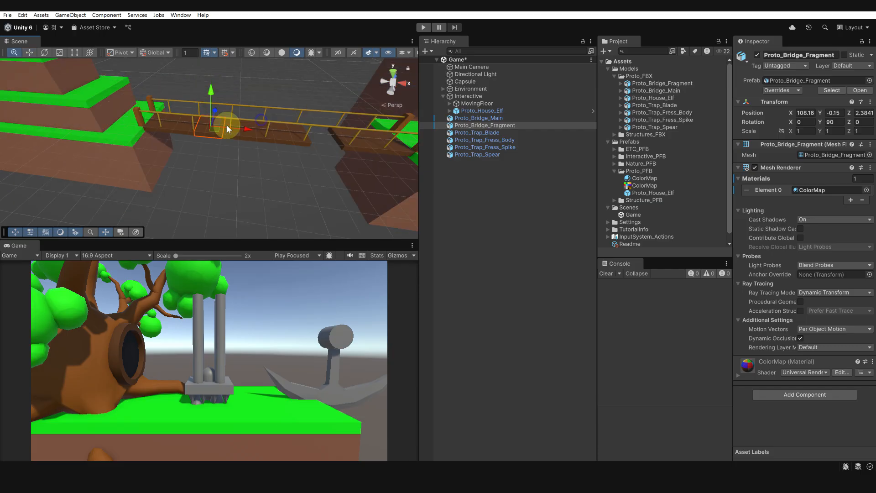
pyautogui.keyDown('alt'); pyautogui.moveTo(226, 125); pyautogui.dragTo(181, 126); pyautogui.keyUp('alt')
pyautogui.keyDown('alt'); pyautogui.moveTo(181, 125); pyautogui.dragTo(255, 130, button='right'); pyautogui.keyUp('alt')
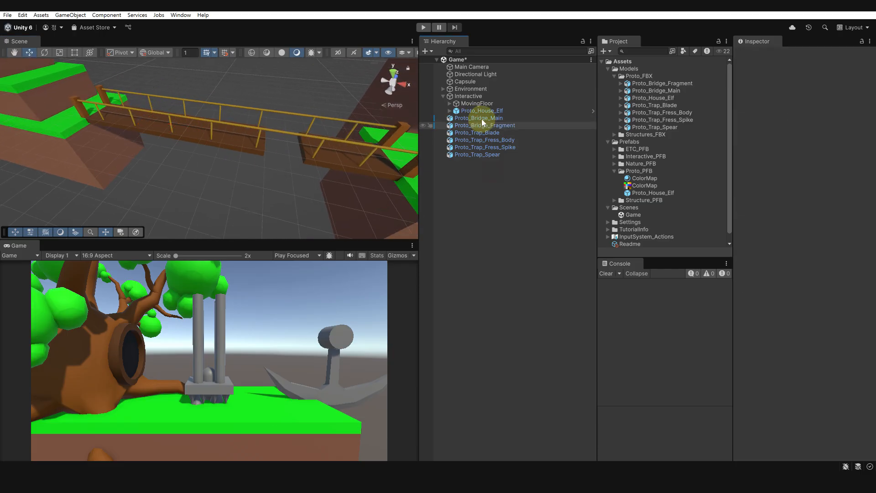
# Create an empty GameObject with the default name at the root of the scene hierarchy.
pyautogui.click(480, 118)
pyautogui.click(482, 180)
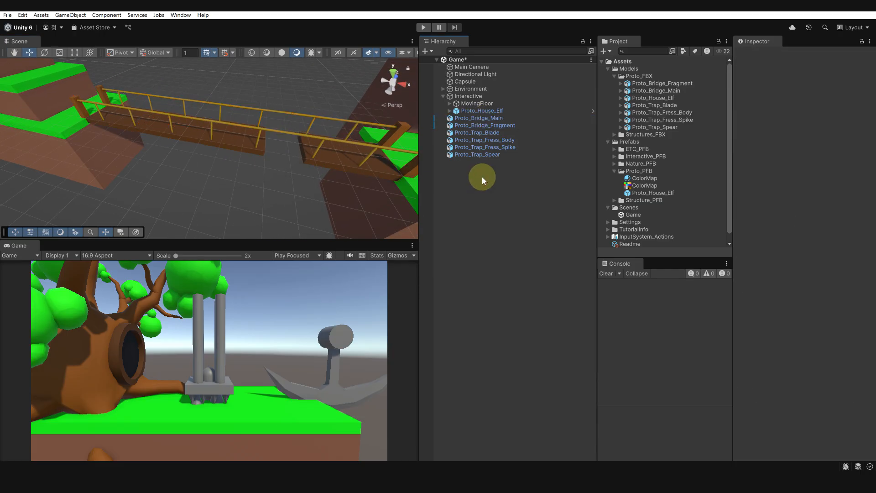
pyautogui.hotkey('ctrl', 'shift', 'n')
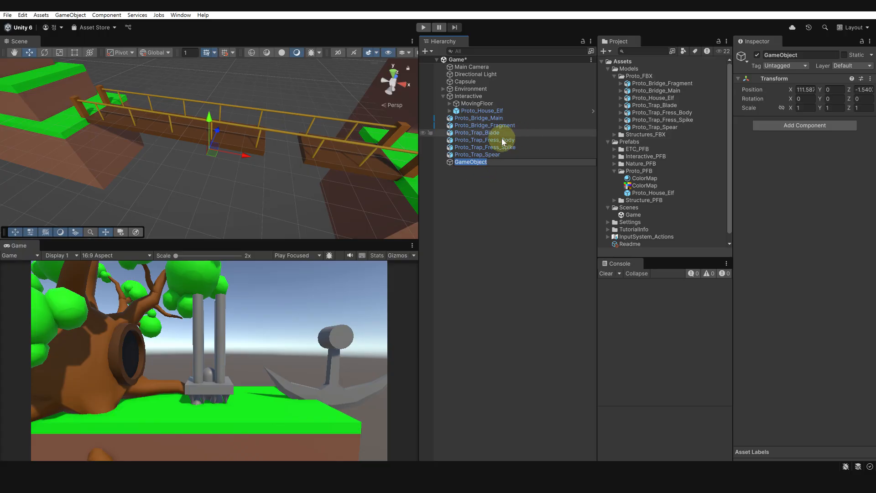
pyautogui.press('Return')
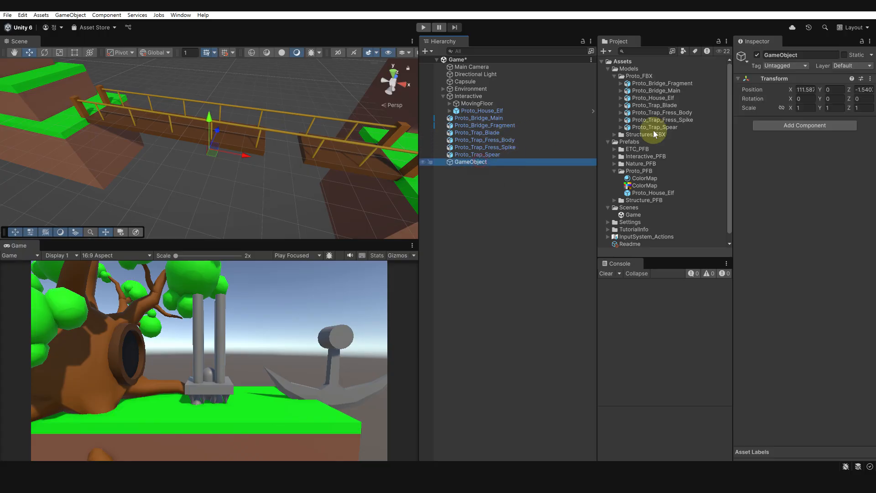
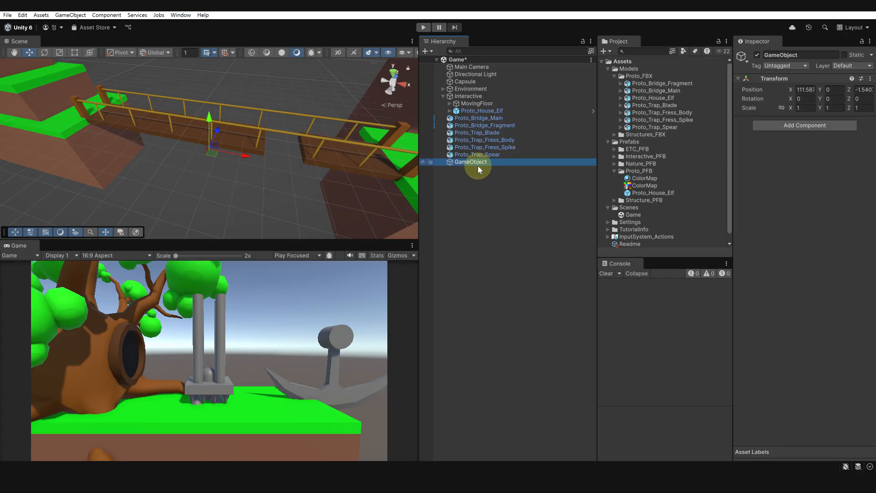
# Make the empty GameObject a child of Proto_Bridge_Main and reset its transform.
pyautogui.click(472, 172)
pyautogui.click(477, 119)
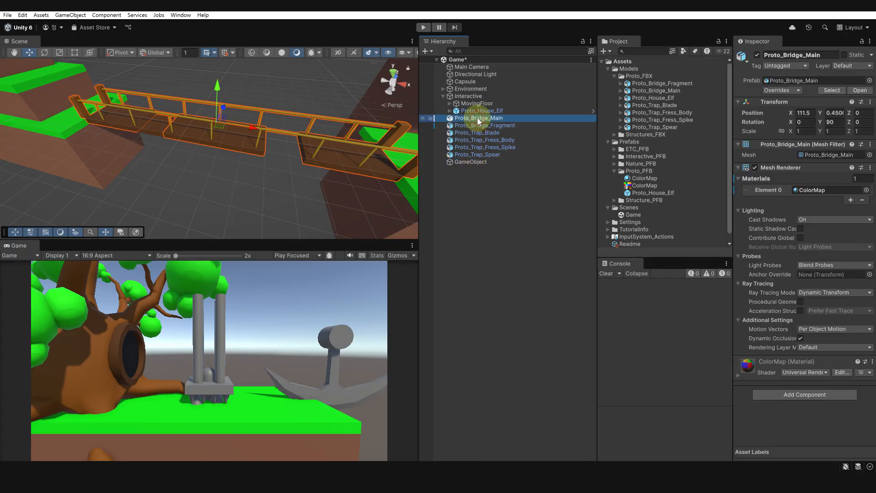
pyautogui.click(478, 162)
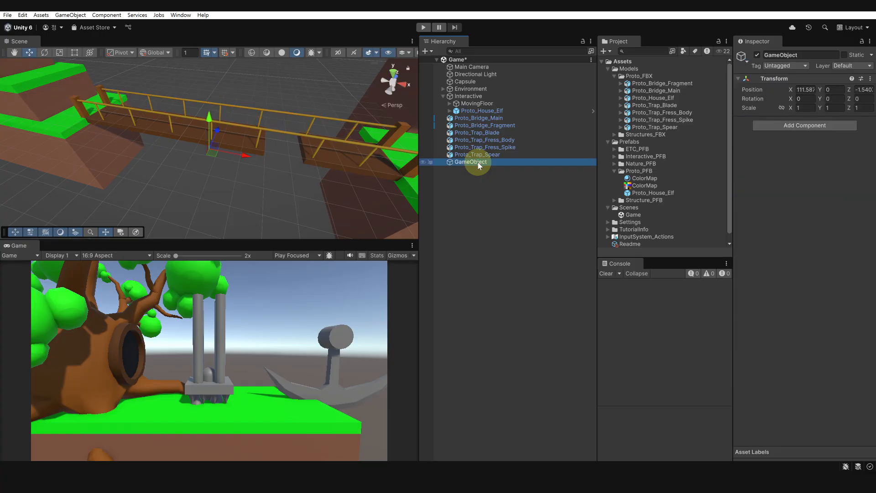
pyautogui.click(475, 179)
pyautogui.moveTo(474, 163); pyautogui.dragTo(479, 117)
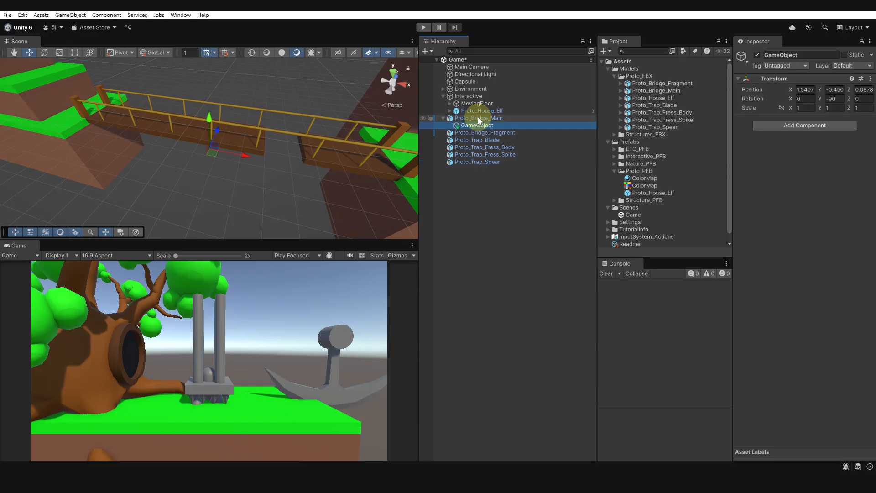
pyautogui.click(867, 79)
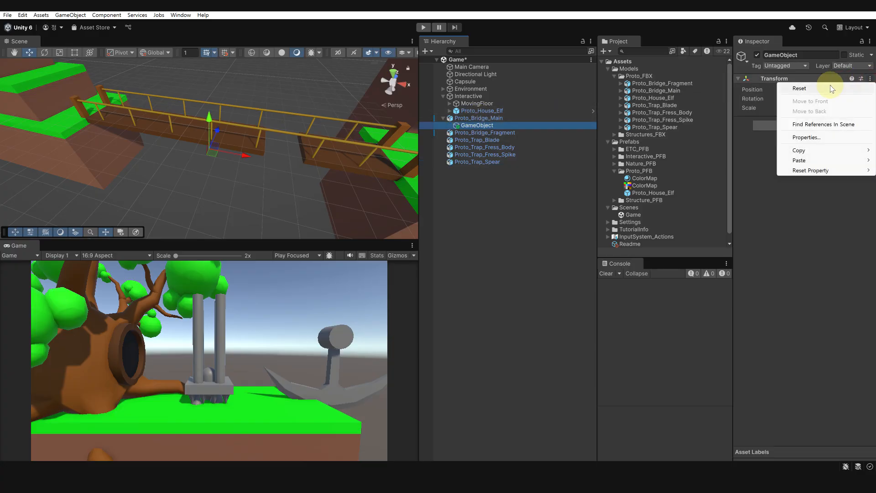
pyautogui.click(799, 88)
pyautogui.click(501, 186)
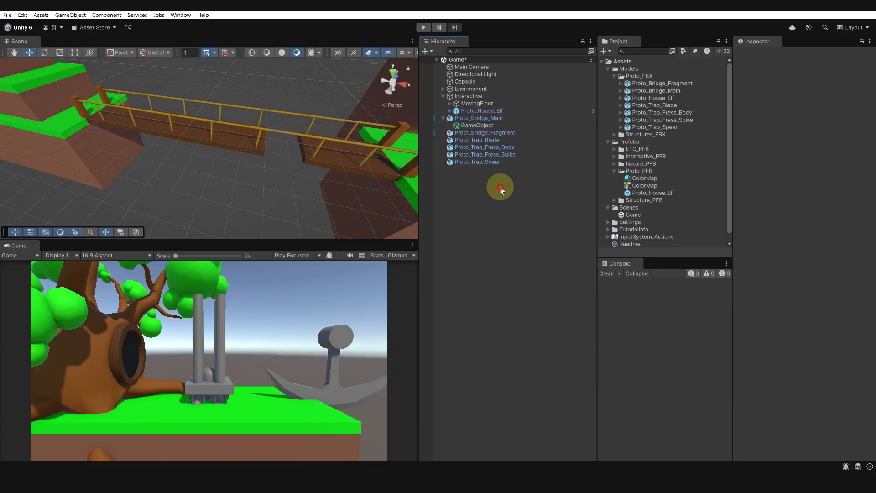
# Move the empty GameObject out of Proto_Bridge_Main to the root of the hierarchy, keeping the bridge's position and rotation.
pyautogui.click(484, 119)
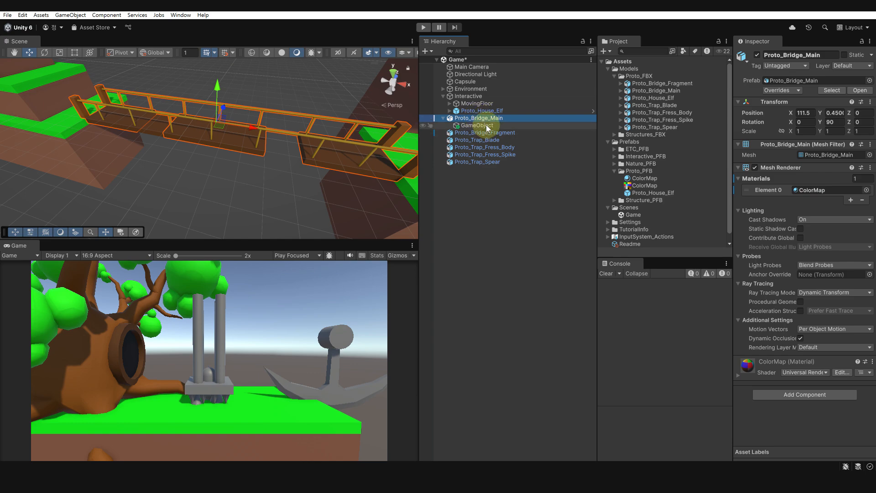
pyautogui.click(477, 125)
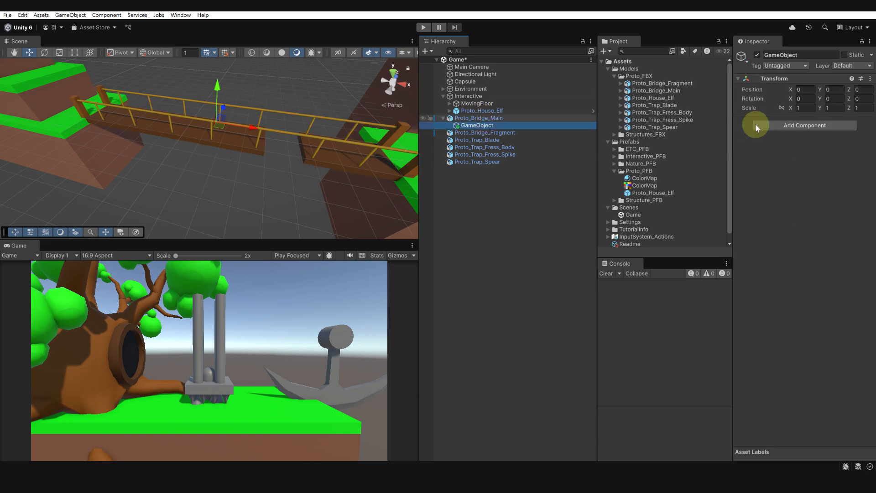
pyautogui.click(489, 118)
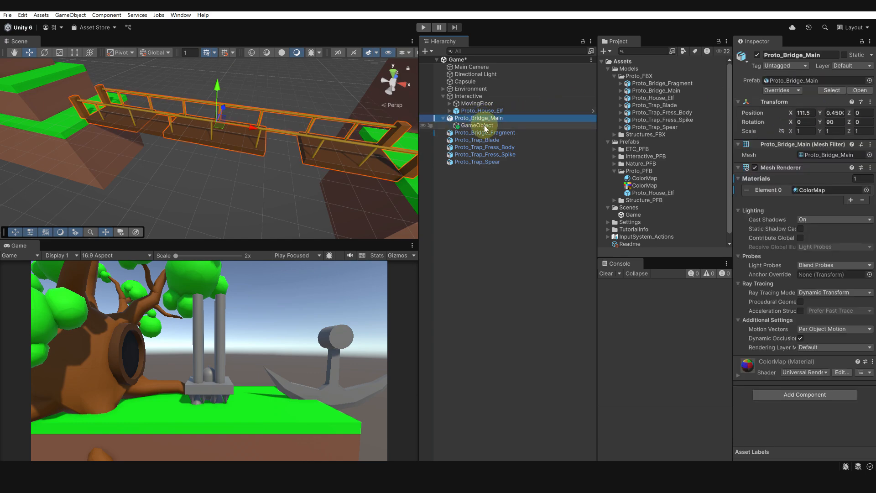
pyautogui.click(486, 126)
pyautogui.click(479, 117)
pyautogui.moveTo(478, 125); pyautogui.dragTo(478, 197)
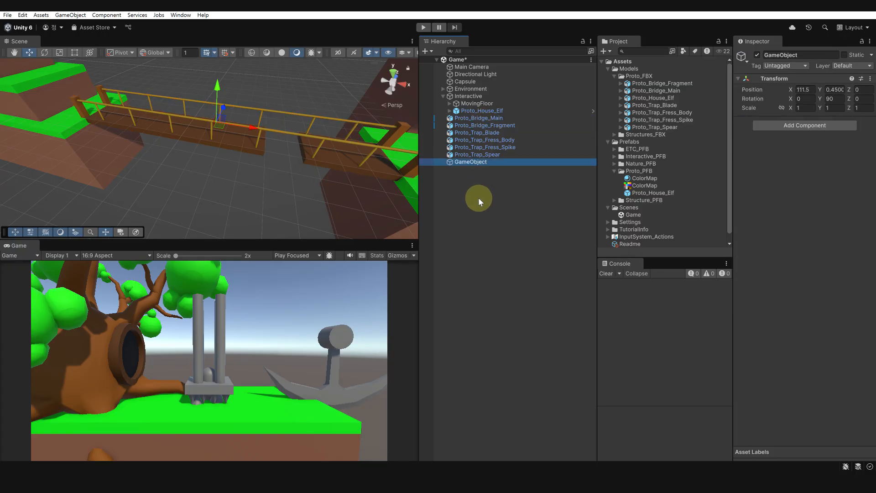
# Make Proto_Bridge_Main a child of the empty GameObject.
pyautogui.click(463, 118)
pyautogui.click(462, 162)
pyautogui.click(461, 119)
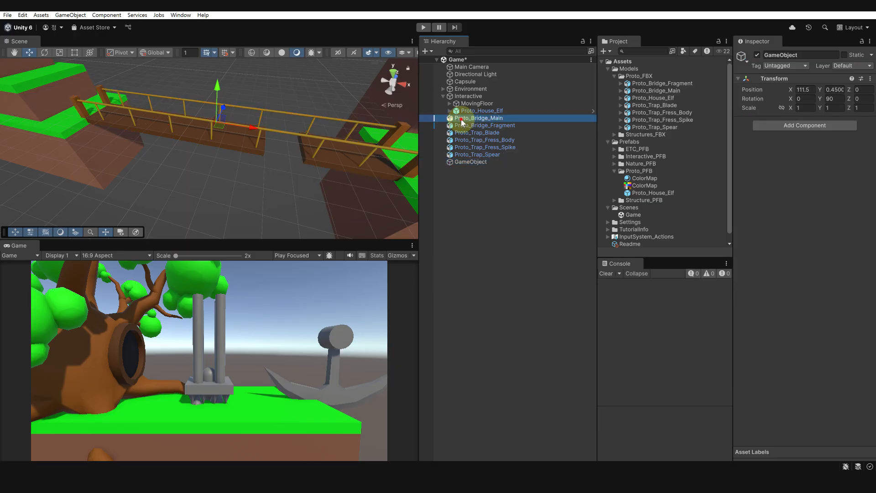
pyautogui.moveTo(461, 162)
pyautogui.mouseDown()
pyautogui.moveTo(467, 116)
pyautogui.moveTo(464, 162)
pyautogui.mouseUp()
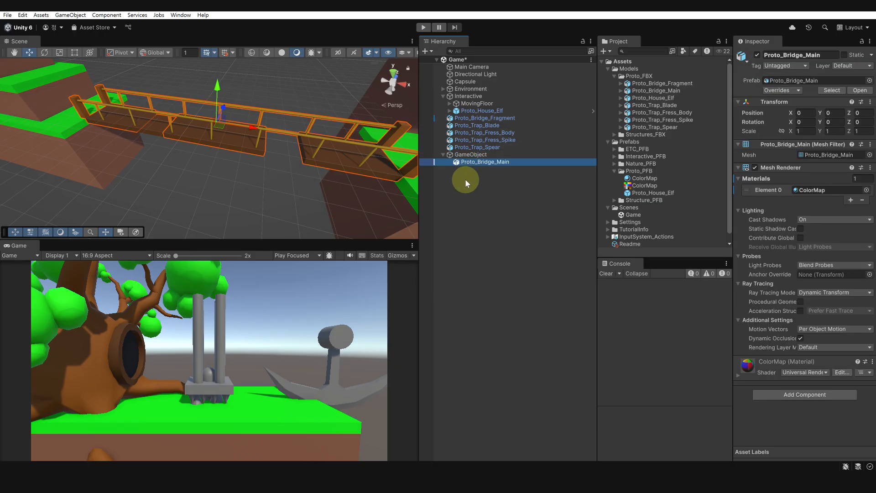
# Compare the transform values of the parent GameObject with those of its child Proto_Bridge_Main.
pyautogui.click(464, 179)
pyautogui.click(469, 155)
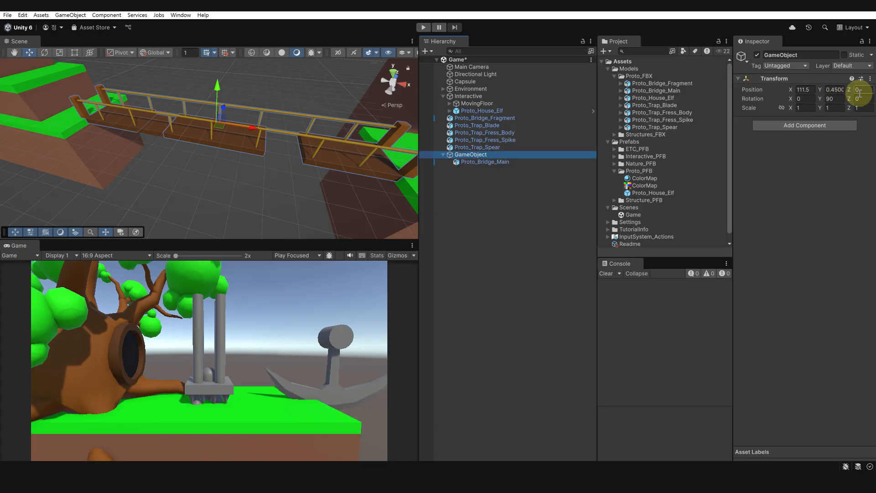
pyautogui.click(473, 162)
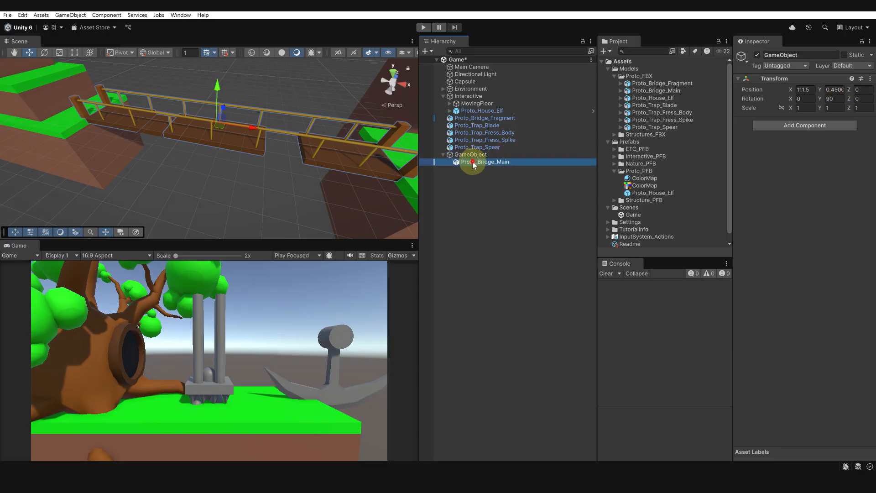
pyautogui.click(473, 155)
pyautogui.click(474, 163)
pyautogui.click(473, 154)
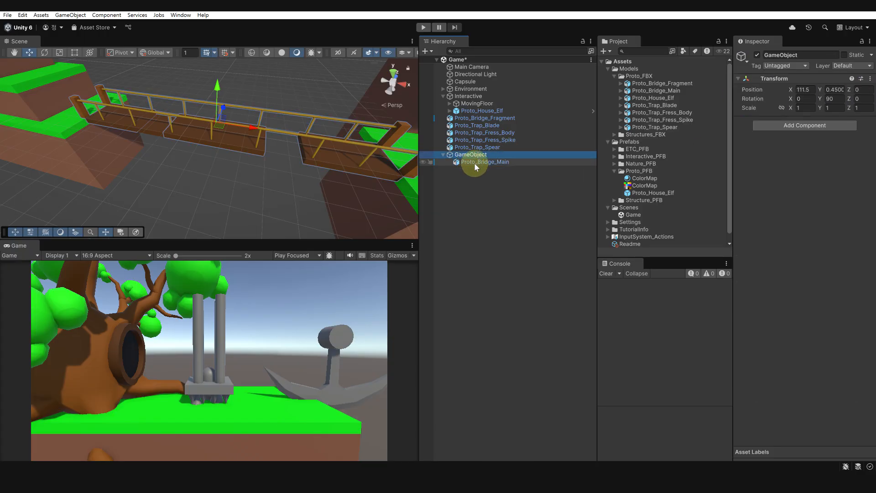
pyautogui.click(474, 163)
pyautogui.click(472, 155)
pyautogui.click(473, 162)
pyautogui.click(473, 155)
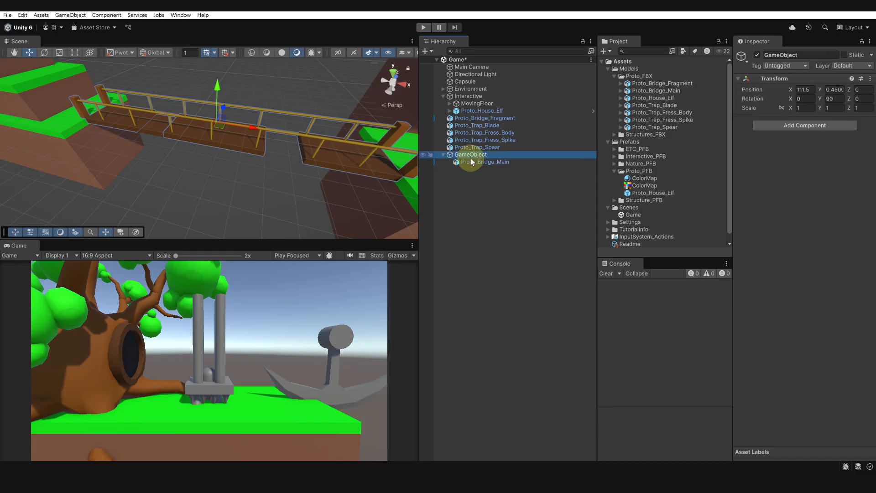
# Rename the bridge's parent GameObject as Proto_Bridge.
pyautogui.press('F2')
pyautogui.write('P')
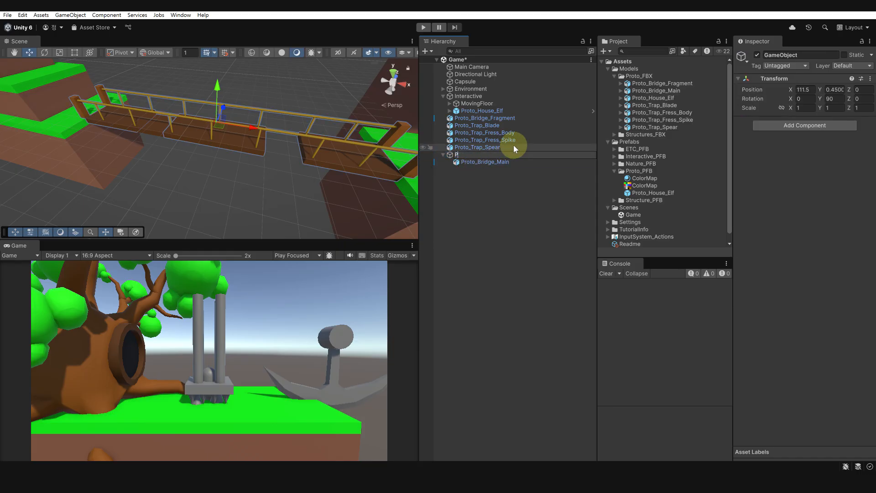
pyautogui.write('roto_Bridge')
pyautogui.press('Return')
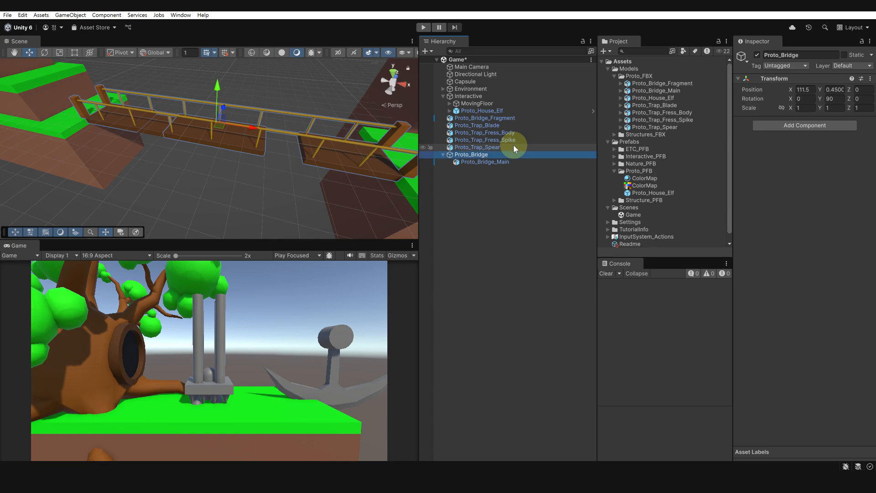
pyautogui.click(493, 182)
# Create an empty child object named Collider_01 under Proto_Bridge and duplicate it twice.
pyautogui.click(480, 163)
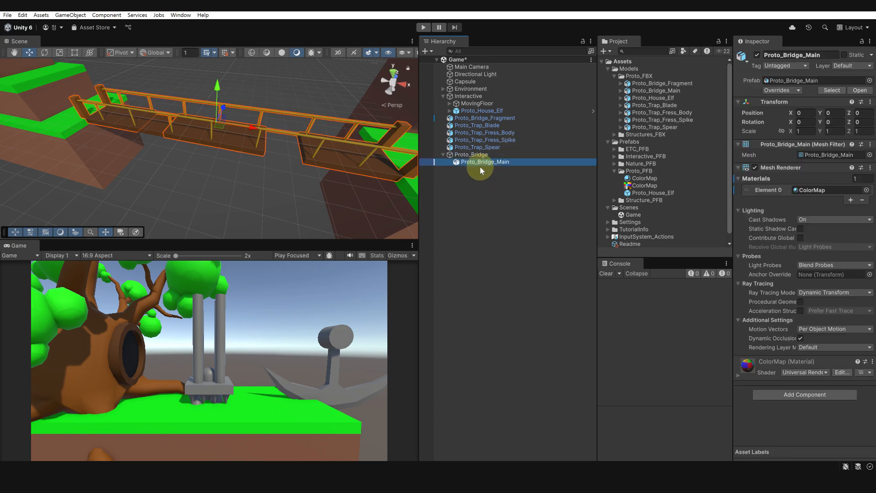
pyautogui.click(482, 155)
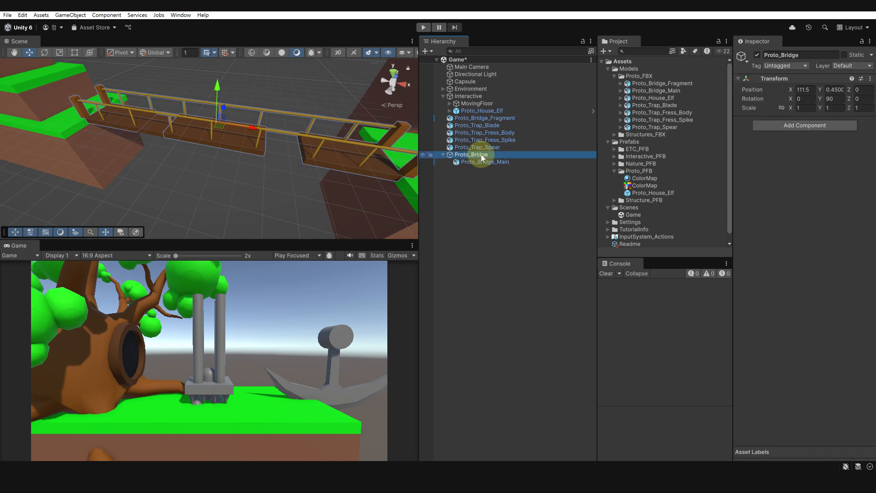
pyautogui.hotkey('alt', 'shift', 'n')
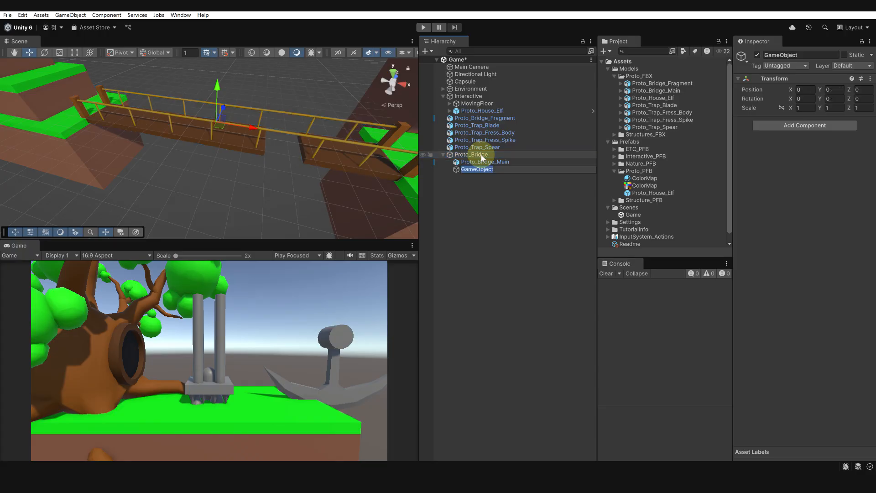
pyautogui.write('Collider_01')
pyautogui.press('Return')
pyautogui.hotkey('ctrl', 'd')
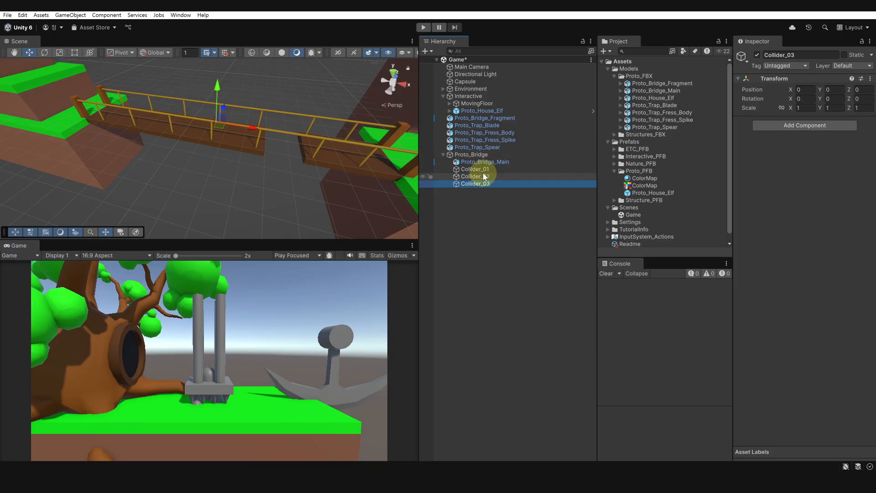
# Add a Box Collider to Collider_01, Collider_02 and Collider_03 together.
pyautogui.click(487, 184)
pyautogui.keyDown('shift'); pyautogui.click(477, 169); pyautogui.keyUp('shift')
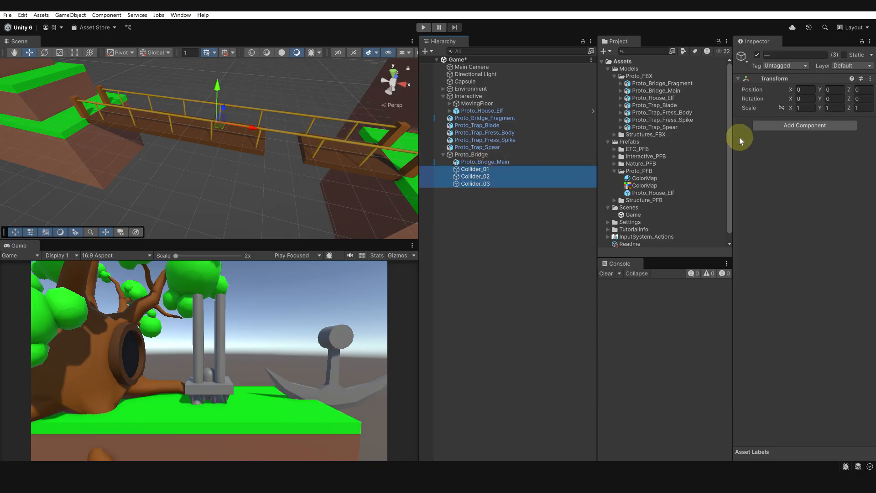
pyautogui.click(771, 125)
pyautogui.click(776, 157)
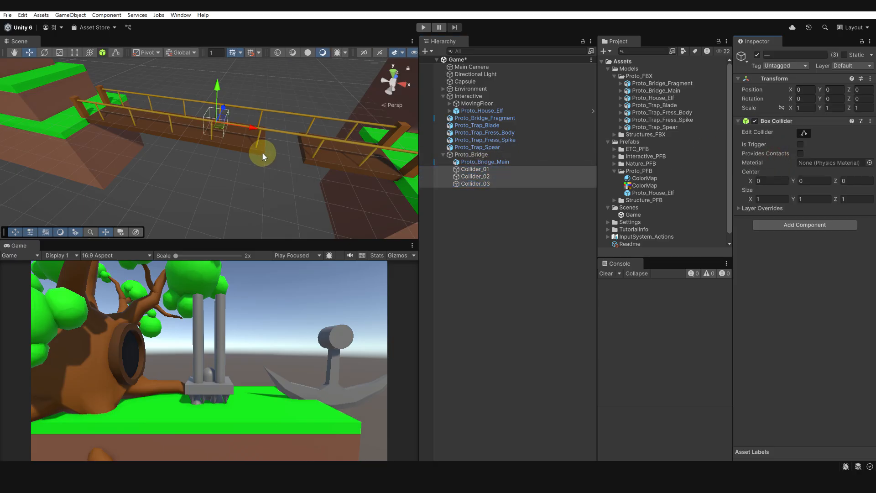
pyautogui.moveTo(230, 145)
pyautogui.keyDown('alt'); pyautogui.mouseDown()
pyautogui.moveTo(220, 147)
pyautogui.moveTo(235, 149)
pyautogui.moveTo(231, 139)
pyautogui.mouseUp(); pyautogui.keyUp('alt')
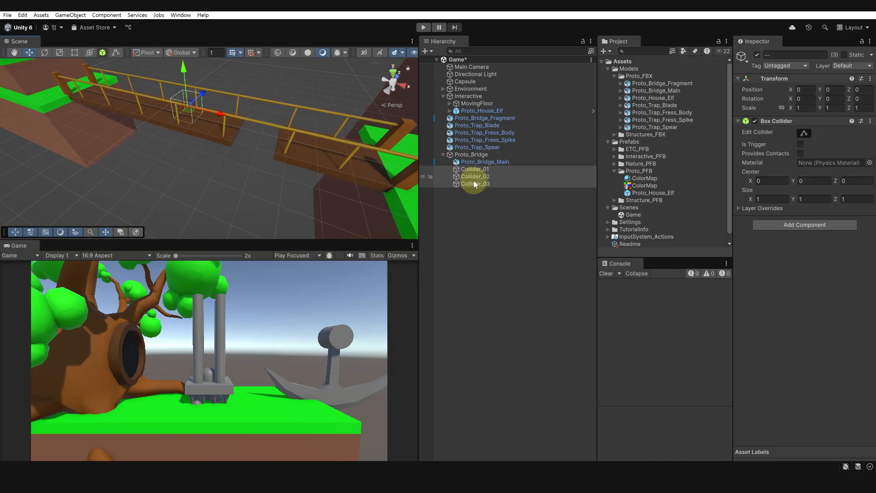
pyautogui.click(482, 201)
# Select Collider_01 and show the whole bridge in the orthographic Back view of a widened Scene area.
pyautogui.click(475, 169)
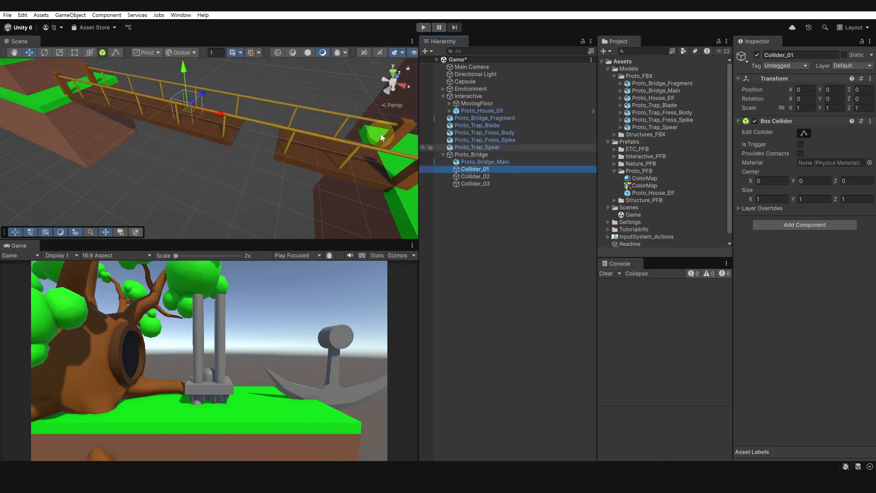
pyautogui.keyDown('alt'); pyautogui.moveTo(358, 119); pyautogui.dragTo(395, 100); pyautogui.keyUp('alt')
pyautogui.click(384, 80)
pyautogui.click(400, 82)
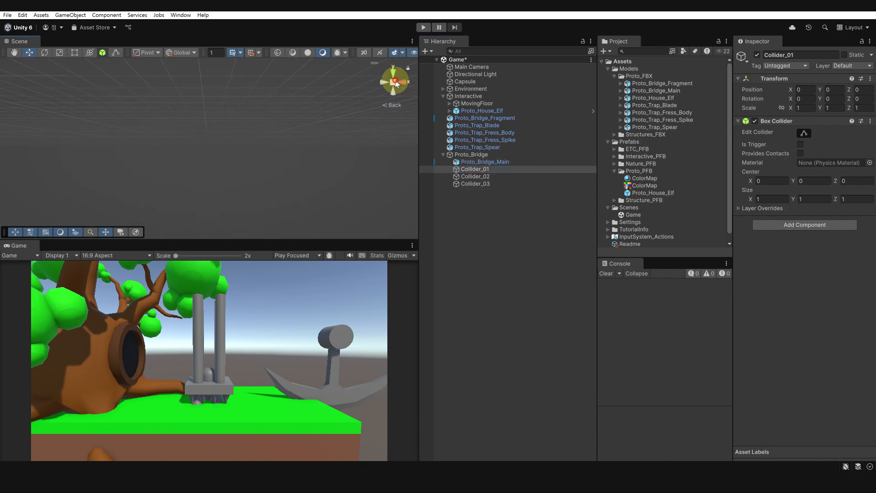
pyautogui.click(393, 83)
pyautogui.moveTo(286, 119); pyautogui.dragTo(257, 227, button='middle')
pyautogui.scroll(3, 231, 117)
pyautogui.moveTo(228, 165); pyautogui.dragTo(229, 152, button='middle')
pyautogui.moveTo(419, 183); pyautogui.dragTo(460, 182)
pyautogui.click(521, 172)
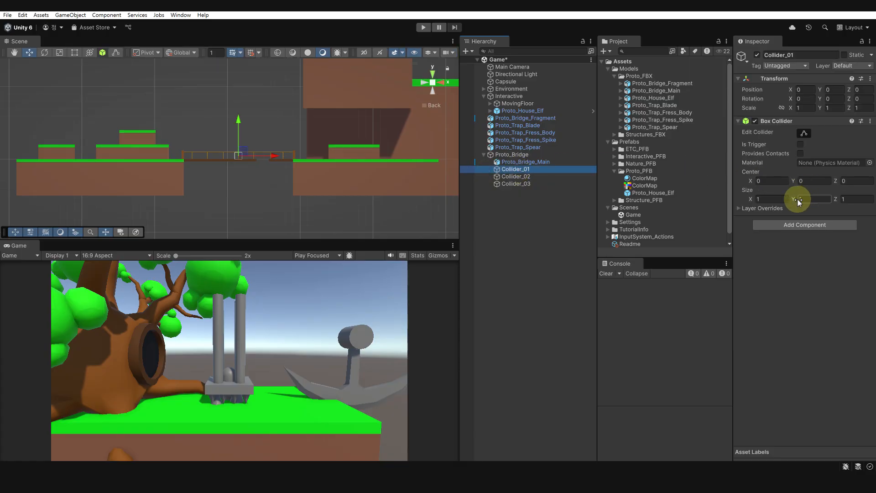
# Set the Box Collider of Collider_01 to Y size 0.3 and Y center -0.6.
pyautogui.moveTo(796, 200)
pyautogui.mouseDown()
pyautogui.moveTo(788, 198)
pyautogui.moveTo(797, 200)
pyautogui.mouseUp()
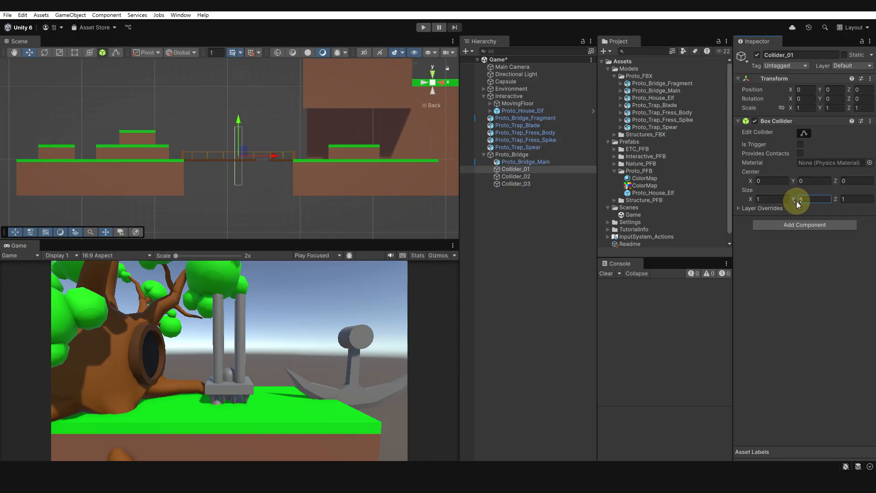
pyautogui.write('1')
pyautogui.press('BackSpace')
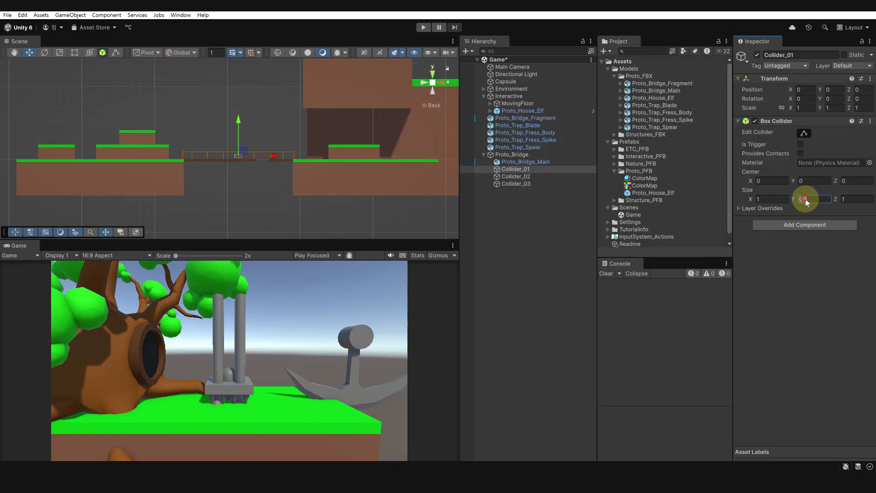
pyautogui.press('BackSpace')
pyautogui.write('3')
pyautogui.click(812, 181)
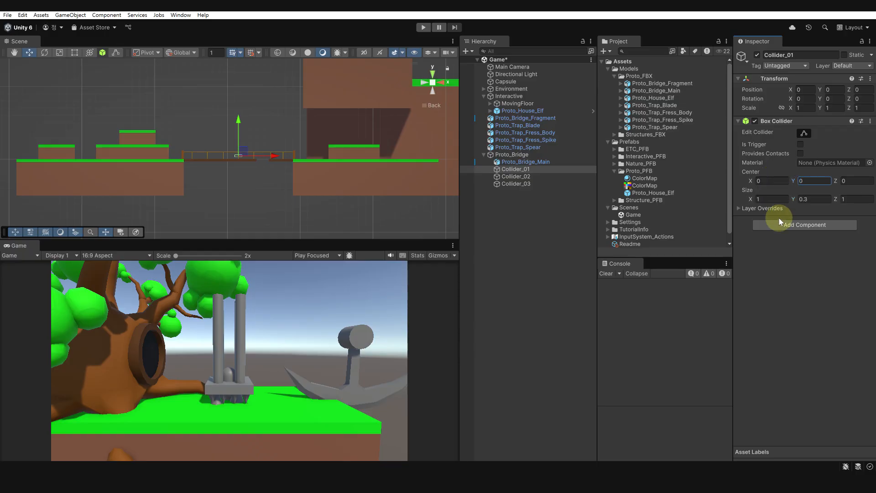
pyautogui.click(811, 183)
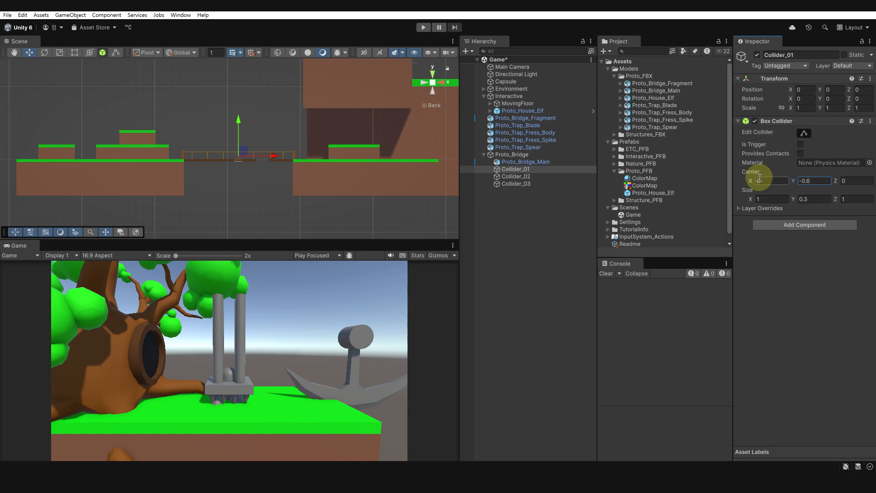
# Set the X size of Collider_01's Box Collider to 2 to match the bridge deck's width.
pyautogui.click(252, 194)
pyautogui.scroll(-1, 248, 163)
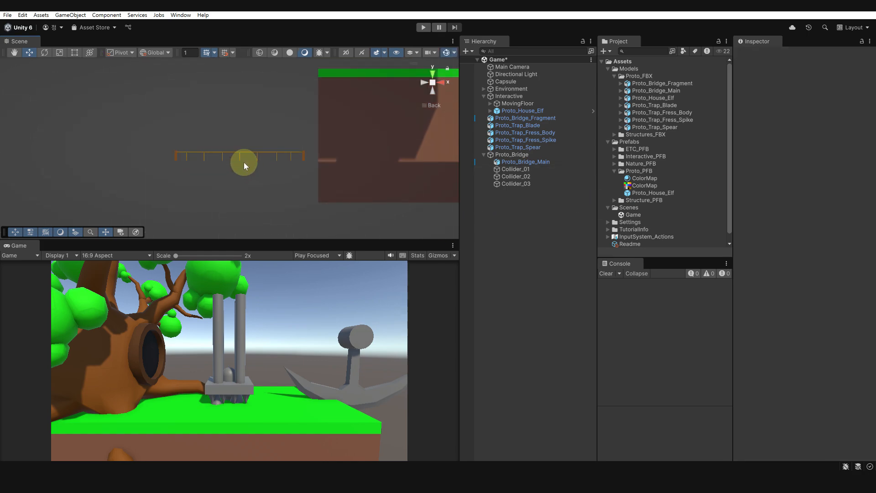
pyautogui.click(246, 160)
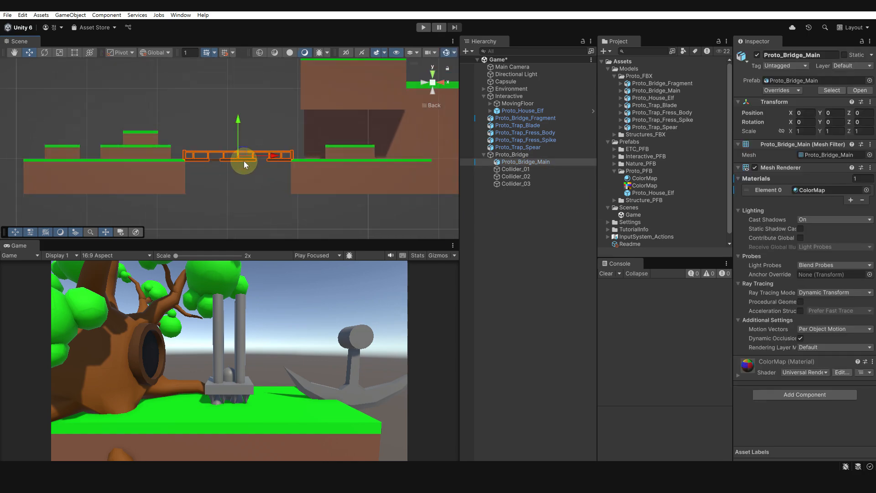
pyautogui.click(515, 162)
pyautogui.keyDown('alt'); pyautogui.moveTo(424, 86); pyautogui.dragTo(253, 162); pyautogui.keyUp('alt')
pyautogui.click(515, 169)
pyautogui.press('f')
pyautogui.keyDown('alt'); pyautogui.moveTo(309, 187); pyautogui.dragTo(231, 179); pyautogui.keyUp('alt')
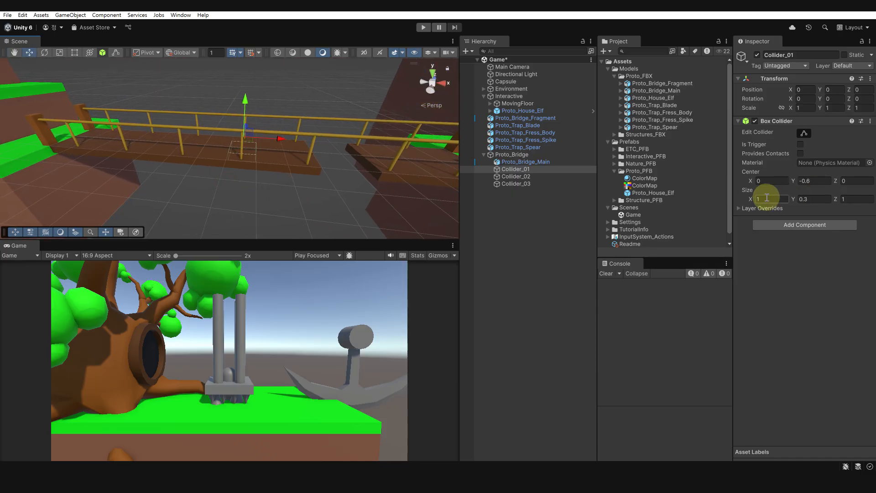
pyautogui.moveTo(752, 199); pyautogui.dragTo(764, 209)
pyautogui.keyDown('alt'); pyautogui.moveTo(335, 164); pyautogui.dragTo(191, 215); pyautogui.keyUp('alt')
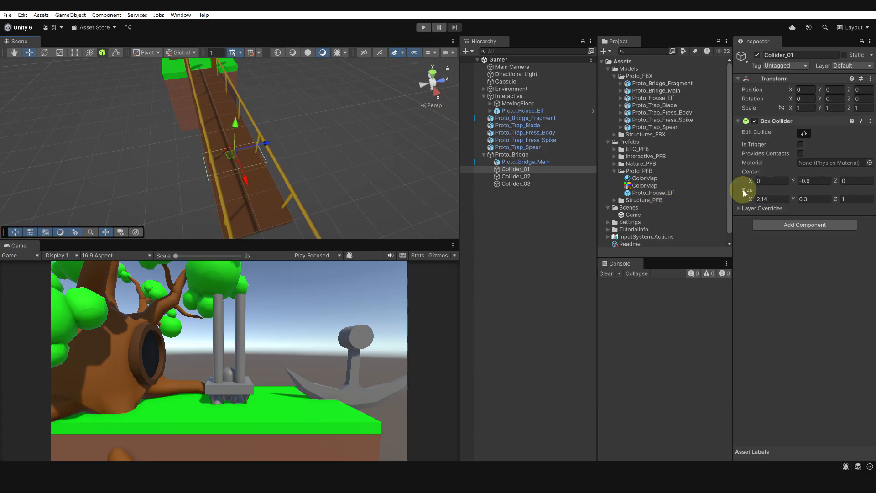
pyautogui.moveTo(776, 199); pyautogui.dragTo(714, 203)
pyautogui.write('2')
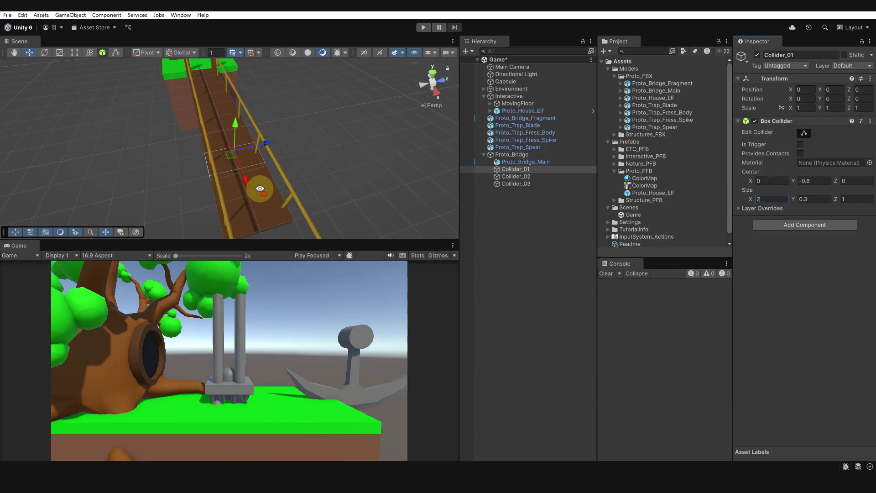
# Deactivate the Proto_Bridge_Fragment object in the scene.
pyautogui.keyDown('alt'); pyautogui.moveTo(261, 188); pyautogui.dragTo(420, 165); pyautogui.keyUp('alt')
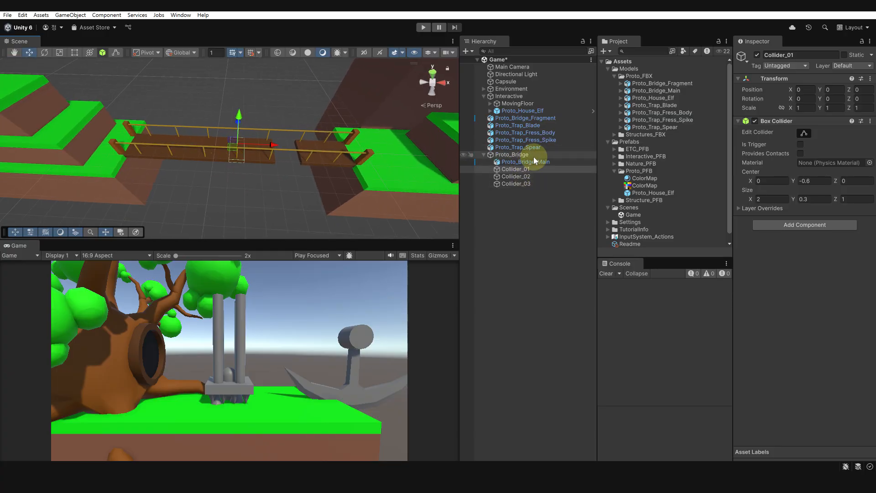
pyautogui.click(536, 119)
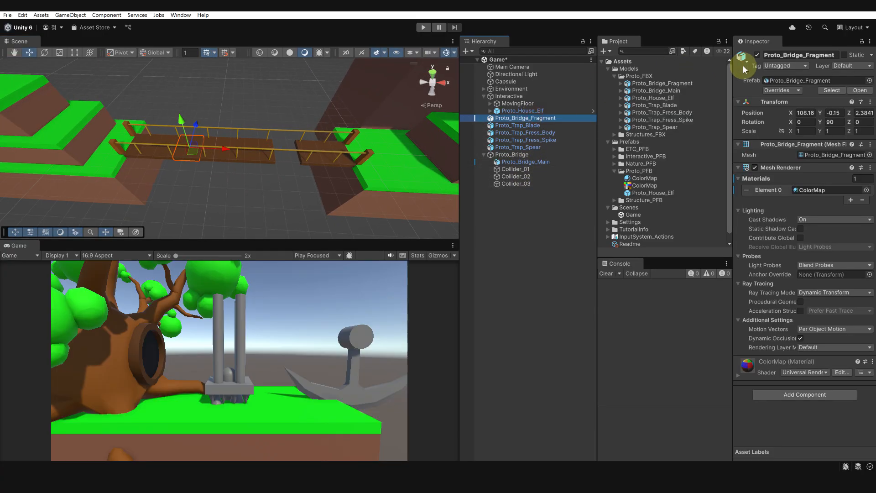
pyautogui.click(758, 55)
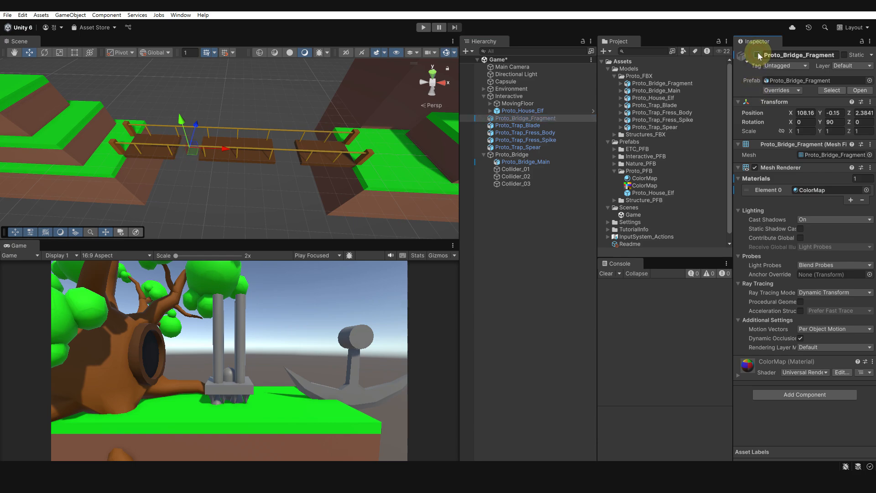
# Set the Z size of Collider_01's Box Collider to 5 to cover the bridge's middle deck section.
pyautogui.keyDown('alt'); pyautogui.moveTo(185, 201); pyautogui.dragTo(139, 148, button='right'); pyautogui.keyUp('alt')
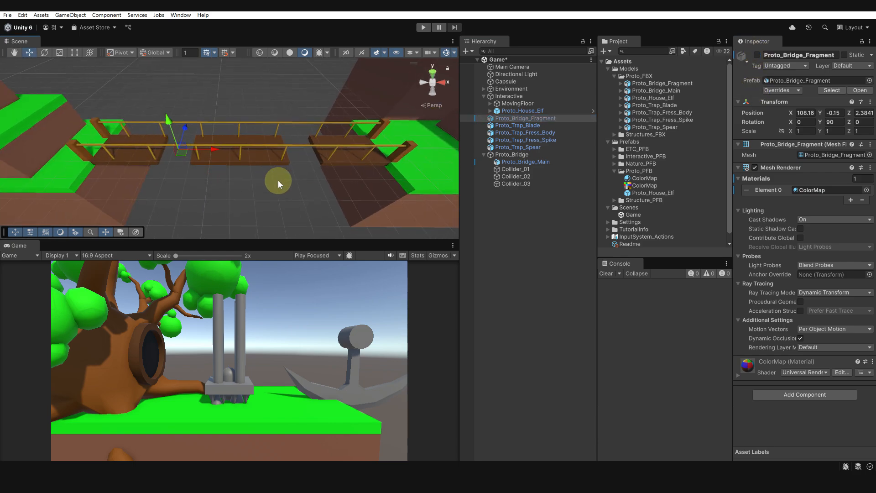
pyautogui.click(514, 169)
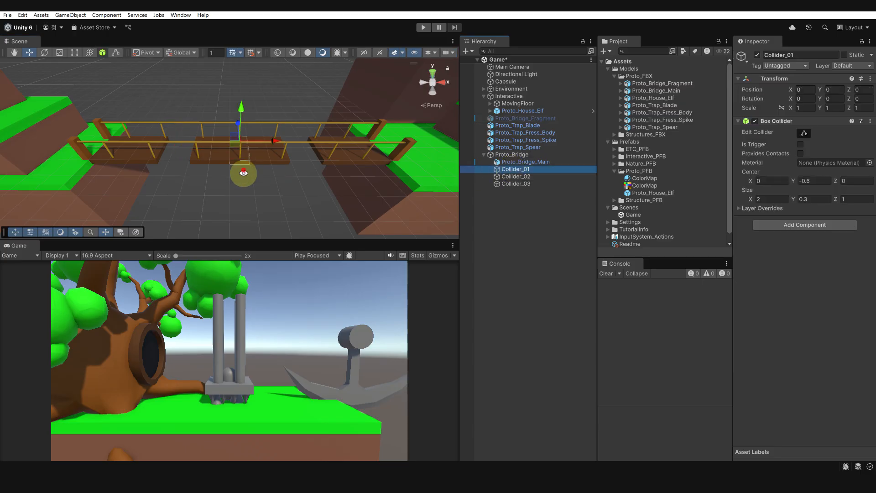
pyautogui.keyDown('alt'); pyautogui.moveTo(244, 173); pyautogui.dragTo(387, 170); pyautogui.keyUp('alt')
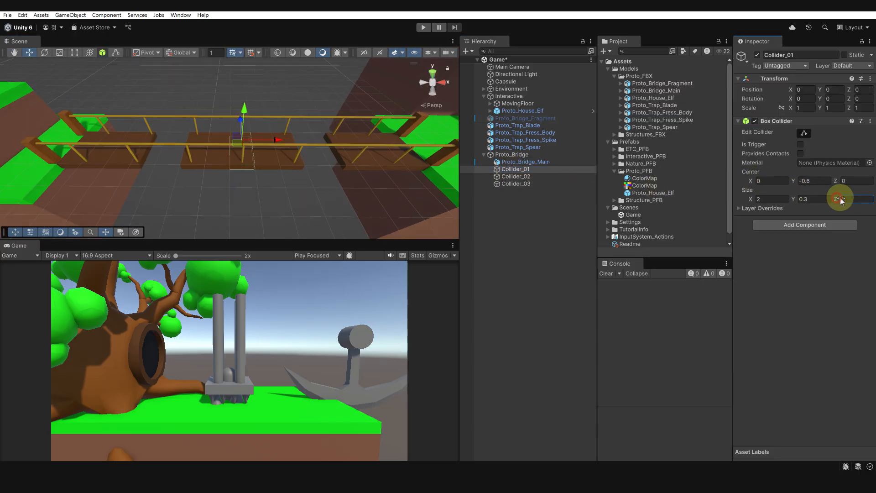
pyautogui.moveTo(842, 200); pyautogui.dragTo(12, 209)
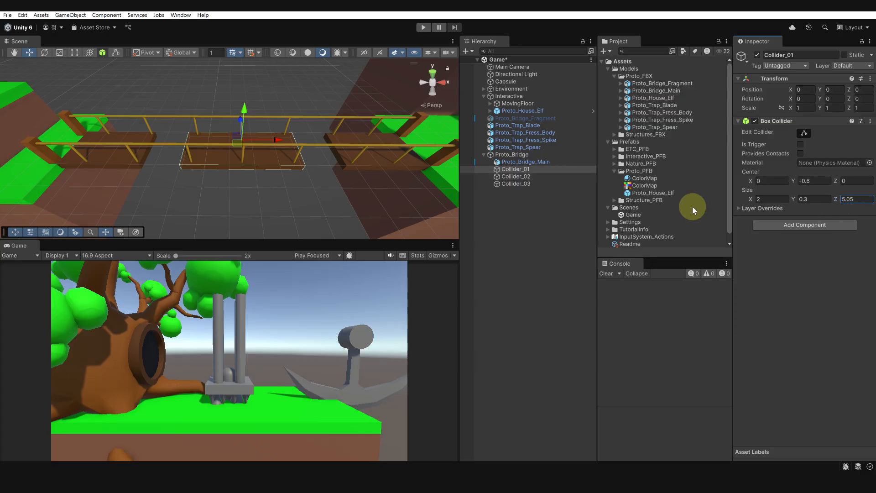
pyautogui.keyDown('alt'); pyautogui.moveTo(236, 147); pyautogui.dragTo(256, 89); pyautogui.keyUp('alt')
pyautogui.moveTo(288, 143); pyautogui.dragTo(239, 119, button='middle')
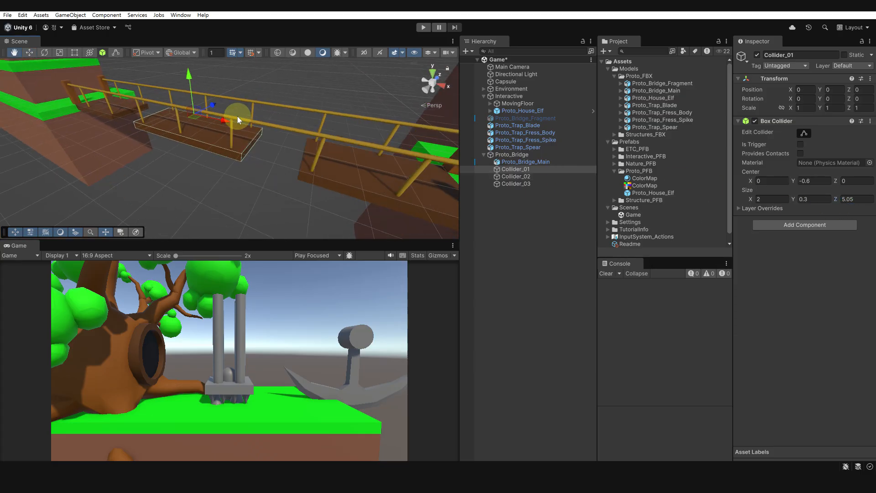
pyautogui.keyDown('alt'); pyautogui.moveTo(263, 175); pyautogui.dragTo(429, 160, button='right'); pyautogui.keyUp('alt')
pyautogui.moveTo(246, 155)
pyautogui.keyDown('alt'); pyautogui.mouseDown()
pyautogui.moveTo(199, 153)
pyautogui.moveTo(248, 143)
pyautogui.mouseUp(); pyautogui.keyUp('alt')
pyautogui.keyDown('alt'); pyautogui.moveTo(286, 161); pyautogui.dragTo(378, 156, button='right'); pyautogui.keyUp('alt')
pyautogui.click(847, 199)
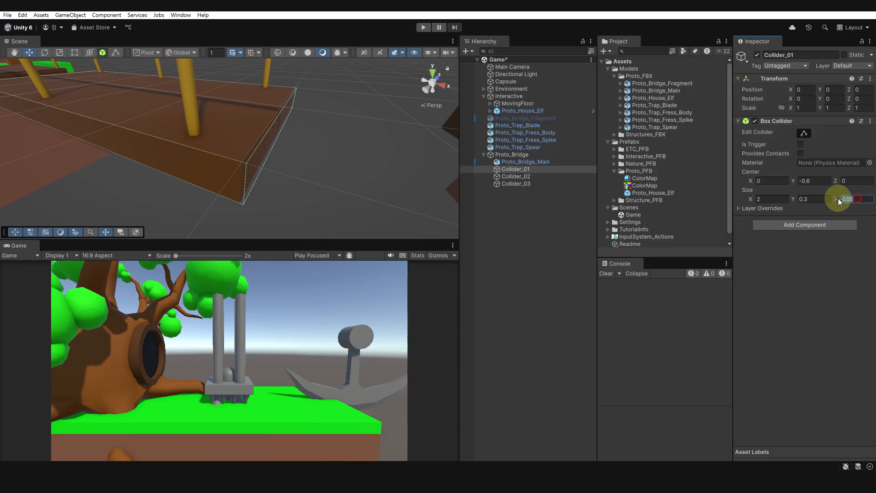
pyautogui.write('5')
pyautogui.press('Return')
# Duplicate Collider_01 under Proto_Bridge.
pyautogui.keyDown('alt'); pyautogui.moveTo(215, 147); pyautogui.dragTo(288, 139); pyautogui.keyUp('alt')
pyautogui.click(521, 170)
pyautogui.hotkey('ctrl', 'd')
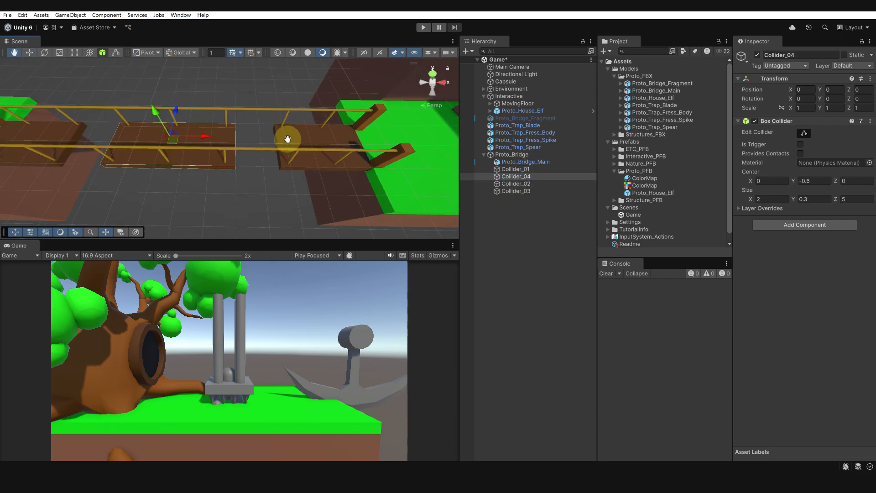
# Fit Collider_04's Box Collider to the deck section near the stepped green platform, with Z center -5.97 and Z size 3.
pyautogui.moveTo(195, 139); pyautogui.dragTo(328, 138, button='middle')
pyautogui.keyDown('alt'); pyautogui.moveTo(327, 138); pyautogui.dragTo(307, 144, button='right'); pyautogui.keyUp('alt')
pyautogui.moveTo(307, 144); pyautogui.dragTo(324, 139, button='middle')
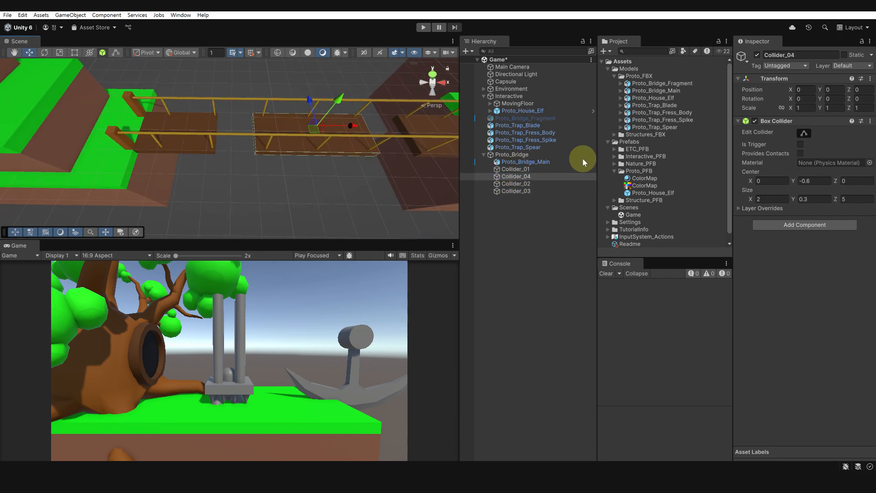
pyautogui.click(752, 181)
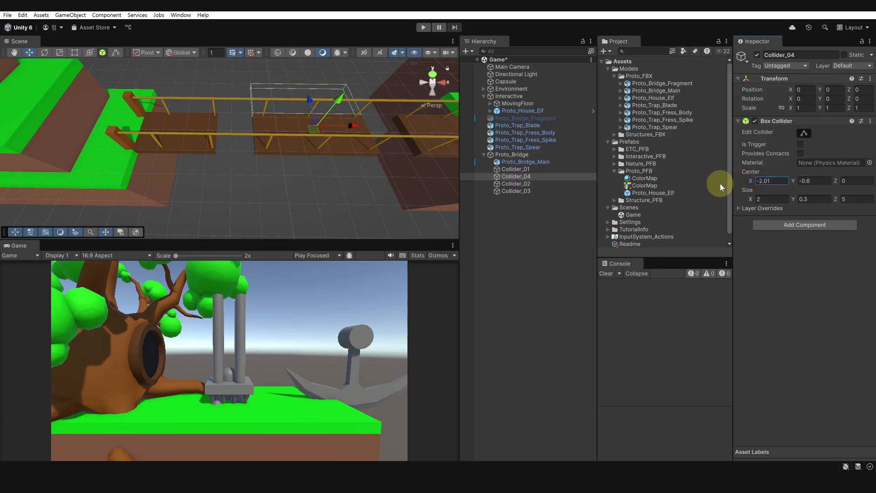
pyautogui.moveTo(838, 184); pyautogui.dragTo(743, 191)
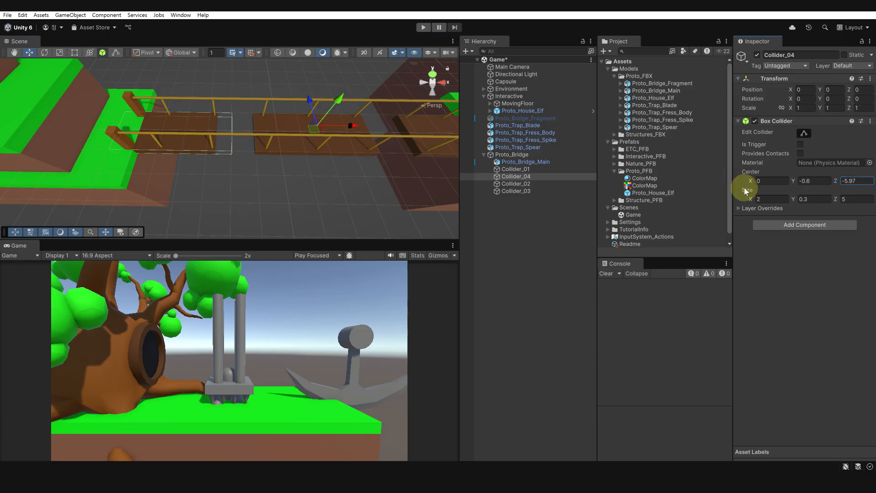
pyautogui.write('3')
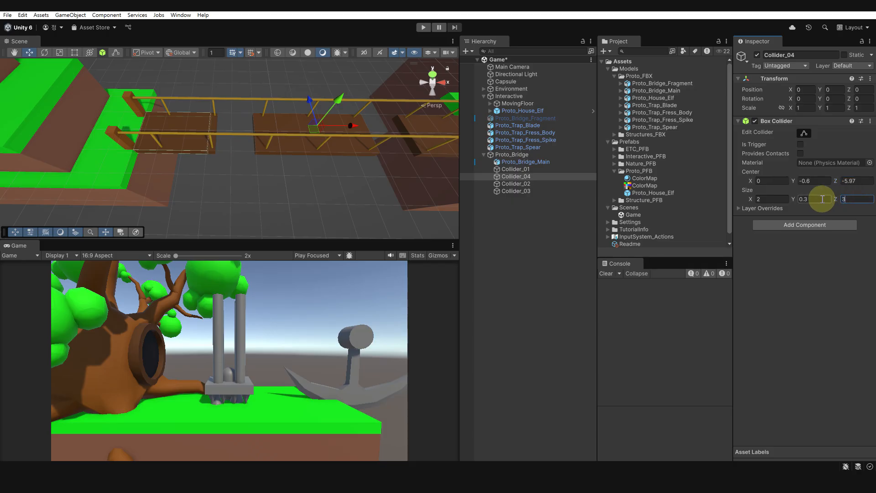
# Fit Collider_04's Box Collider to the deck section near the stepped green platform with Z size 3.3 and Z center -5.83.
pyautogui.press('Return')
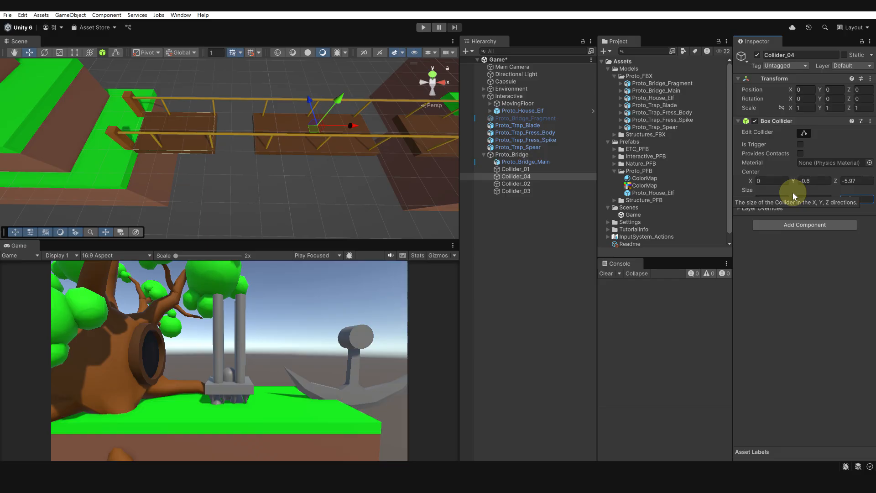
pyautogui.scroll(5, 326, 164)
pyautogui.moveTo(277, 163); pyautogui.dragTo(324, 171, button='middle')
pyautogui.moveTo(324, 171)
pyautogui.keyDown('alt'); pyautogui.mouseDown()
pyautogui.moveTo(340, 160)
pyautogui.moveTo(319, 163)
pyautogui.mouseUp(); pyautogui.keyUp('alt')
pyautogui.click(853, 198)
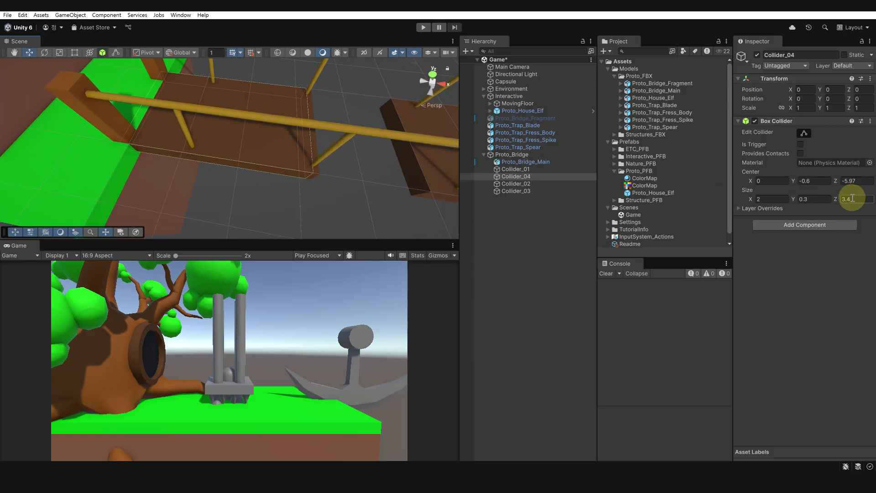
pyautogui.write('3.3')
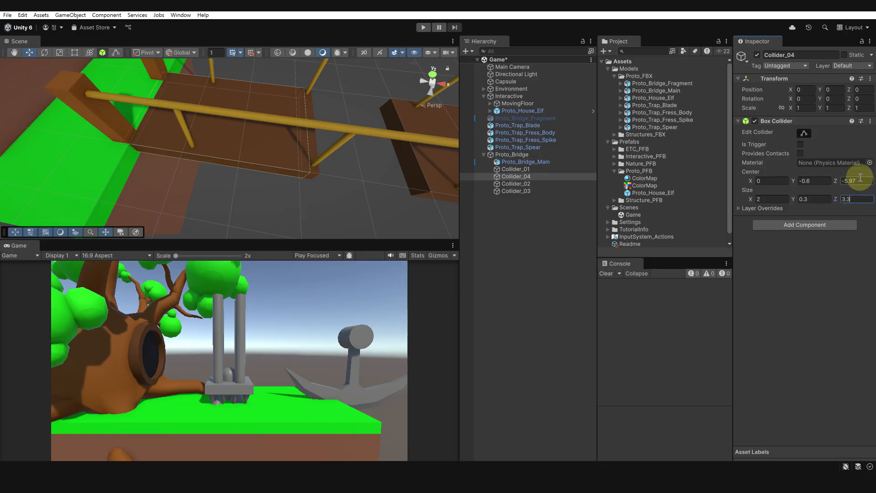
pyautogui.moveTo(837, 181); pyautogui.dragTo(842, 182)
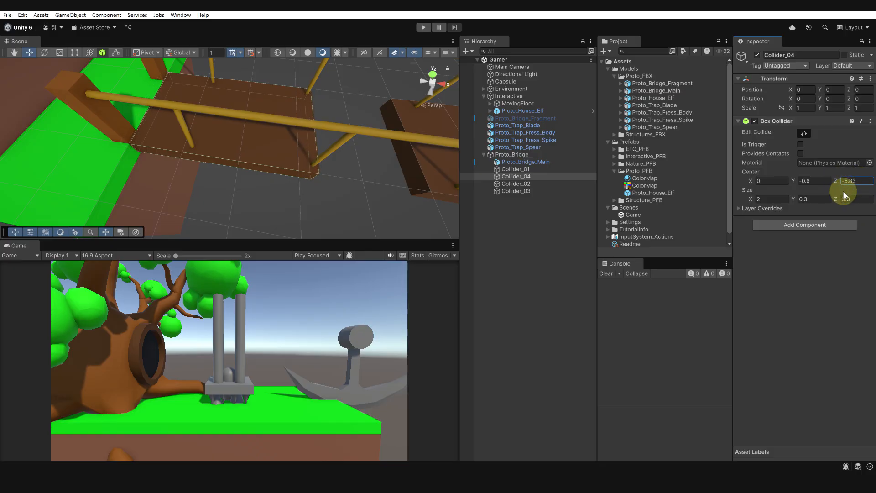
# Set the Z size of Collider_04's Box Collider to 3.35.
pyautogui.moveTo(401, 196); pyautogui.dragTo(348, 170, button='right')
pyautogui.keyDown('alt'); pyautogui.moveTo(348, 169); pyautogui.dragTo(325, 170); pyautogui.keyUp('alt')
pyautogui.keyDown('alt'); pyautogui.moveTo(325, 170); pyautogui.dragTo(388, 171, button='right'); pyautogui.keyUp('alt')
pyautogui.keyDown('alt'); pyautogui.moveTo(249, 163); pyautogui.dragTo(176, 130); pyautogui.keyUp('alt')
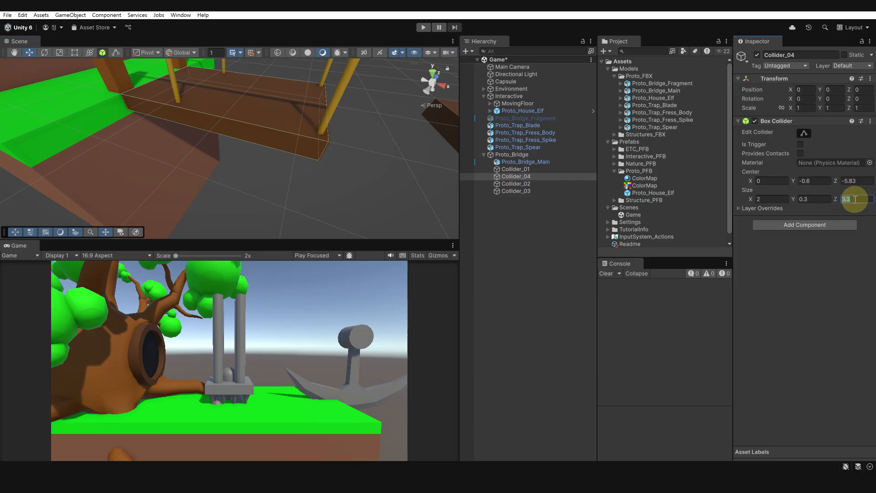
pyautogui.keyDown('alt'); pyautogui.moveTo(170, 110); pyautogui.dragTo(238, 99); pyautogui.keyUp('alt')
pyautogui.keyDown('alt'); pyautogui.moveTo(238, 99); pyautogui.dragTo(303, 134, button='right'); pyautogui.keyUp('alt')
pyautogui.scroll(-3, 292, 134)
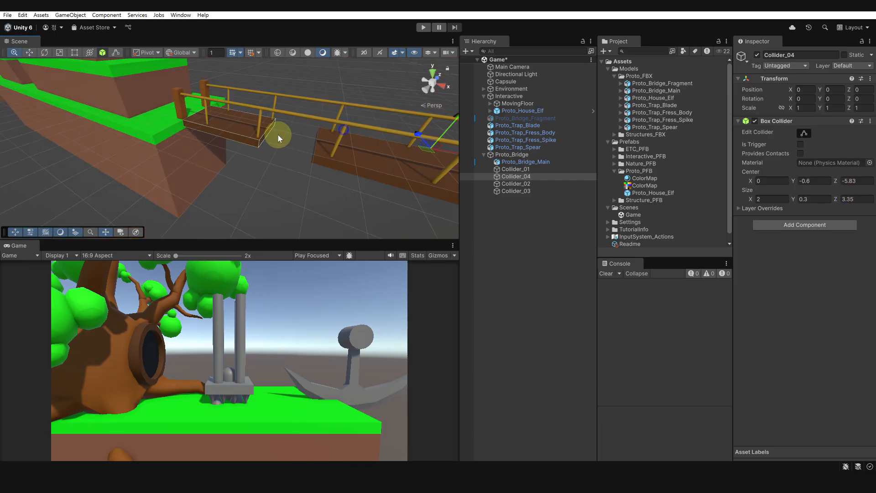
# Duplicate Collider_04 under Proto_Bridge and select the copy.
pyautogui.moveTo(278, 135); pyautogui.dragTo(263, 148, button='middle')
pyautogui.keyDown('alt'); pyautogui.moveTo(262, 159); pyautogui.dragTo(346, 178); pyautogui.keyUp('alt')
pyautogui.click(516, 176)
pyautogui.hotkey('ctrl', 'd')
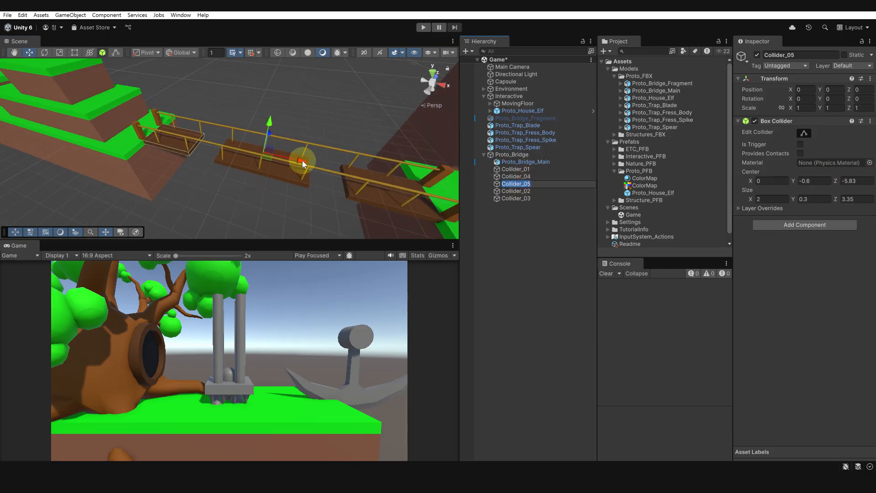
pyautogui.click(532, 169)
pyautogui.click(526, 185)
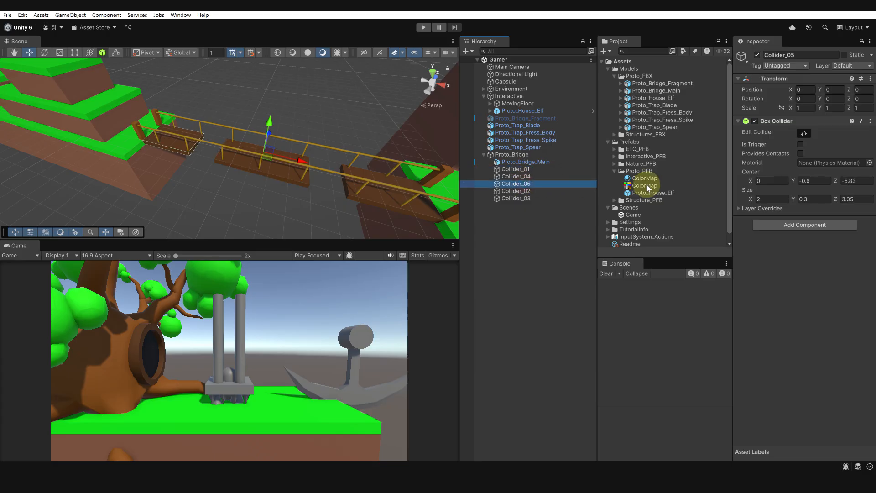
# Set the Z center of Collider_05's Box Collider to 5.85 to fit the deck section at the opposite end of the bridge.
pyautogui.click(858, 181)
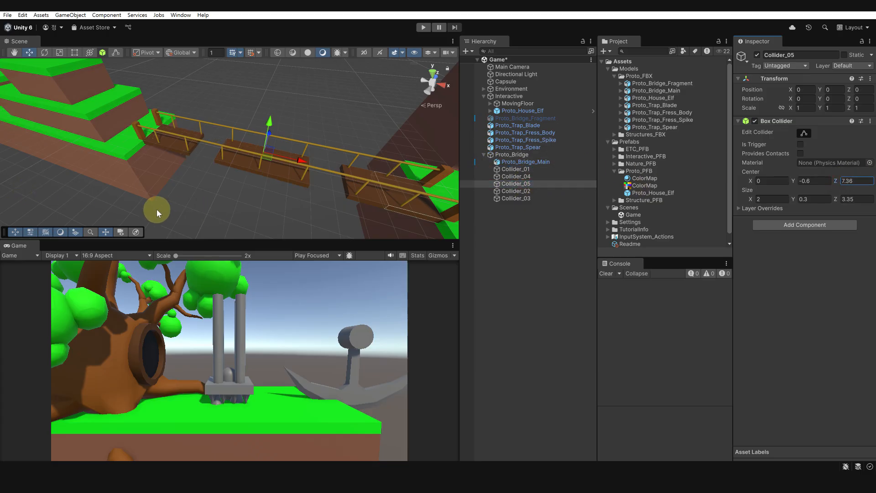
pyautogui.write('5.86')
pyautogui.keyDown('alt'); pyautogui.moveTo(243, 173); pyautogui.dragTo(255, 149); pyautogui.keyUp('alt')
pyautogui.keyDown('alt'); pyautogui.moveTo(256, 150); pyautogui.dragTo(269, 161, button='right'); pyautogui.keyUp('alt')
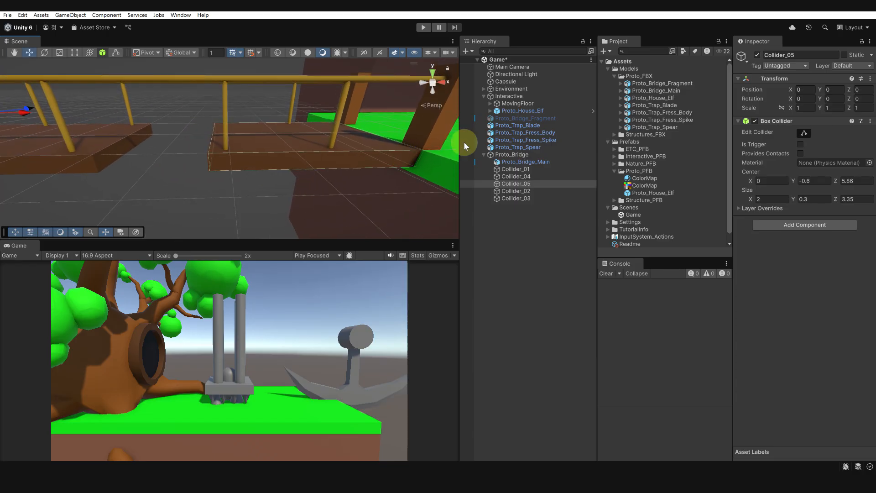
pyautogui.click(827, 181)
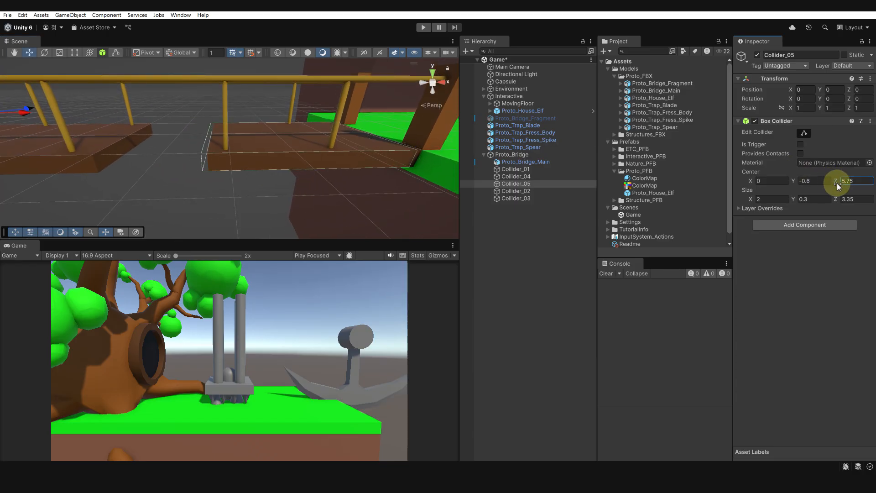
pyautogui.click(852, 182)
pyautogui.moveTo(856, 182); pyautogui.dragTo(786, 179)
pyautogui.write('6')
pyautogui.write('5.8')
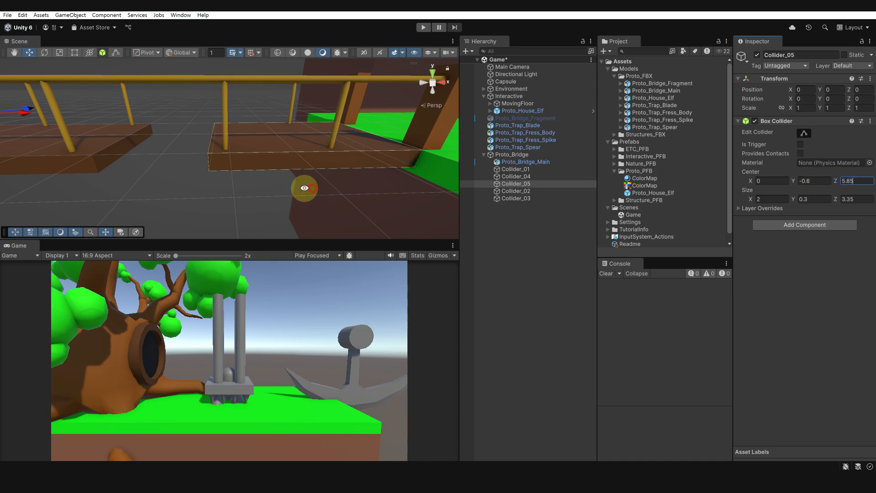
# Narrow Collider_02's Box Collider to an X size of 0.2.
pyautogui.scroll(-3, 283, 185)
pyautogui.keyDown('alt'); pyautogui.moveTo(264, 178); pyautogui.dragTo(211, 183); pyautogui.keyUp('alt')
pyautogui.keyDown('alt'); pyautogui.moveTo(211, 182); pyautogui.dragTo(266, 166, button='right'); pyautogui.keyUp('alt')
pyautogui.keyDown('alt'); pyautogui.moveTo(266, 166); pyautogui.dragTo(241, 178); pyautogui.keyUp('alt')
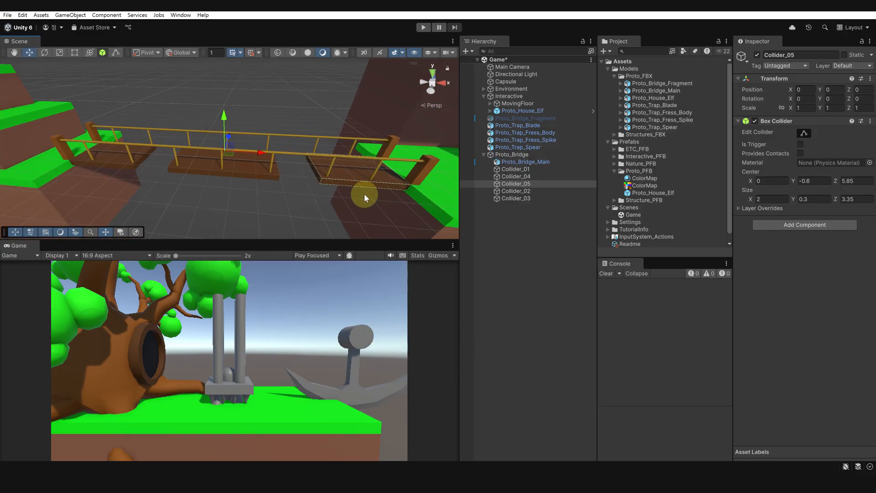
pyautogui.keyDown('alt'); pyautogui.moveTo(341, 185); pyautogui.dragTo(289, 167); pyautogui.keyUp('alt')
pyautogui.keyDown('alt'); pyautogui.moveTo(289, 167); pyautogui.dragTo(274, 177, button='right'); pyautogui.keyUp('alt')
pyautogui.click(500, 221)
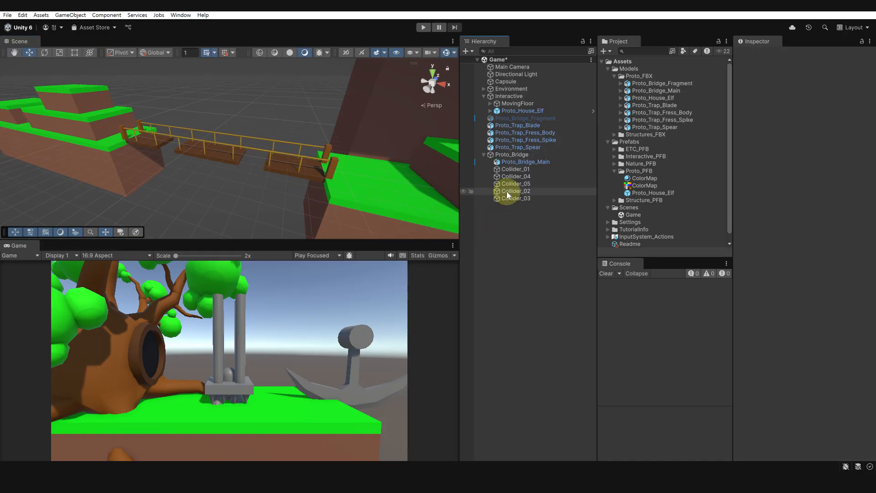
pyautogui.click(506, 191)
pyautogui.keyDown('alt'); pyautogui.moveTo(292, 147); pyautogui.dragTo(133, 169); pyautogui.keyUp('alt')
pyautogui.keyDown('alt'); pyautogui.moveTo(133, 170); pyautogui.dragTo(210, 172, button='right'); pyautogui.keyUp('alt')
pyautogui.keyDown('alt'); pyautogui.moveTo(209, 173); pyautogui.dragTo(292, 174); pyautogui.keyUp('alt')
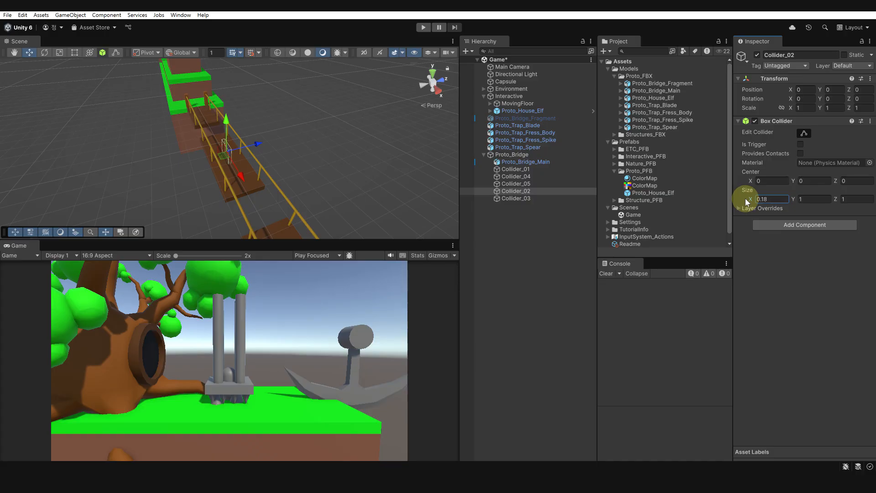
pyautogui.moveTo(747, 202); pyautogui.dragTo(760, 200)
pyautogui.click(774, 200)
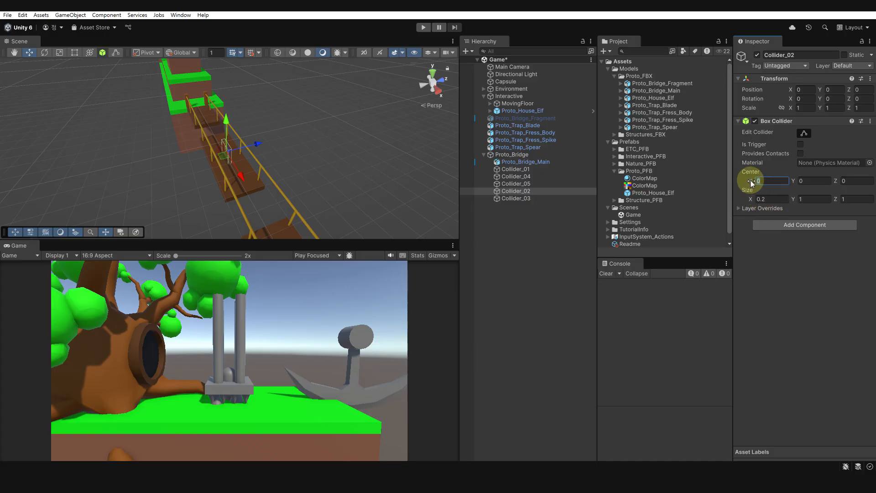
# Align Collider_02's Box Collider with one of the bridge's railings by setting its X center to 0.9.
pyautogui.moveTo(749, 182)
pyautogui.mouseDown()
pyautogui.moveTo(779, 190)
pyautogui.moveTo(742, 184)
pyautogui.mouseUp()
pyautogui.write('1')
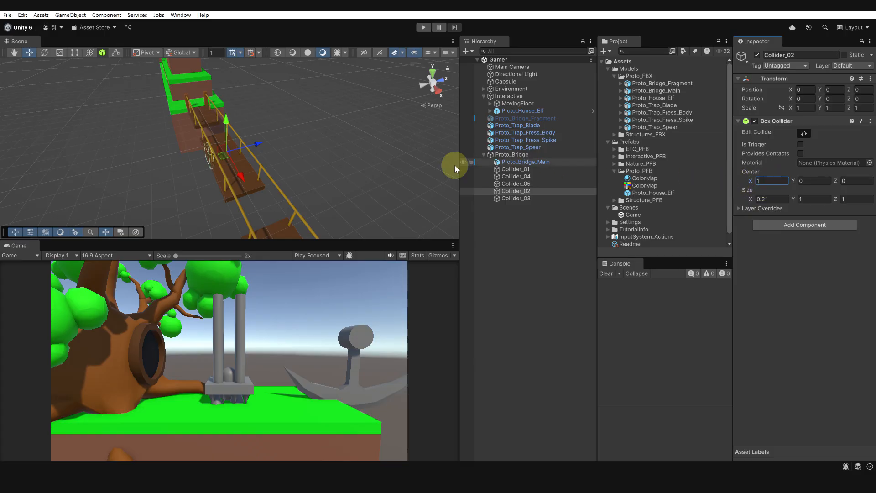
pyautogui.keyDown('alt'); pyautogui.moveTo(257, 156); pyautogui.dragTo(269, 182); pyautogui.keyUp('alt')
pyautogui.click(772, 183)
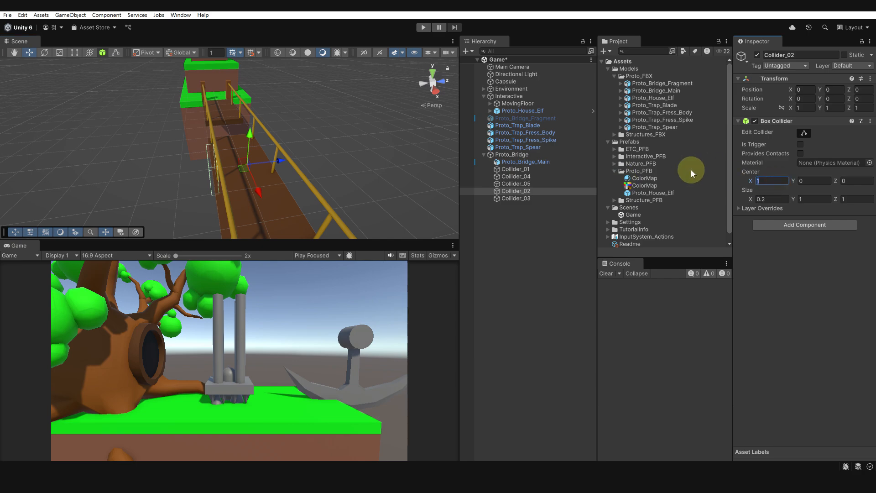
pyautogui.write('0.9')
# Match Collider_02's Box Collider to the railing height with Y size 1.1 and Y center 0.1.
pyautogui.keyDown('alt'); pyautogui.moveTo(256, 146); pyautogui.dragTo(155, 116); pyautogui.keyUp('alt')
pyautogui.keyDown('alt'); pyautogui.moveTo(215, 112); pyautogui.dragTo(473, 144); pyautogui.keyUp('alt')
pyautogui.keyDown('alt'); pyautogui.moveTo(246, 107); pyautogui.dragTo(297, 138); pyautogui.keyUp('alt')
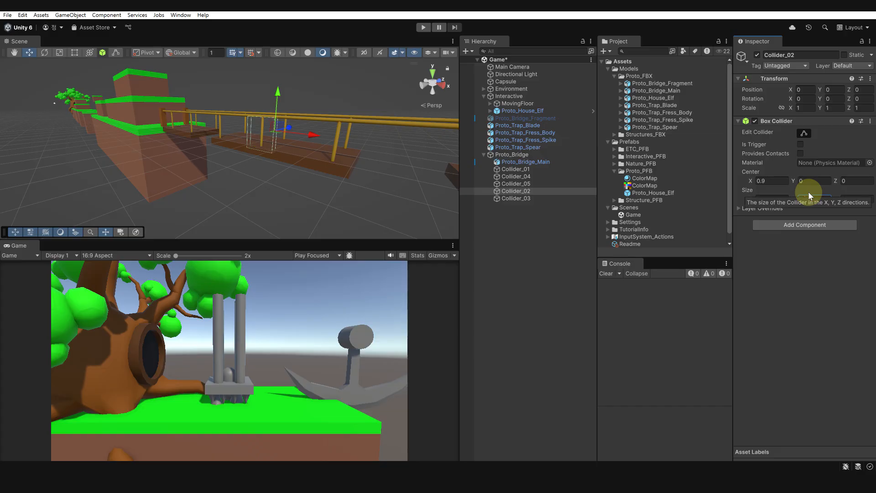
pyautogui.moveTo(796, 180); pyautogui.dragTo(798, 182)
pyautogui.keyDown('alt'); pyautogui.moveTo(347, 151); pyautogui.dragTo(255, 130); pyautogui.keyUp('alt')
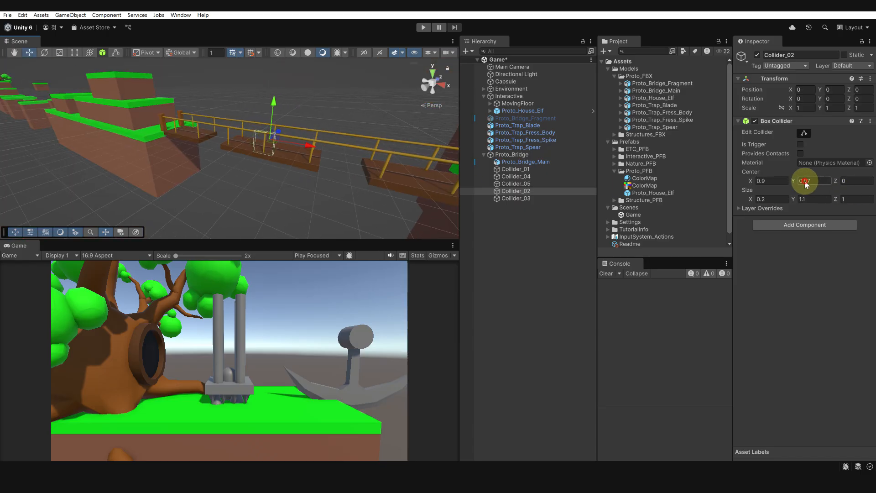
pyautogui.write('0.1')
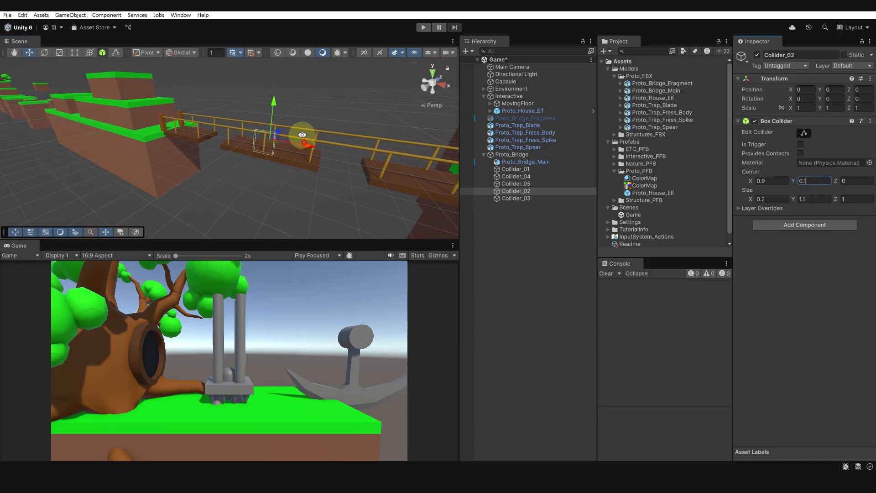
# Stretch Collider_02's Box Collider along the whole railing with a Z size of 15.5.
pyautogui.keyDown('alt'); pyautogui.moveTo(302, 135); pyautogui.dragTo(235, 111); pyautogui.keyUp('alt')
pyautogui.keyDown('alt'); pyautogui.moveTo(235, 111); pyautogui.dragTo(414, 135, button='right'); pyautogui.keyUp('alt')
pyautogui.keyDown('alt'); pyautogui.moveTo(415, 135); pyautogui.dragTo(338, 144); pyautogui.keyUp('alt')
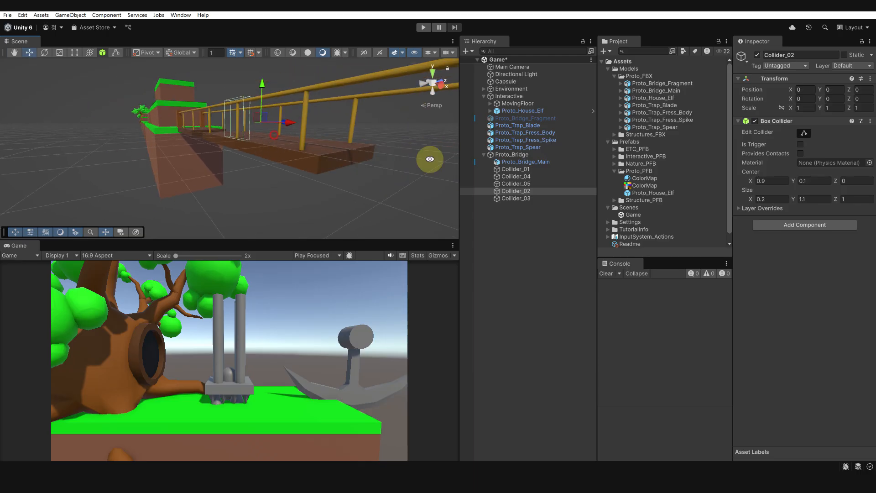
pyautogui.scroll(3, 346, 145)
pyautogui.click(843, 180)
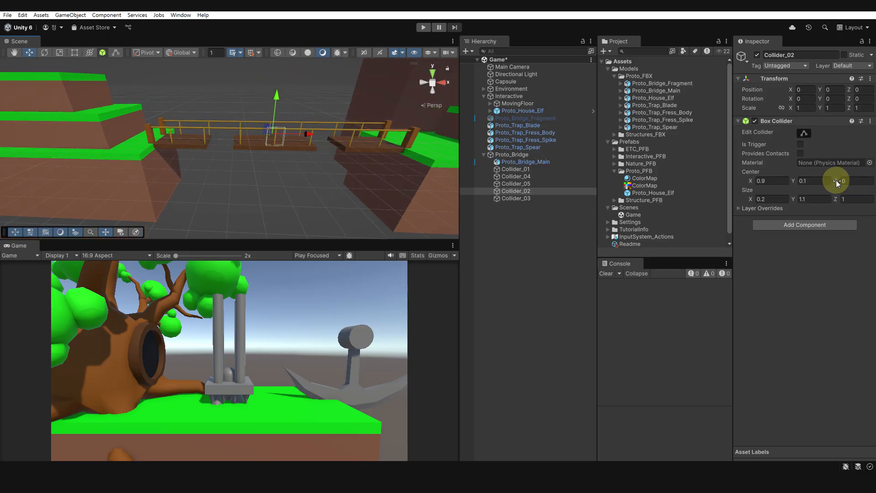
pyautogui.moveTo(837, 197); pyautogui.dragTo(119, 222)
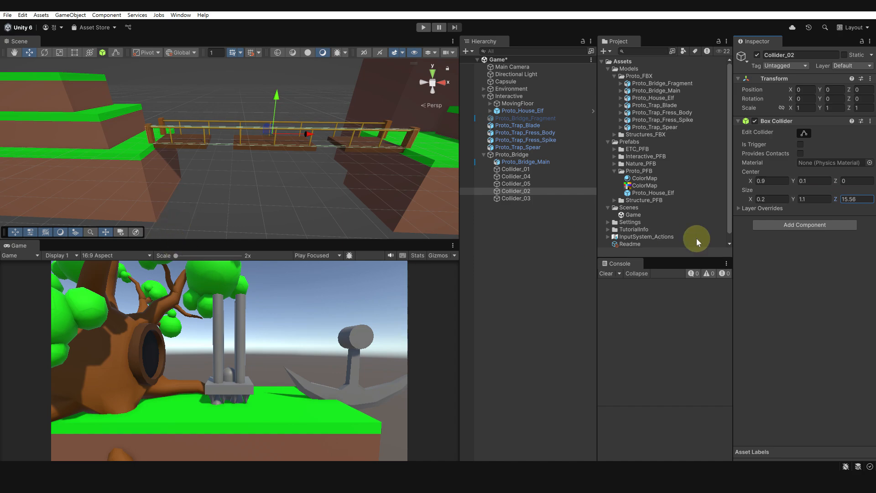
pyautogui.click(862, 199)
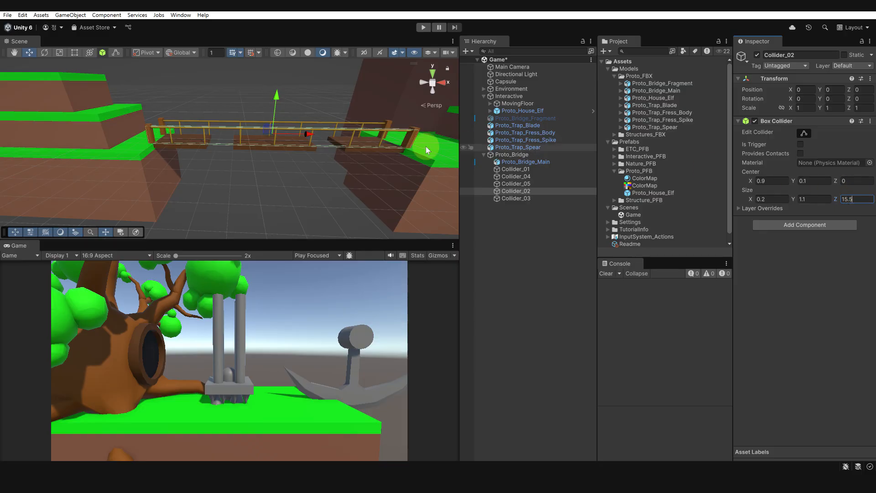
# Delete the unused Collider_03 object from Proto_Bridge.
pyautogui.keyDown('alt'); pyautogui.moveTo(313, 148); pyautogui.dragTo(392, 191); pyautogui.keyUp('alt')
pyautogui.click(506, 199)
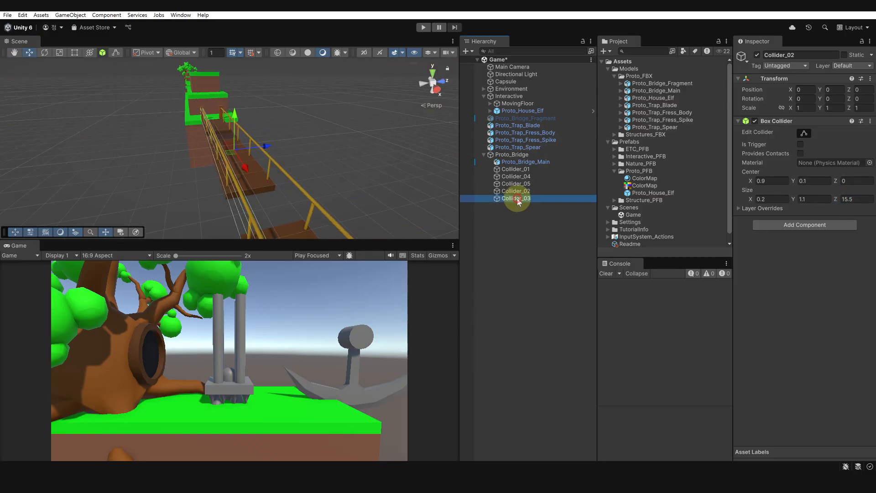
pyautogui.press('Delete')
# Rename the deck colliders Collider_04 and Collider_05 to Collider_02 and Collider_03, and the railing collider to Collider_04.
pyautogui.click(519, 190)
pyautogui.moveTo(519, 184)
pyautogui.mouseDown()
pyautogui.moveTo(517, 172)
pyautogui.moveTo(518, 196)
pyautogui.moveTo(523, 186)
pyautogui.mouseUp()
pyautogui.doubleClick(521, 176)
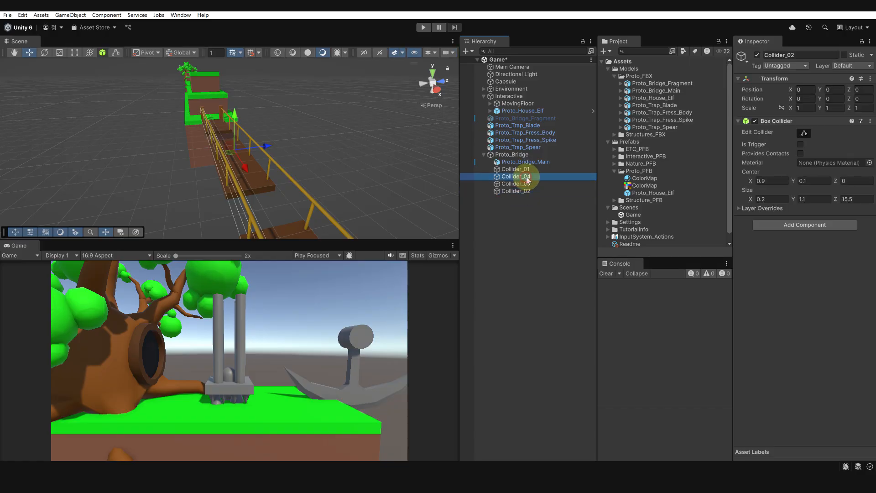
pyautogui.write('2')
pyautogui.click(528, 184)
pyautogui.press('F2')
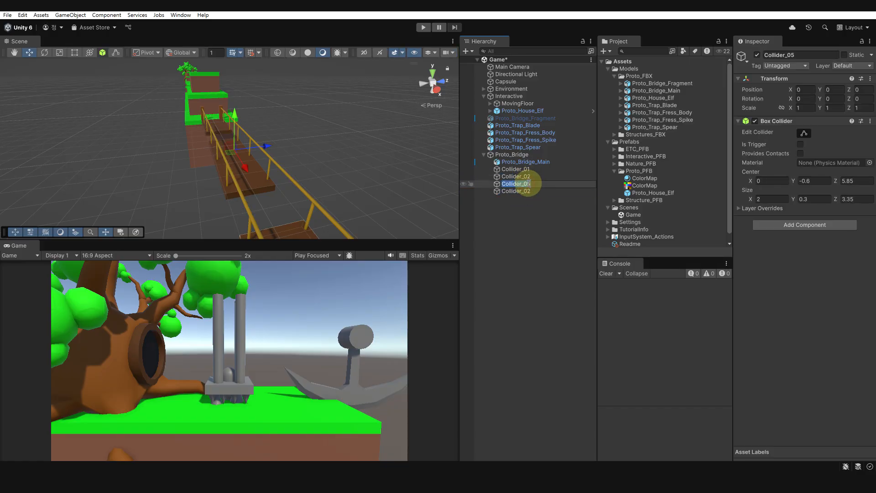
pyautogui.write('3')
pyautogui.click(525, 191)
pyautogui.press('F2')
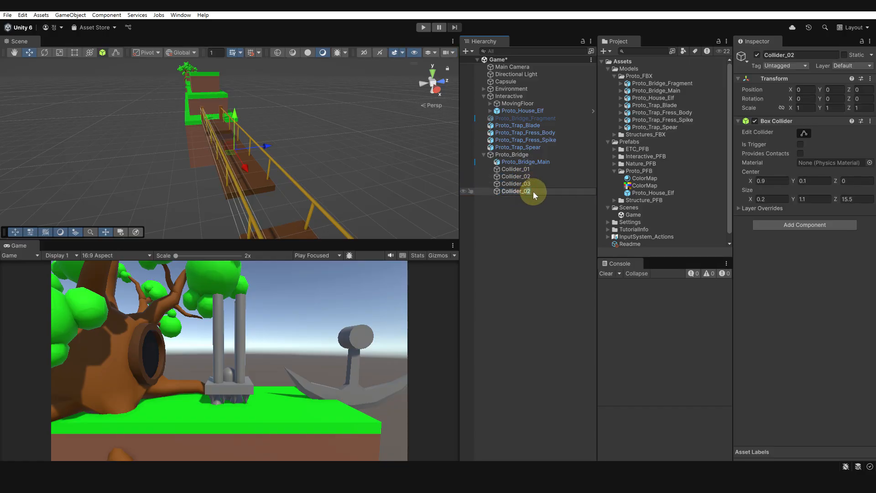
pyautogui.write('4')
pyautogui.press('Return')
# Duplicate the railing collider Collider_04 and set the copy's X center to -0.9 to cover the opposite railing.
pyautogui.keyDown('alt'); pyautogui.moveTo(334, 164); pyautogui.dragTo(264, 154); pyautogui.keyUp('alt')
pyautogui.hotkey('ctrl', 'd')
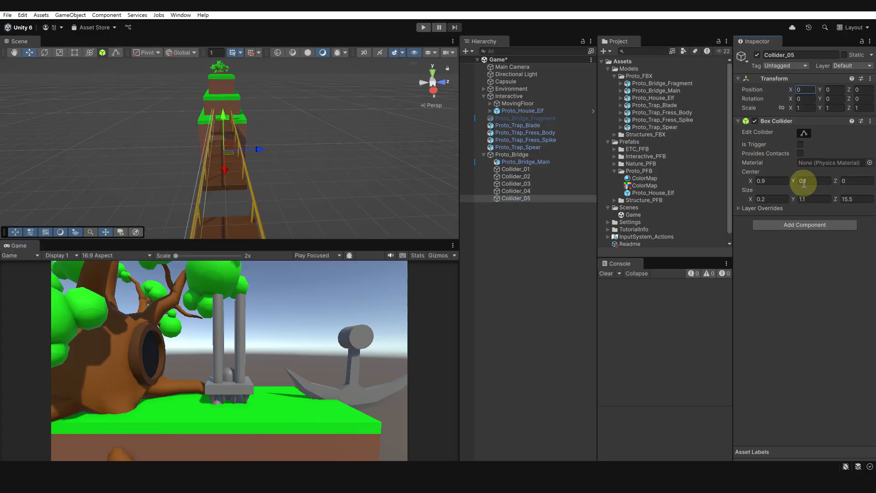
pyautogui.click(779, 182)
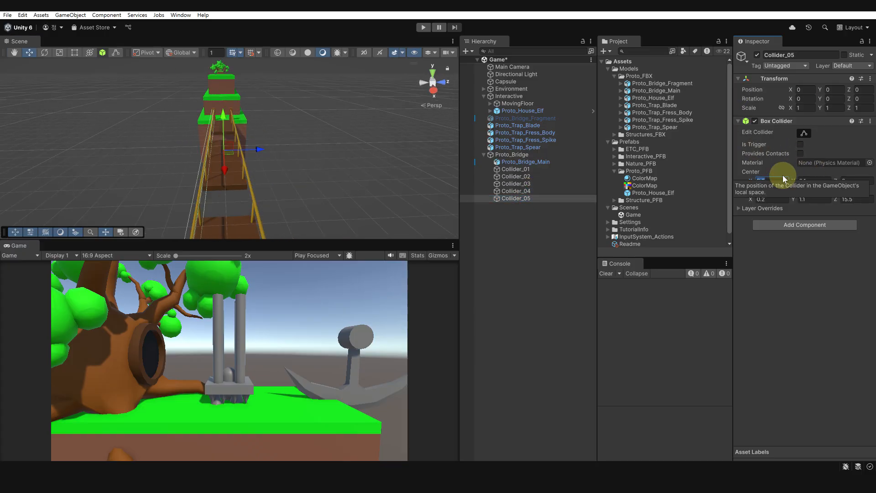
pyautogui.write('-0.9')
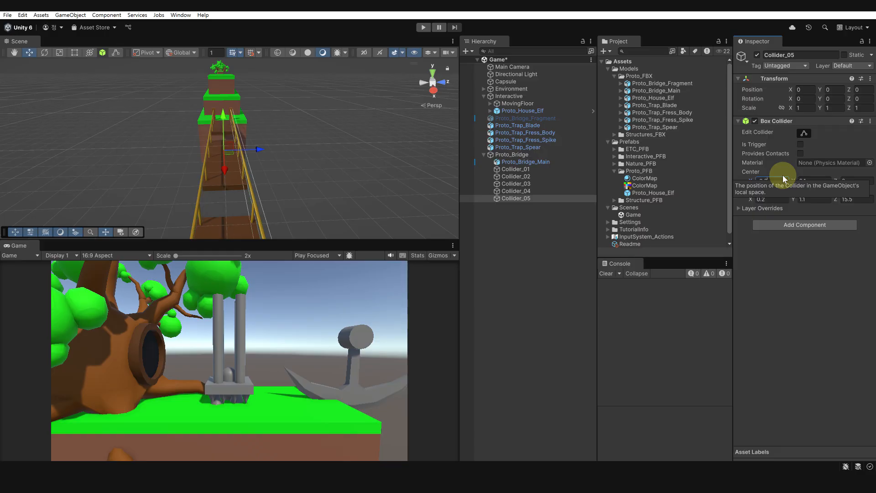
# Select Collider_01 through Collider_05 together and inspect how they cover the bridge's deck sections and railings.
pyautogui.keyDown('alt'); pyautogui.moveTo(295, 132); pyautogui.dragTo(186, 151); pyautogui.keyUp('alt')
pyautogui.keyDown('shift'); pyautogui.click(511, 169); pyautogui.keyUp('shift')
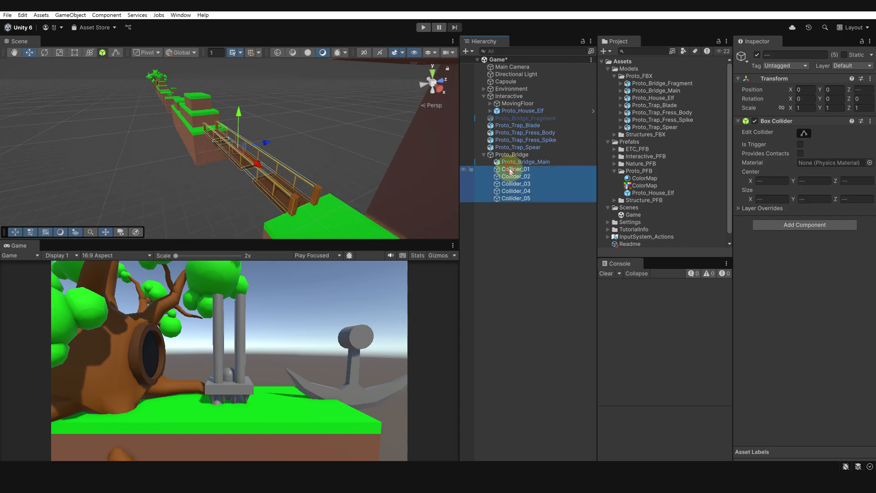
pyautogui.keyDown('alt'); pyautogui.moveTo(320, 137); pyautogui.dragTo(341, 150); pyautogui.keyUp('alt')
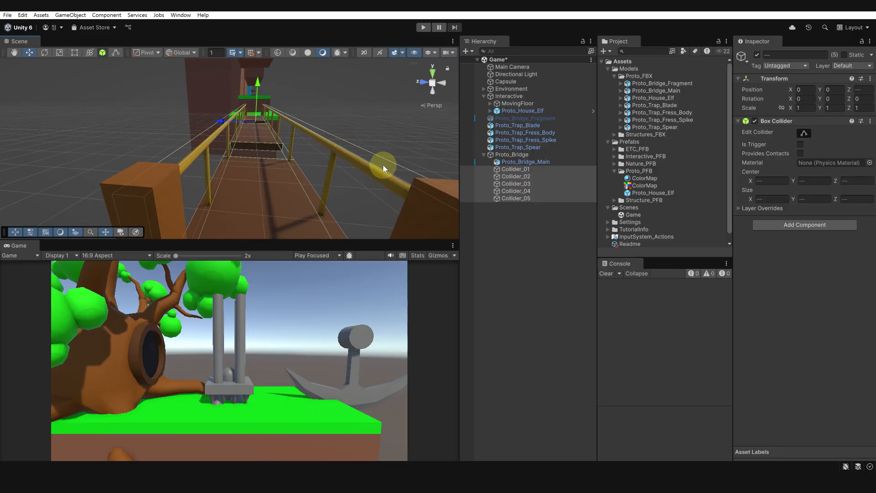
pyautogui.keyDown('alt'); pyautogui.moveTo(359, 161); pyautogui.dragTo(269, 180, button='right'); pyautogui.keyUp('alt')
pyautogui.keyDown('alt'); pyautogui.moveTo(270, 180); pyautogui.dragTo(242, 183); pyautogui.keyUp('alt')
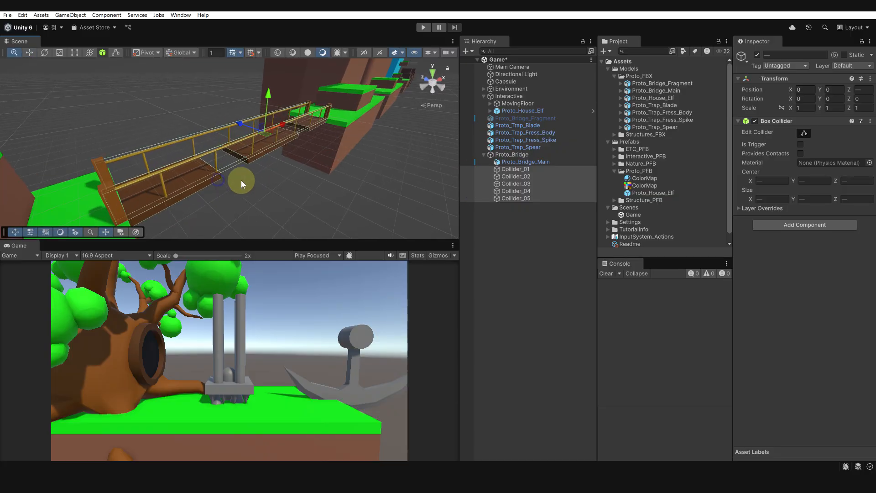
# Save Proto_Bridge from the scene as a prefab in the Proto_PFB folder.
pyautogui.keyDown('alt'); pyautogui.moveTo(272, 169); pyautogui.dragTo(260, 167, button='right'); pyautogui.keyUp('alt')
pyautogui.keyDown('alt'); pyautogui.moveTo(260, 167); pyautogui.dragTo(456, 165); pyautogui.keyUp('alt')
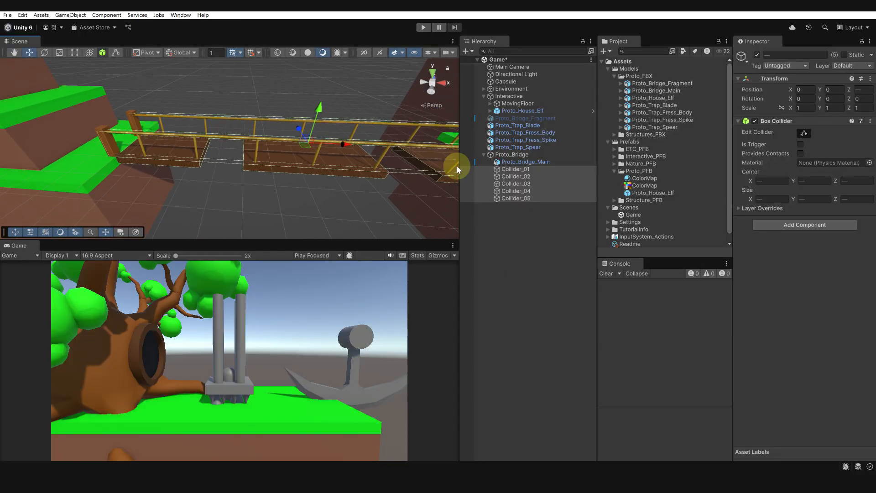
pyautogui.click(519, 163)
pyautogui.click(513, 155)
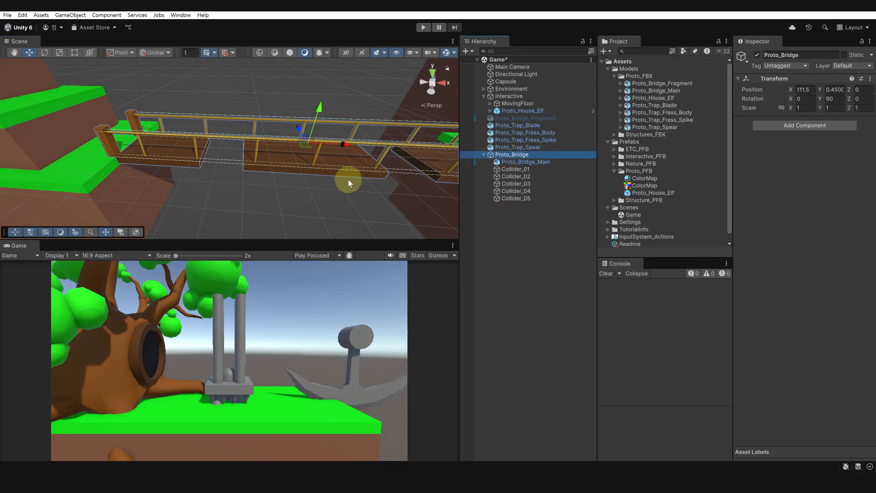
pyautogui.moveTo(512, 155); pyautogui.dragTo(645, 175)
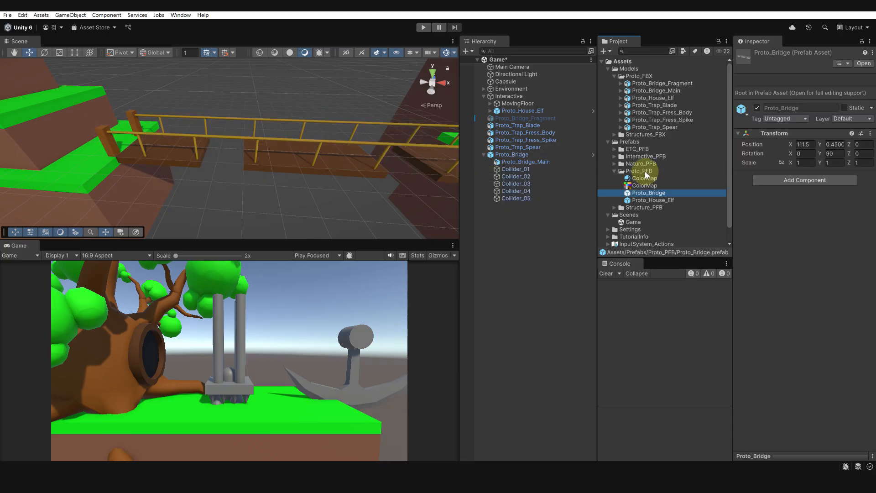
# Activate the Proto_Bridge_Fragment object in the scene and add a Box Collider to it.
pyautogui.click(538, 119)
pyautogui.click(758, 55)
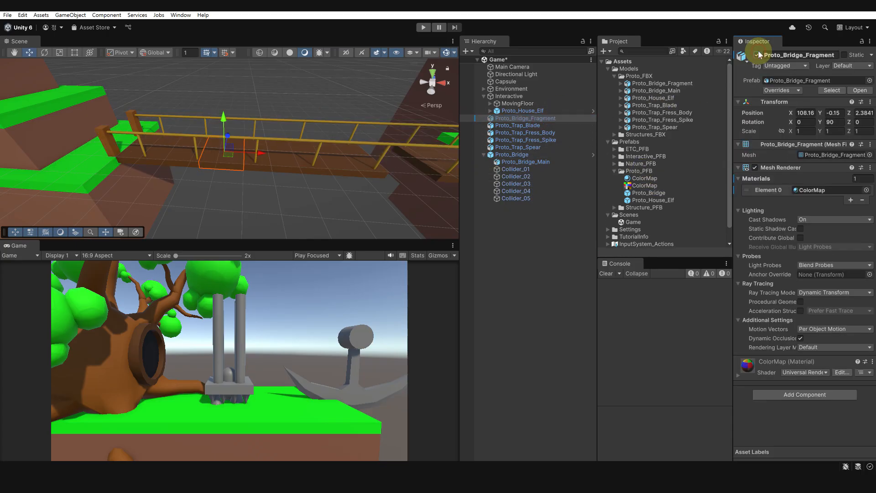
pyautogui.keyDown('alt'); pyautogui.moveTo(293, 182); pyautogui.dragTo(282, 187); pyautogui.keyUp('alt')
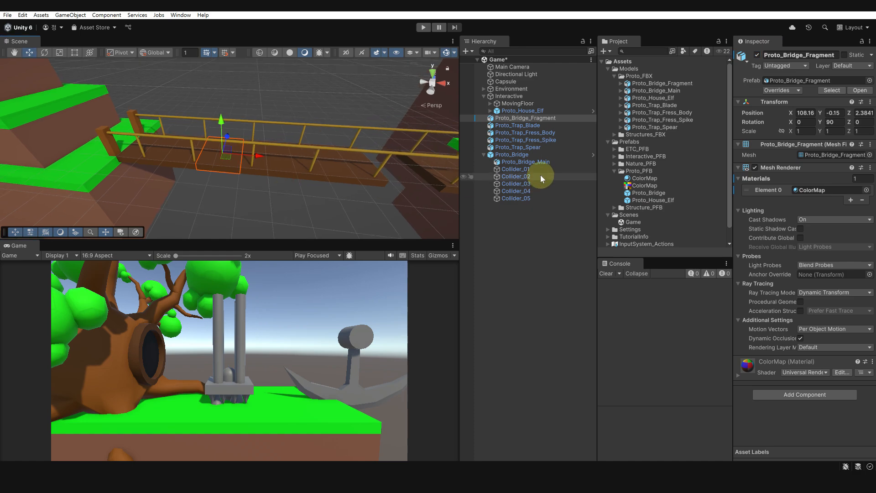
pyautogui.click(796, 395)
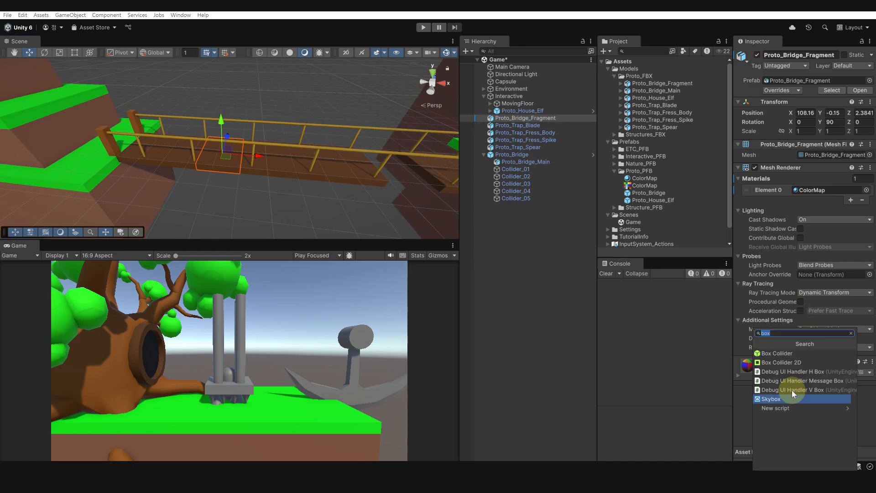
pyautogui.click(782, 356)
pyautogui.keyDown('alt'); pyautogui.moveTo(215, 146); pyautogui.dragTo(193, 152); pyautogui.keyUp('alt')
pyautogui.moveTo(202, 101); pyautogui.dragTo(219, 146)
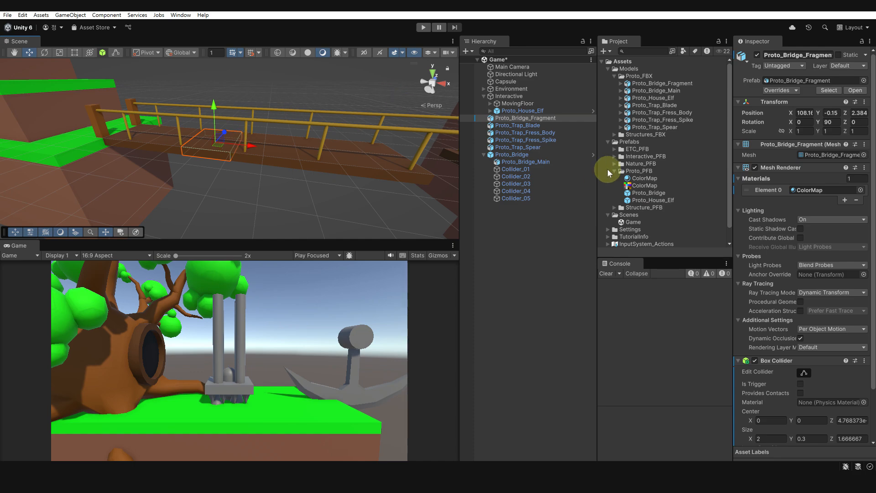
# Save Proto_Bridge_Fragment from the scene as a prefab in the Proto_PFB folder.
pyautogui.click(548, 217)
pyautogui.click(526, 112)
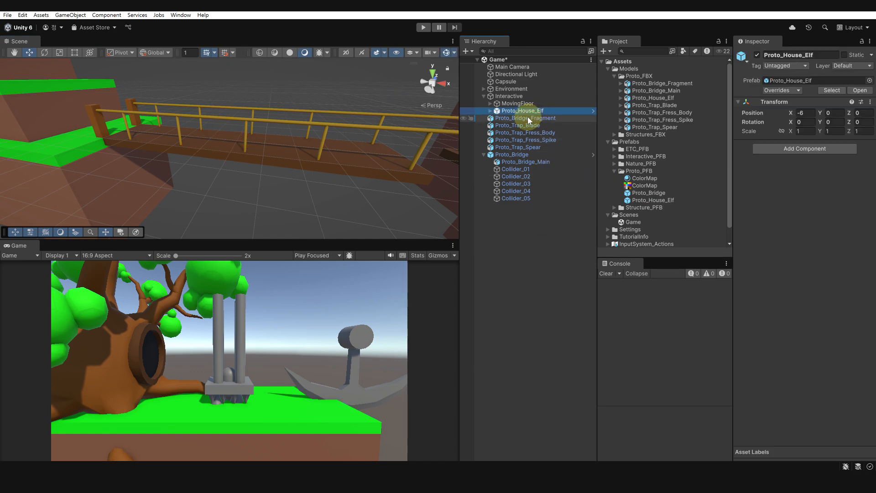
pyautogui.click(530, 120)
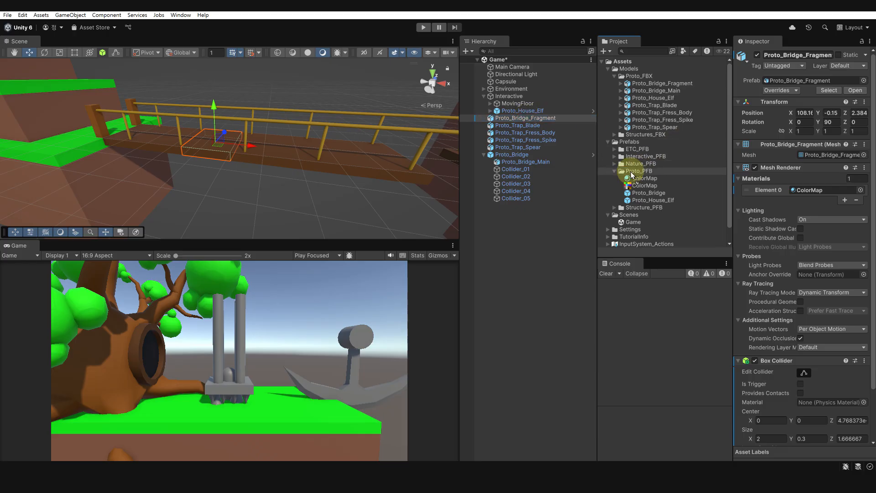
pyautogui.moveTo(632, 175); pyautogui.dragTo(632, 175)
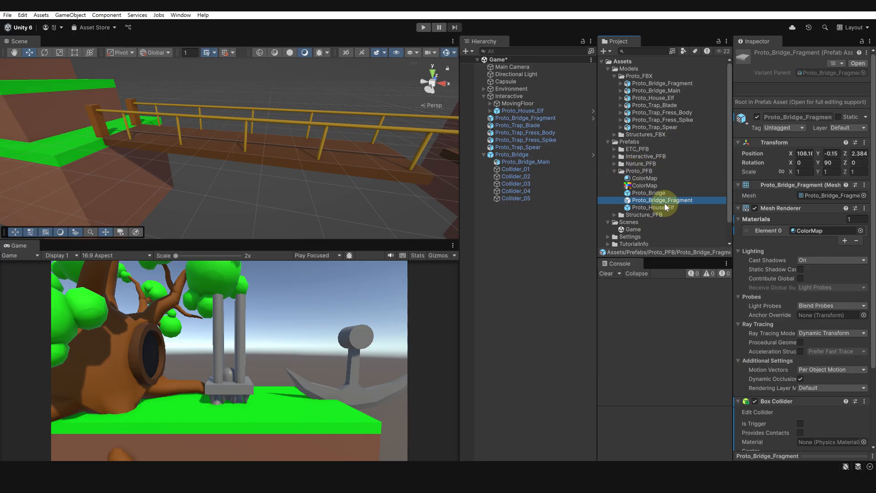
pyautogui.click(631, 265)
# Make Proto_Bridge_Fragment a child of Proto_Bridge and rename it Proto_Bridge_Fragment_01.
pyautogui.click(546, 237)
pyautogui.click(519, 118)
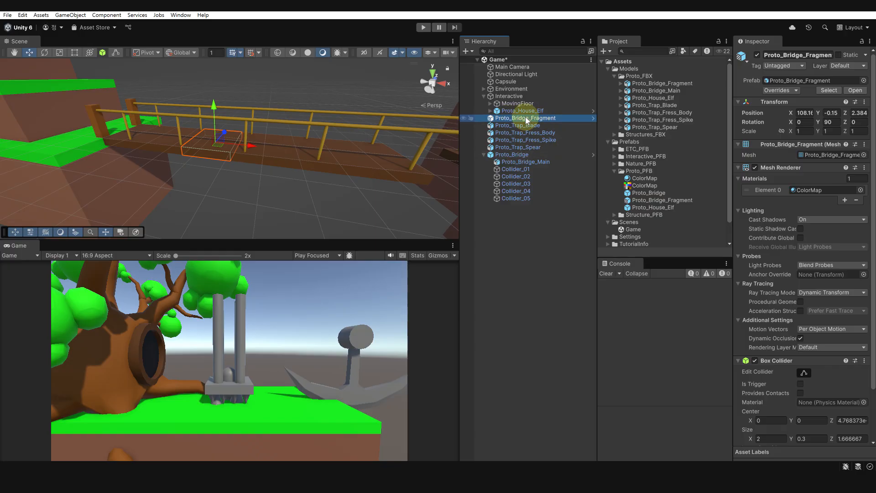
pyautogui.moveTo(526, 120); pyautogui.dragTo(513, 155)
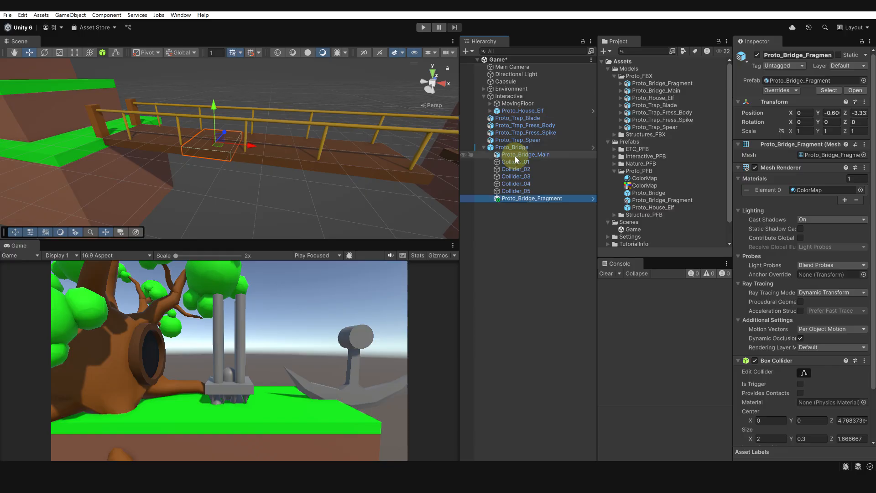
pyautogui.click(541, 199)
pyautogui.write('_01')
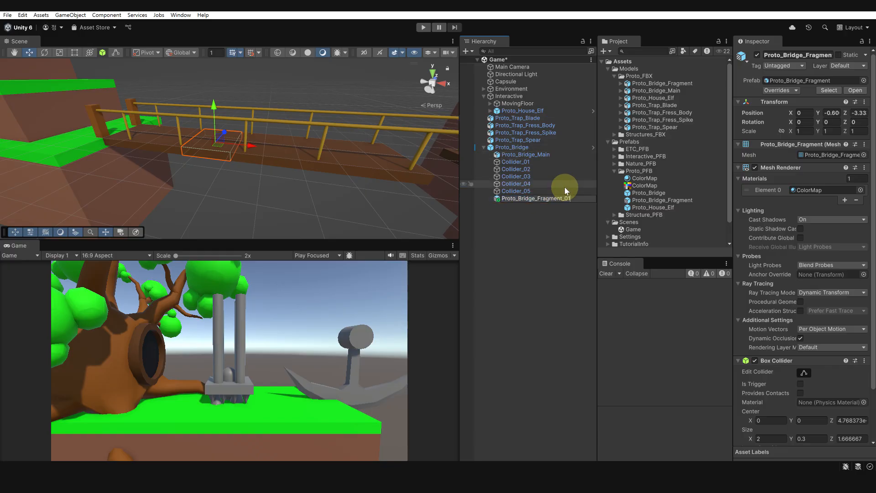
pyautogui.press('Return')
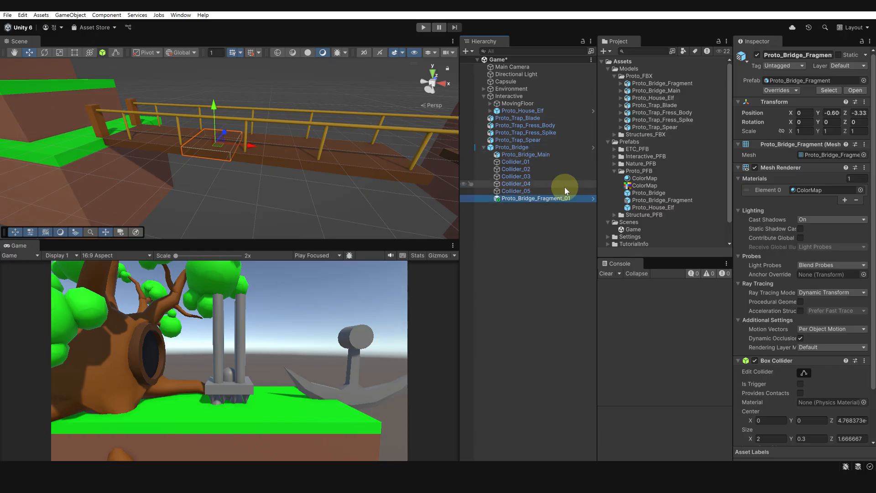
# Duplicate Proto_Bridge_Fragment_01 and vertex-snap the copy into the second gap in the bridge deck, at Z about 3.333.
pyautogui.click(518, 223)
pyautogui.click(524, 198)
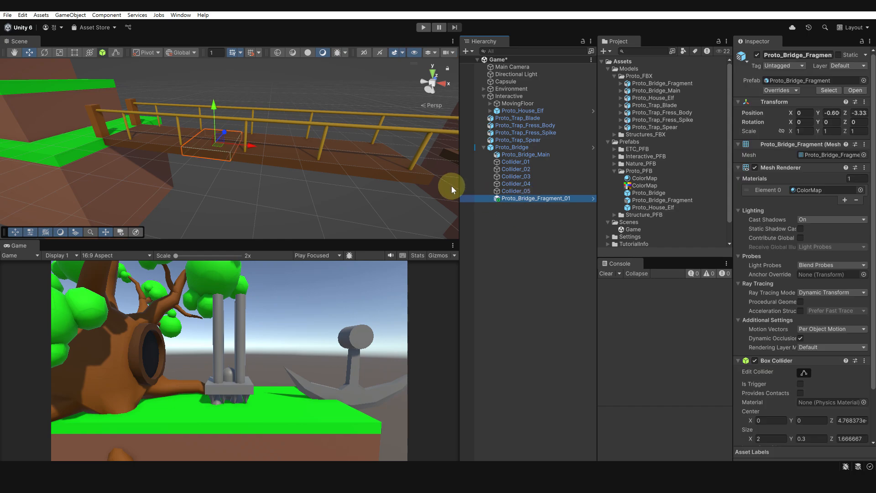
pyautogui.hotkey('ctrl', 'd')
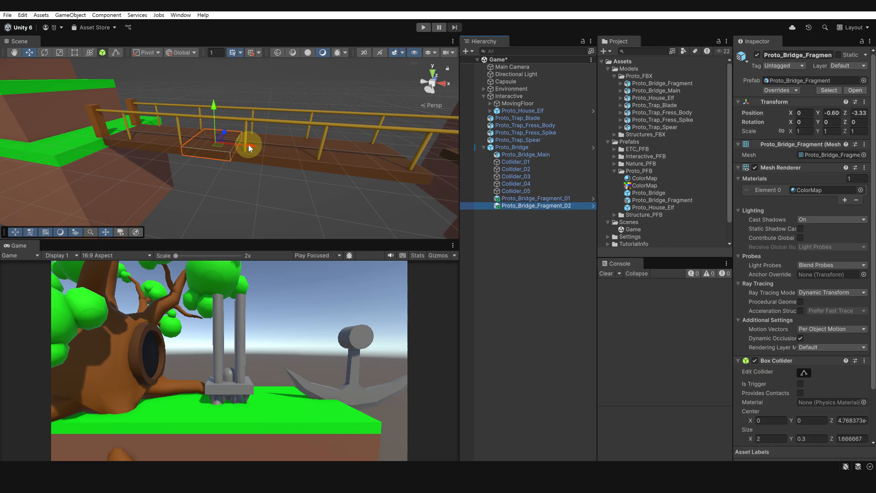
pyautogui.moveTo(249, 147); pyautogui.dragTo(459, 186)
pyautogui.moveTo(344, 200); pyautogui.dragTo(228, 212, button='middle')
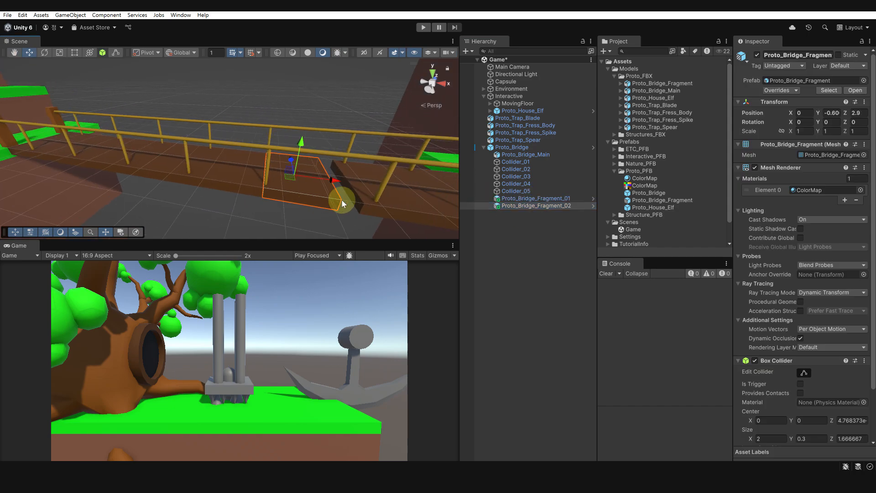
pyautogui.press('v')
pyautogui.moveTo(342, 202); pyautogui.dragTo(357, 204)
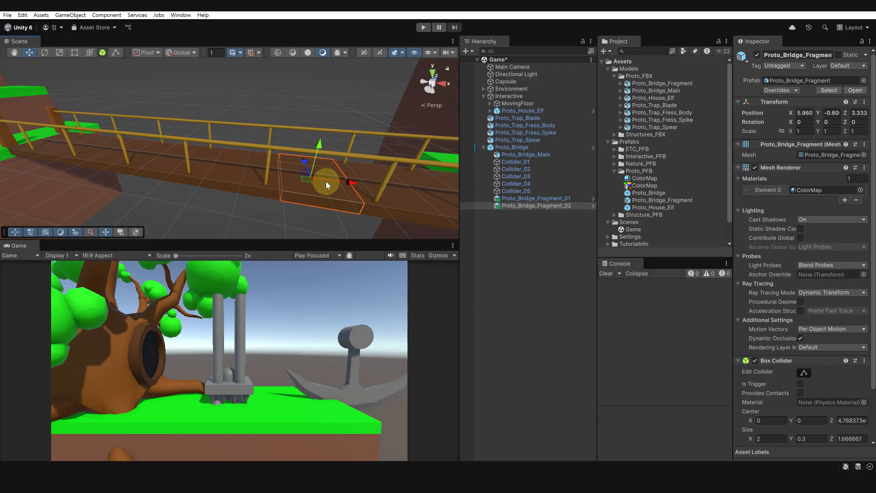
pyautogui.keyDown('alt'); pyautogui.moveTo(341, 181); pyautogui.dragTo(317, 184, button='right'); pyautogui.keyUp('alt')
pyautogui.moveTo(317, 184); pyautogui.dragTo(321, 194, button='middle')
pyautogui.keyDown('alt'); pyautogui.moveTo(439, 196); pyautogui.dragTo(408, 199, button='right'); pyautogui.keyUp('alt')
# Apply all overrides on Proto_Bridge, with its two added fragments, to the prefab.
pyautogui.click(554, 223)
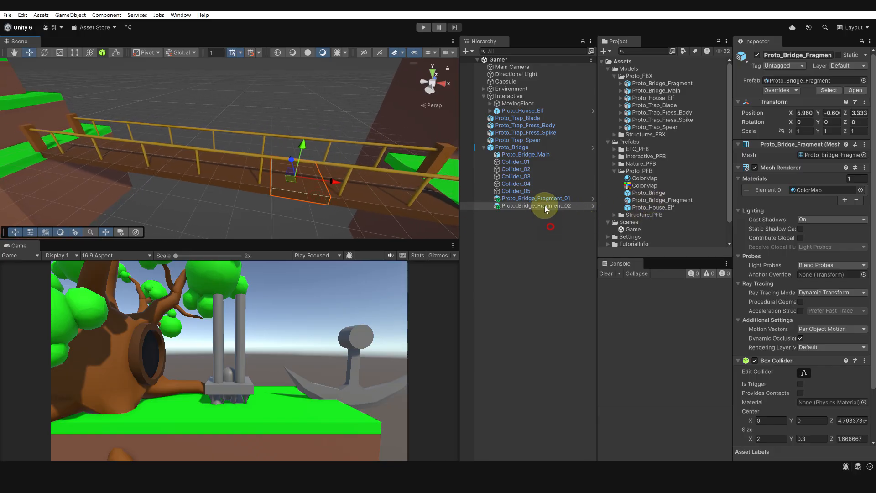
pyautogui.click(514, 147)
pyautogui.click(781, 90)
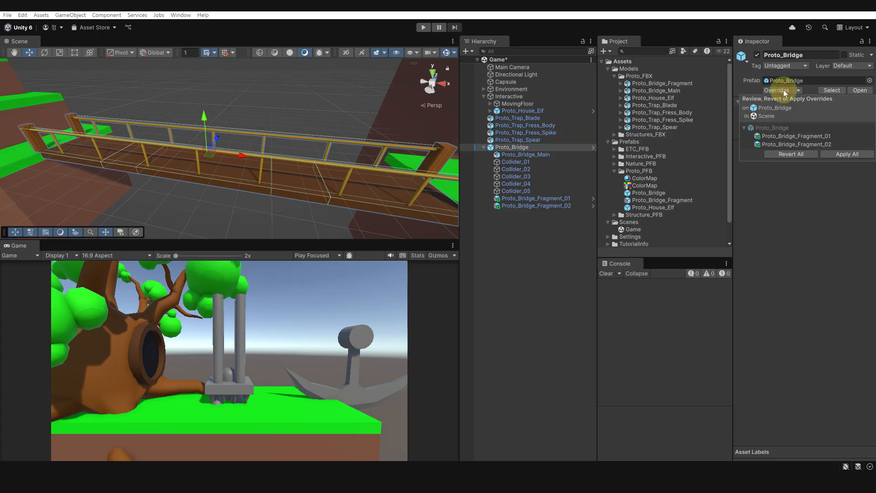
pyautogui.click(845, 154)
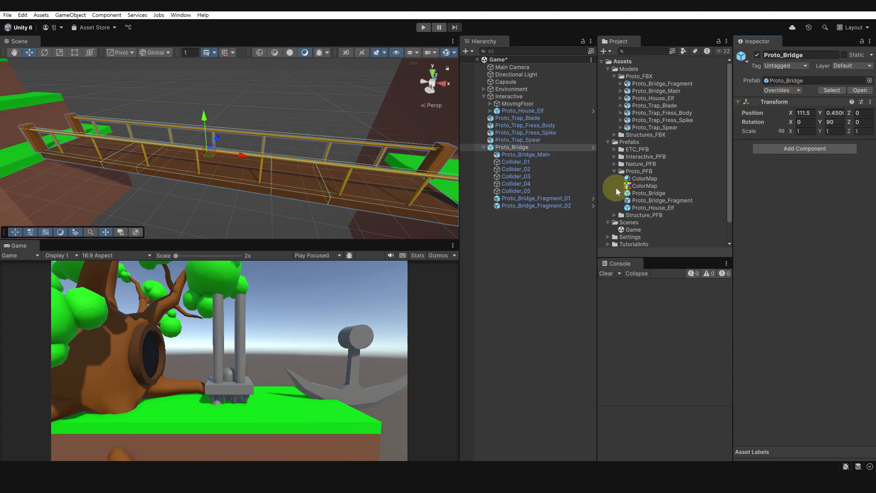
pyautogui.keyDown('alt'); pyautogui.moveTo(299, 149); pyautogui.dragTo(524, 244); pyautogui.keyUp('alt')
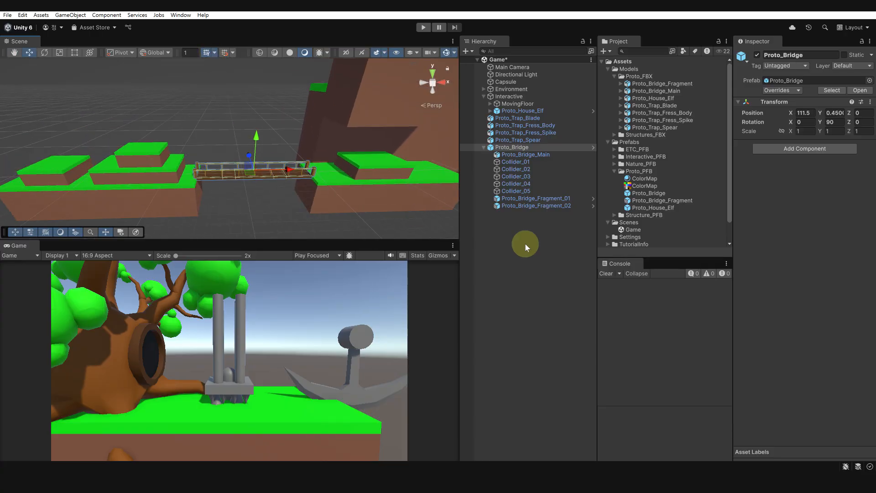
pyautogui.click(524, 244)
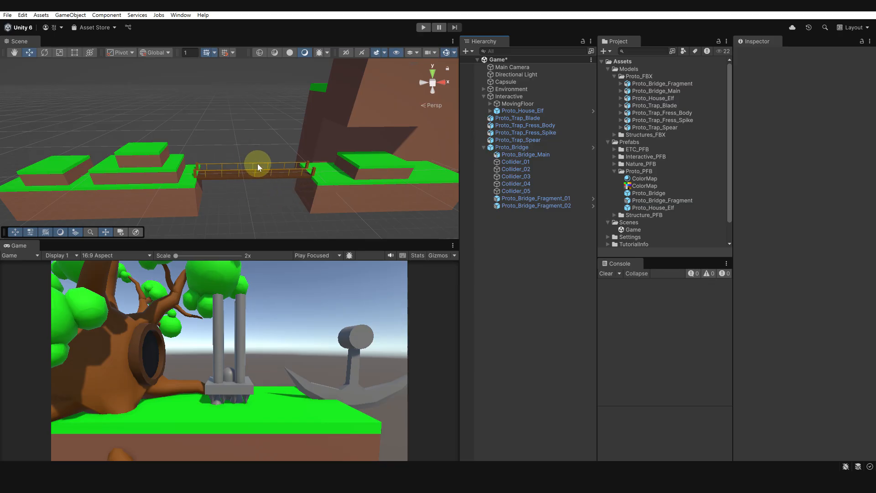
# Collapse Proto_Bridge and move it into the Interactive group, below Proto_House_Elf.
pyautogui.keyDown('alt'); pyautogui.moveTo(270, 187); pyautogui.dragTo(241, 184); pyautogui.keyUp('alt')
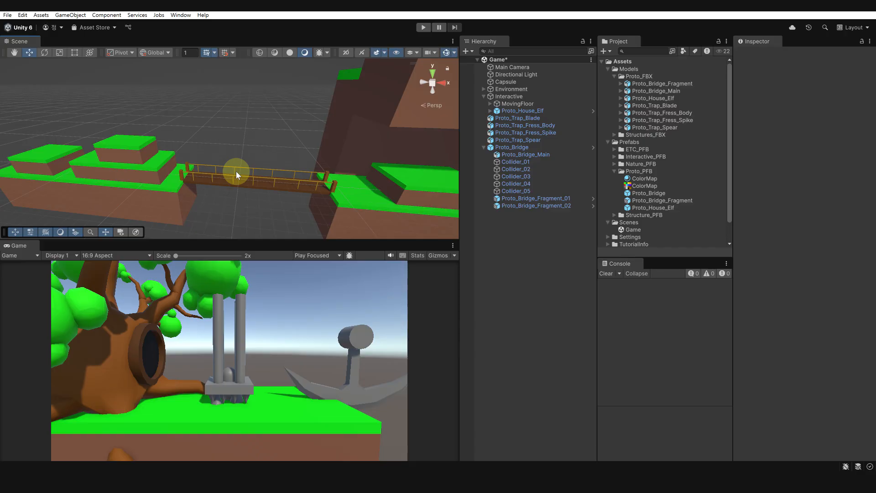
pyautogui.click(484, 147)
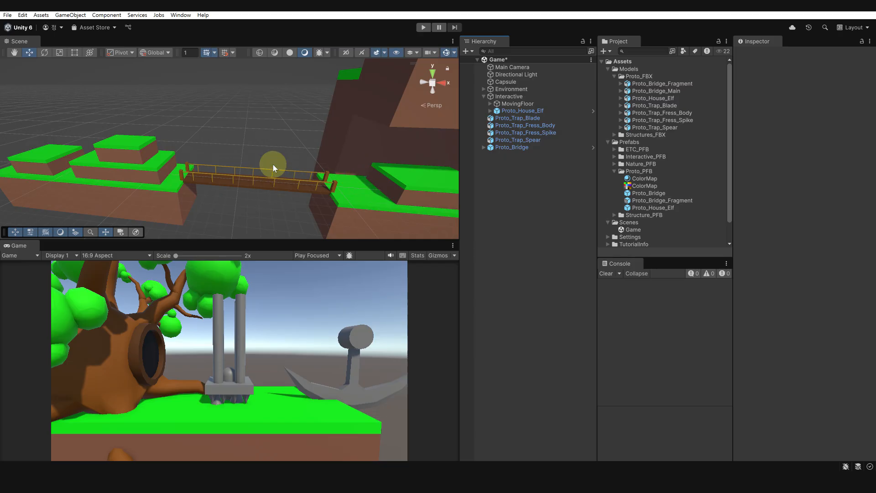
pyautogui.keyDown('alt'); pyautogui.moveTo(242, 188); pyautogui.dragTo(209, 181); pyautogui.keyUp('alt')
pyautogui.moveTo(235, 197)
pyautogui.mouseDown(button='middle')
pyautogui.moveTo(259, 196)
pyautogui.moveTo(240, 192)
pyautogui.mouseUp(button='middle')
pyautogui.keyDown('alt'); pyautogui.moveTo(240, 192); pyautogui.dragTo(285, 184); pyautogui.keyUp('alt')
pyautogui.keyDown('alt'); pyautogui.moveTo(285, 185); pyautogui.dragTo(342, 180, button='right'); pyautogui.keyUp('alt')
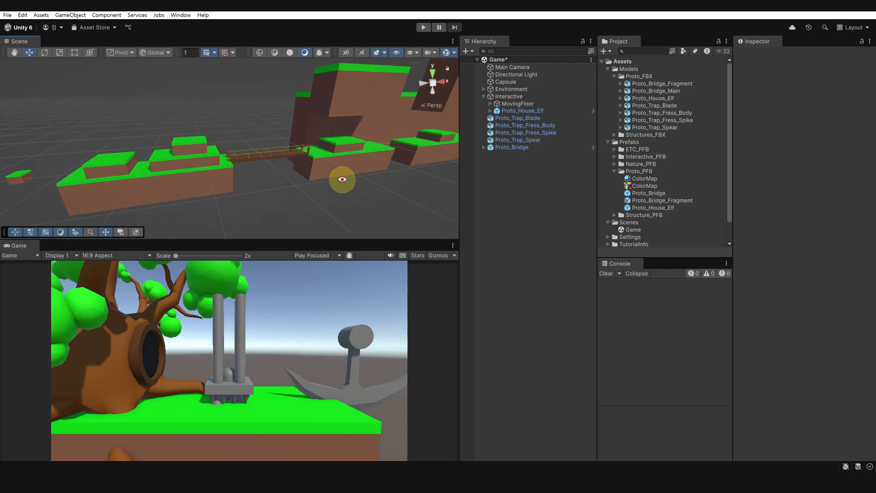
pyautogui.keyDown('alt'); pyautogui.moveTo(342, 180); pyautogui.dragTo(510, 98); pyautogui.keyUp('alt')
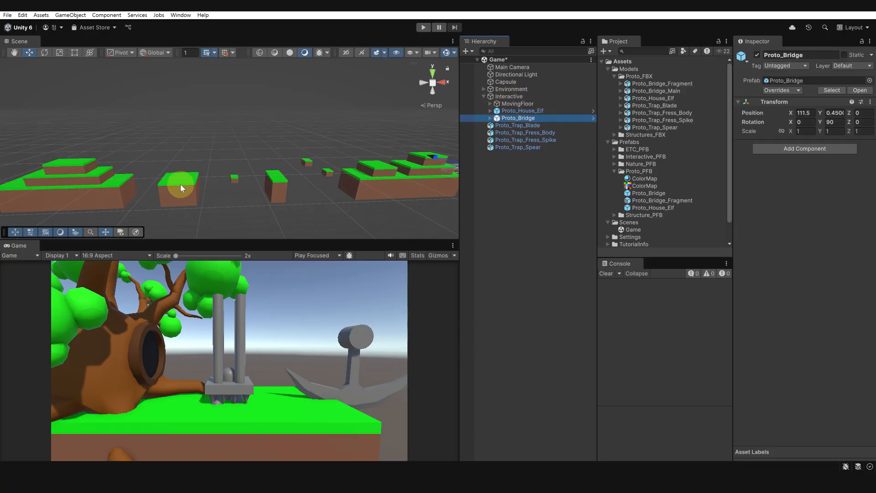
# Select the Proto_Trap_Blade object near the tree house and reset its Position to 0, 0, 0.
pyautogui.keyDown('alt'); pyautogui.moveTo(180, 184); pyautogui.dragTo(286, 135); pyautogui.keyUp('alt')
pyautogui.keyDown('alt'); pyautogui.moveTo(216, 118); pyautogui.dragTo(254, 141, button='right'); pyautogui.keyUp('alt')
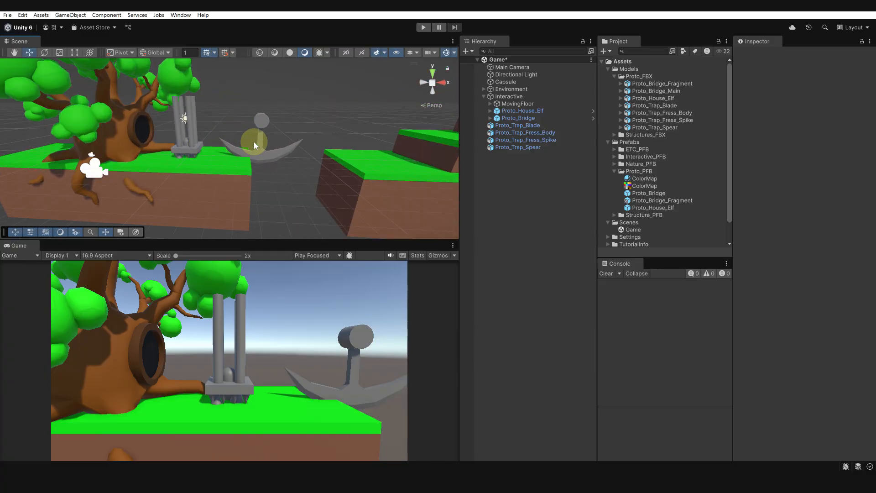
pyautogui.keyDown('alt'); pyautogui.moveTo(254, 141); pyautogui.dragTo(236, 144); pyautogui.keyUp('alt')
pyautogui.click(201, 141)
pyautogui.scroll(-5, 291, 153)
pyautogui.keyDown('alt'); pyautogui.moveTo(357, 166); pyautogui.dragTo(212, 154); pyautogui.keyUp('alt')
pyautogui.press('f')
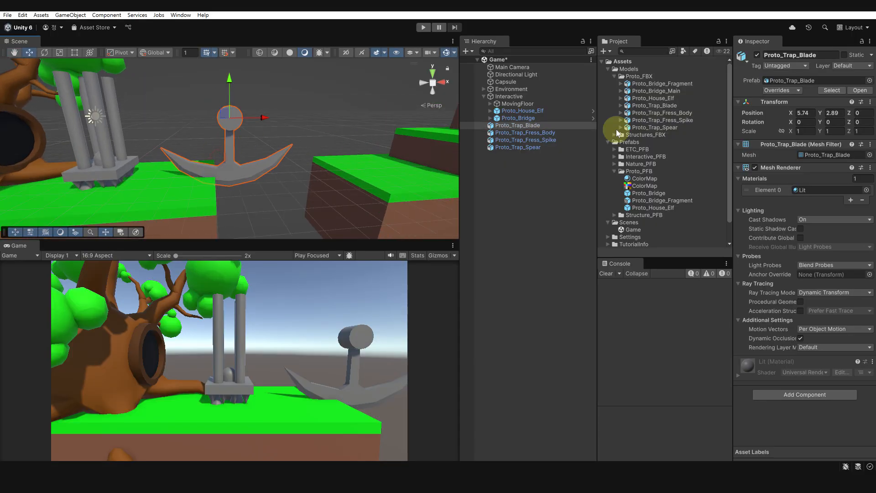
pyautogui.click(870, 102)
pyautogui.click(844, 109)
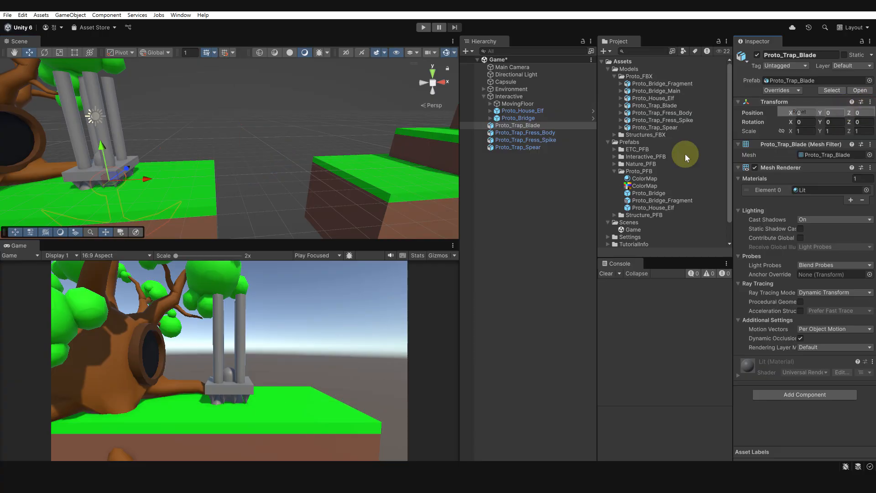
pyautogui.click(393, 160)
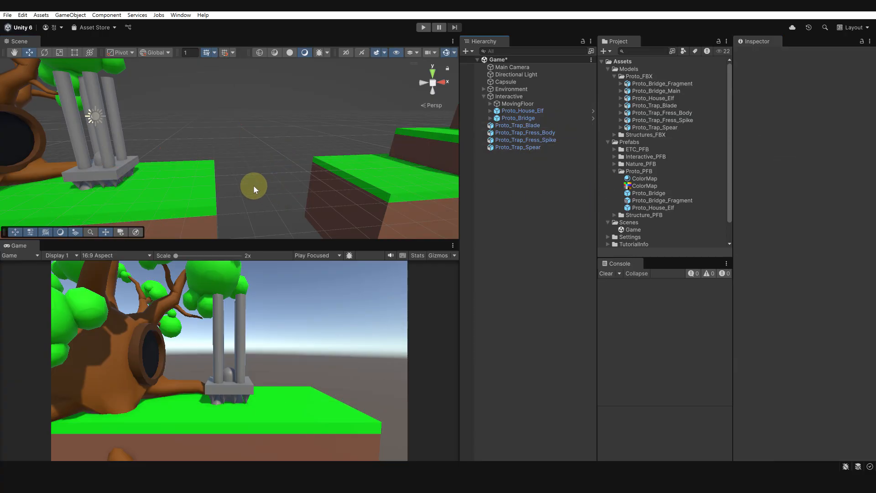
# Assign the ColorMap material to Element 0 of Proto_Trap_Blade's Mesh Renderer.
pyautogui.keyDown('alt'); pyautogui.moveTo(253, 185); pyautogui.dragTo(245, 174); pyautogui.keyUp('alt')
pyautogui.moveTo(245, 174); pyautogui.dragTo(253, 173, button='middle')
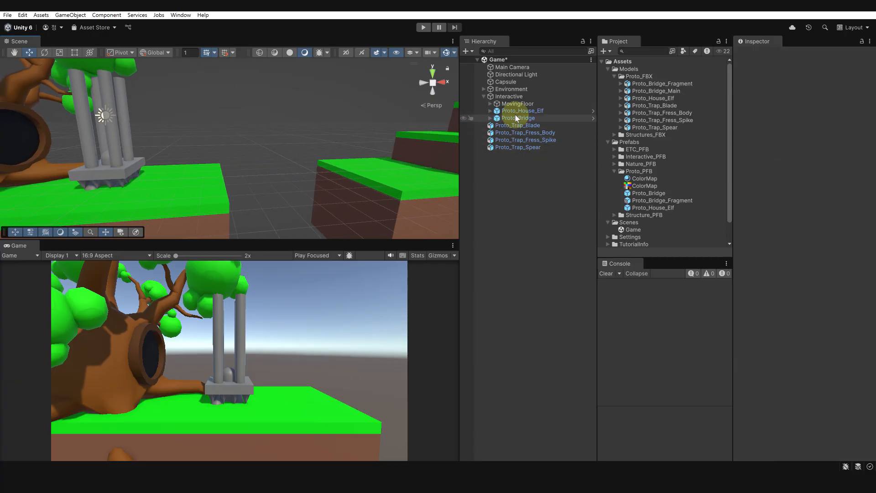
pyautogui.doubleClick(523, 127)
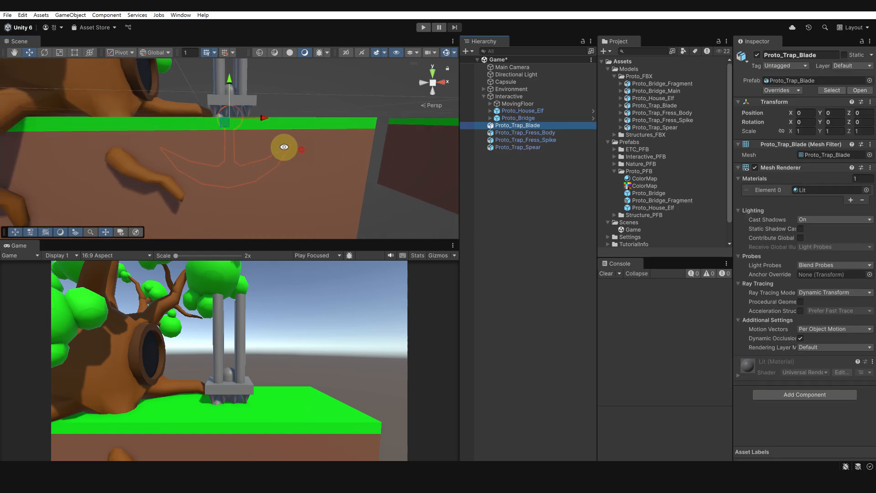
pyautogui.moveTo(283, 146)
pyautogui.keyDown('alt'); pyautogui.mouseDown()
pyautogui.moveTo(261, 157)
pyautogui.moveTo(290, 150)
pyautogui.mouseUp(); pyautogui.keyUp('alt')
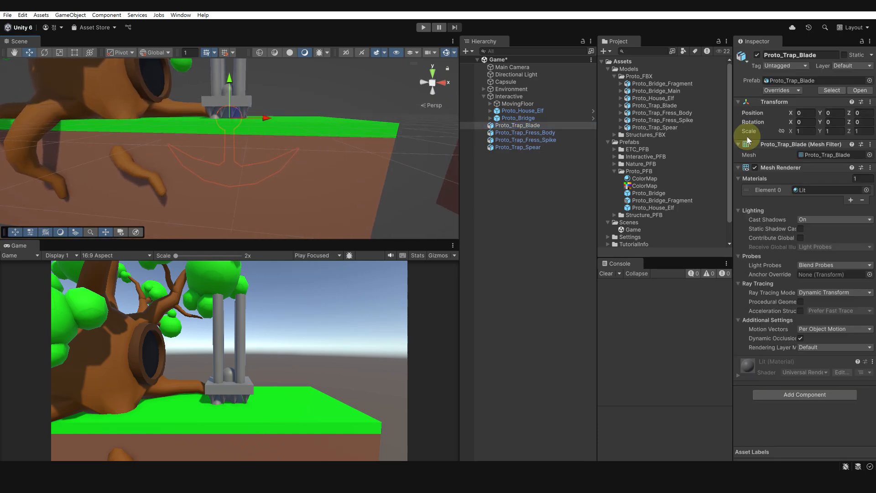
pyautogui.moveTo(647, 181); pyautogui.dragTo(798, 190)
# Move Proto_Trap_Blade up and over the gap between the platforms, at about X 8.27, Y 2.65.
pyautogui.keyDown('alt'); pyautogui.moveTo(307, 135); pyautogui.dragTo(344, 50); pyautogui.keyUp('alt')
pyautogui.scroll(-6, 262, 139)
pyautogui.moveTo(223, 142); pyautogui.dragTo(292, 117, button='right')
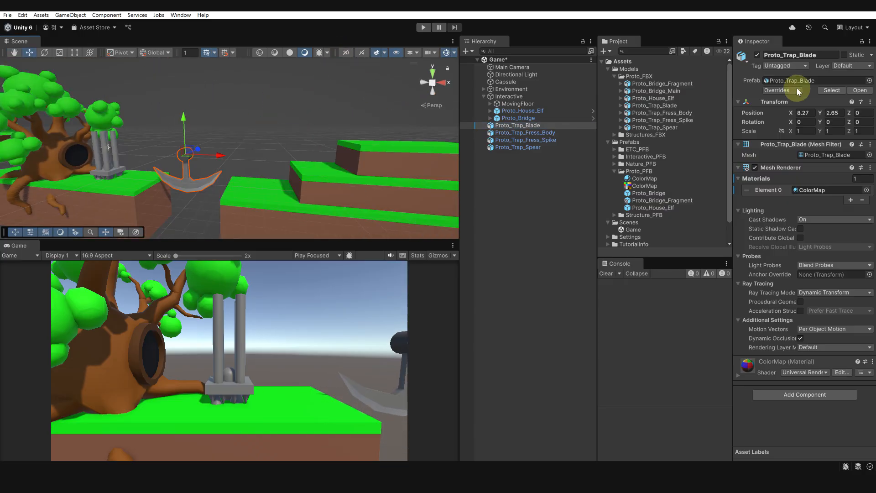
# Save Proto_Trap_Blade from the scene as a prefab in the Proto_PFB folder.
pyautogui.click(550, 165)
pyautogui.click(522, 125)
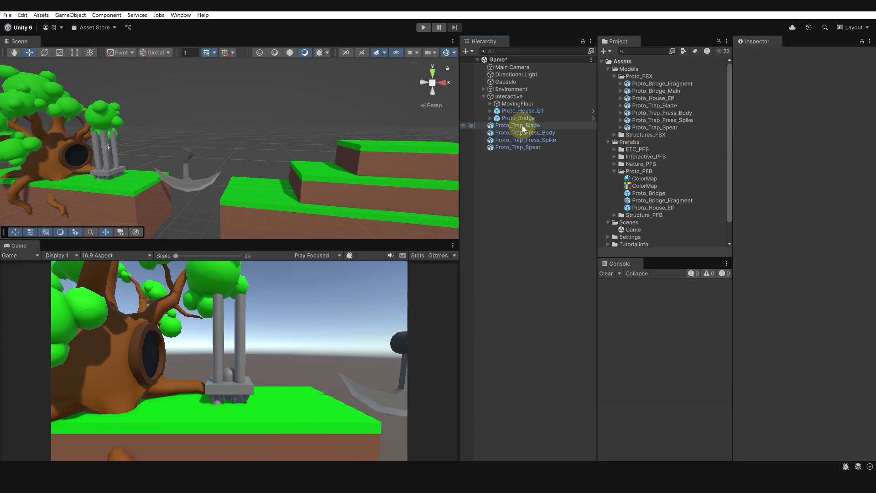
pyautogui.moveTo(522, 125); pyautogui.dragTo(638, 171)
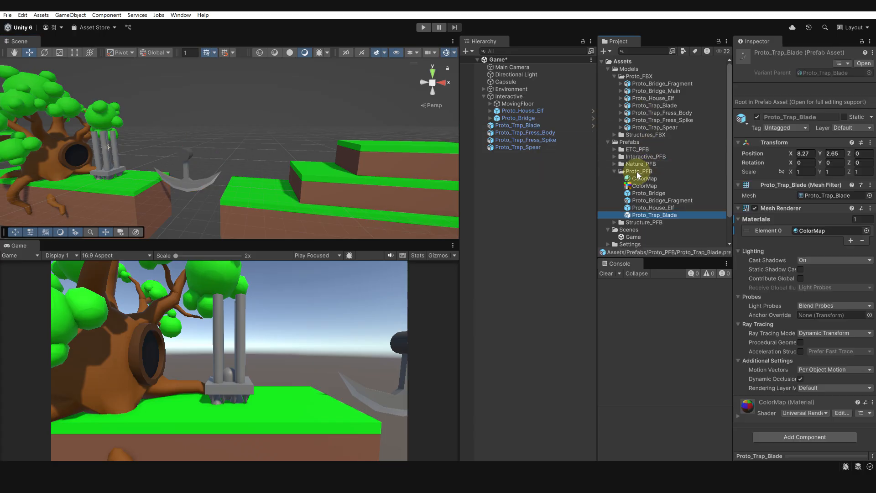
# Move Proto_Trap_Blade along the level to the far platforms, at about X 145.1, Y 0.3.
pyautogui.scroll(-3, 256, 135)
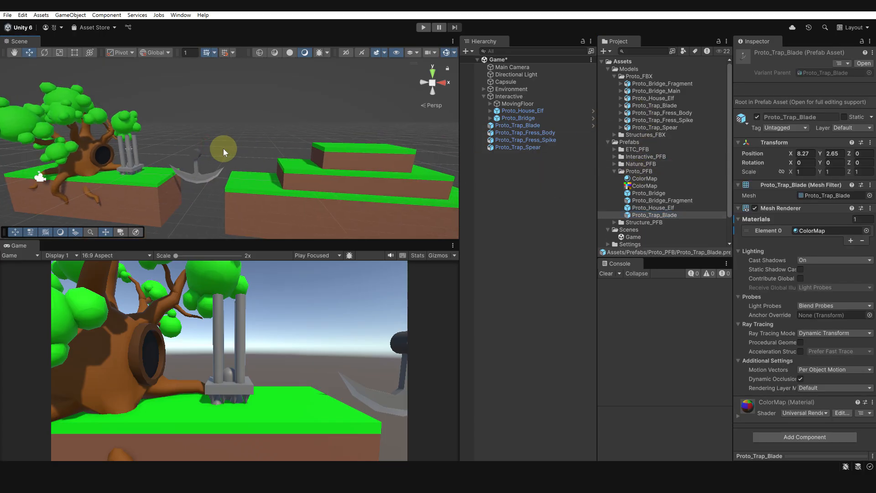
pyautogui.click(201, 153)
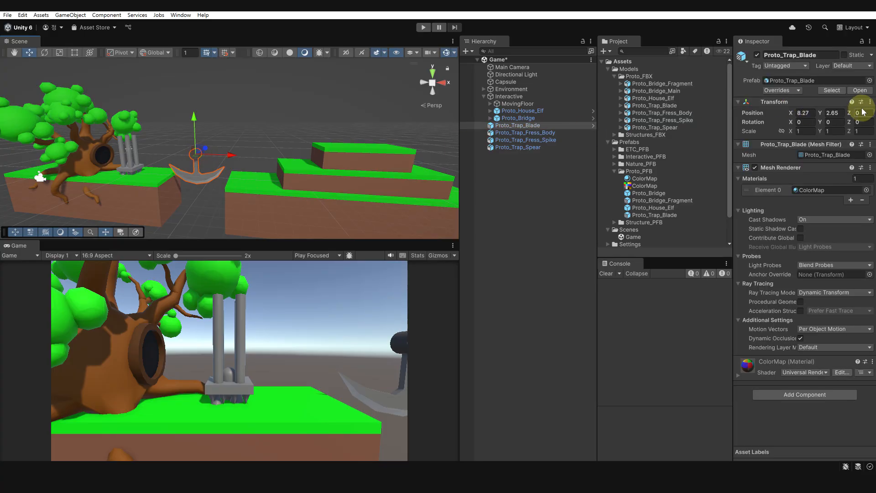
pyautogui.scroll(-5, 240, 137)
pyautogui.moveTo(237, 150); pyautogui.dragTo(439, 163)
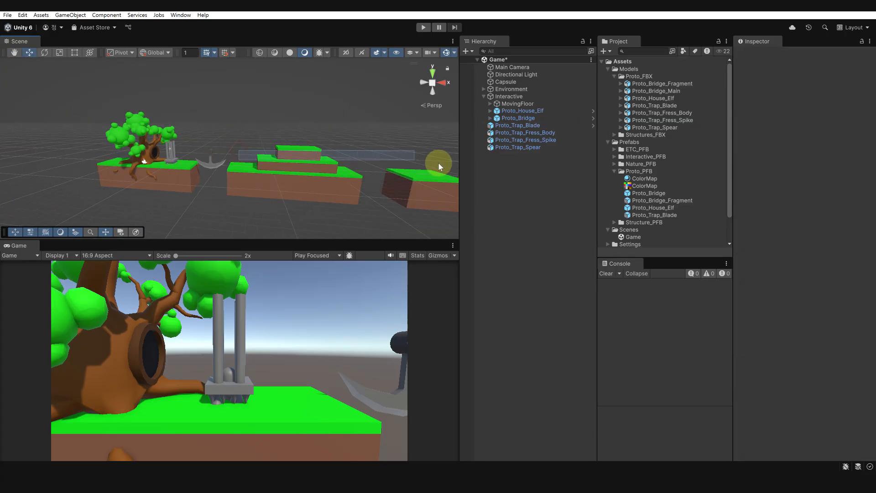
pyautogui.click(219, 156)
pyautogui.scroll(-5, 331, 156)
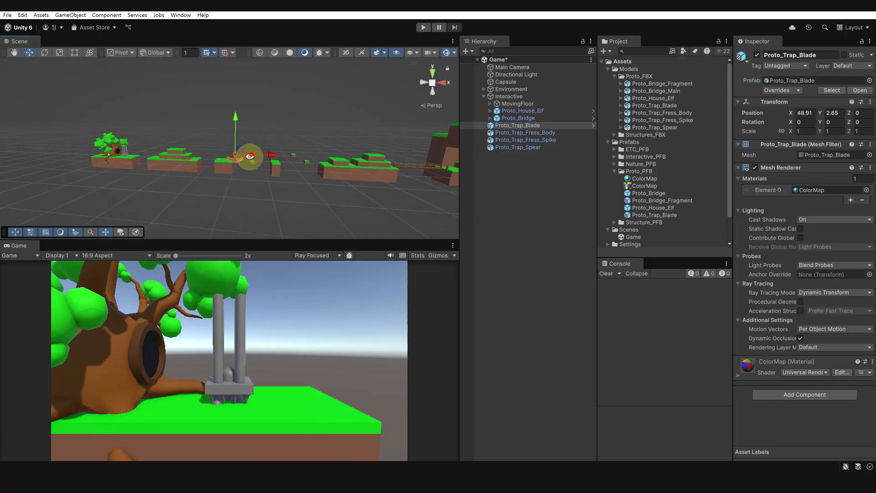
pyautogui.moveTo(250, 156); pyautogui.dragTo(397, 161)
pyautogui.press('f')
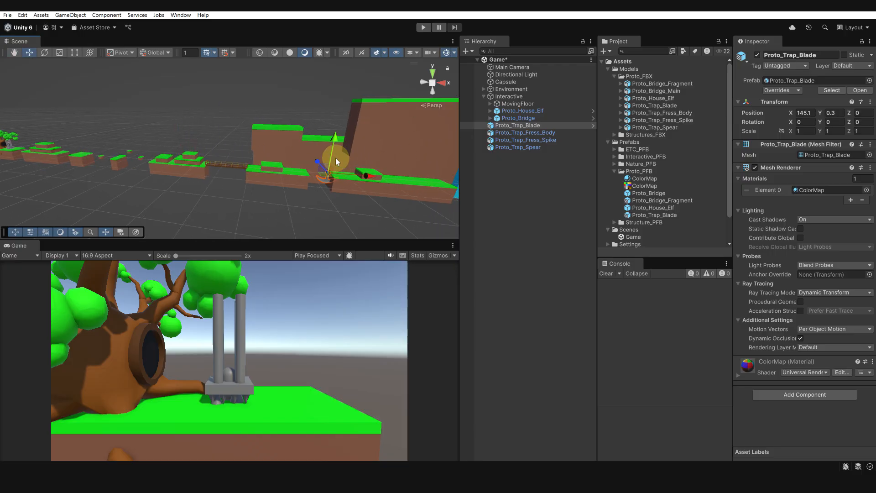
# From the back view, place Proto_Trap_Blade over the gap between the far platforms, at about X 142.37, Y 5.21.
pyautogui.keyDown('alt'); pyautogui.moveTo(430, 78); pyautogui.dragTo(409, 96); pyautogui.keyUp('alt')
pyautogui.click(423, 83)
pyautogui.click(442, 83)
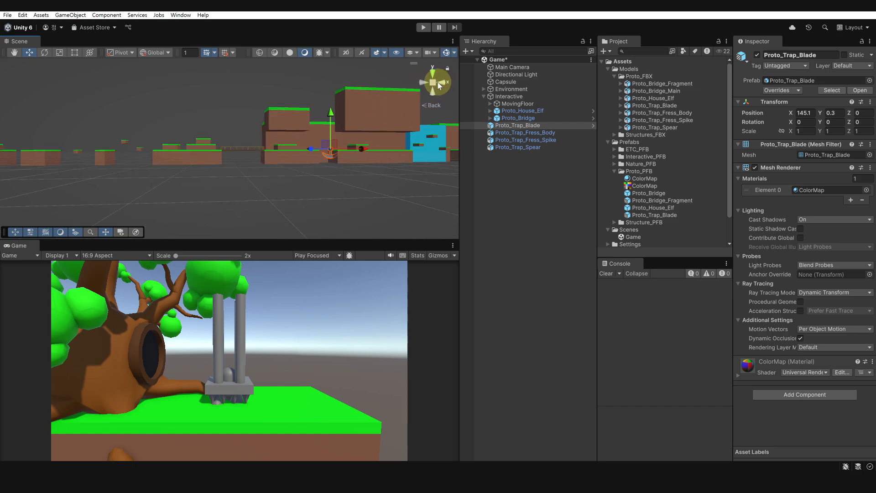
pyautogui.click(442, 83)
pyautogui.click(442, 82)
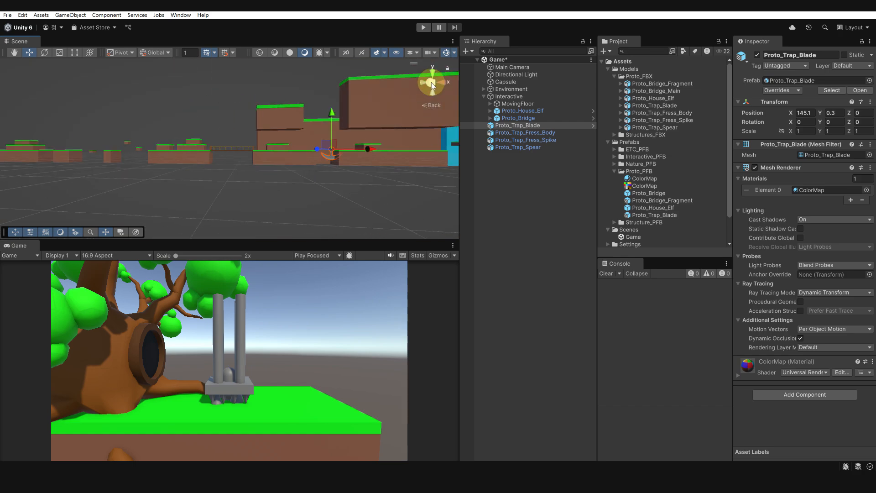
pyautogui.click(432, 82)
pyautogui.moveTo(324, 147); pyautogui.dragTo(149, 145, button='middle')
pyautogui.scroll(20, 308, 156)
pyautogui.scroll(2, 405, 171)
pyautogui.scroll(3, 317, 172)
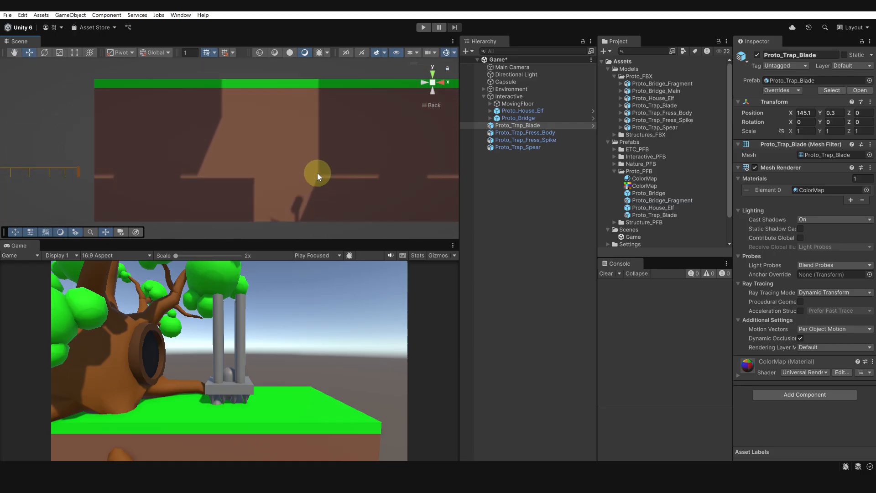
pyautogui.scroll(-3, 315, 176)
pyautogui.moveTo(309, 163); pyautogui.dragTo(283, 128)
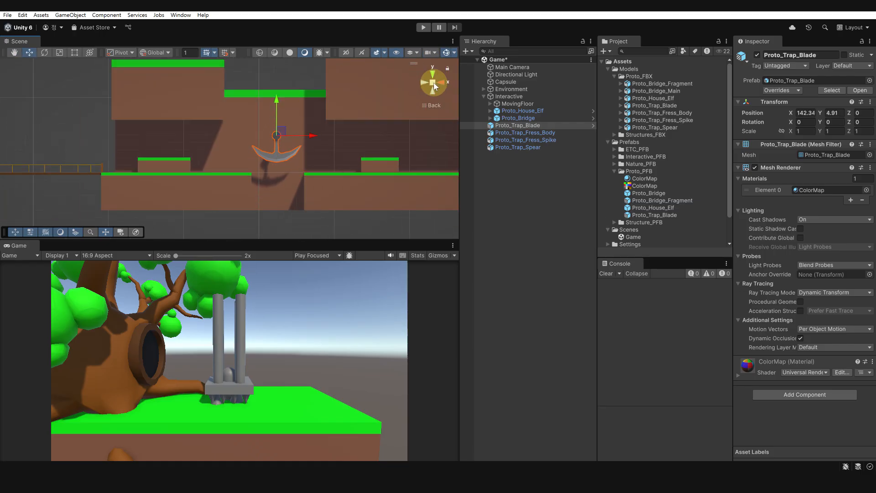
pyautogui.moveTo(284, 128); pyautogui.dragTo(284, 128)
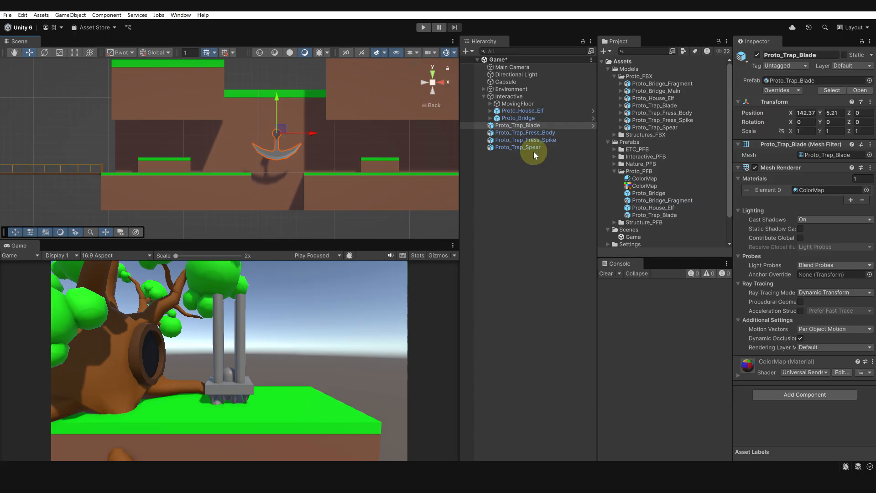
# Set Proto_Trap_Blade's Position to X 142.5 and Y 7.
pyautogui.click(841, 113)
pyautogui.write('5')
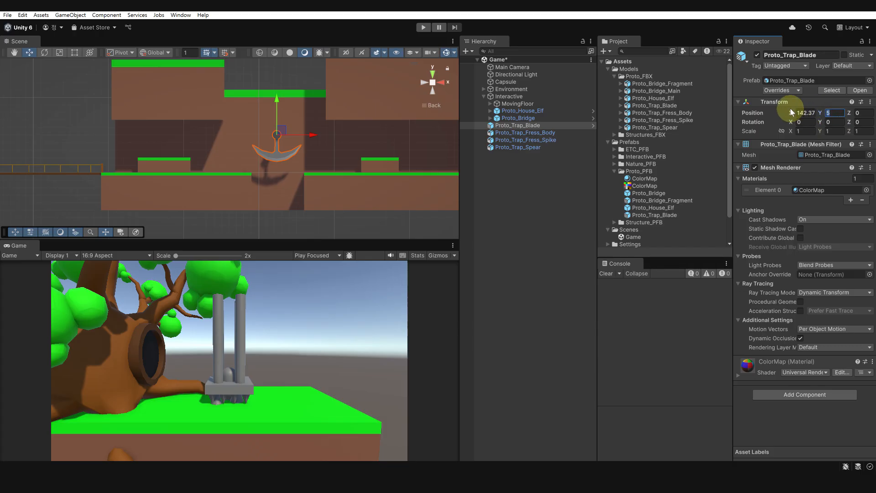
pyautogui.write('7')
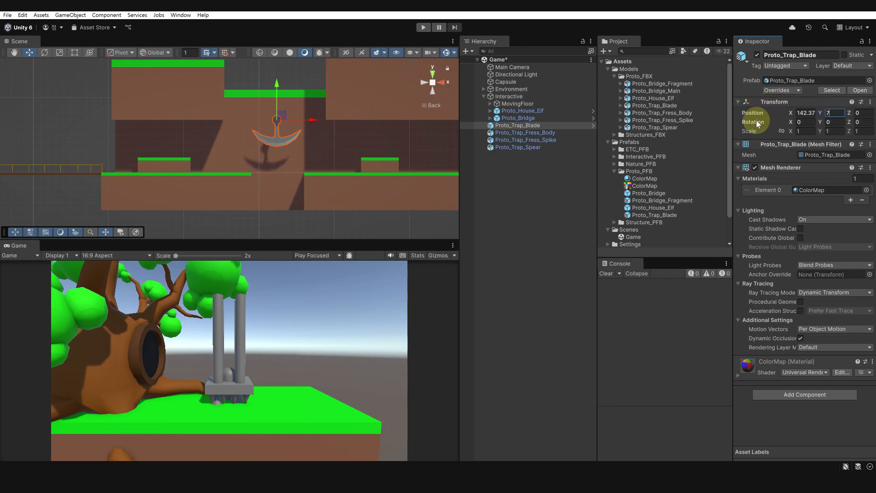
pyautogui.click(805, 113)
pyautogui.write('142')
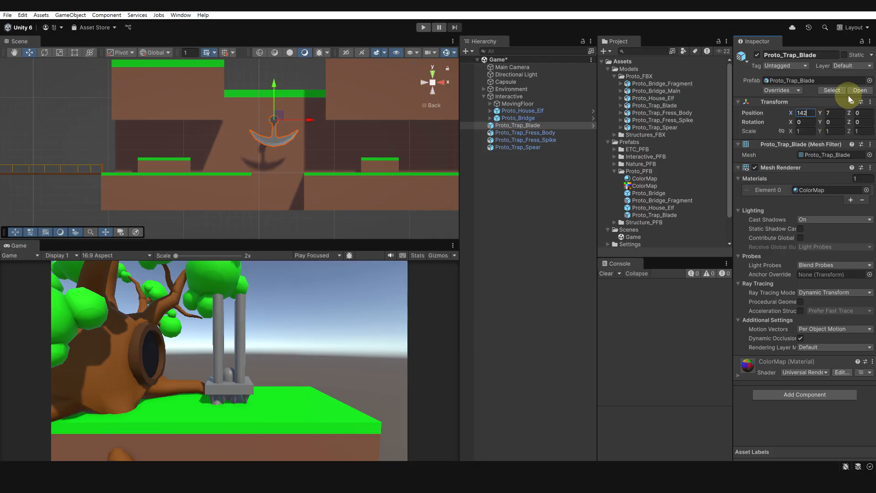
pyautogui.press('BackSpace')
pyautogui.write('3')
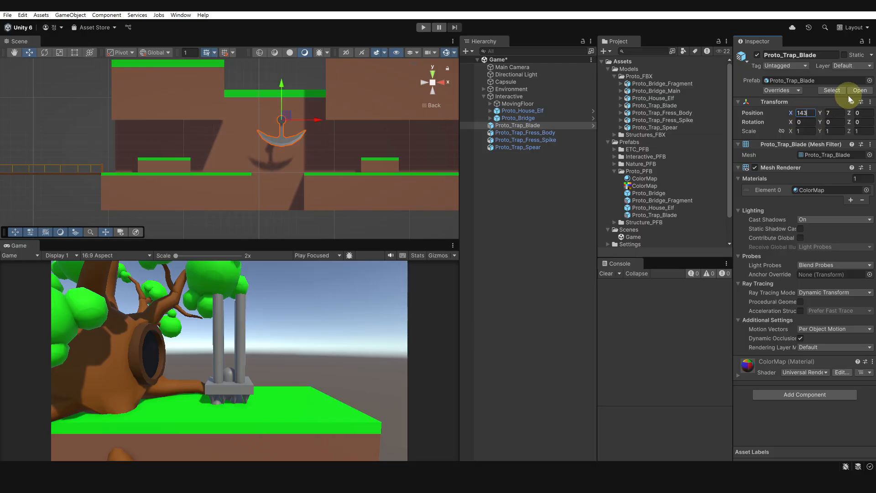
pyautogui.press('BackSpace')
pyautogui.write('2.5')
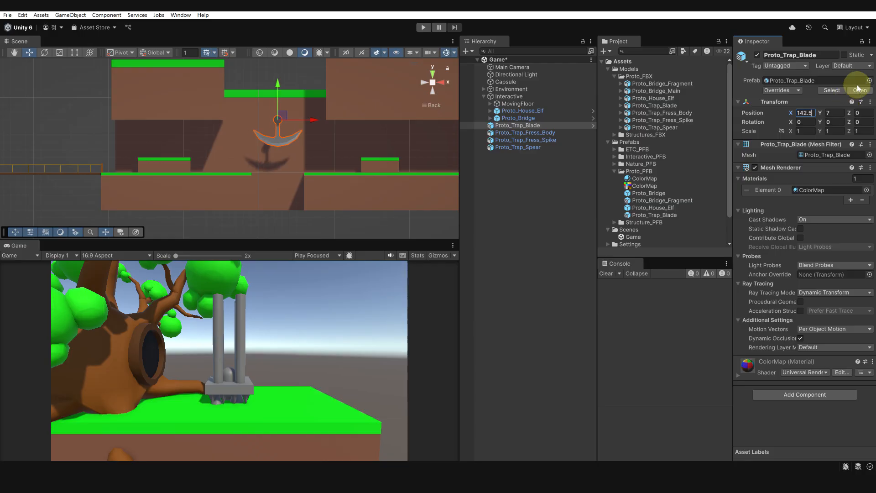
pyautogui.scroll(3, 325, 148)
pyautogui.scroll(-4, 303, 163)
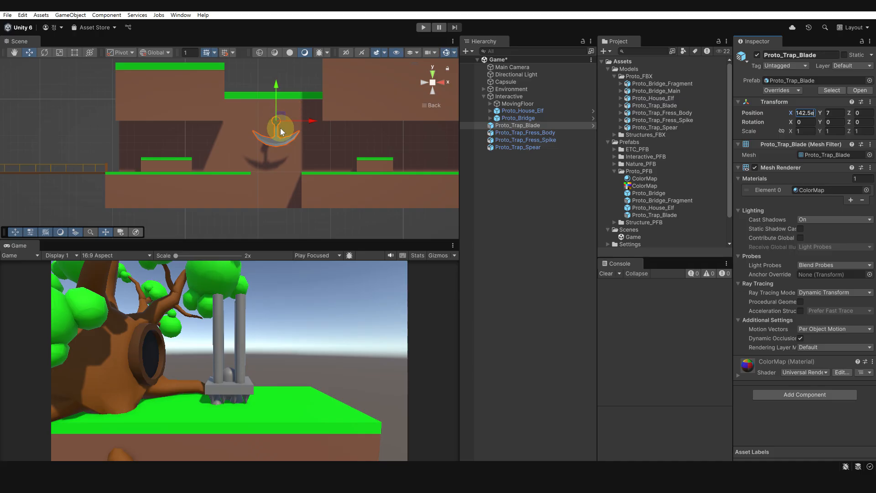
# Shift Proto_Trap_Blade in depth toward the wall, to about Z 1.11.
pyautogui.click(433, 82)
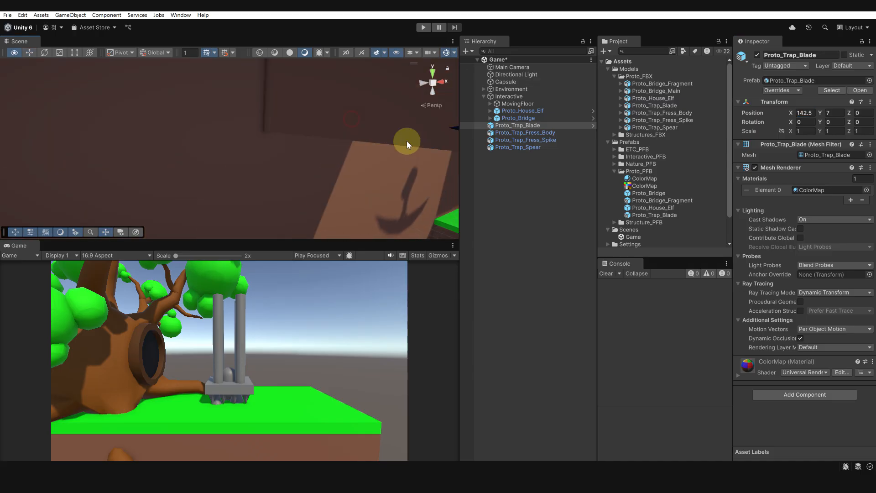
pyautogui.scroll(-3, 406, 144)
pyautogui.keyDown('alt'); pyautogui.moveTo(319, 151); pyautogui.dragTo(330, 163); pyautogui.keyUp('alt')
pyautogui.moveTo(329, 163); pyautogui.dragTo(332, 212, button='middle')
pyautogui.keyDown('alt'); pyautogui.moveTo(333, 211); pyautogui.dragTo(218, 153); pyautogui.keyUp('alt')
pyautogui.scroll(-1, 273, 175)
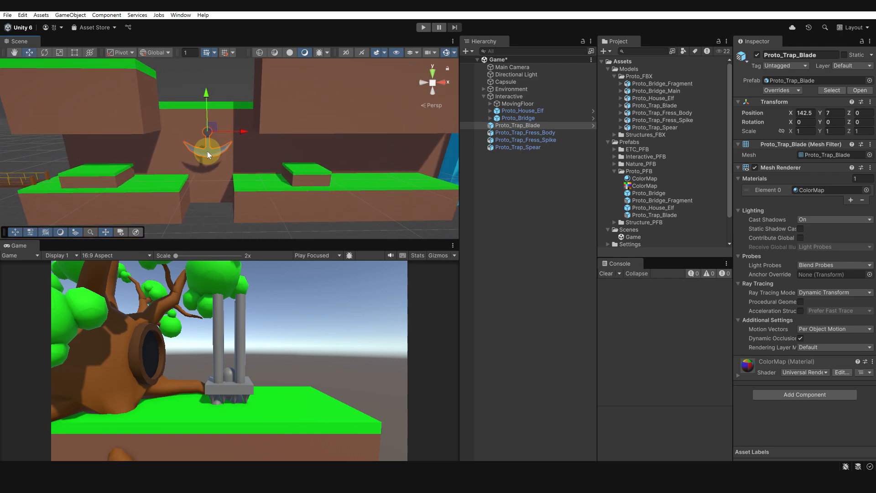
pyautogui.keyDown('alt'); pyautogui.moveTo(207, 152); pyautogui.dragTo(137, 179); pyautogui.keyUp('alt')
# Move the Capsule beside the blade trap as a size reference, at about X 142.12, Y 3.77.
pyautogui.scroll(-8, 138, 179)
pyautogui.moveTo(137, 179); pyautogui.dragTo(263, 178, button='middle')
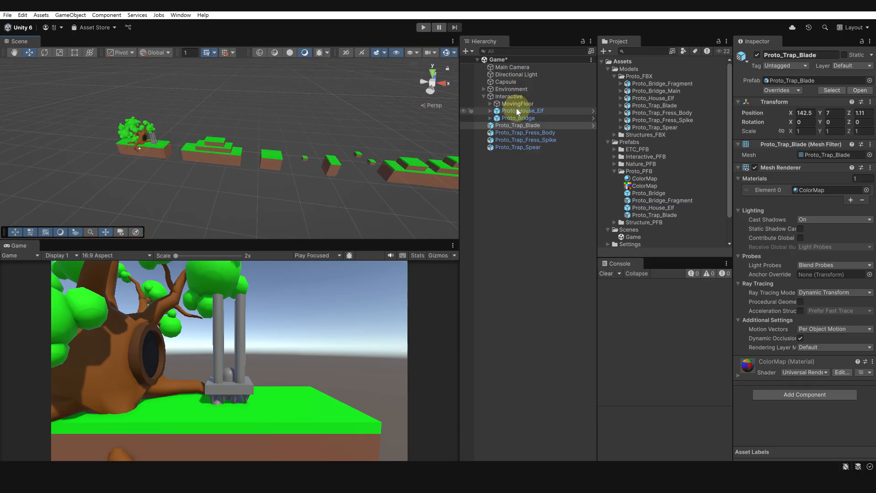
pyautogui.click(506, 82)
pyautogui.moveTo(187, 144); pyautogui.dragTo(321, 144)
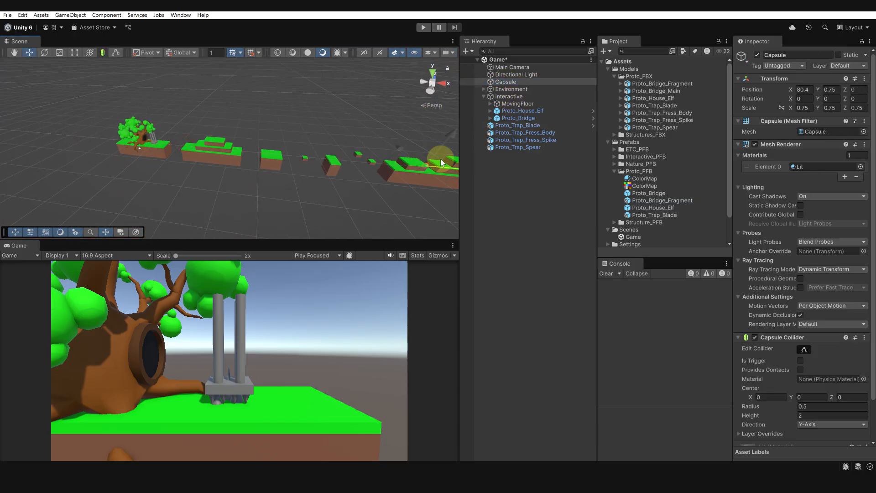
pyautogui.moveTo(441, 163); pyautogui.dragTo(470, 170)
pyautogui.press('f')
pyautogui.click(429, 90)
pyautogui.keyDown('alt'); pyautogui.moveTo(308, 118); pyautogui.dragTo(287, 126, button='right'); pyautogui.keyUp('alt')
pyautogui.moveTo(288, 134); pyautogui.dragTo(259, 134)
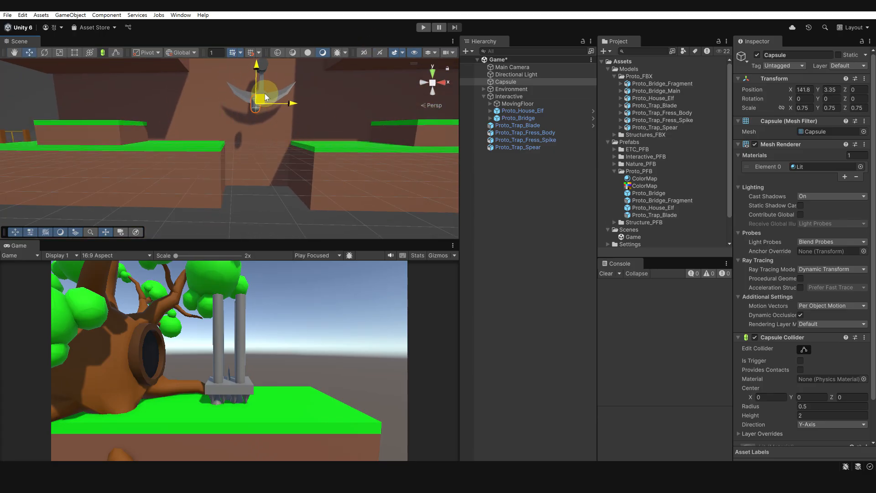
pyautogui.moveTo(264, 94); pyautogui.dragTo(506, 94)
pyautogui.press('f')
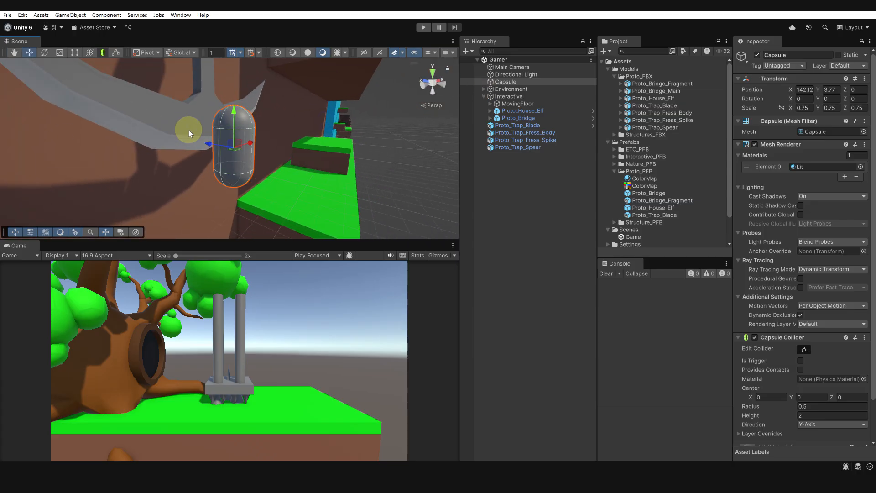
# Bring Proto_Trap_Blade closer to the Capsule's path and set its Position Z to 0.7.
pyautogui.keyDown('alt'); pyautogui.moveTo(189, 132); pyautogui.dragTo(240, 123); pyautogui.keyUp('alt')
pyautogui.click(217, 137)
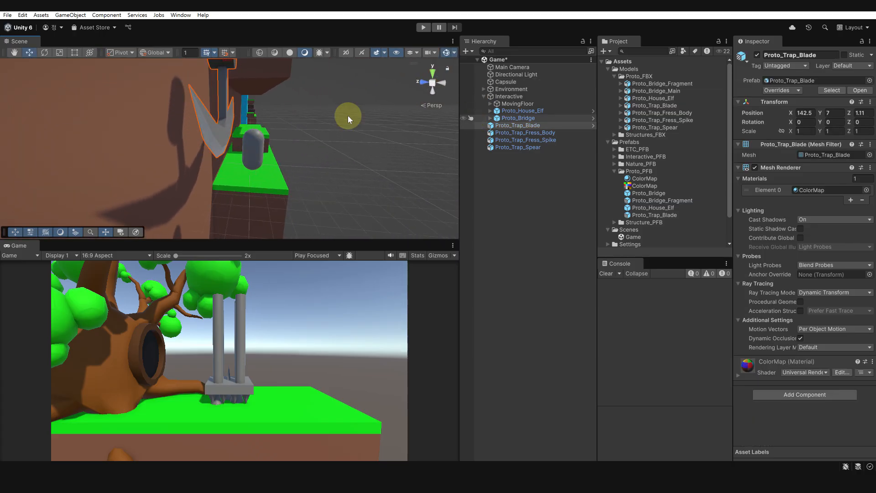
pyautogui.keyDown('alt'); pyautogui.moveTo(348, 115); pyautogui.dragTo(200, 94); pyautogui.keyUp('alt')
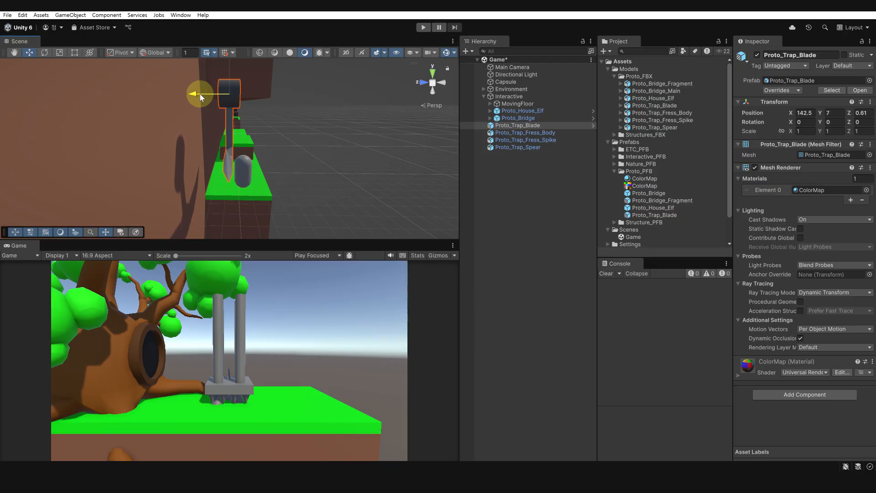
pyautogui.moveTo(200, 94); pyautogui.dragTo(196, 94)
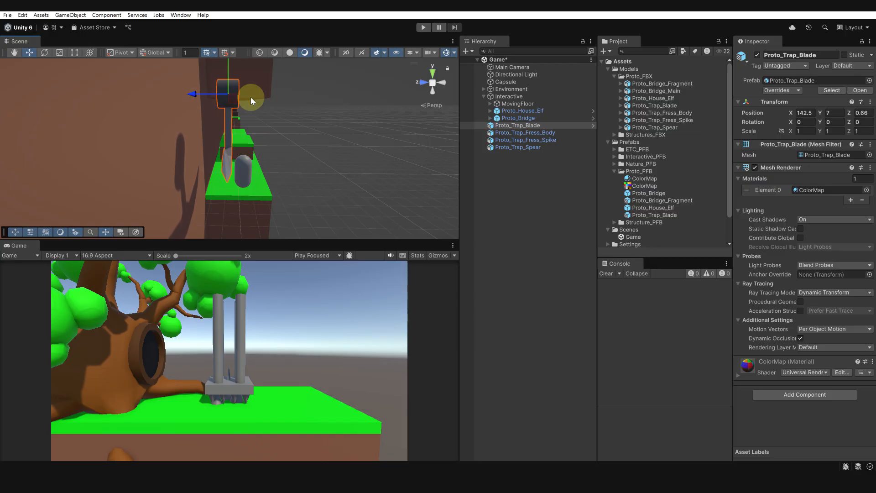
pyautogui.click(871, 113)
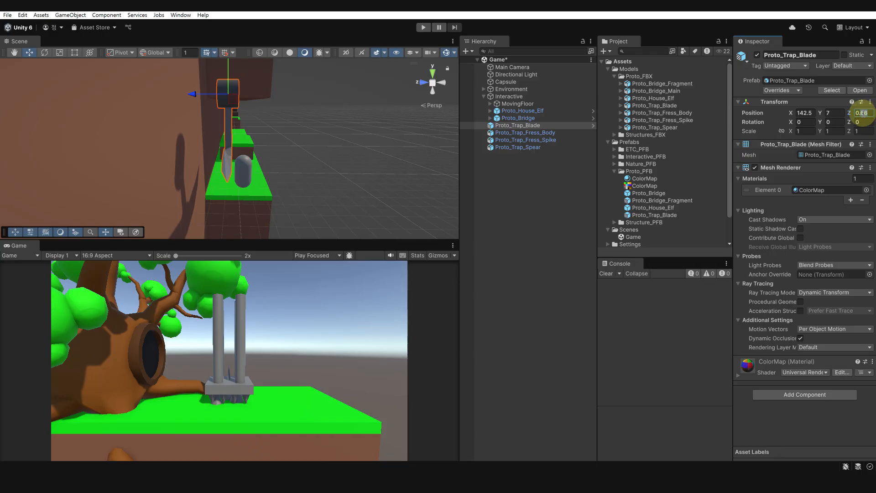
pyautogui.write('0.6')
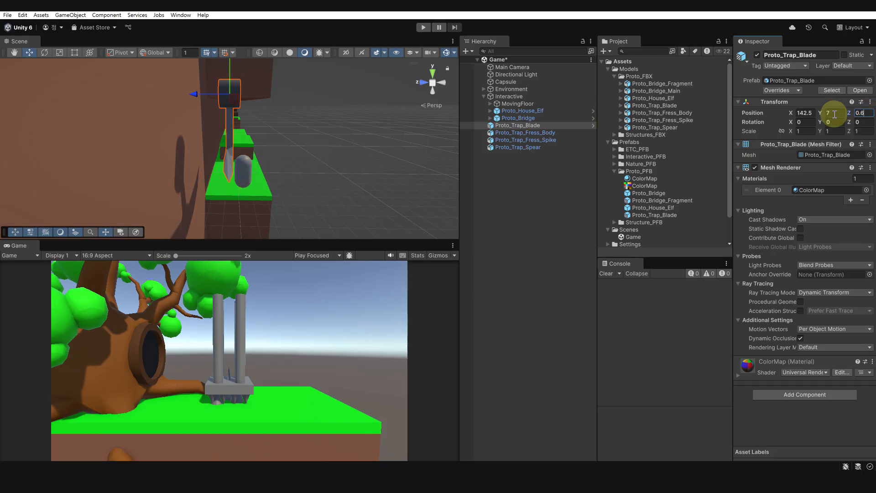
pyautogui.moveTo(258, 134)
pyautogui.keyDown('alt'); pyautogui.mouseDown()
pyautogui.moveTo(255, 126)
pyautogui.moveTo(289, 156)
pyautogui.moveTo(270, 137)
pyautogui.mouseUp(); pyautogui.keyUp('alt')
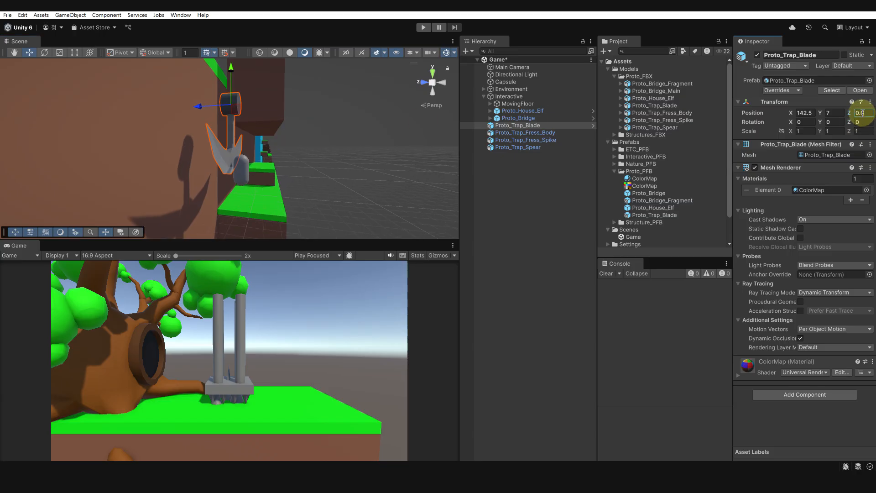
pyautogui.write('7')
# Move the Capsule around the gap to check its clearance from the blade, and reset its Position to 0, 0, 0.
pyautogui.keyDown('alt'); pyautogui.moveTo(337, 152); pyautogui.dragTo(272, 147); pyautogui.keyUp('alt')
pyautogui.click(231, 160)
pyautogui.moveTo(201, 178); pyautogui.dragTo(242, 153)
pyautogui.moveTo(208, 178); pyautogui.dragTo(261, 154)
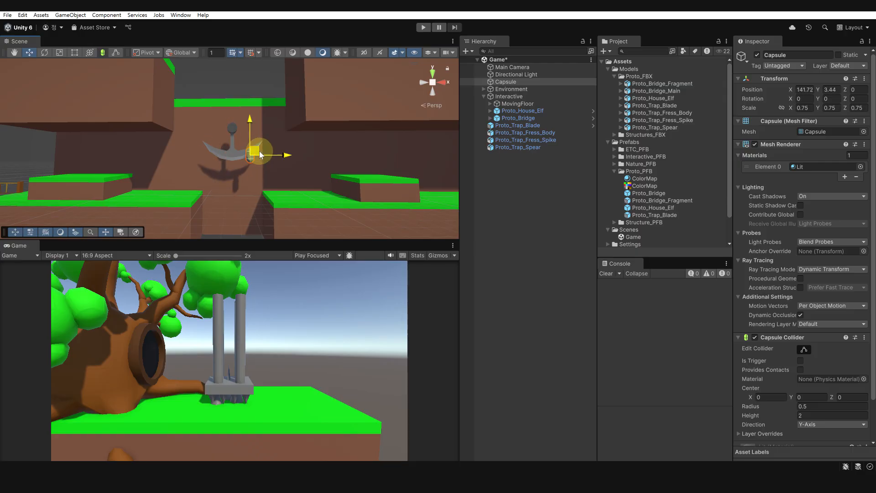
pyautogui.moveTo(198, 190); pyautogui.dragTo(286, 178)
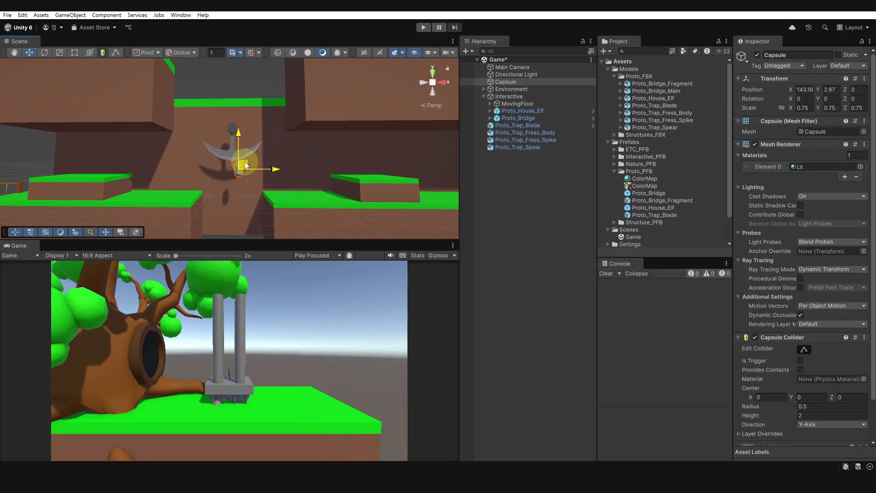
pyautogui.moveTo(245, 165); pyautogui.dragTo(198, 181)
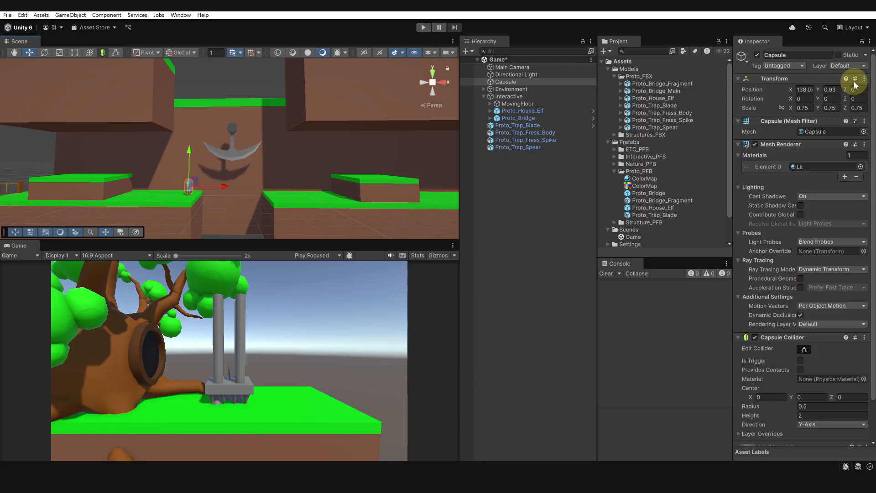
pyautogui.click(805, 90)
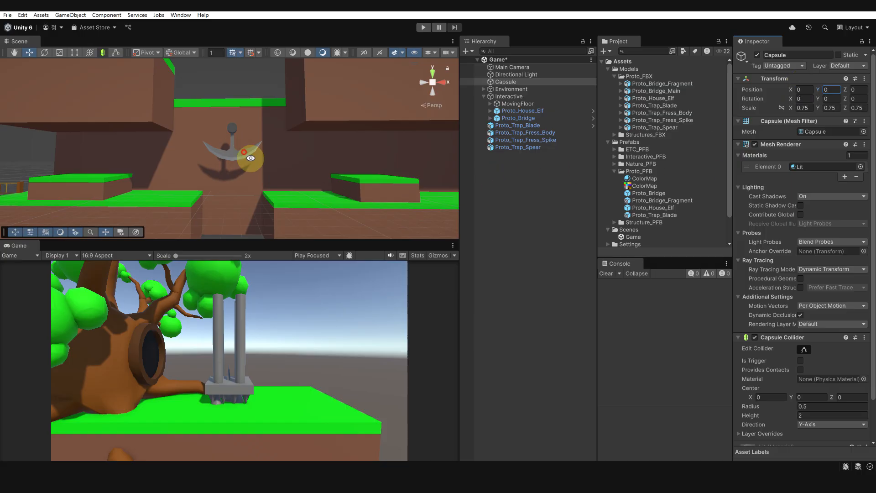
# Select Proto_Trap_Blade and move it into the Interactive group, below Proto_Bridge.
pyautogui.click(237, 136)
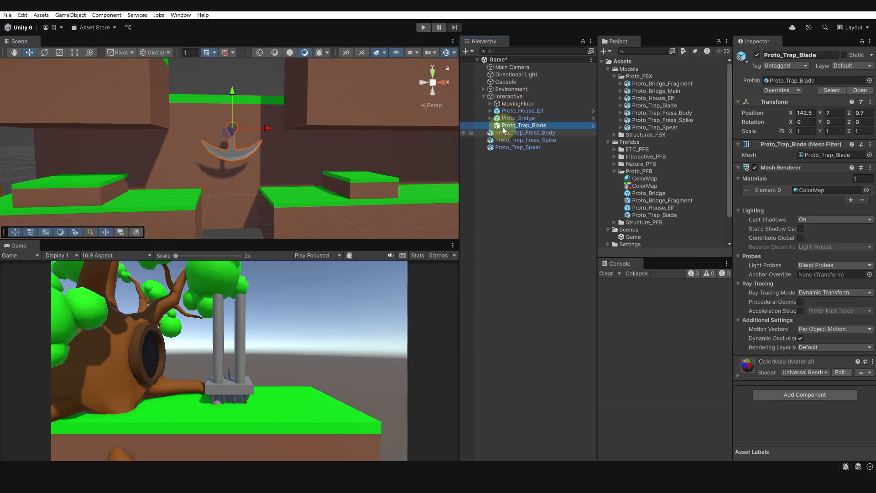
# Nest Proto_Trap_Fress_Spike under Proto_Trap_Fress_Body and move the pair into the Interactive group, below Proto_Trap_Blade.
pyautogui.click(503, 125)
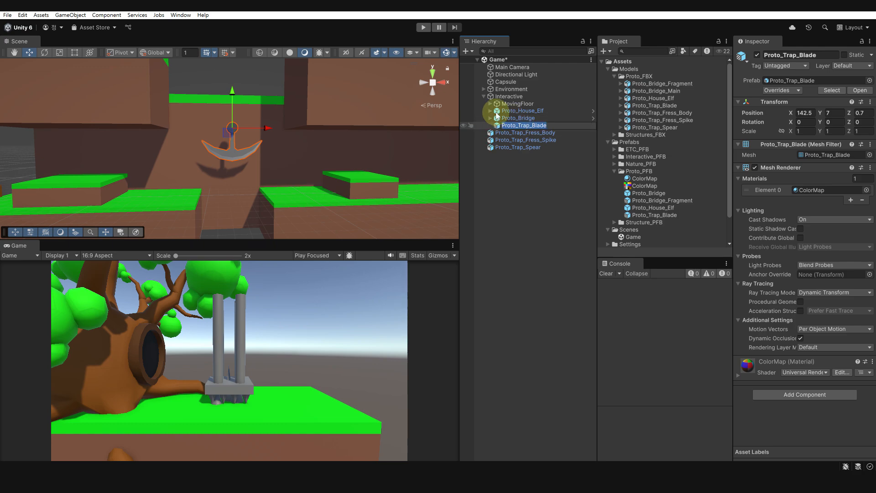
pyautogui.click(524, 174)
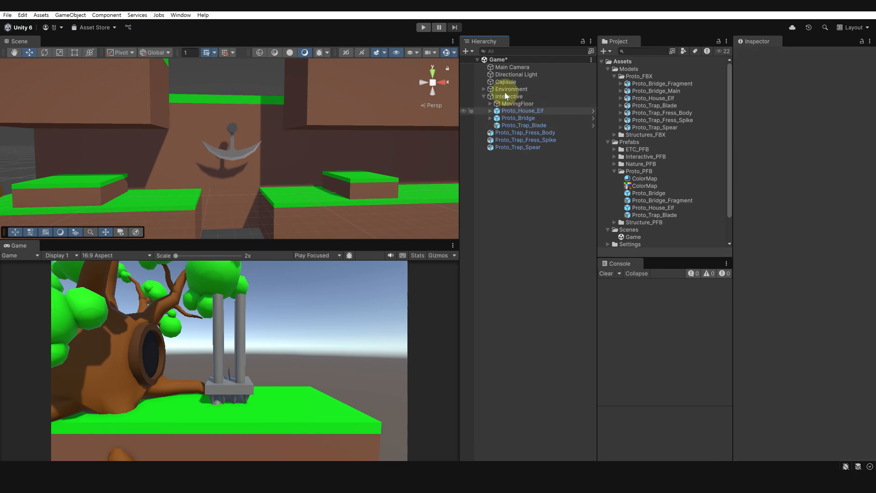
pyautogui.moveTo(420, 125); pyautogui.dragTo(72, 127, button='right')
pyautogui.doubleClick(525, 132)
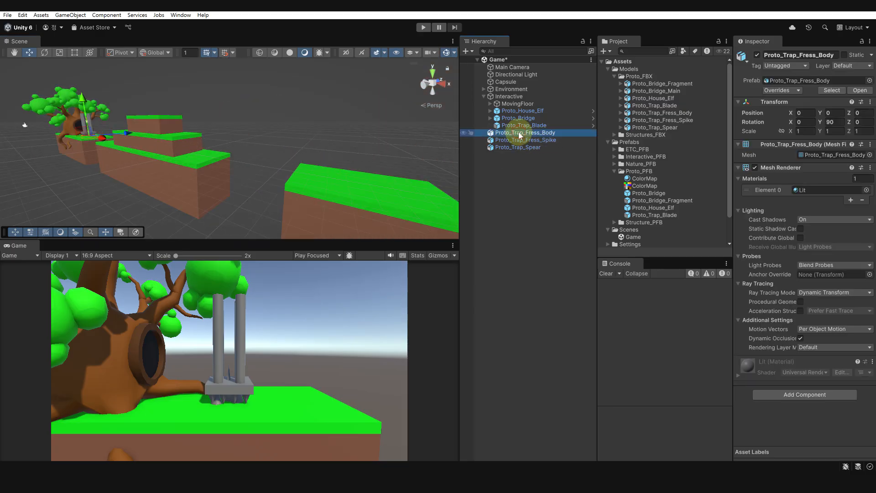
pyautogui.keyDown('alt'); pyautogui.moveTo(324, 146); pyautogui.dragTo(207, 145, button='right'); pyautogui.keyUp('alt')
pyautogui.keyDown('alt'); pyautogui.moveTo(208, 145); pyautogui.dragTo(256, 166); pyautogui.keyUp('alt')
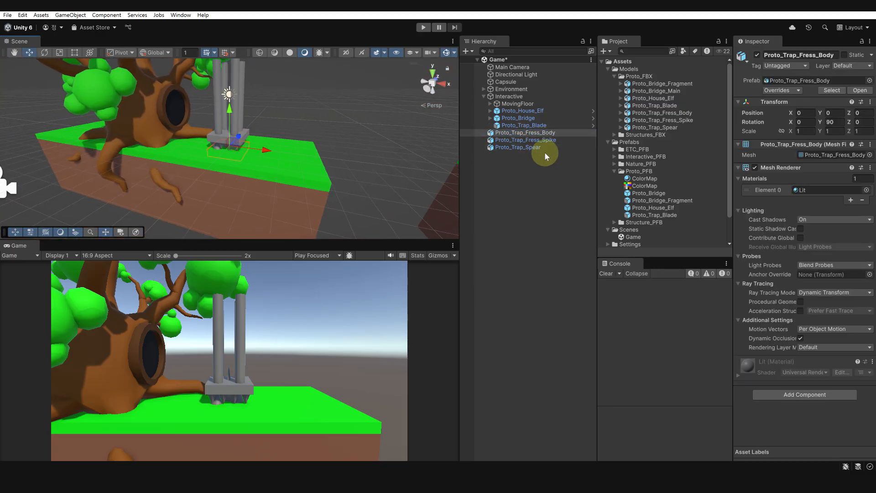
pyautogui.click(542, 133)
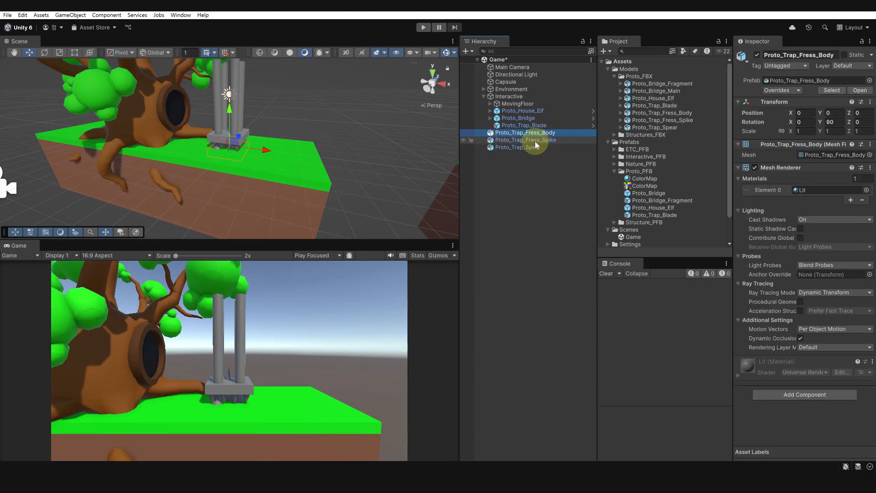
pyautogui.moveTo(536, 142); pyautogui.dragTo(533, 137)
pyautogui.keyDown('alt'); pyautogui.moveTo(282, 145); pyautogui.dragTo(327, 140); pyautogui.keyUp('alt')
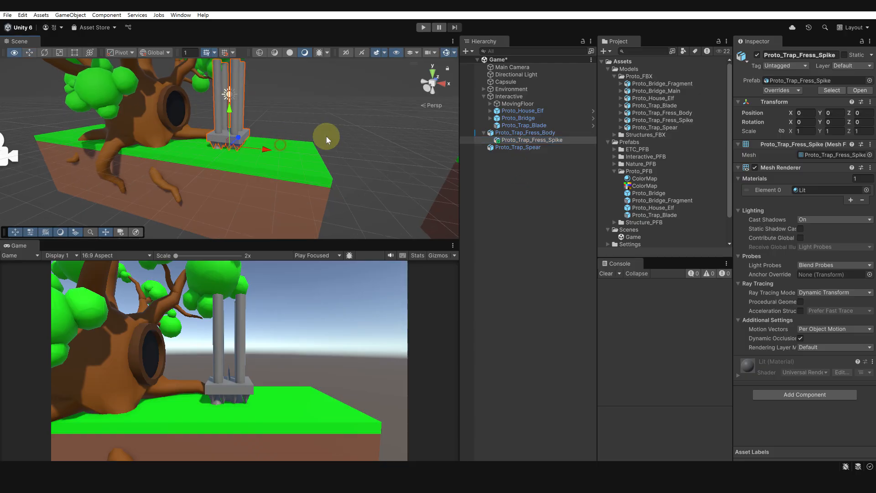
pyautogui.click(530, 133)
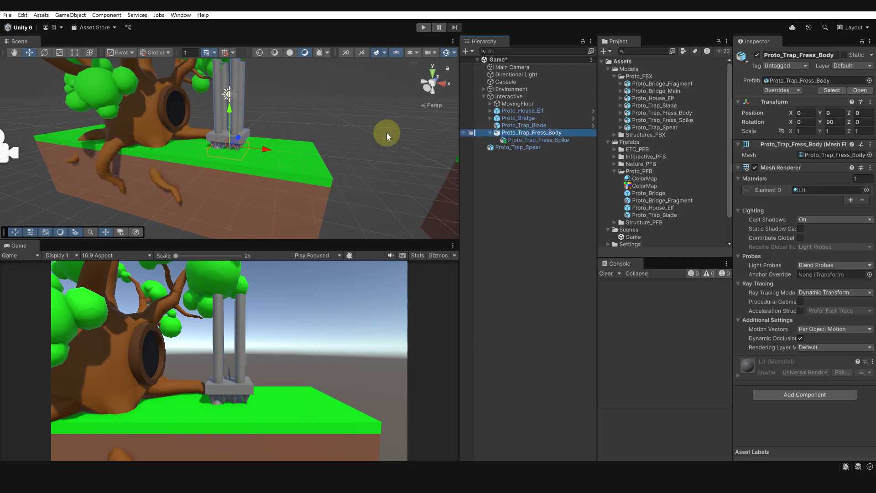
# Raise Proto_Trap_Fress_Body to about Y 2.85 and set its Rotation Y to 0.
pyautogui.keyDown('alt'); pyautogui.moveTo(387, 137); pyautogui.dragTo(229, 62); pyautogui.keyUp('alt')
pyautogui.scroll(4, 244, 93)
pyautogui.moveTo(283, 109); pyautogui.dragTo(301, 155, button='middle')
pyautogui.click(830, 122)
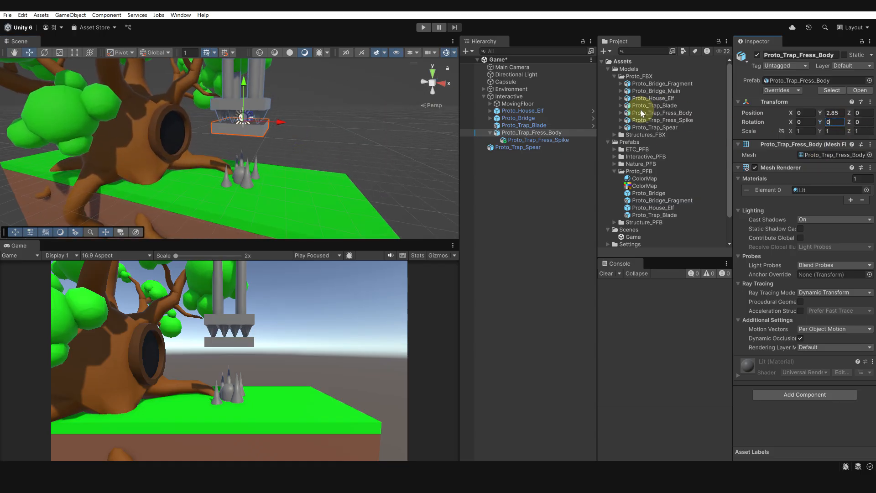
# Set the Position Y of Proto_Trap_Fress_Body to 7.
pyautogui.click(549, 141)
pyautogui.click(546, 133)
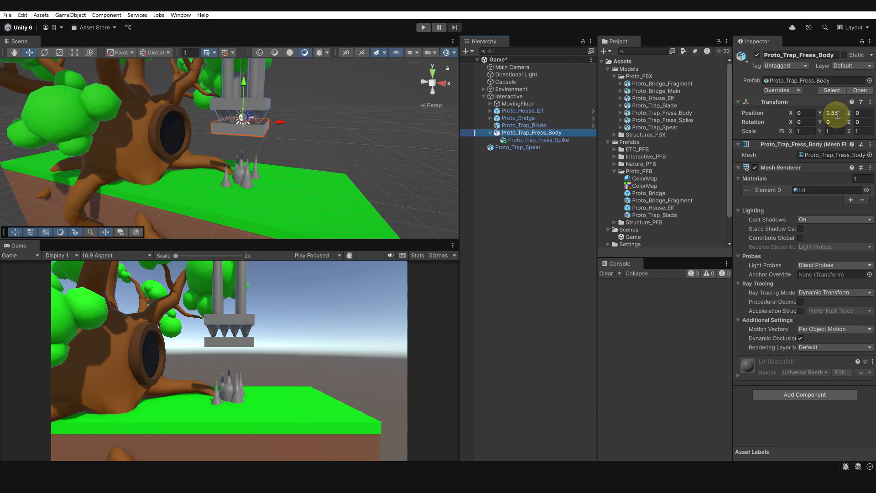
pyautogui.write('7')
pyautogui.press('Return')
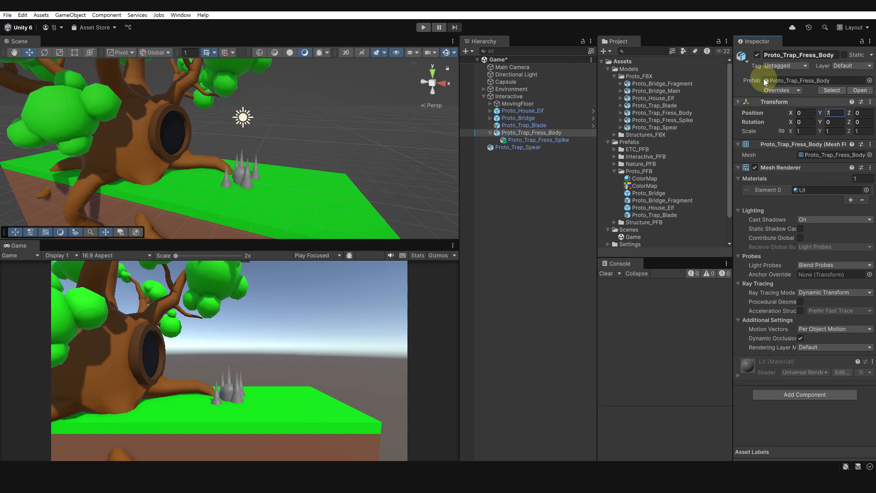
pyautogui.scroll(-2, 306, 96)
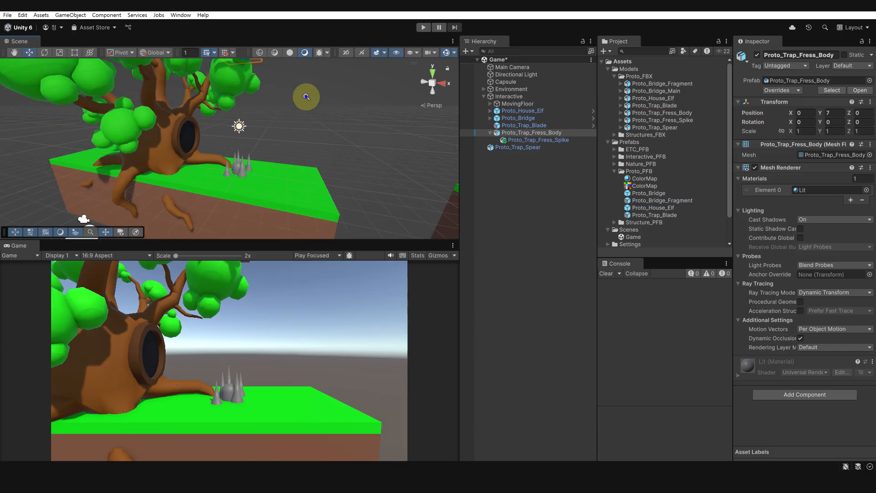
pyautogui.scroll(-2, 307, 96)
pyautogui.keyDown('alt'); pyautogui.moveTo(287, 96); pyautogui.dragTo(249, 150); pyautogui.keyUp('alt')
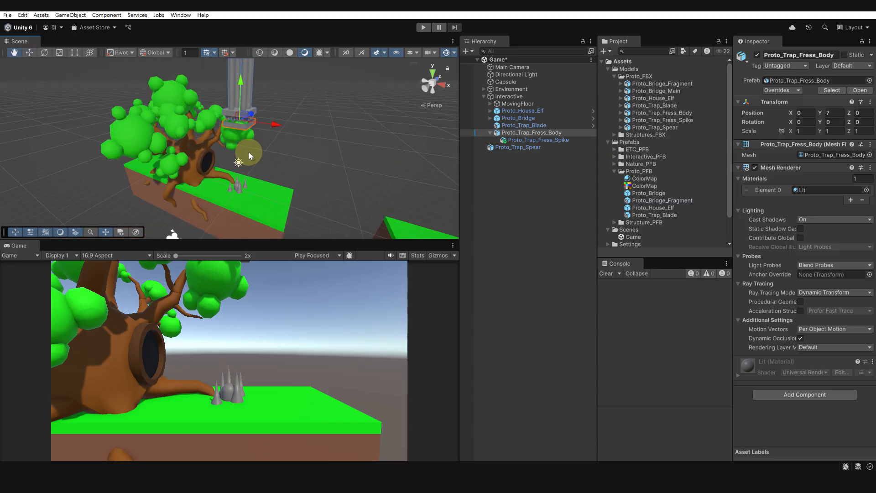
# Lower the nested Proto_Trap_Fress_Spike beneath its body and set its Position Y to -1.5.
pyautogui.click(535, 140)
pyautogui.moveTo(245, 89); pyautogui.dragTo(242, 111)
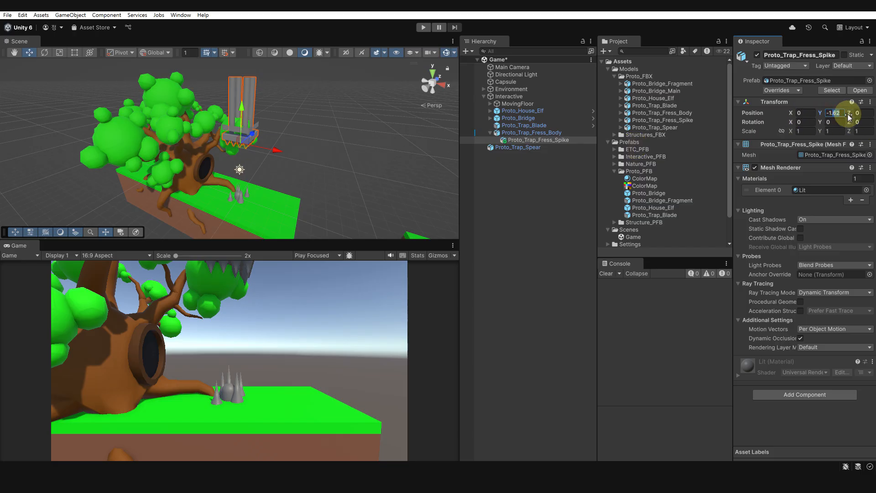
pyautogui.write('-1.5')
pyautogui.press('Return')
pyautogui.scroll(5, 268, 107)
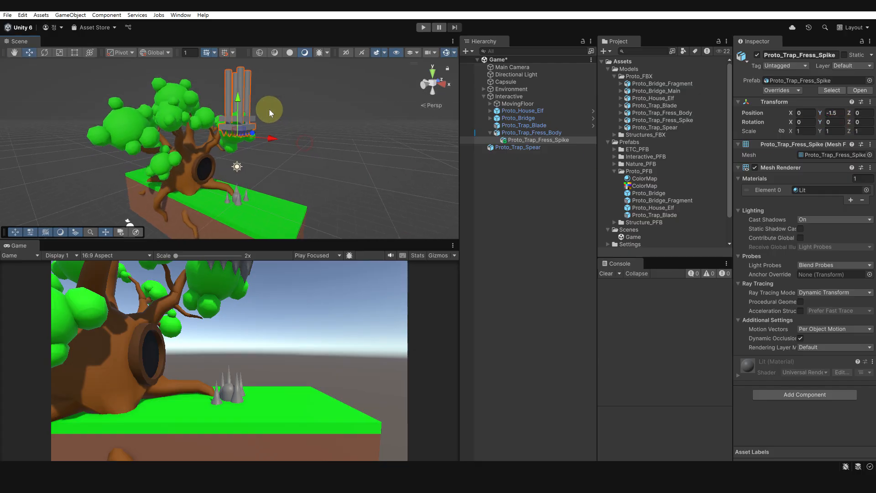
pyautogui.keyDown('alt'); pyautogui.moveTo(377, 143); pyautogui.dragTo(359, 149); pyautogui.keyUp('alt')
pyautogui.scroll(-10, 303, 144)
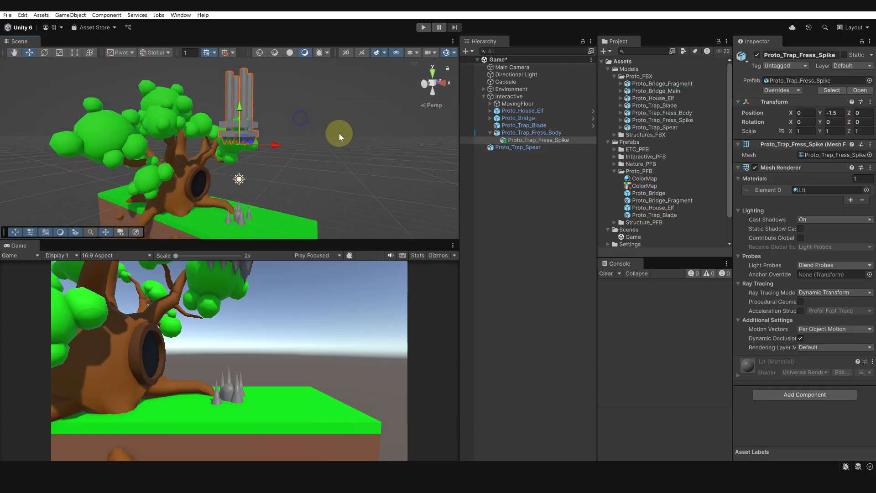
# Create prefab variants of Proto_Trap_Fress_Body and Proto_Trap_Spear in the Proto_PFB folder.
pyautogui.click(534, 133)
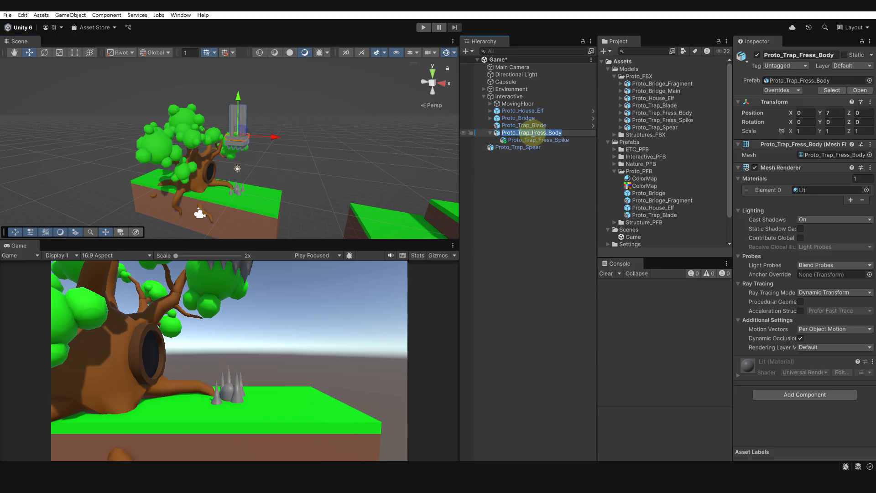
pyautogui.moveTo(525, 126); pyautogui.dragTo(635, 176)
pyautogui.scroll(-3, 307, 139)
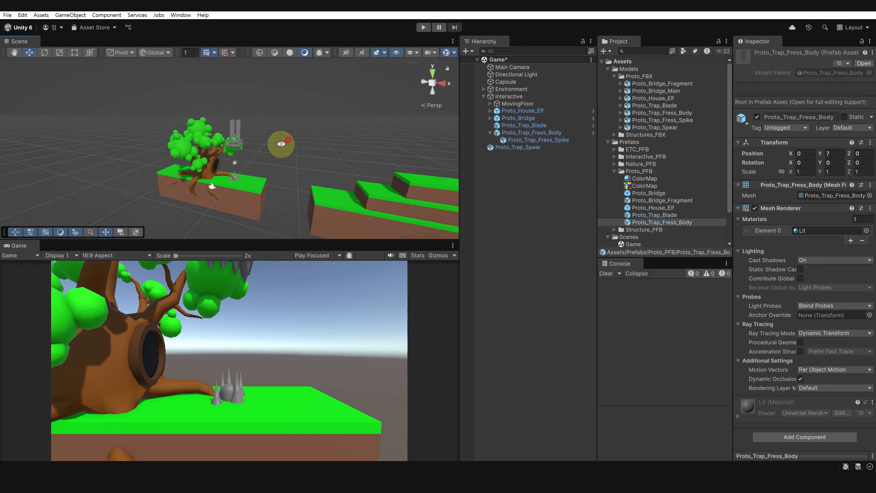
# Move Proto_Trap_Fress_Body along the X axis to the cliffs near the blade trap, at about X 125.39.
pyautogui.click(233, 137)
pyautogui.scroll(1, 272, 148)
pyautogui.scroll(-3, 272, 149)
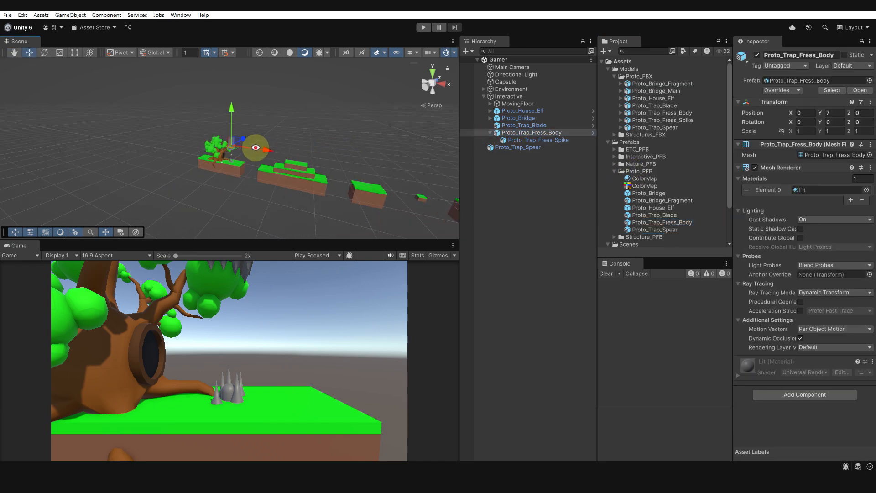
pyautogui.moveTo(265, 149); pyautogui.dragTo(533, 159)
pyautogui.scroll(-6, 296, 169)
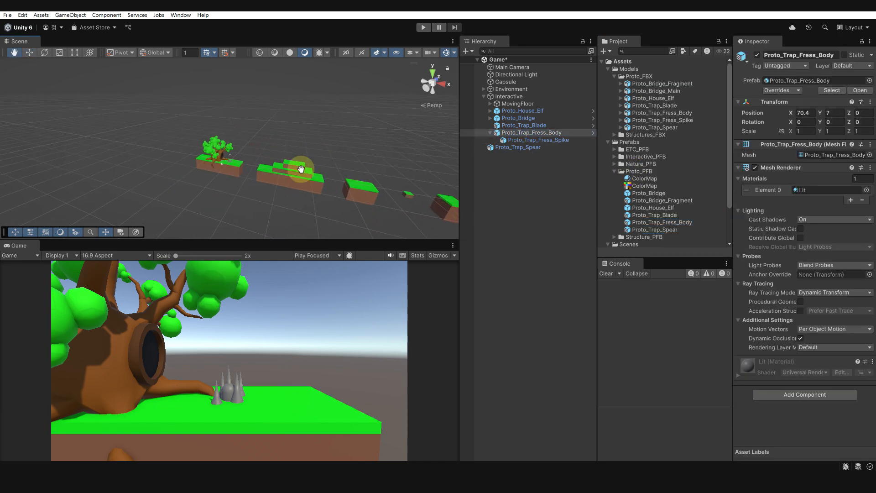
pyautogui.moveTo(393, 178); pyautogui.dragTo(394, 178)
pyautogui.press('f')
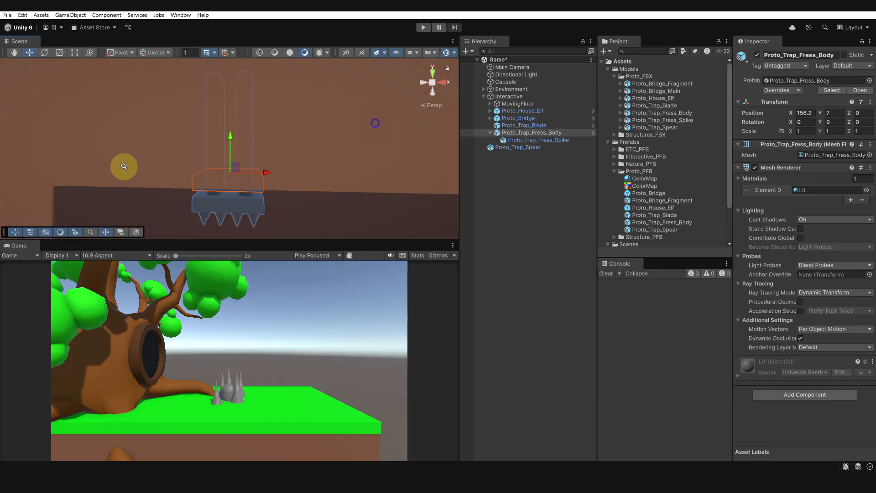
pyautogui.moveTo(72, 160); pyautogui.dragTo(76, 161)
pyautogui.scroll(-2, 129, 167)
pyautogui.moveTo(130, 167); pyautogui.dragTo(229, 155, button='middle')
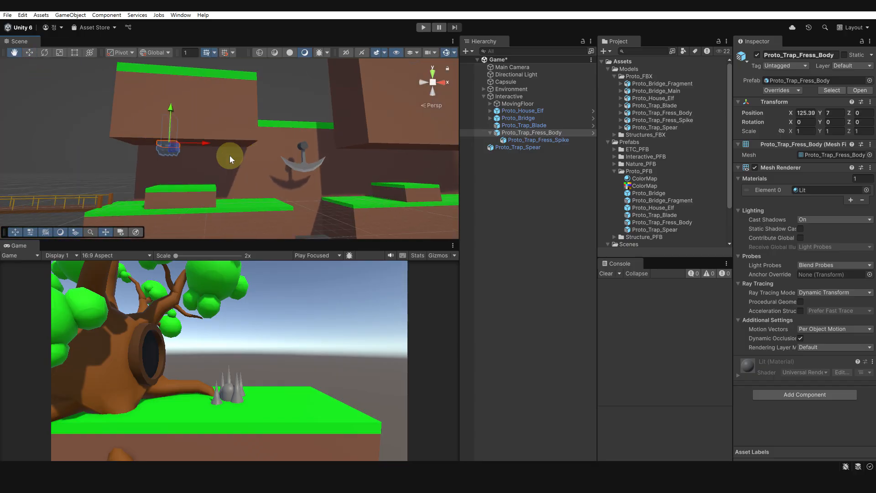
# Adjust Proto_Trap_Fress_Body to about X 127.34, beneath the overhanging cliff before the blade trap.
pyautogui.scroll(2, 228, 156)
pyautogui.moveTo(205, 142); pyautogui.dragTo(210, 142)
pyautogui.moveTo(210, 143)
pyautogui.keyDown('alt'); pyautogui.mouseDown()
pyautogui.moveTo(194, 108)
pyautogui.moveTo(210, 168)
pyautogui.moveTo(214, 142)
pyautogui.mouseUp(); pyautogui.keyUp('alt')
pyautogui.click(424, 87)
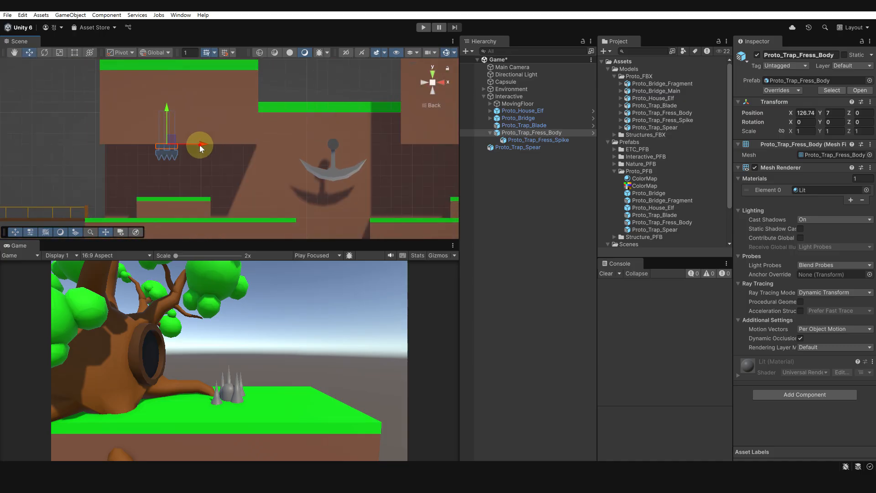
pyautogui.moveTo(199, 144); pyautogui.dragTo(208, 146)
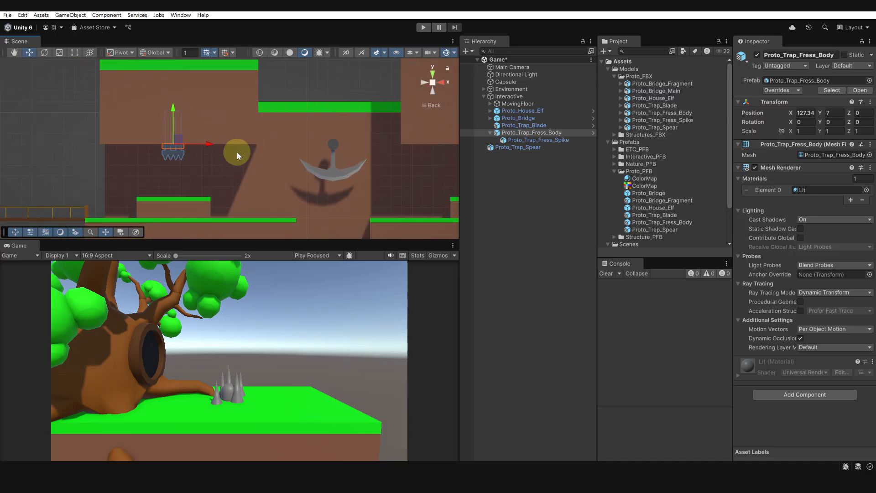
pyautogui.keyDown('alt'); pyautogui.moveTo(254, 141); pyautogui.dragTo(220, 153); pyautogui.keyUp('alt')
pyautogui.keyDown('alt'); pyautogui.moveTo(291, 143); pyautogui.dragTo(297, 142, button='right'); pyautogui.keyUp('alt')
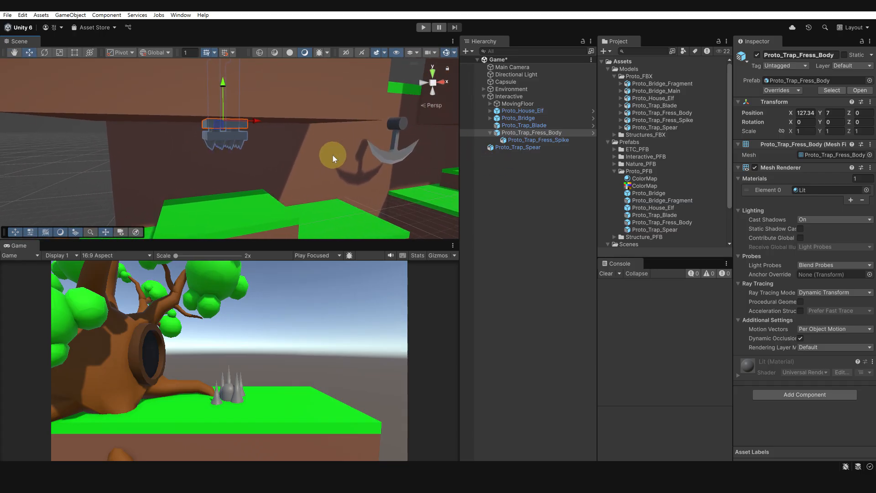
pyautogui.keyDown('alt'); pyautogui.moveTo(333, 155); pyautogui.dragTo(193, 143); pyautogui.keyUp('alt')
pyautogui.scroll(-10, 242, 141)
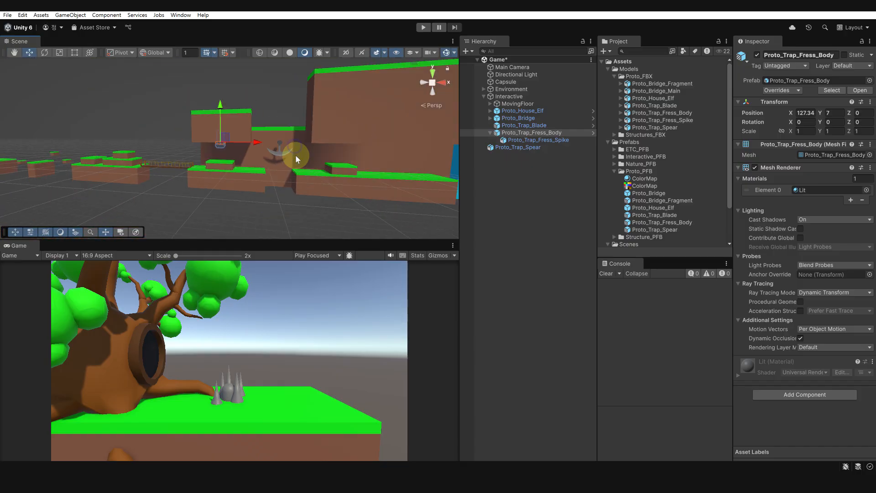
# Rename the press trap in the scene to Proto_Trap_Fress_Body_01 and duplicate it as Proto_Trap_Fress_Body_02.
pyautogui.moveTo(295, 155); pyautogui.dragTo(333, 161, button='right')
pyautogui.click(338, 158)
pyautogui.click(529, 133)
pyautogui.press('F2')
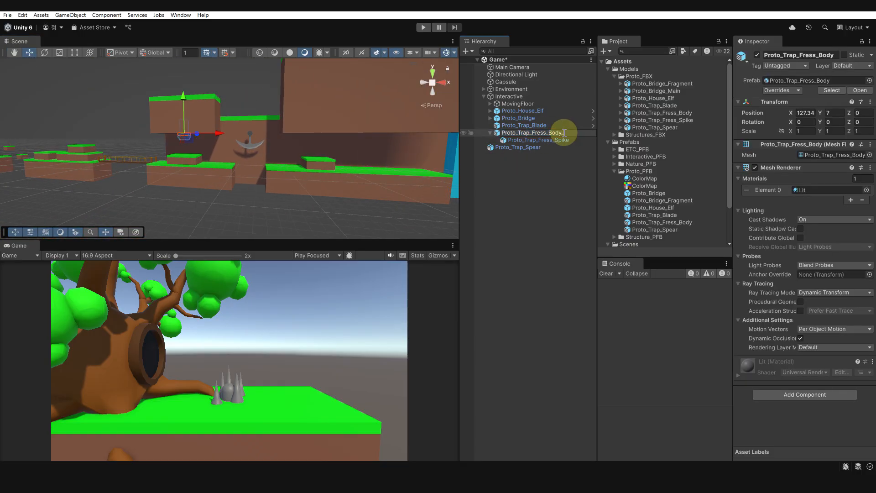
pyautogui.hotkey('ctrl', 'd')
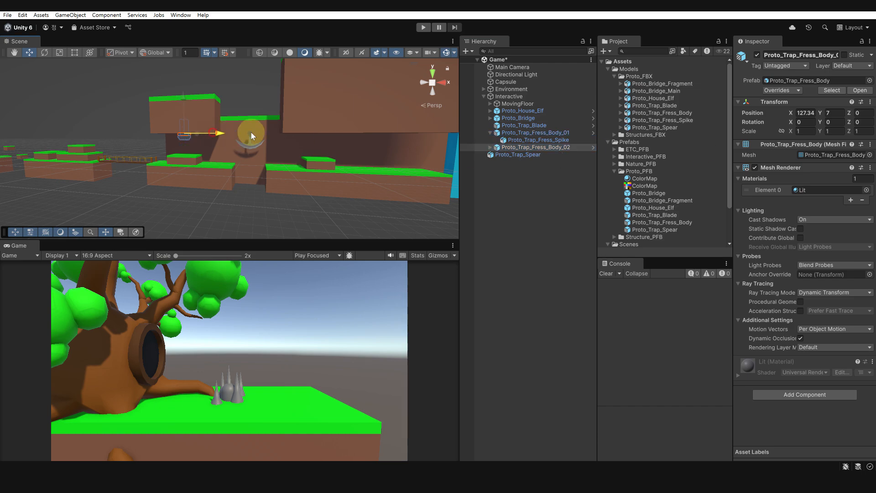
# Move Proto_Trap_Fress_Body_02 along the X axis to about 156.01, beneath the large cliff beyond the blade trap.
pyautogui.moveTo(251, 133); pyautogui.dragTo(351, 131)
pyautogui.press('f')
pyautogui.keyDown('alt'); pyautogui.moveTo(299, 141); pyautogui.dragTo(280, 97); pyautogui.keyUp('alt')
pyautogui.scroll(-8, 188, 163)
pyautogui.keyDown('alt'); pyautogui.moveTo(212, 187); pyautogui.dragTo(234, 208); pyautogui.keyUp('alt')
pyautogui.moveTo(266, 155); pyautogui.dragTo(267, 154)
pyautogui.scroll(-5, 140, 185)
pyautogui.moveTo(141, 185)
pyautogui.keyDown('alt'); pyautogui.mouseDown()
pyautogui.moveTo(201, 208)
pyautogui.moveTo(139, 193)
pyautogui.mouseUp(); pyautogui.keyUp('alt')
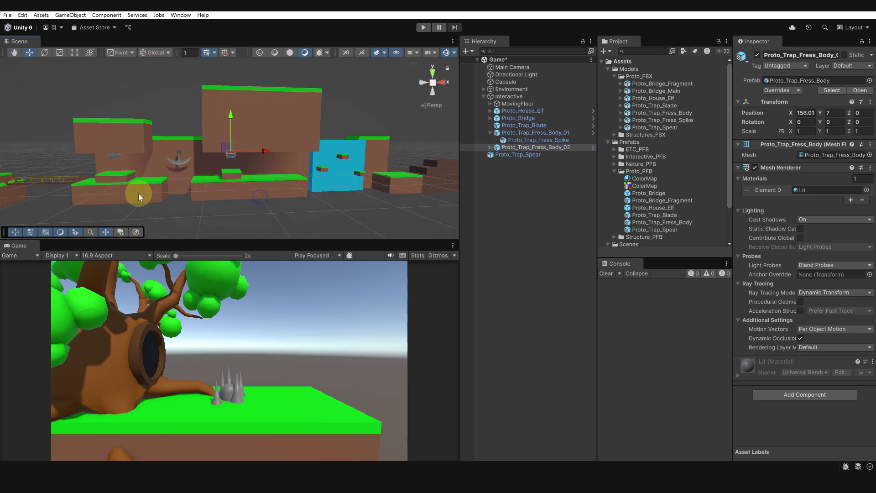
pyautogui.scroll(-2, 139, 193)
pyautogui.moveTo(138, 193); pyautogui.dragTo(183, 163, button='middle')
pyautogui.keyDown('alt'); pyautogui.moveTo(182, 163); pyautogui.dragTo(203, 184); pyautogui.keyUp('alt')
pyautogui.click(273, 185)
pyautogui.moveTo(203, 184); pyautogui.dragTo(256, 185, button='middle')
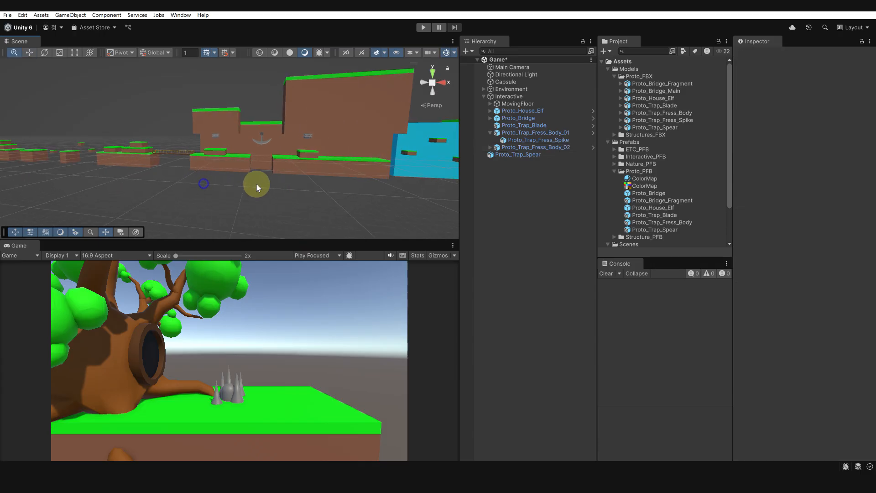
pyautogui.moveTo(257, 186)
pyautogui.keyDown('alt'); pyautogui.mouseDown()
pyautogui.moveTo(268, 196)
pyautogui.moveTo(255, 193)
pyautogui.mouseUp(); pyautogui.keyUp('alt')
# Move Proto_Trap_Spear along the X axis to about 2.95, clear of the Capsule.
pyautogui.click(531, 179)
pyautogui.click(502, 156)
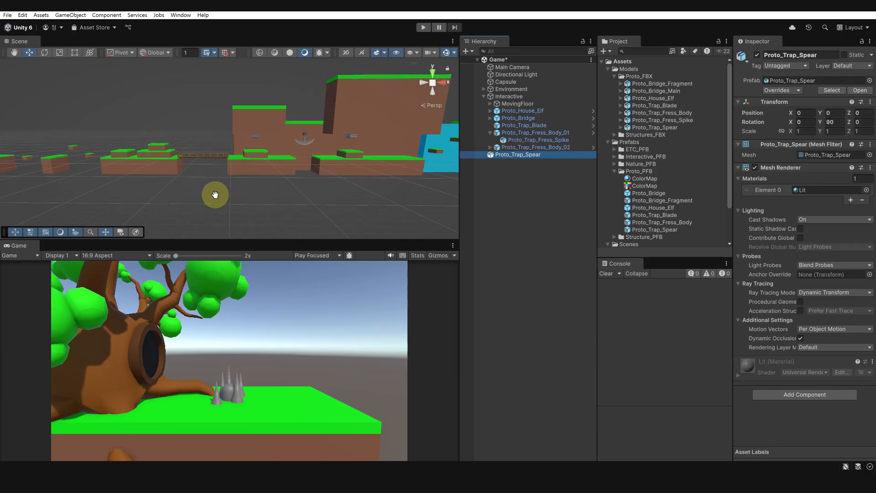
pyautogui.press('f')
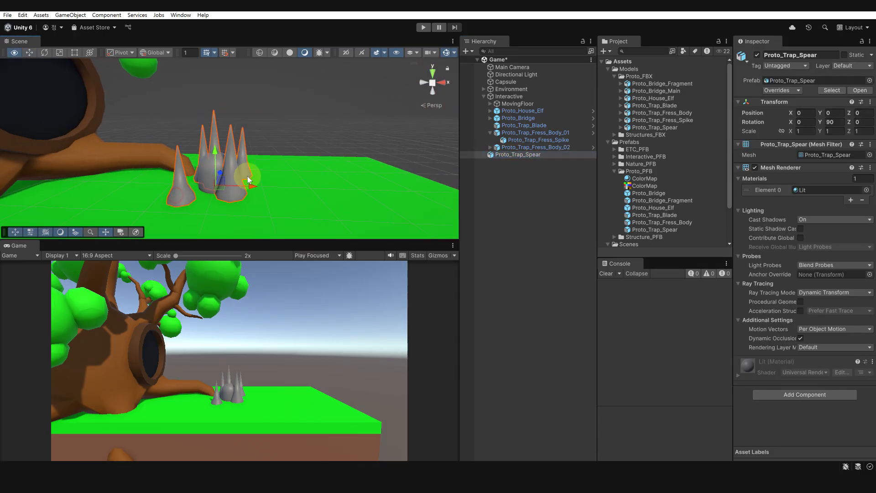
pyautogui.keyDown('alt'); pyautogui.moveTo(248, 179); pyautogui.dragTo(385, 179); pyautogui.keyUp('alt')
# Set the Capsule's Position Y to 0.75 and compare its size with Proto_Trap_Spear.
pyautogui.click(226, 168)
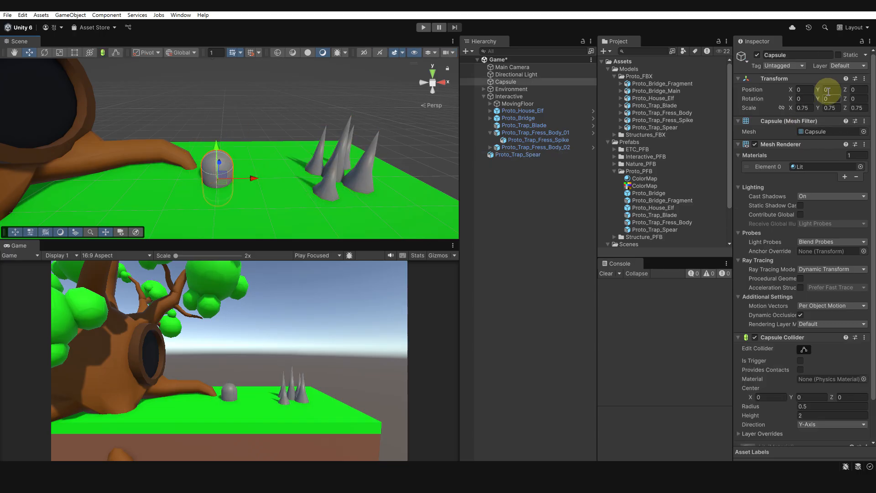
pyautogui.click(543, 209)
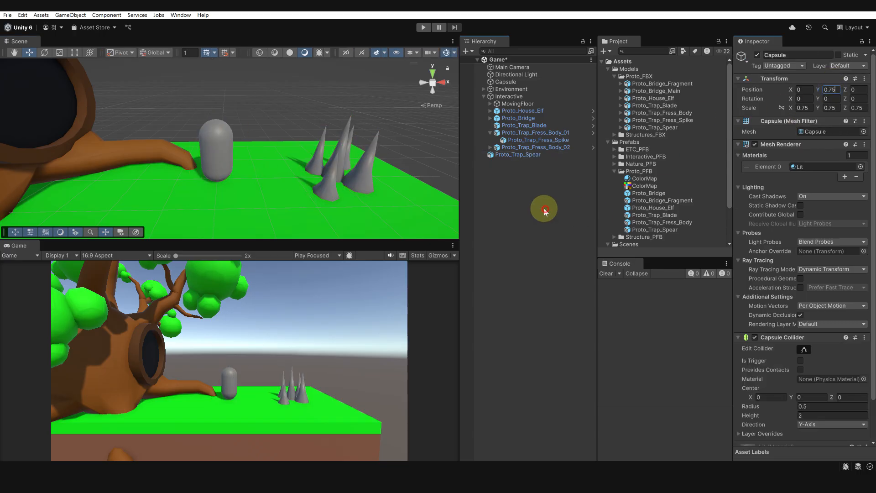
pyautogui.click(199, 143)
pyautogui.click(210, 139)
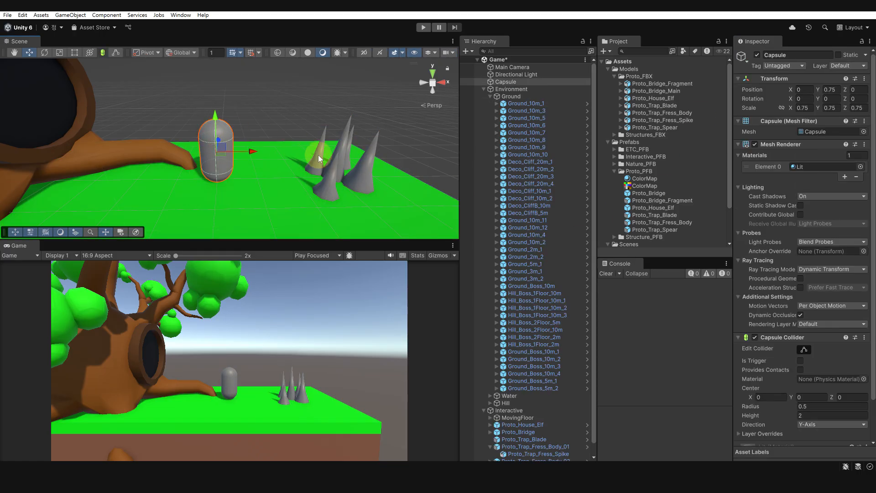
pyautogui.click(331, 148)
pyautogui.keyDown('alt'); pyautogui.moveTo(390, 169); pyautogui.dragTo(260, 142); pyautogui.keyUp('alt')
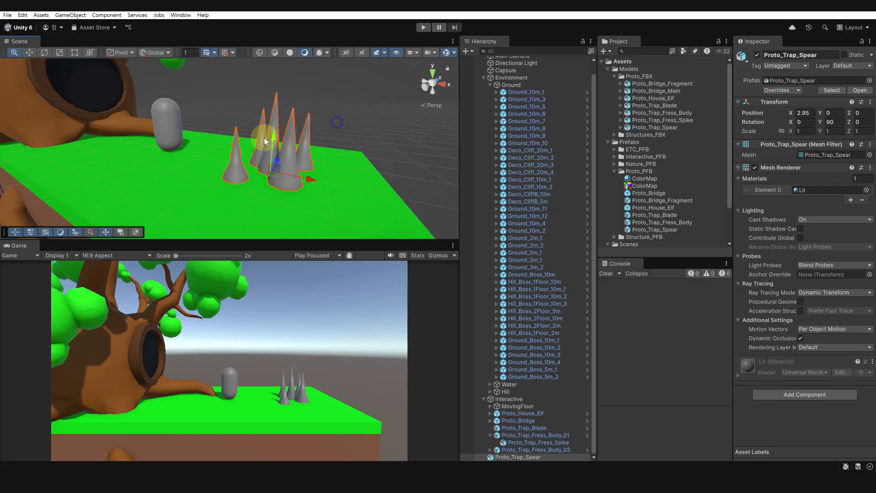
# Add a Box Collider component to Proto_Trap_Spear.
pyautogui.keyDown('alt'); pyautogui.moveTo(260, 143); pyautogui.dragTo(315, 139, button='right'); pyautogui.keyUp('alt')
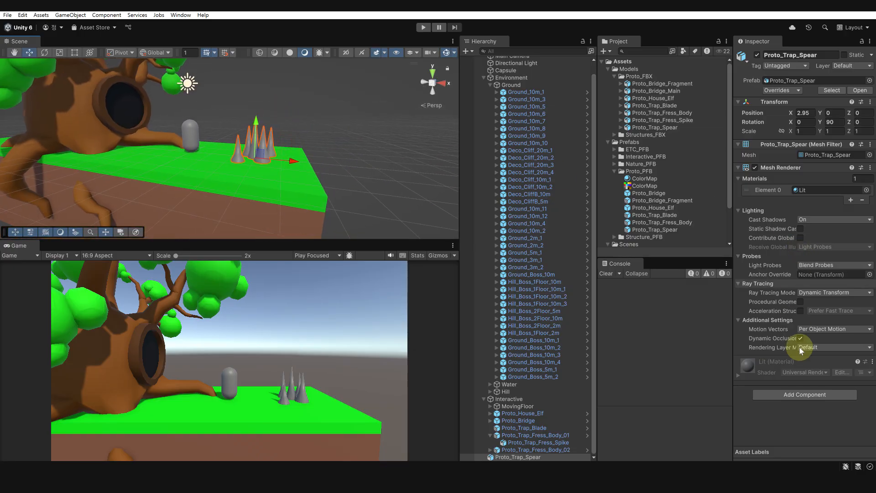
pyautogui.click(790, 394)
pyautogui.click(777, 353)
pyautogui.keyDown('alt'); pyautogui.moveTo(238, 119); pyautogui.dragTo(325, 183); pyautogui.keyUp('alt')
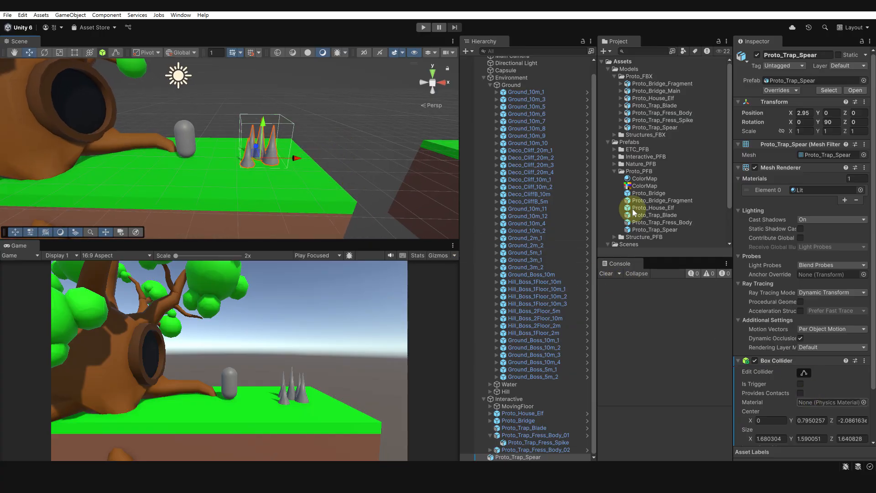
# Collapse the Environment group in the scene hierarchy and set Proto_Trap_Spear's Position X to 0.
pyautogui.click(484, 78)
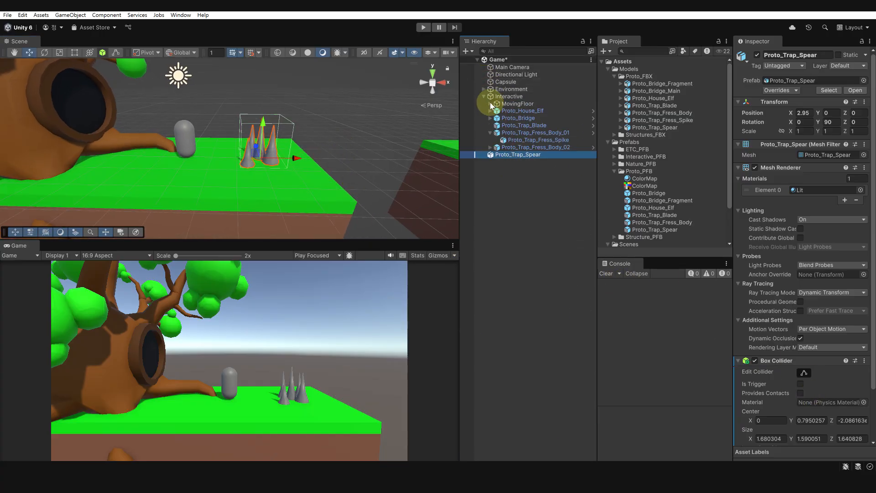
pyautogui.keyDown('alt'); pyautogui.moveTo(311, 162); pyautogui.dragTo(289, 164, button='right'); pyautogui.keyUp('alt')
pyautogui.click(535, 197)
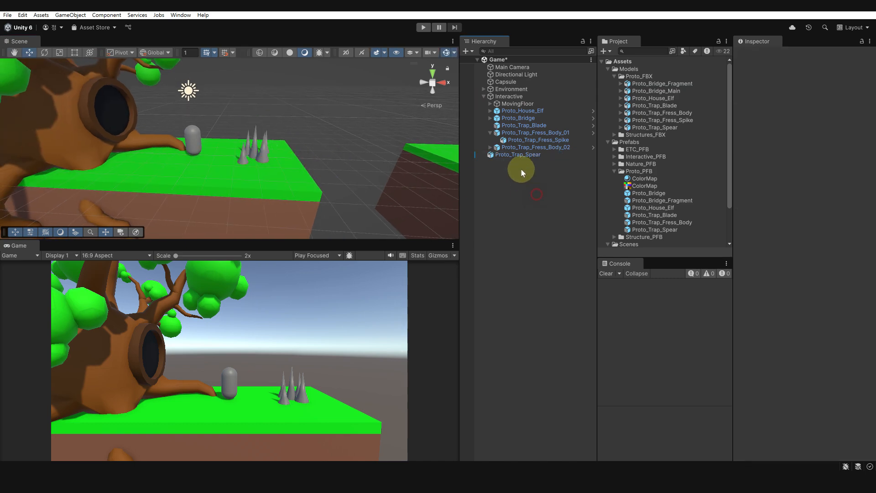
pyautogui.click(518, 156)
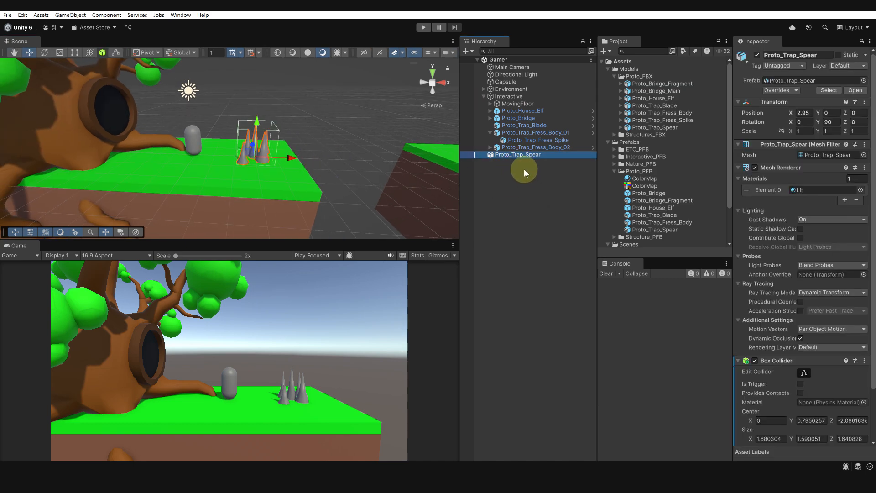
pyautogui.click(524, 169)
pyautogui.click(519, 155)
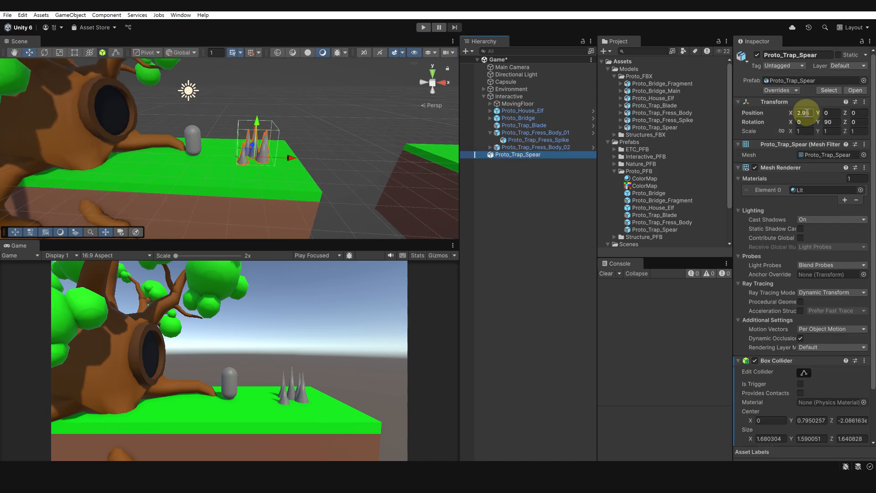
pyautogui.write('0')
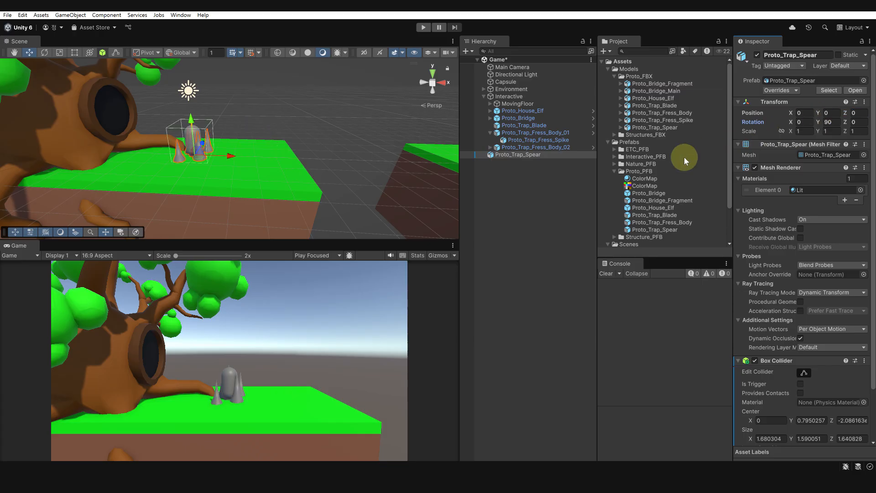
# Save the scene's Proto_Trap_Spear with its collider as a new prefab in the Proto_PFB folder.
pyautogui.click(559, 179)
pyautogui.click(519, 156)
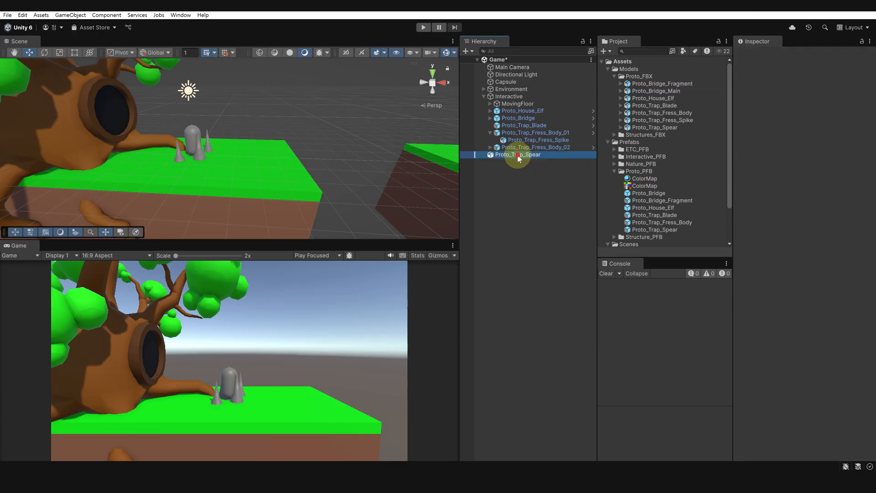
pyautogui.moveTo(519, 156); pyautogui.dragTo(634, 171)
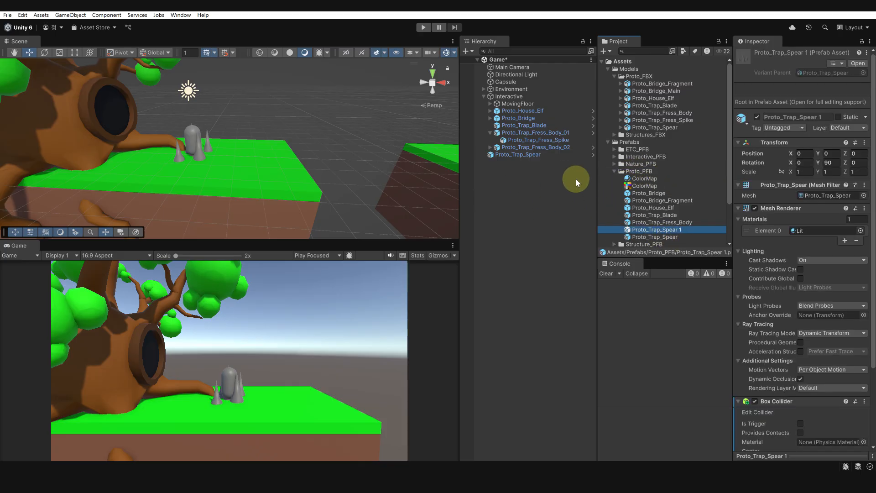
# Compare the two spear prefabs in Proto_PFB and delete the old Proto_Trap_Spear that has no Box Collider.
pyautogui.click(668, 237)
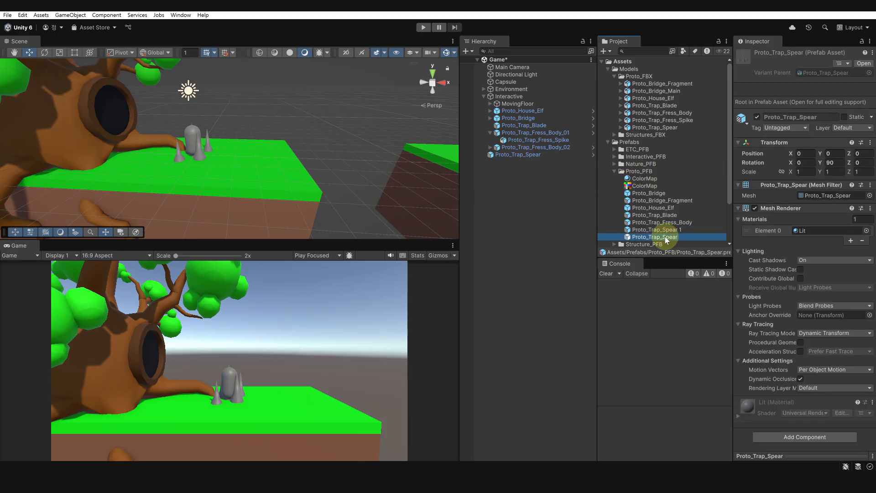
pyautogui.click(664, 229)
pyautogui.click(664, 238)
pyautogui.click(539, 157)
pyautogui.click(829, 90)
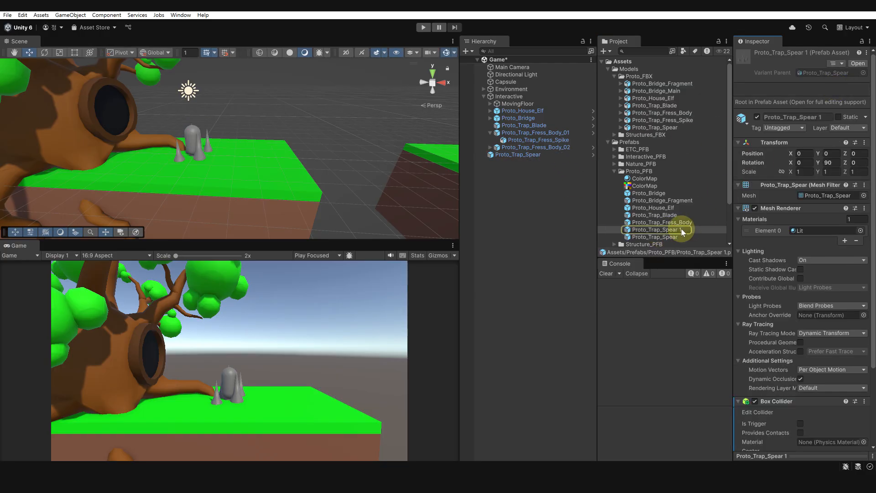
pyautogui.press('Delete')
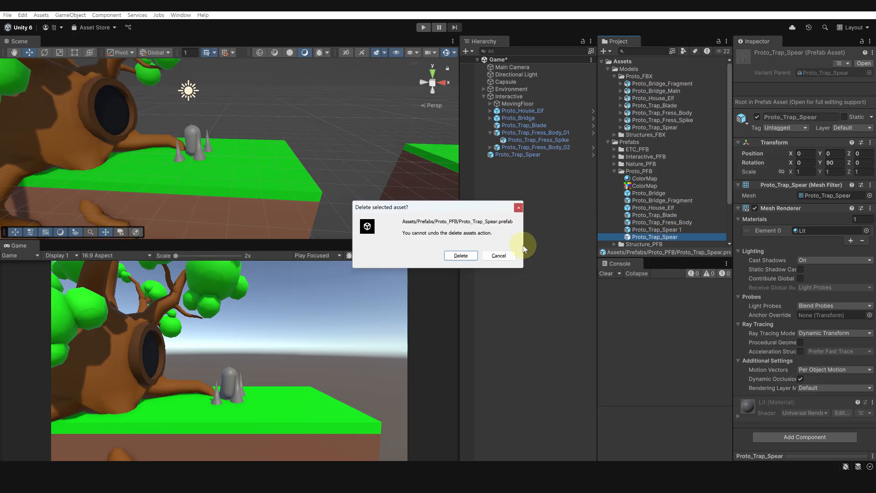
pyautogui.click(461, 255)
# Rename the remaining prefab Proto_Trap_Spear 1 to Proto_Trap_Spear.
pyautogui.scroll(-10, 267, 168)
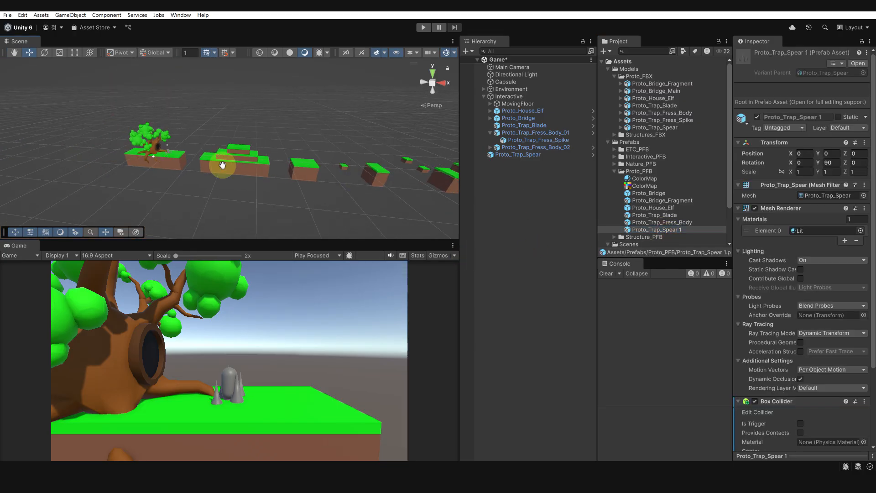
pyautogui.keyDown('alt'); pyautogui.moveTo(325, 166); pyautogui.dragTo(321, 175); pyautogui.keyUp('alt')
pyautogui.click(684, 229)
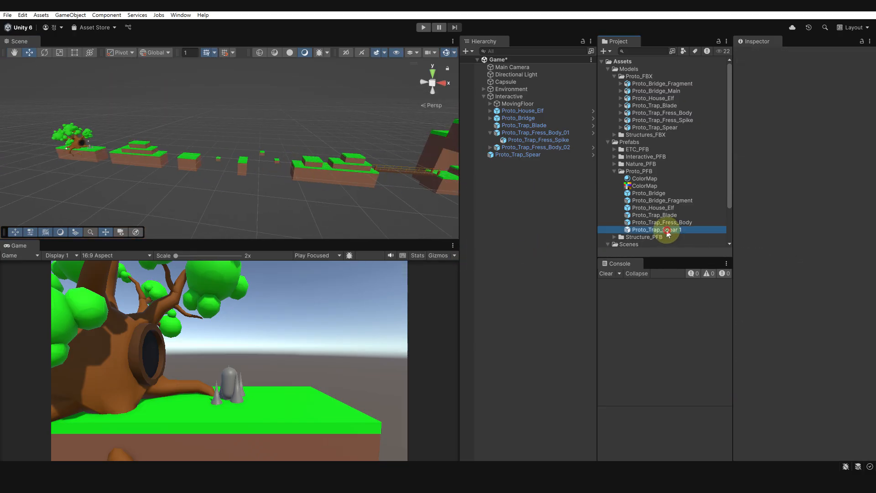
pyautogui.click(684, 229)
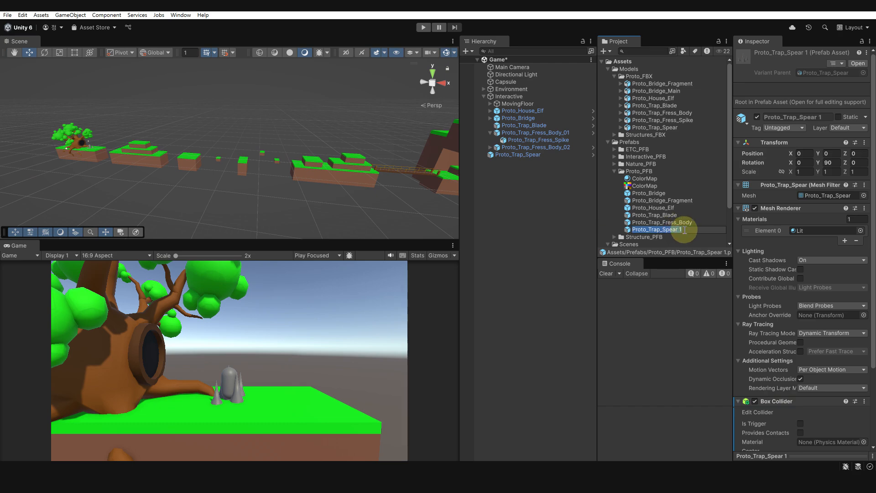
pyautogui.click(566, 185)
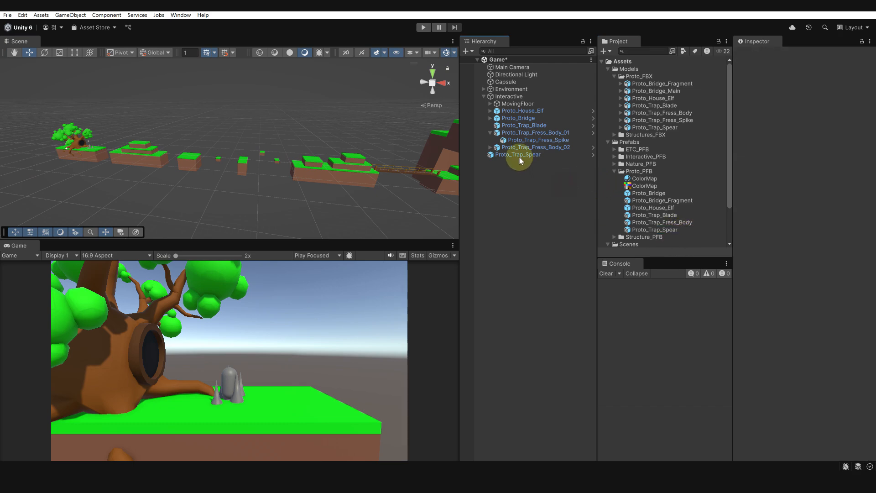
# Move Proto_Trap_Spear along the X axis to about 90.45, into the gap between the two raised blocks before the bridge.
pyautogui.click(519, 154)
pyautogui.moveTo(114, 150); pyautogui.dragTo(353, 184)
pyautogui.press('f')
pyautogui.scroll(-6, 322, 136)
pyautogui.keyDown('alt'); pyautogui.moveTo(322, 136); pyautogui.dragTo(263, 173); pyautogui.keyUp('alt')
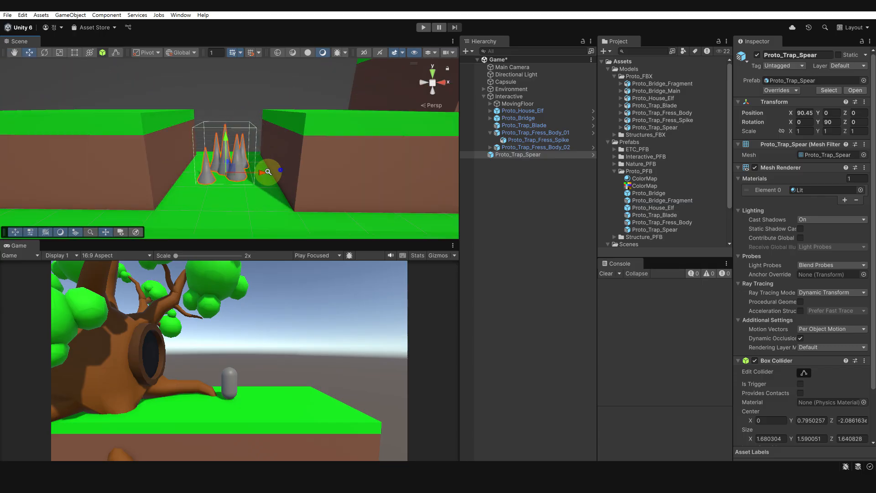
pyautogui.scroll(-10, 261, 171)
pyautogui.click(517, 232)
pyautogui.scroll(-6, 291, 192)
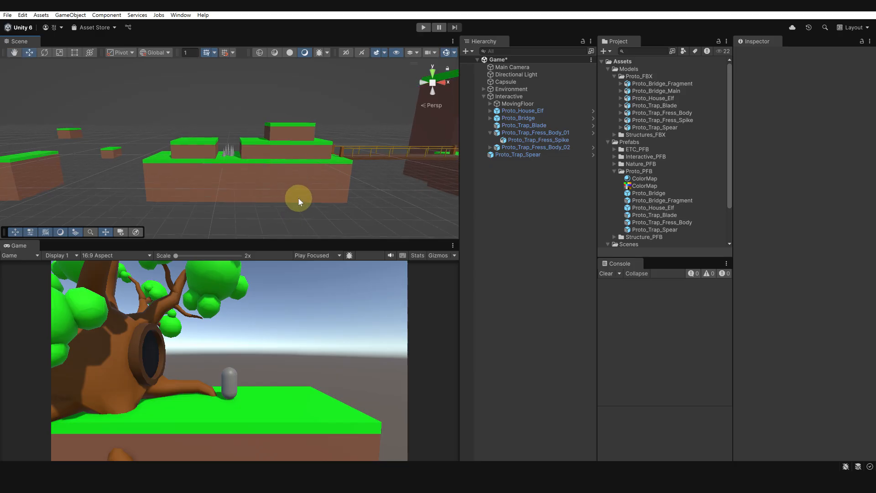
pyautogui.scroll(5, 235, 161)
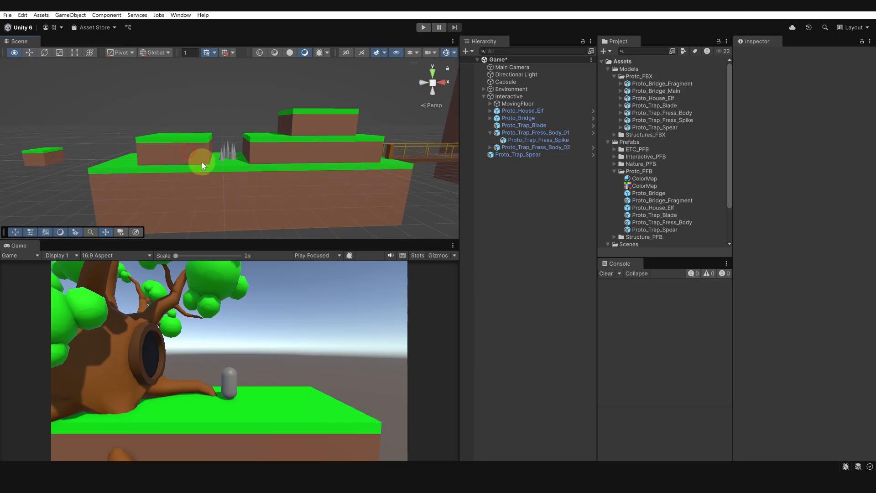
pyautogui.keyDown('alt'); pyautogui.moveTo(202, 163); pyautogui.dragTo(227, 157); pyautogui.keyUp('alt')
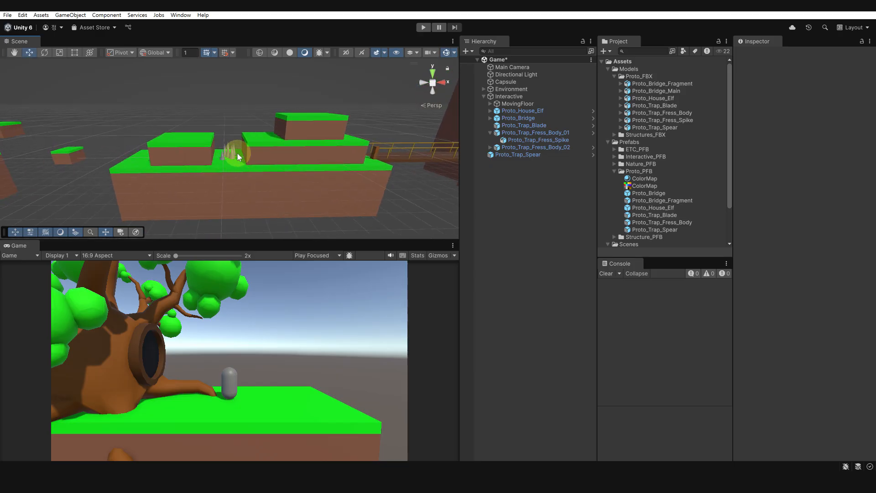
# Try widening Proto_Trap_Spear with a Scale Z of 1.5, and undo the scaling.
pyautogui.click(507, 158)
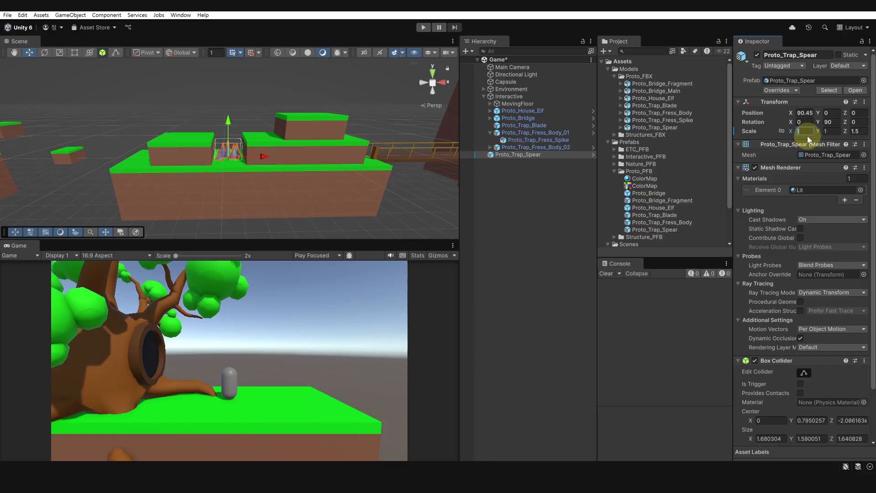
pyautogui.keyDown('alt'); pyautogui.moveTo(305, 191); pyautogui.dragTo(274, 152); pyautogui.keyUp('alt')
pyautogui.scroll(-3, 248, 110)
pyautogui.hotkey('ctrl', 'z')
pyautogui.hotkey('ctrl', 'z')
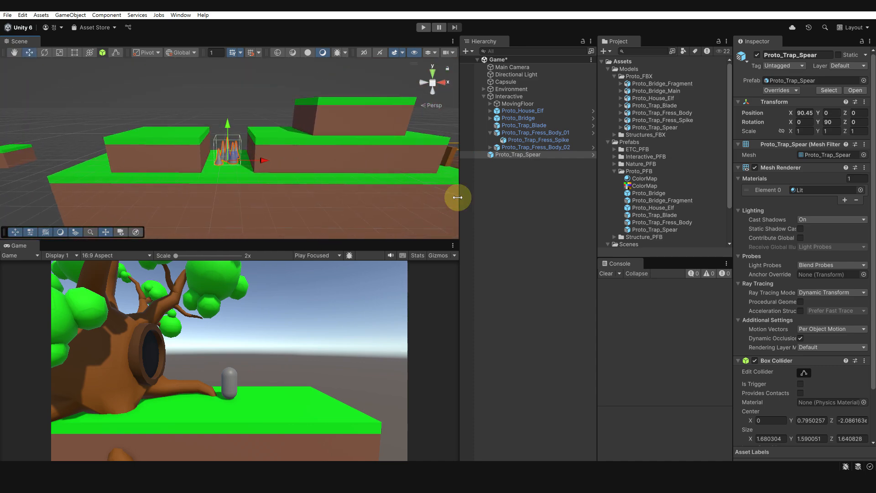
# Check Proto_Trap_Spear's prefab overrides and parent the object under Interactive.
pyautogui.click(528, 198)
pyautogui.click(520, 156)
pyautogui.click(784, 90)
pyautogui.click(635, 221)
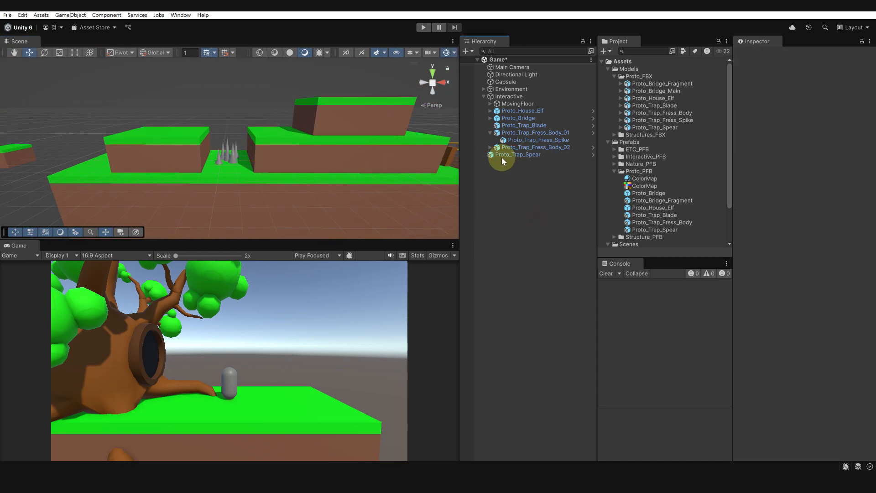
pyautogui.moveTo(502, 156); pyautogui.dragTo(510, 98)
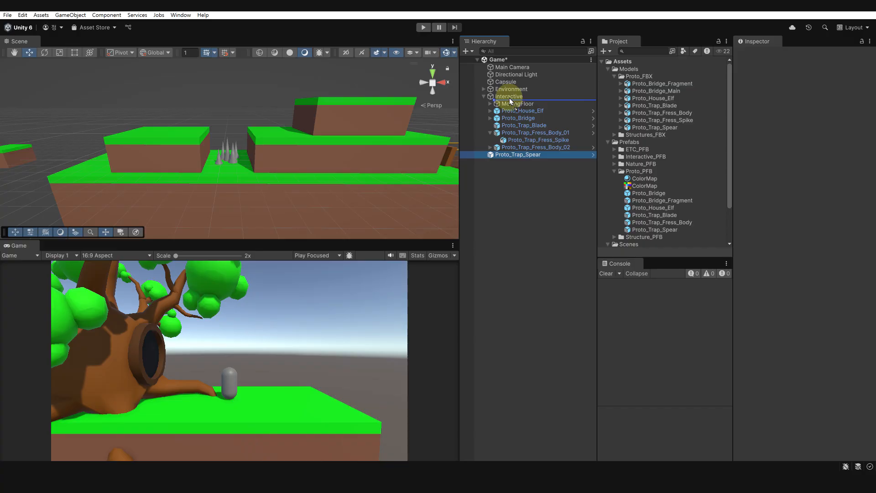
pyautogui.click(508, 191)
# Collapse the expanded groups under Interactive and create an empty child object named Trap there.
pyautogui.click(524, 140)
pyautogui.click(490, 132)
pyautogui.click(490, 118)
pyautogui.click(491, 118)
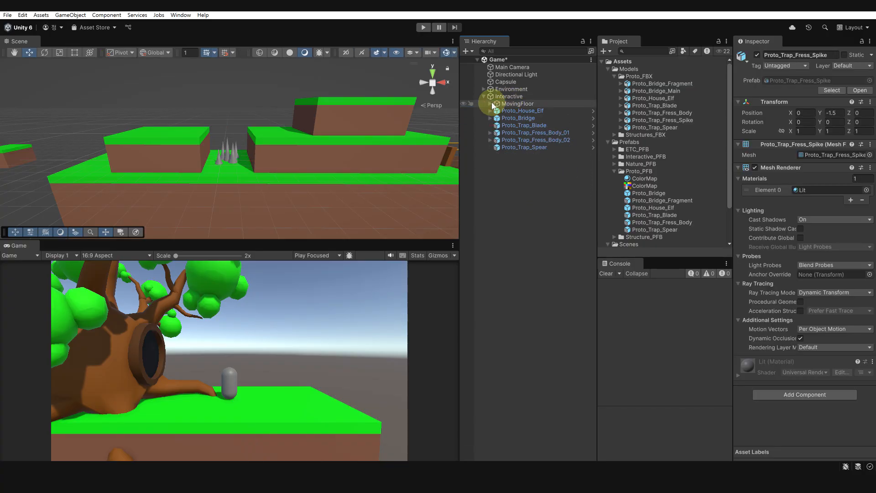
pyautogui.click(490, 104)
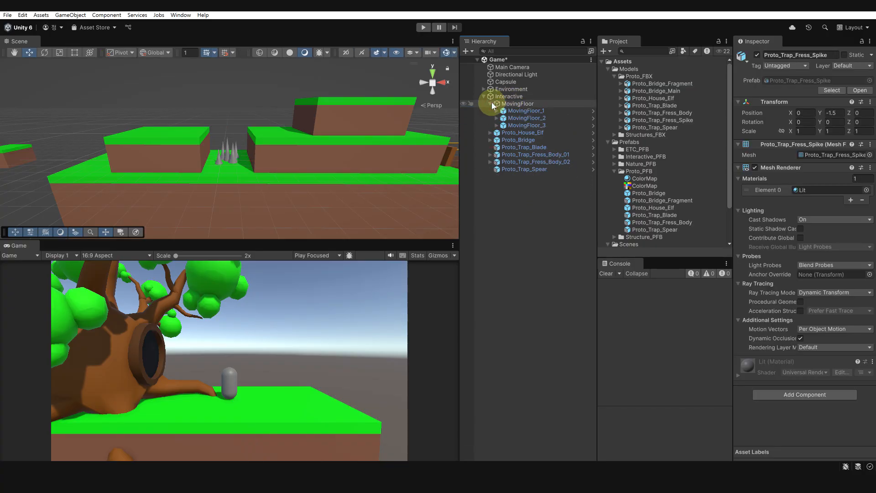
pyautogui.click(491, 103)
pyautogui.click(507, 96)
pyautogui.hotkey('alt', 'shift', 'n')
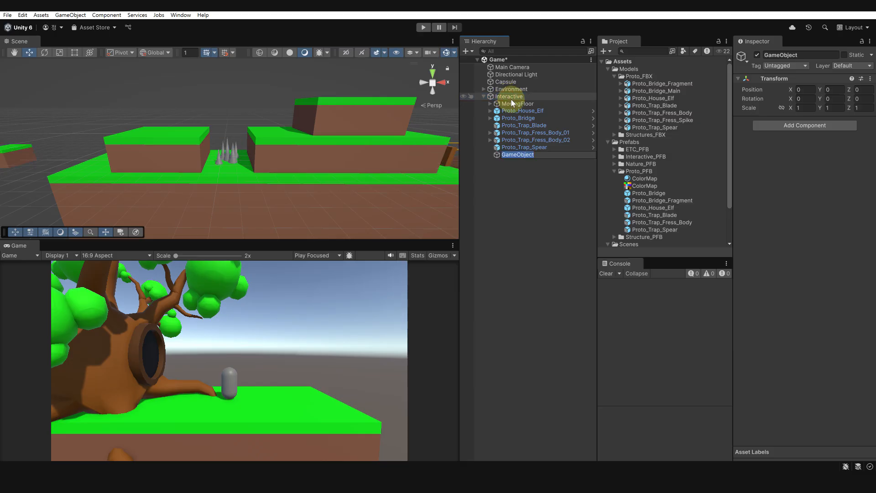
pyautogui.write('Trap')
pyautogui.press('Return')
# Group Proto_Bridge, Proto_Trap_Blade, both Proto_Trap_Fress_Body objects and Proto_Trap_Spear under Trap, and collapse the group.
pyautogui.click(523, 127)
pyautogui.moveTo(523, 128); pyautogui.dragTo(507, 155)
pyautogui.keyDown('shift'); pyautogui.click(520, 147); pyautogui.keyUp('shift')
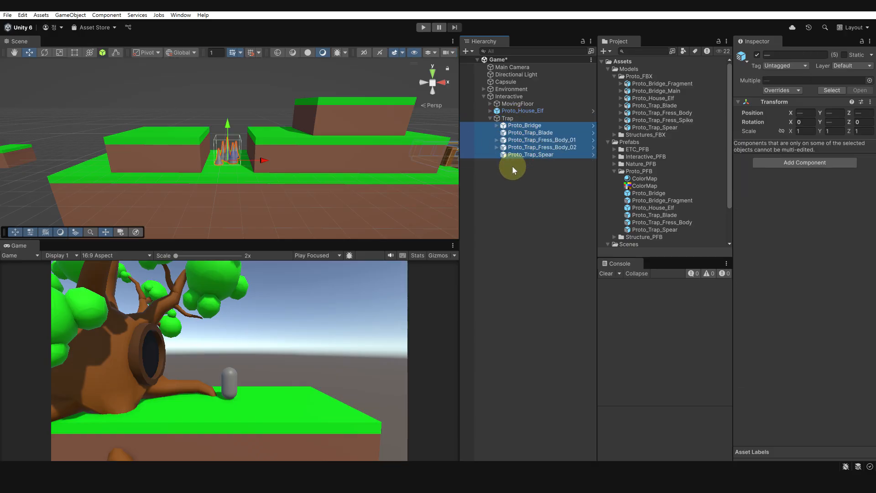
pyautogui.click(511, 184)
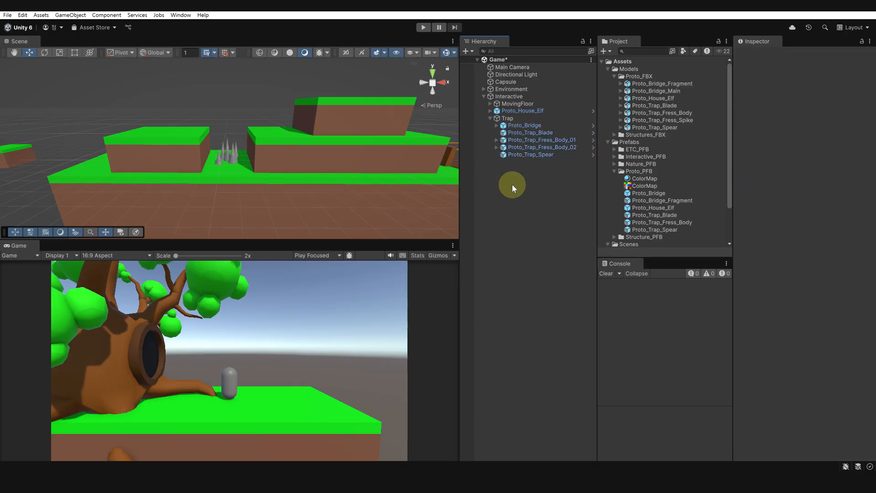
pyautogui.click(490, 119)
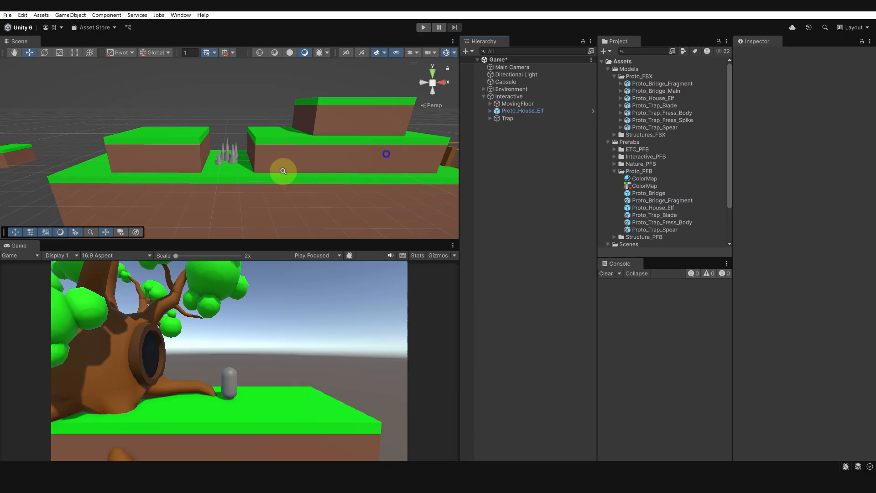
# Assign the ColorMap material to Proto_Trap_Spear in the scene and select the trap to check its material.
pyautogui.scroll(-5, 282, 173)
pyautogui.moveTo(278, 182); pyautogui.dragTo(246, 203, button='right')
pyautogui.click(490, 118)
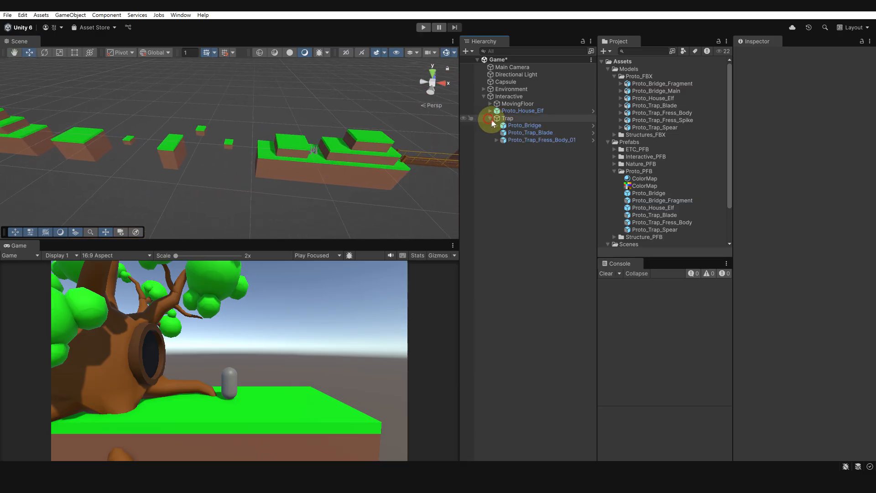
pyautogui.click(525, 154)
pyautogui.keyDown('alt'); pyautogui.moveTo(363, 154); pyautogui.dragTo(355, 152); pyautogui.keyUp('alt')
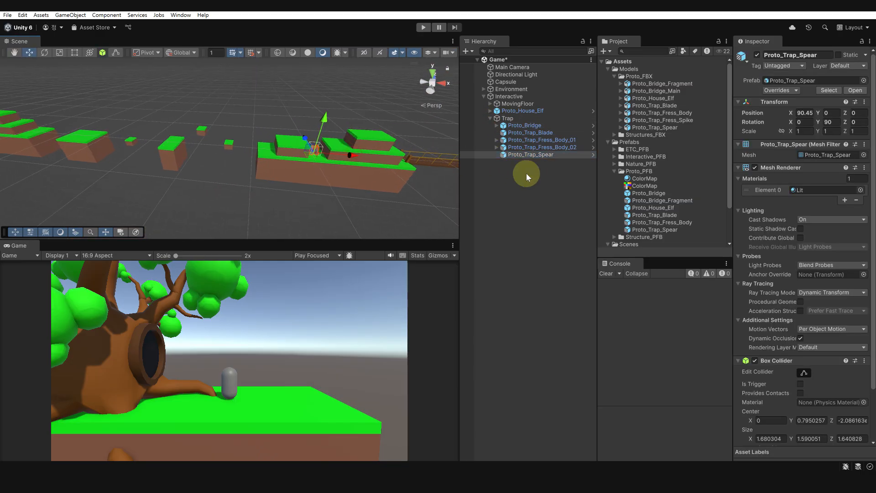
pyautogui.moveTo(644, 179); pyautogui.dragTo(313, 157)
pyautogui.keyDown('alt'); pyautogui.moveTo(220, 124); pyautogui.dragTo(287, 138); pyautogui.keyUp('alt')
pyautogui.keyDown('alt'); pyautogui.moveTo(342, 140); pyautogui.dragTo(234, 146, button='right'); pyautogui.keyUp('alt')
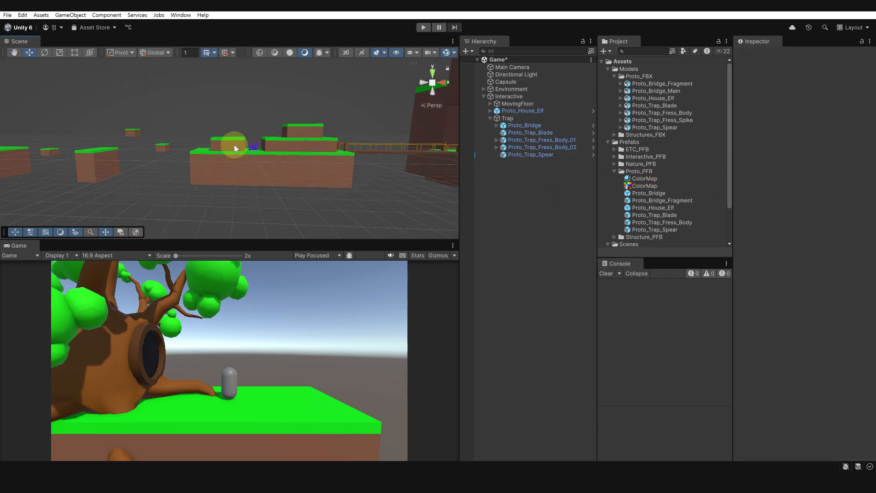
pyautogui.keyDown('alt'); pyautogui.moveTo(279, 144); pyautogui.dragTo(319, 148); pyautogui.keyUp('alt')
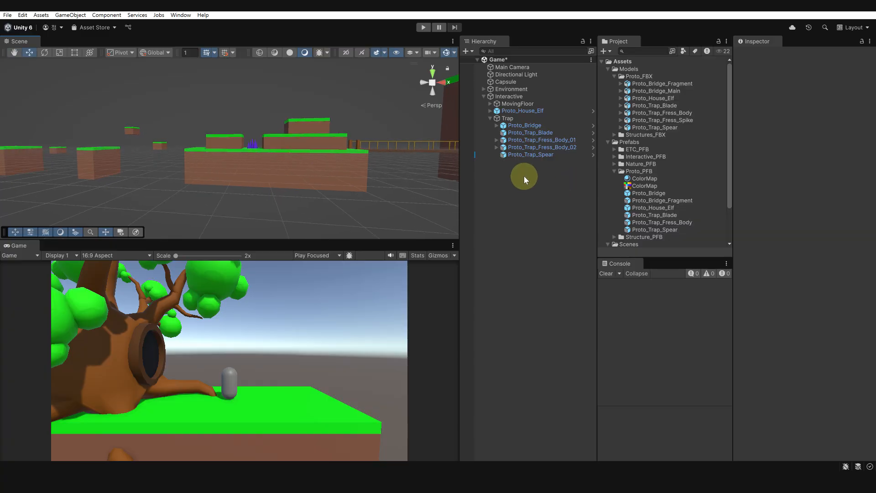
pyautogui.click(524, 154)
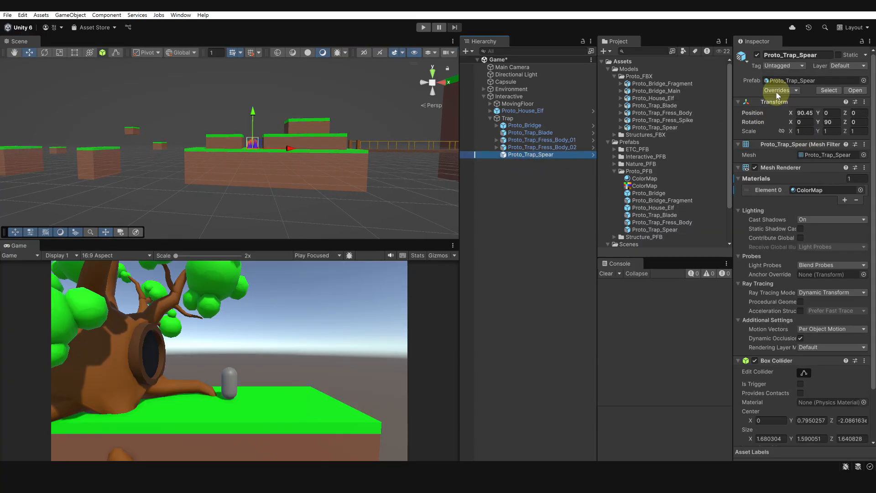
# Apply all of Proto_Trap_Spear's overrides to its prefab.
pyautogui.click(778, 90)
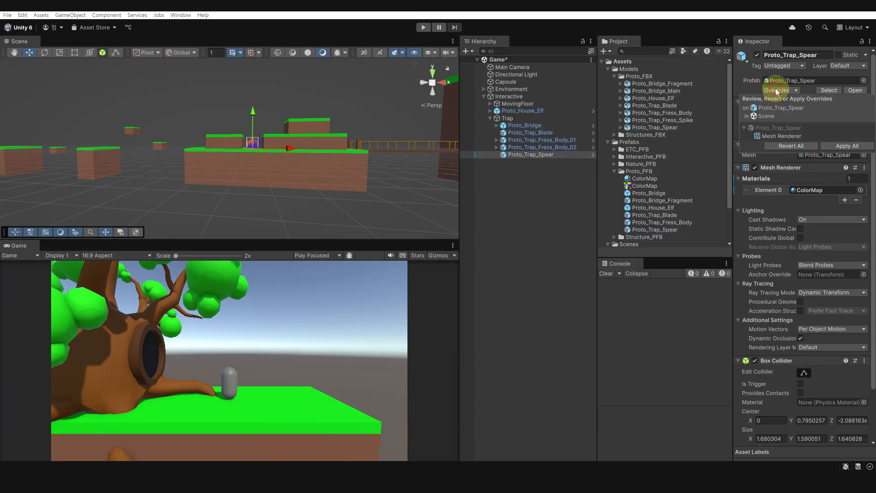
pyautogui.click(841, 147)
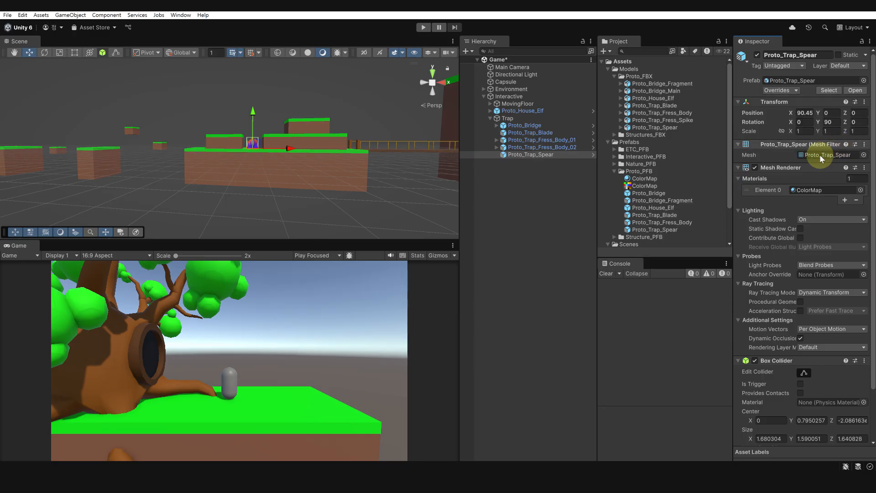
pyautogui.scroll(-5, 329, 160)
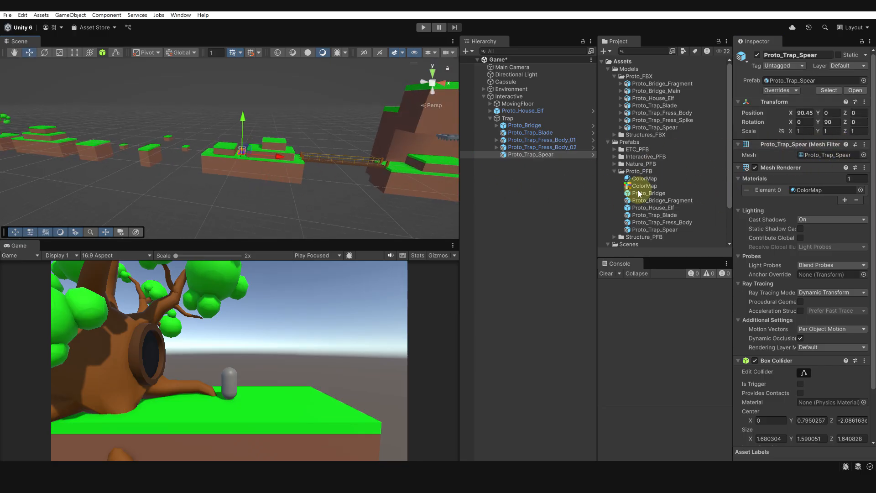
# Look over the level from the house tree and capsule along the platforms to the spear trap.
pyautogui.scroll(-5, 289, 180)
pyautogui.moveTo(256, 178); pyautogui.dragTo(270, 172, button='right')
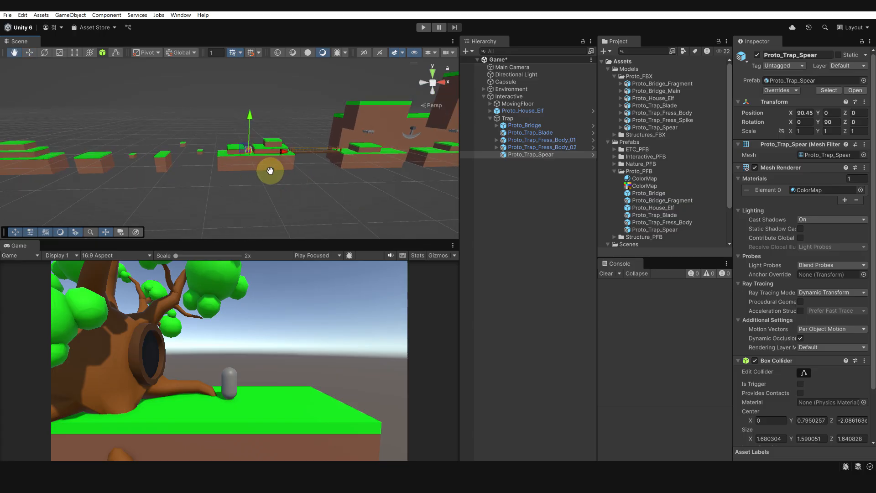
pyautogui.moveTo(98, 178); pyautogui.dragTo(274, 168, button='middle')
pyautogui.scroll(6, 208, 153)
pyautogui.keyDown('alt'); pyautogui.moveTo(402, 159); pyautogui.dragTo(450, 159, button='right'); pyautogui.keyUp('alt')
pyautogui.keyDown('alt'); pyautogui.moveTo(239, 161); pyautogui.dragTo(201, 162); pyautogui.keyUp('alt')
pyautogui.keyDown('alt'); pyautogui.moveTo(202, 163); pyautogui.dragTo(242, 173, button='right'); pyautogui.keyUp('alt')
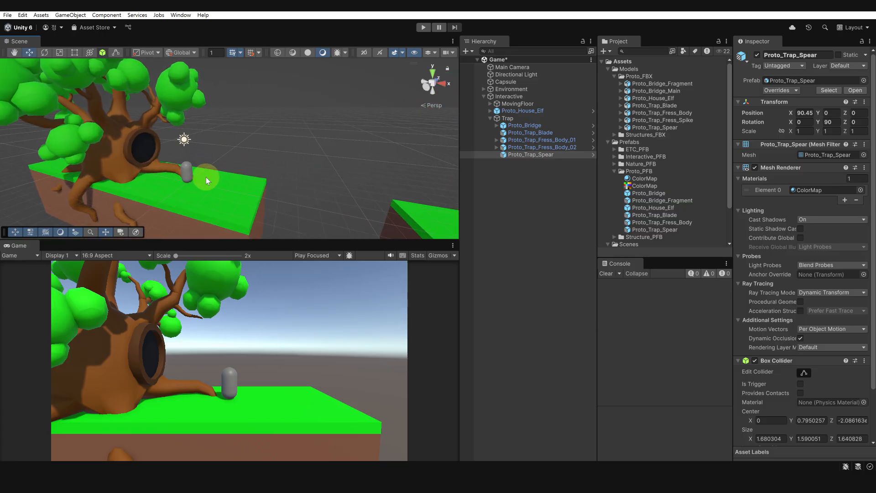
pyautogui.moveTo(206, 178); pyautogui.dragTo(247, 166, button='middle')
pyautogui.scroll(-3, 229, 165)
pyautogui.keyDown('alt'); pyautogui.moveTo(246, 165); pyautogui.dragTo(225, 150); pyautogui.keyUp('alt')
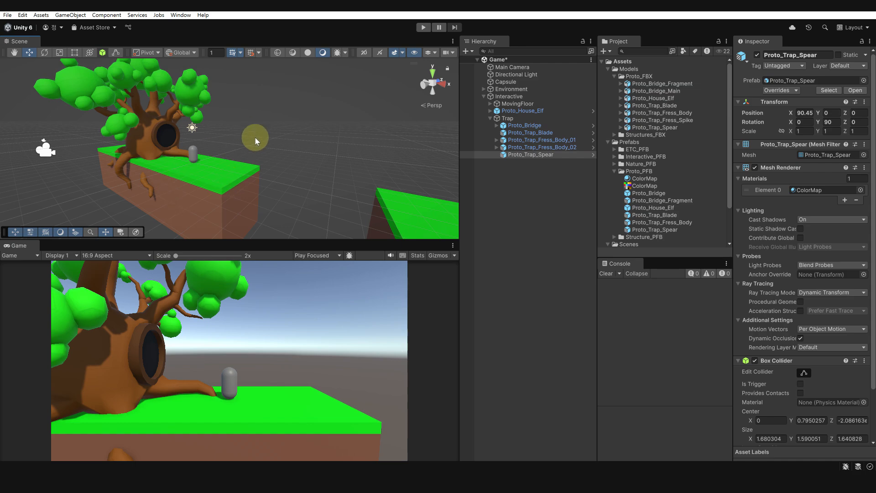
pyautogui.keyDown('alt'); pyautogui.moveTo(327, 126); pyautogui.dragTo(178, 144, button='right'); pyautogui.keyUp('alt')
pyautogui.keyDown('alt'); pyautogui.moveTo(383, 137); pyautogui.dragTo(295, 125); pyautogui.keyUp('alt')
pyautogui.click(327, 139)
pyautogui.moveTo(296, 125)
pyautogui.keyDown('alt'); pyautogui.mouseDown(button='right')
pyautogui.moveTo(309, 125)
pyautogui.moveTo(304, 116)
pyautogui.mouseUp(button='right'); pyautogui.keyUp('alt')
pyautogui.moveTo(304, 116)
pyautogui.mouseDown(button='middle')
pyautogui.moveTo(289, 109)
pyautogui.moveTo(337, 115)
pyautogui.moveTo(295, 117)
pyautogui.mouseUp(button='middle')
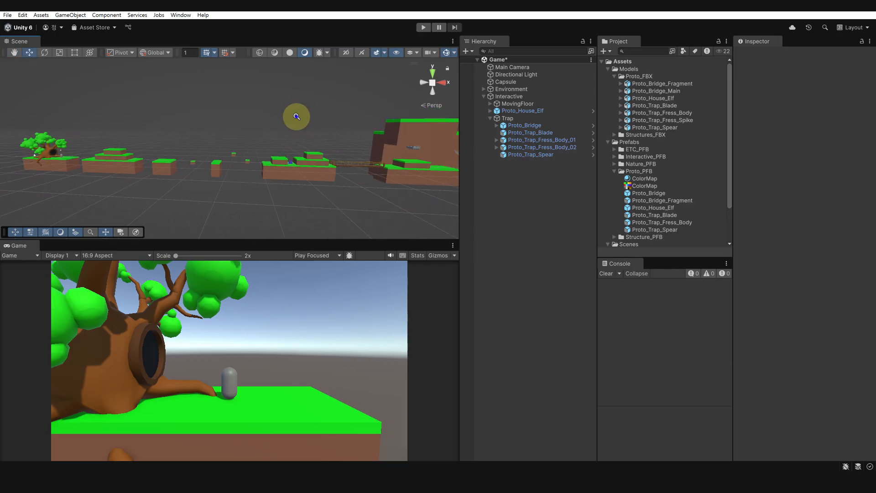
pyautogui.keyDown('alt'); pyautogui.moveTo(296, 116); pyautogui.dragTo(386, 128, button='right'); pyautogui.keyUp('alt')
pyautogui.moveTo(386, 128); pyautogui.dragTo(267, 116, button='middle')
pyautogui.keyDown('alt'); pyautogui.moveTo(267, 116); pyautogui.dragTo(283, 105, button='right'); pyautogui.keyUp('alt')
pyautogui.moveTo(283, 104); pyautogui.dragTo(290, 105, button='middle')
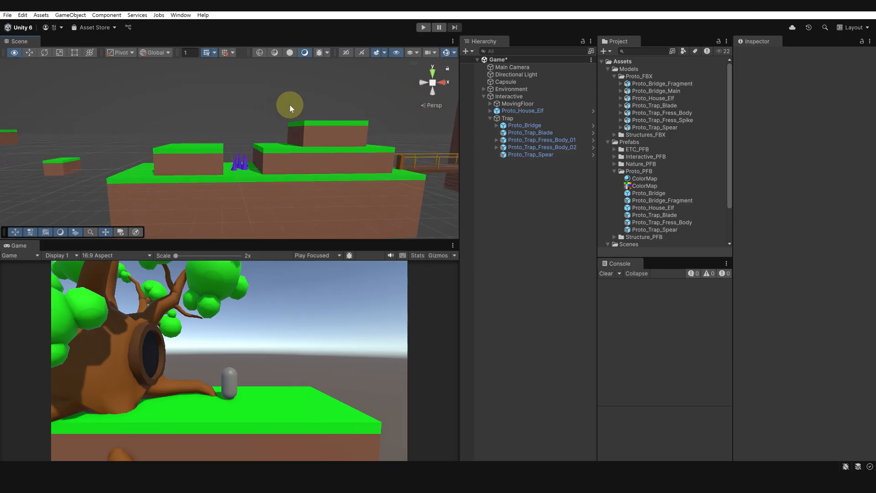
pyautogui.scroll(-5, 294, 101)
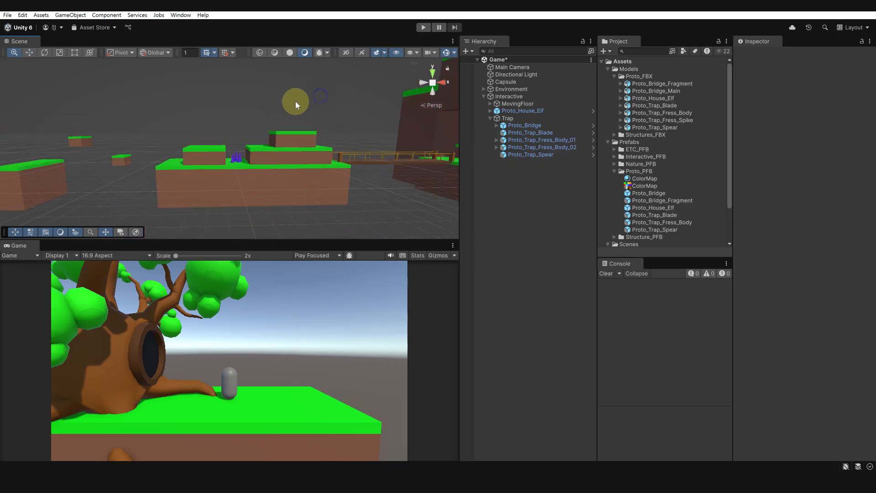
# Collapse the Trap group and examine the level's bridge, press trap and blade trap areas.
pyautogui.click(490, 118)
pyautogui.scroll(-5, 280, 108)
pyautogui.scroll(-4, 317, 104)
pyautogui.moveTo(318, 104); pyautogui.dragTo(346, 118, button='middle')
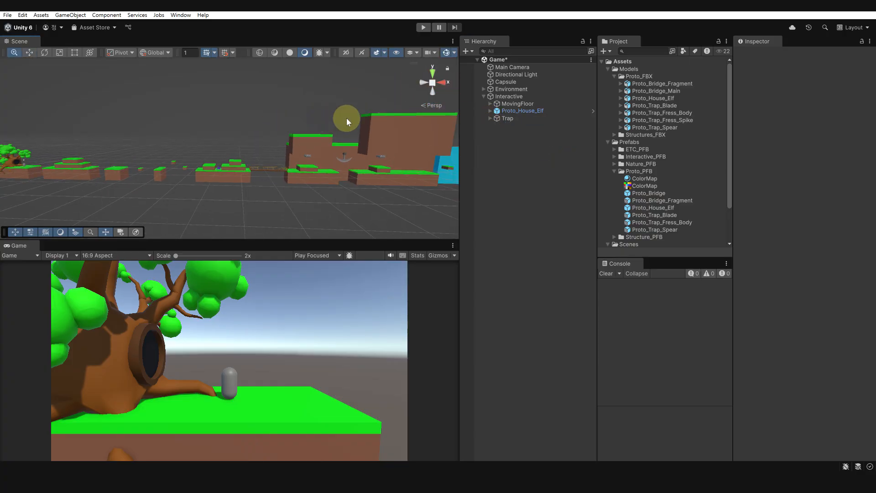
pyautogui.moveTo(437, 116); pyautogui.dragTo(328, 110, button='middle')
pyautogui.moveTo(341, 108)
pyautogui.keyDown('alt'); pyautogui.mouseDown(button='right')
pyautogui.moveTo(239, 113)
pyautogui.moveTo(343, 119)
pyautogui.mouseUp(button='right'); pyautogui.keyUp('alt')
pyautogui.keyDown('alt'); pyautogui.moveTo(343, 119); pyautogui.dragTo(289, 138); pyautogui.keyUp('alt')
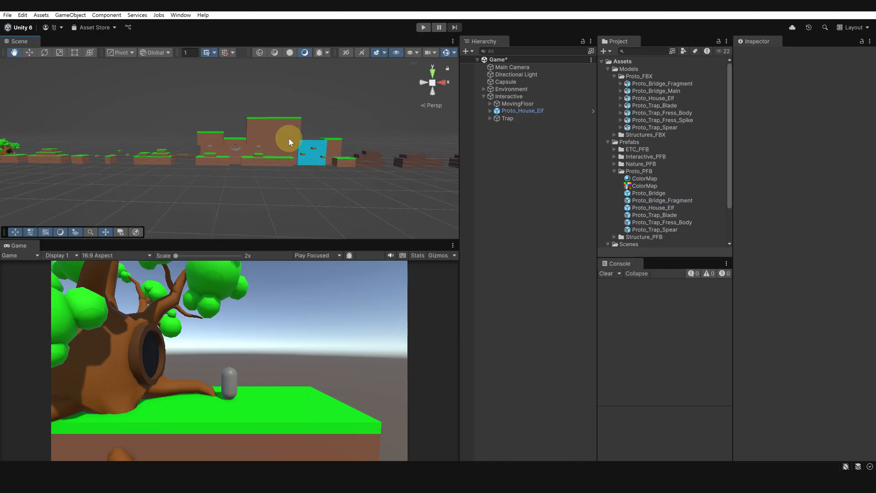
pyautogui.keyDown('alt'); pyautogui.moveTo(289, 138); pyautogui.dragTo(355, 136, button='right'); pyautogui.keyUp('alt')
pyautogui.keyDown('alt'); pyautogui.moveTo(234, 142); pyautogui.dragTo(319, 125, button='right'); pyautogui.keyUp('alt')
pyautogui.keyDown('alt'); pyautogui.moveTo(319, 124); pyautogui.dragTo(251, 139); pyautogui.keyUp('alt')
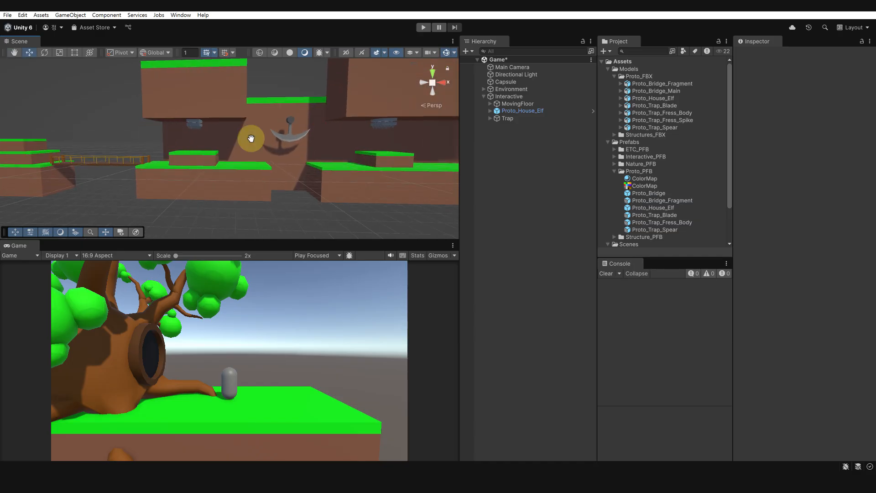
pyautogui.moveTo(250, 138); pyautogui.dragTo(219, 137, button='middle')
pyautogui.scroll(-3, 339, 147)
pyautogui.scroll(3, 371, 131)
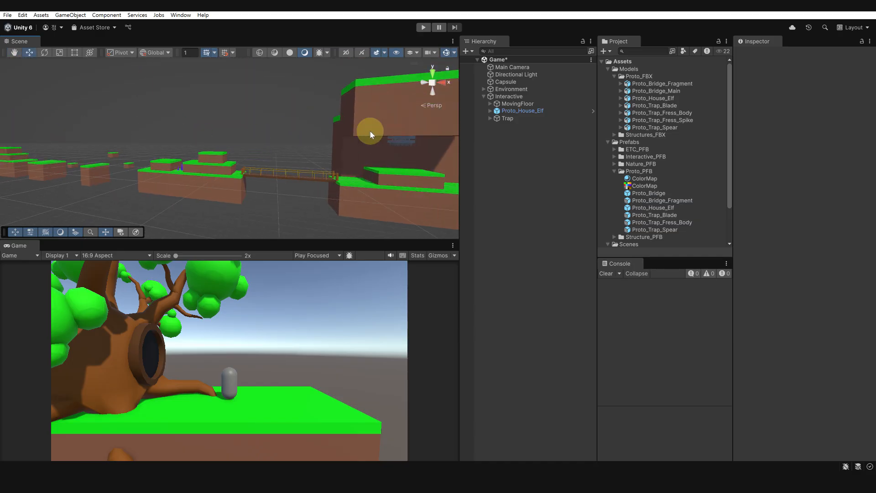
# Assign the ColorMap material to both Proto_Trap_Fress_Body_01 and its child Proto_Trap_Fress_Spike.
pyautogui.moveTo(423, 130); pyautogui.dragTo(285, 157, button='middle')
pyautogui.scroll(3, 355, 102)
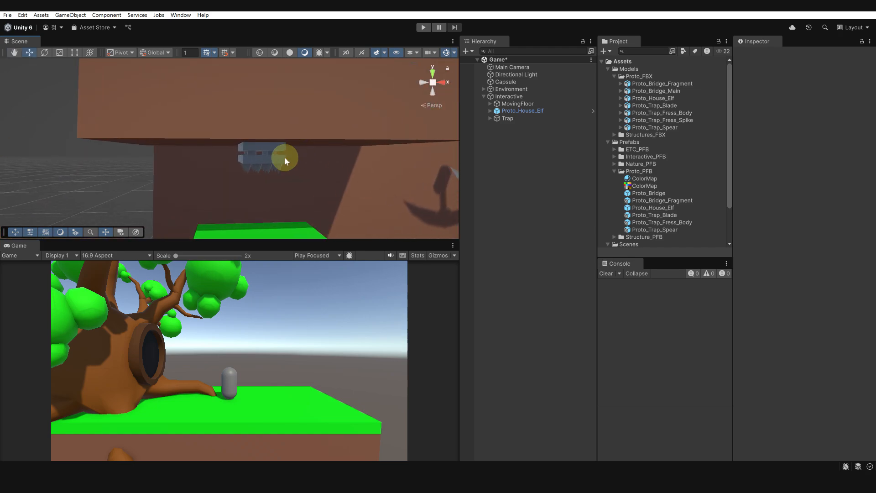
pyautogui.click(284, 157)
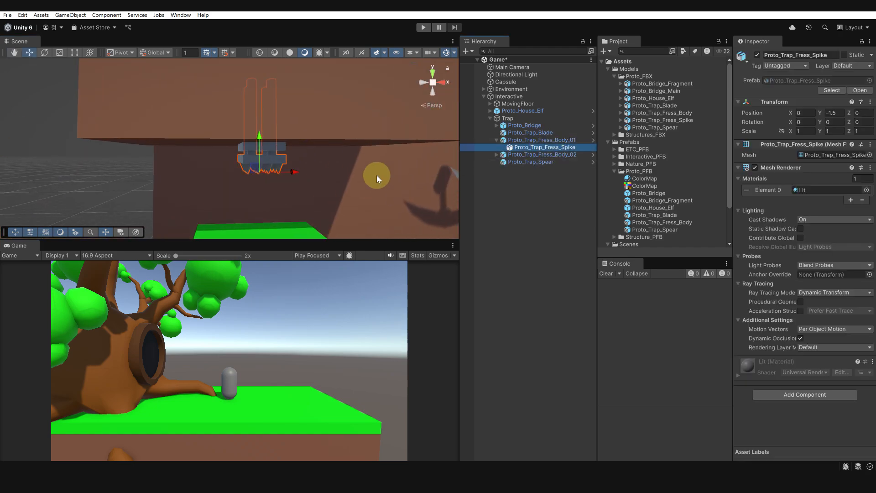
pyautogui.keyDown('alt'); pyautogui.moveTo(376, 176); pyautogui.dragTo(379, 167); pyautogui.keyUp('alt')
pyautogui.moveTo(393, 164); pyautogui.dragTo(379, 176, button='middle')
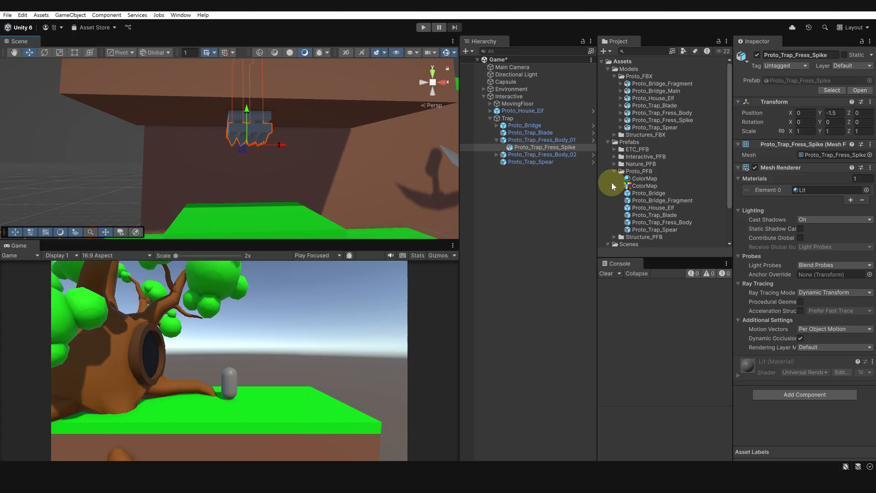
pyautogui.click(561, 140)
pyautogui.keyDown('ctrl'); pyautogui.click(563, 146); pyautogui.keyUp('ctrl')
pyautogui.moveTo(639, 178); pyautogui.dragTo(811, 189)
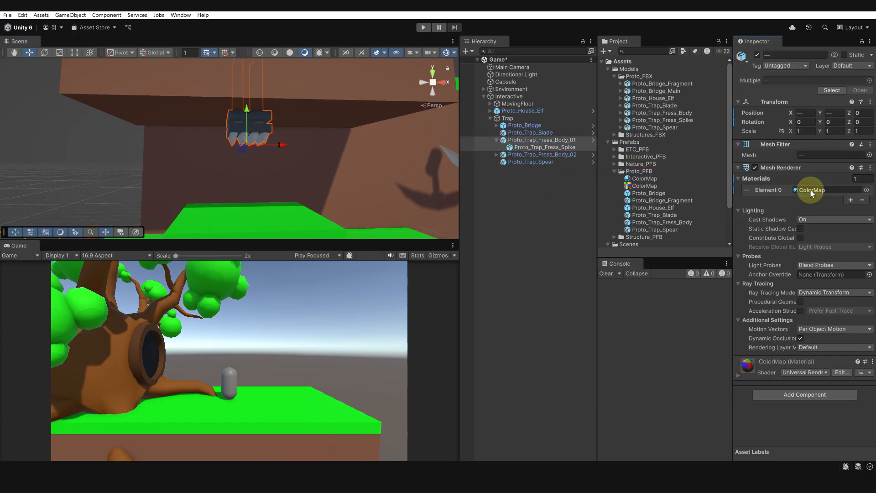
# Apply all overrides of Proto_Trap_Fress_Body_01 to the Proto_Trap_Fress_Body prefab.
pyautogui.keyDown('alt'); pyautogui.moveTo(270, 125); pyautogui.dragTo(450, 129); pyautogui.keyUp('alt')
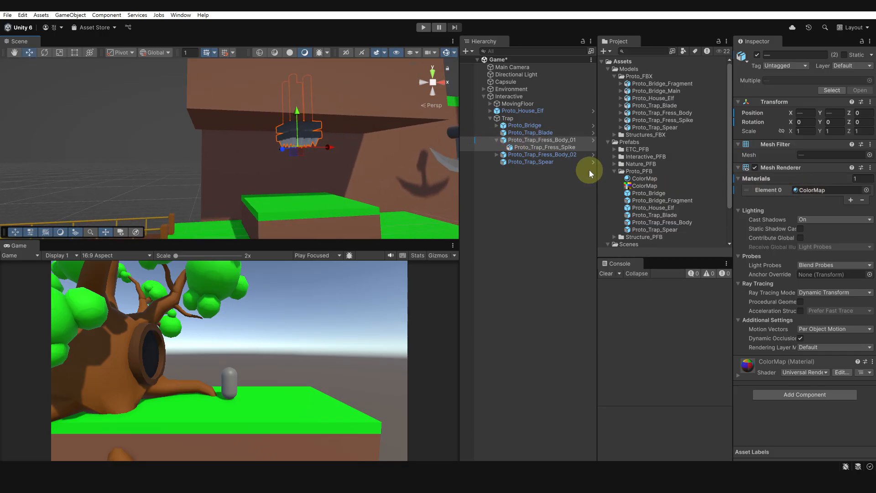
pyautogui.click(555, 174)
pyautogui.click(553, 141)
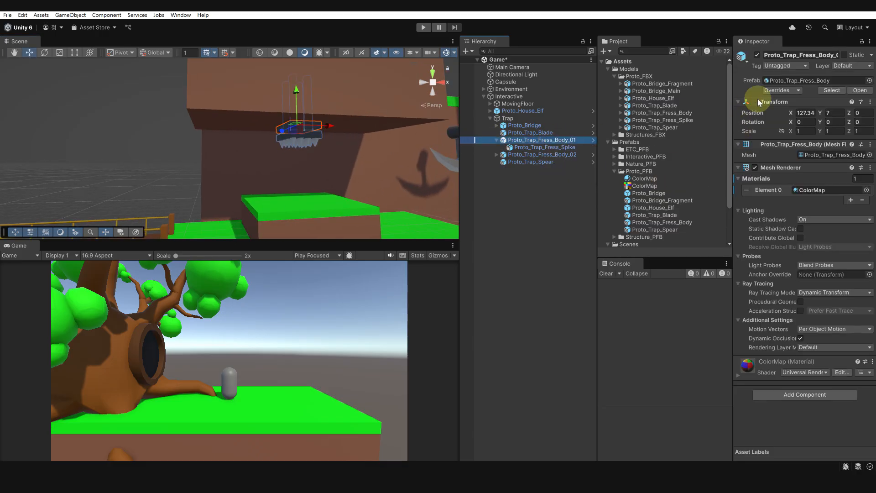
pyautogui.click(781, 90)
pyautogui.click(844, 164)
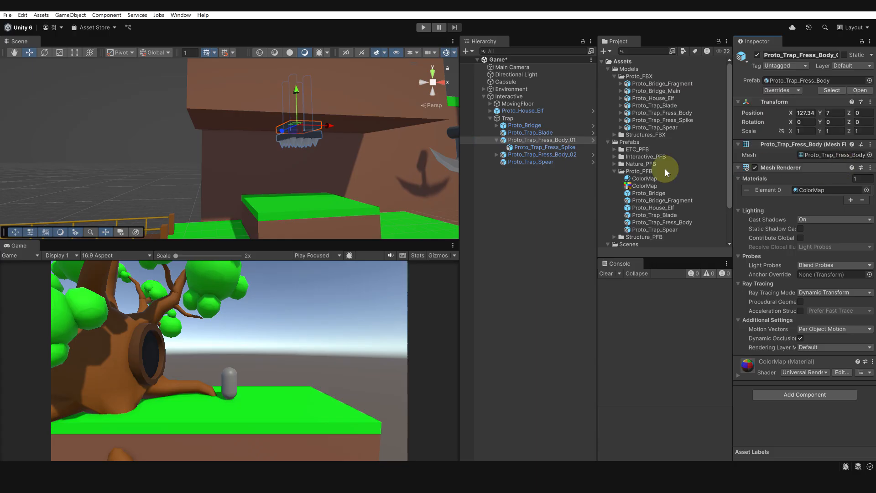
# Check both press traps, then survey the level's platforms, spear trap and bridge from several angles.
pyautogui.scroll(-5, 328, 172)
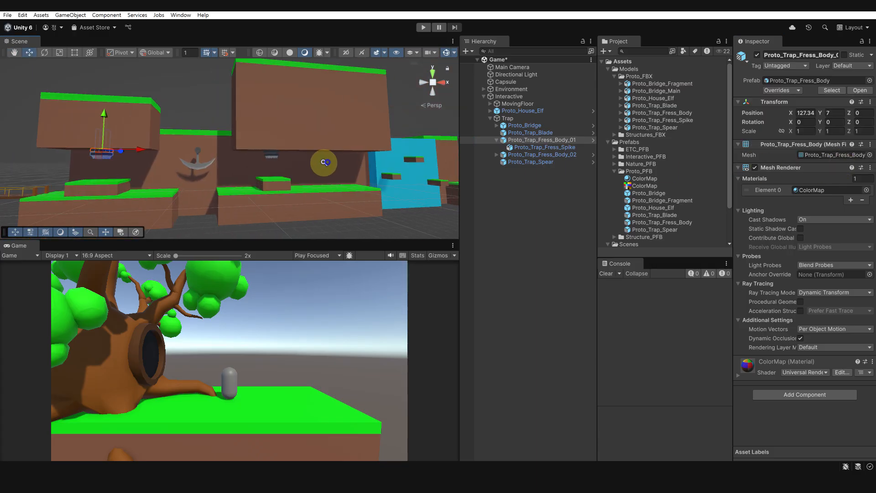
pyautogui.scroll(-6, 320, 162)
pyautogui.keyDown('alt'); pyautogui.moveTo(321, 165); pyautogui.dragTo(249, 175, button='right'); pyautogui.keyUp('alt')
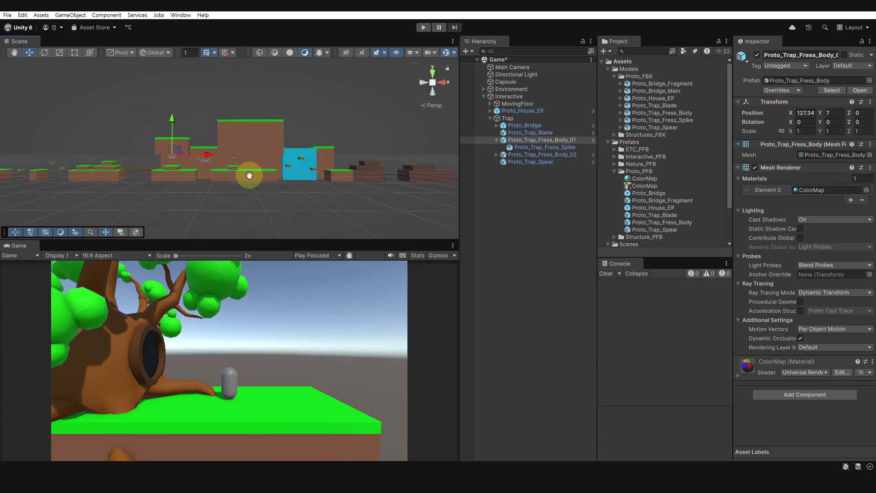
pyautogui.moveTo(249, 175); pyautogui.dragTo(288, 173, button='middle')
pyautogui.scroll(4, 283, 167)
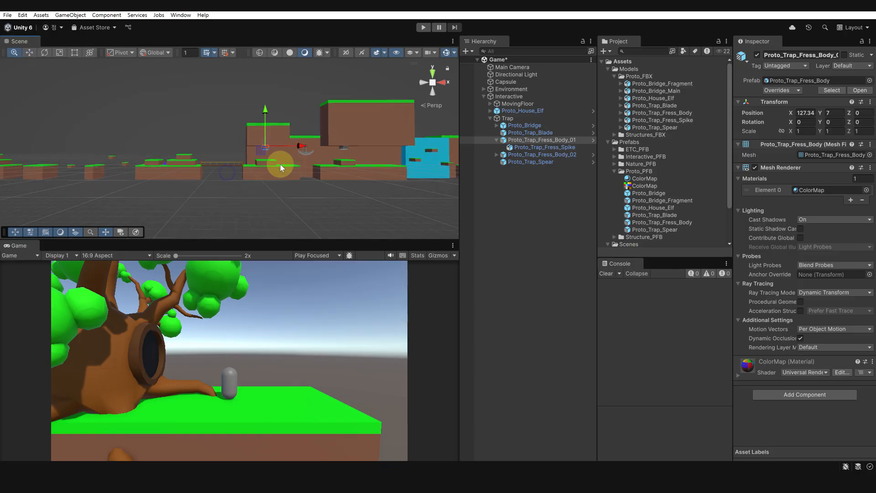
pyautogui.keyDown('alt'); pyautogui.moveTo(215, 169); pyautogui.dragTo(222, 186); pyautogui.keyUp('alt')
pyautogui.moveTo(130, 182); pyautogui.dragTo(178, 166, button='middle')
pyautogui.keyDown('alt'); pyautogui.moveTo(178, 166); pyautogui.dragTo(278, 156); pyautogui.keyUp('alt')
pyautogui.moveTo(278, 157)
pyautogui.mouseDown(button='middle')
pyautogui.moveTo(256, 166)
pyautogui.moveTo(288, 168)
pyautogui.mouseUp(button='middle')
pyautogui.moveTo(288, 168)
pyautogui.keyDown('alt'); pyautogui.mouseDown()
pyautogui.moveTo(219, 176)
pyautogui.moveTo(280, 154)
pyautogui.mouseUp(); pyautogui.keyUp('alt')
pyautogui.scroll(5, 285, 149)
pyautogui.moveTo(281, 155)
pyautogui.mouseDown(button='middle')
pyautogui.moveTo(286, 149)
pyautogui.moveTo(219, 150)
pyautogui.moveTo(282, 154)
pyautogui.mouseUp(button='middle')
pyautogui.scroll(3, 227, 148)
pyautogui.scroll(-6, 219, 150)
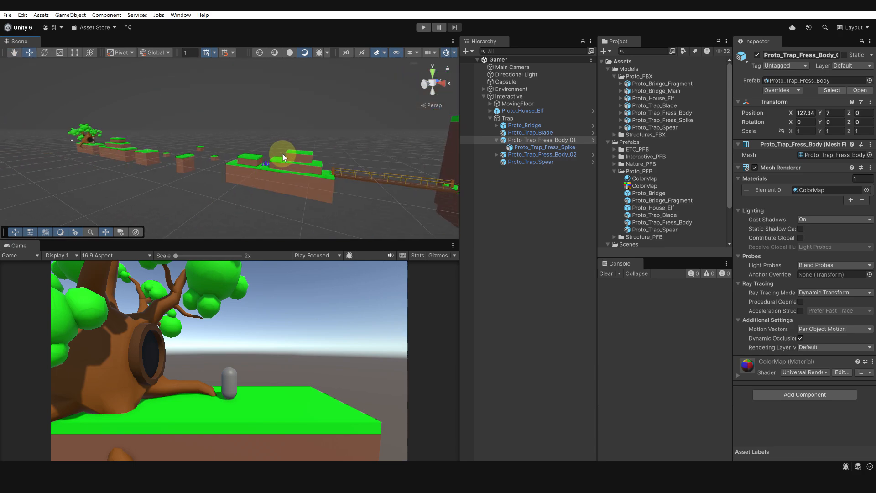
pyautogui.keyDown('alt'); pyautogui.moveTo(283, 155); pyautogui.dragTo(333, 152); pyautogui.keyUp('alt')
pyautogui.moveTo(333, 152); pyautogui.dragTo(247, 149, button='middle')
pyautogui.keyDown('alt'); pyautogui.moveTo(246, 149); pyautogui.dragTo(248, 125); pyautogui.keyUp('alt')
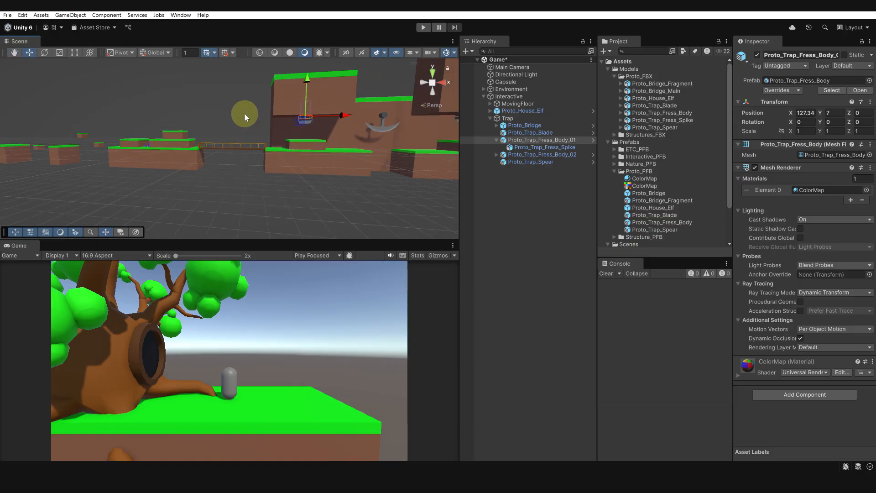
# Deselect the press trap and review the overall layout of the bridge, presses and blade.
pyautogui.click(222, 126)
pyautogui.moveTo(235, 123)
pyautogui.mouseDown(button='right')
pyautogui.moveTo(251, 122)
pyautogui.moveTo(231, 118)
pyautogui.mouseUp(button='right')
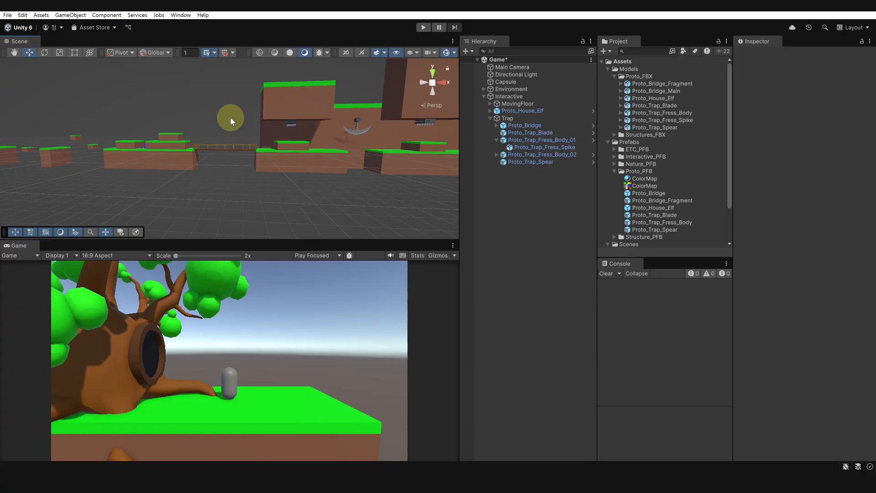
pyautogui.scroll(-2, 275, 126)
pyautogui.moveTo(279, 127); pyautogui.dragTo(264, 173, button='middle')
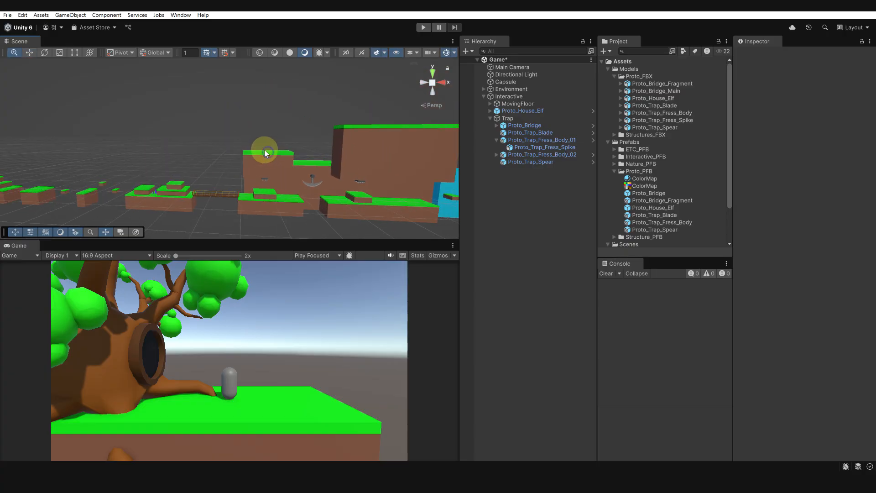
pyautogui.keyDown('alt'); pyautogui.moveTo(265, 150); pyautogui.dragTo(292, 140); pyautogui.keyUp('alt')
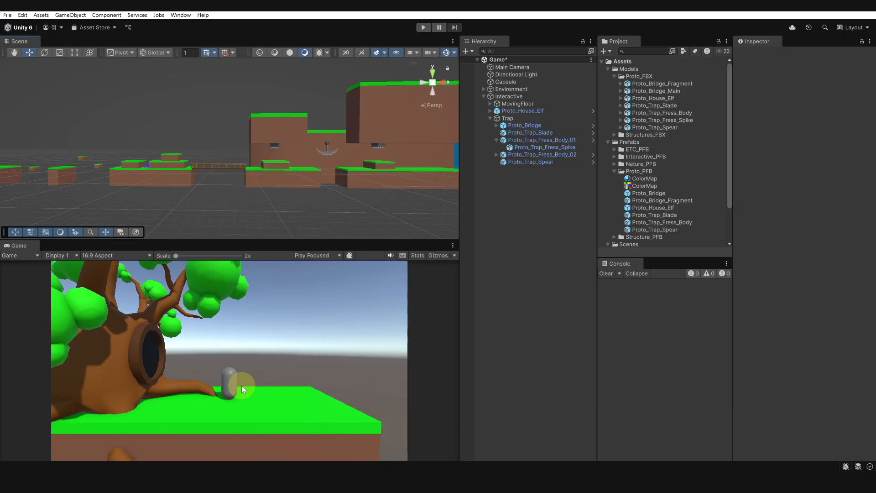
pyautogui.click(509, 283)
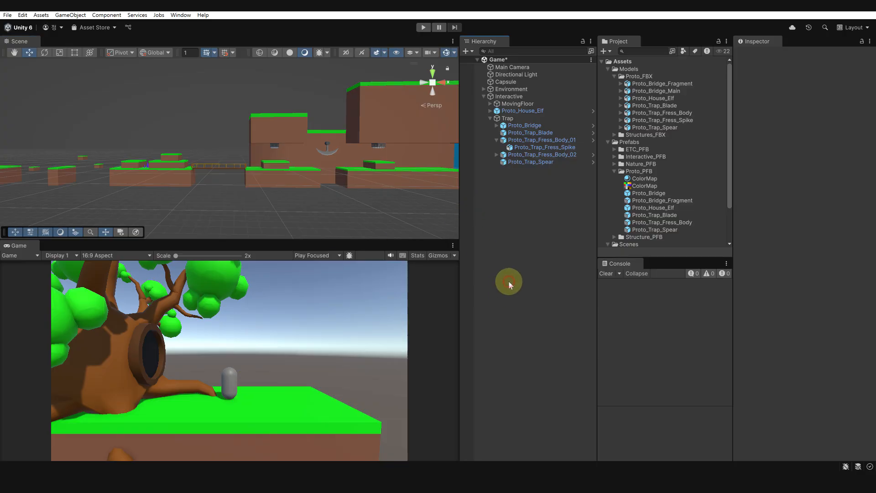